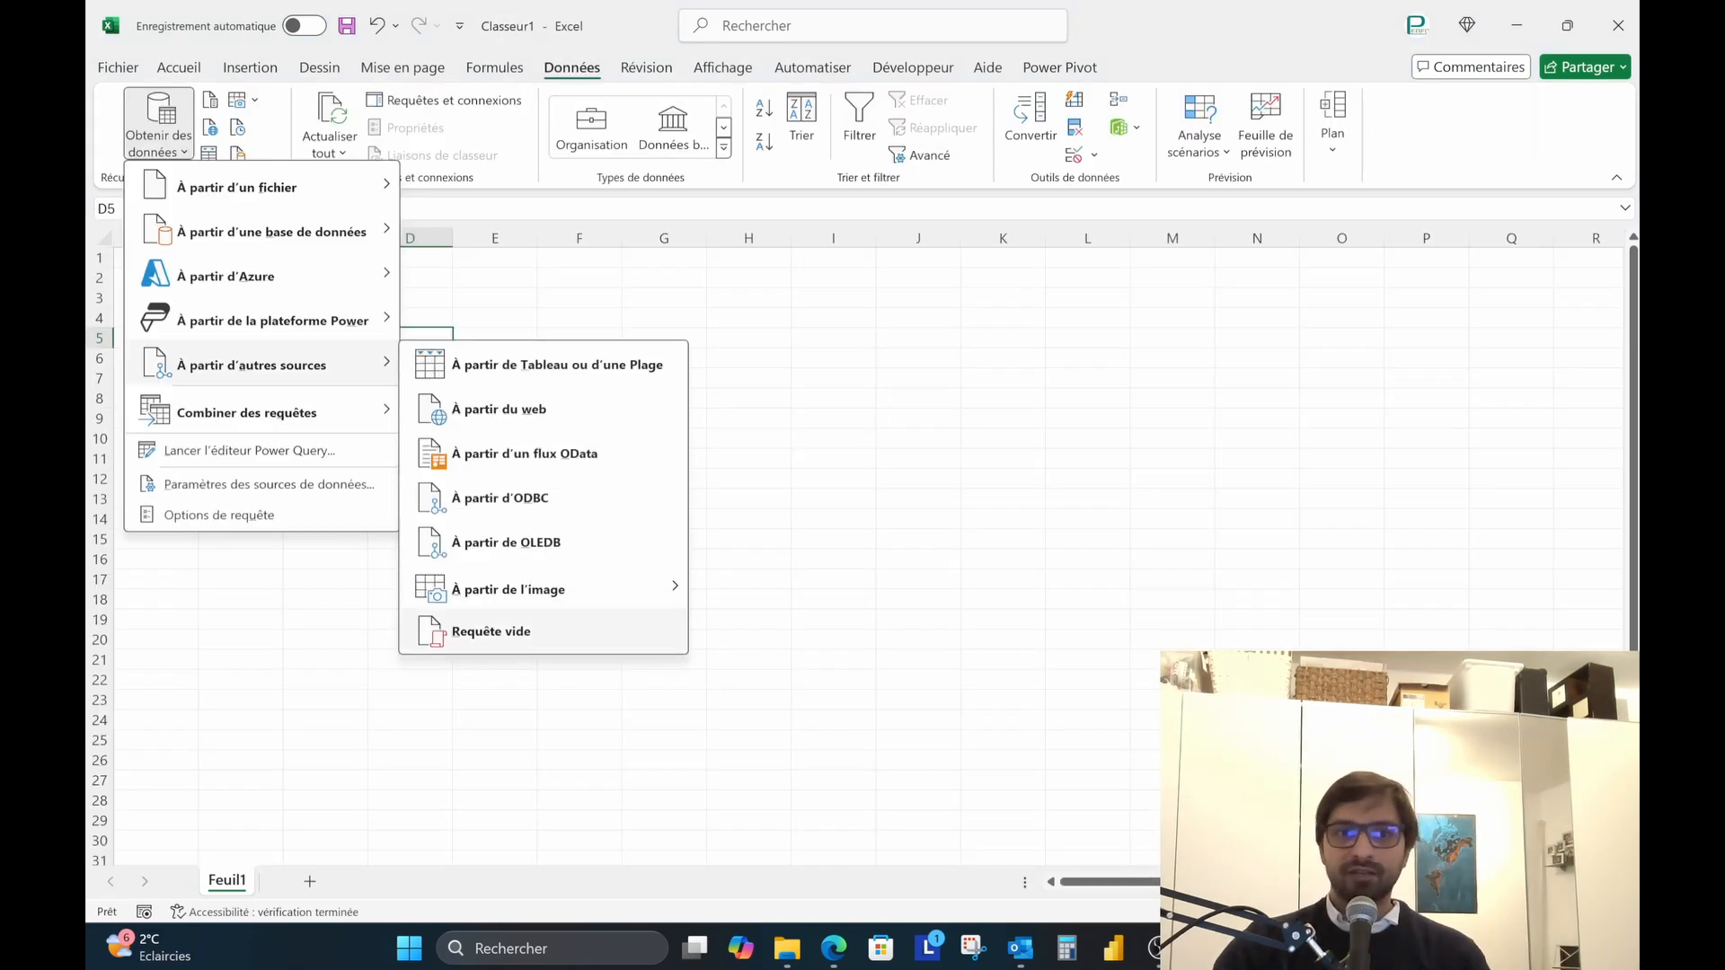
Step: Create a blank query and begin its Source expression with Excel.Workbook( in the advanced editor
{"action": "left_click", "coordinate": [485, 627]}
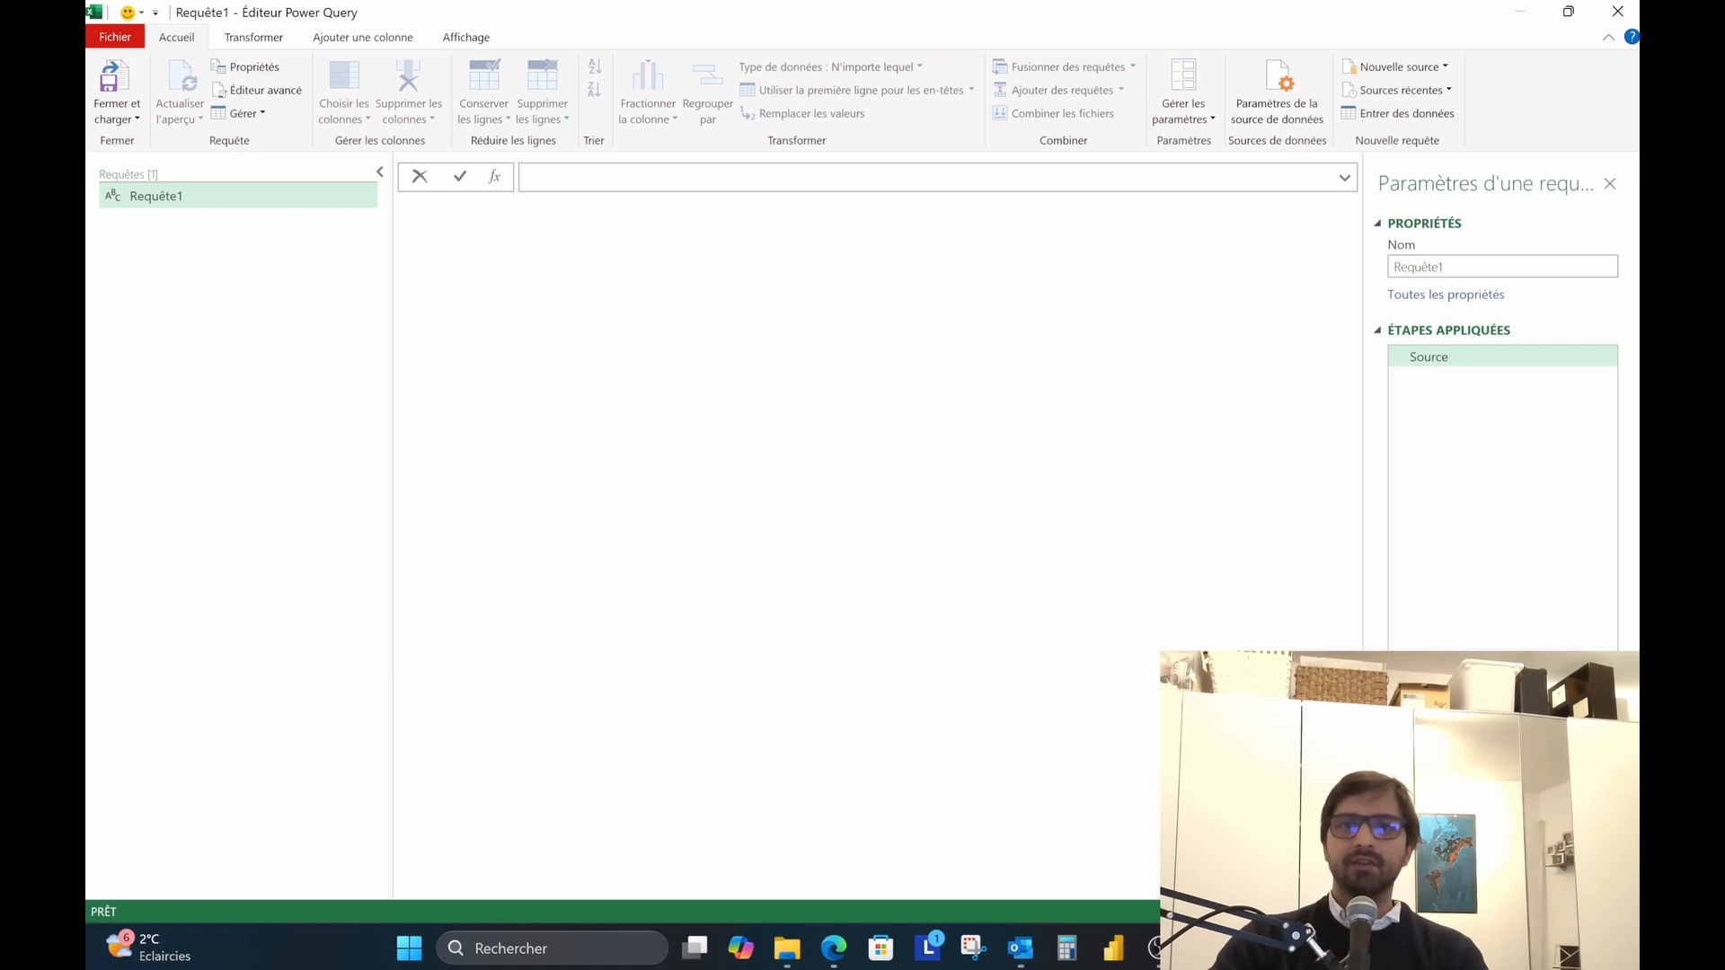
{"action": "left_click", "coordinate": [257, 90]}
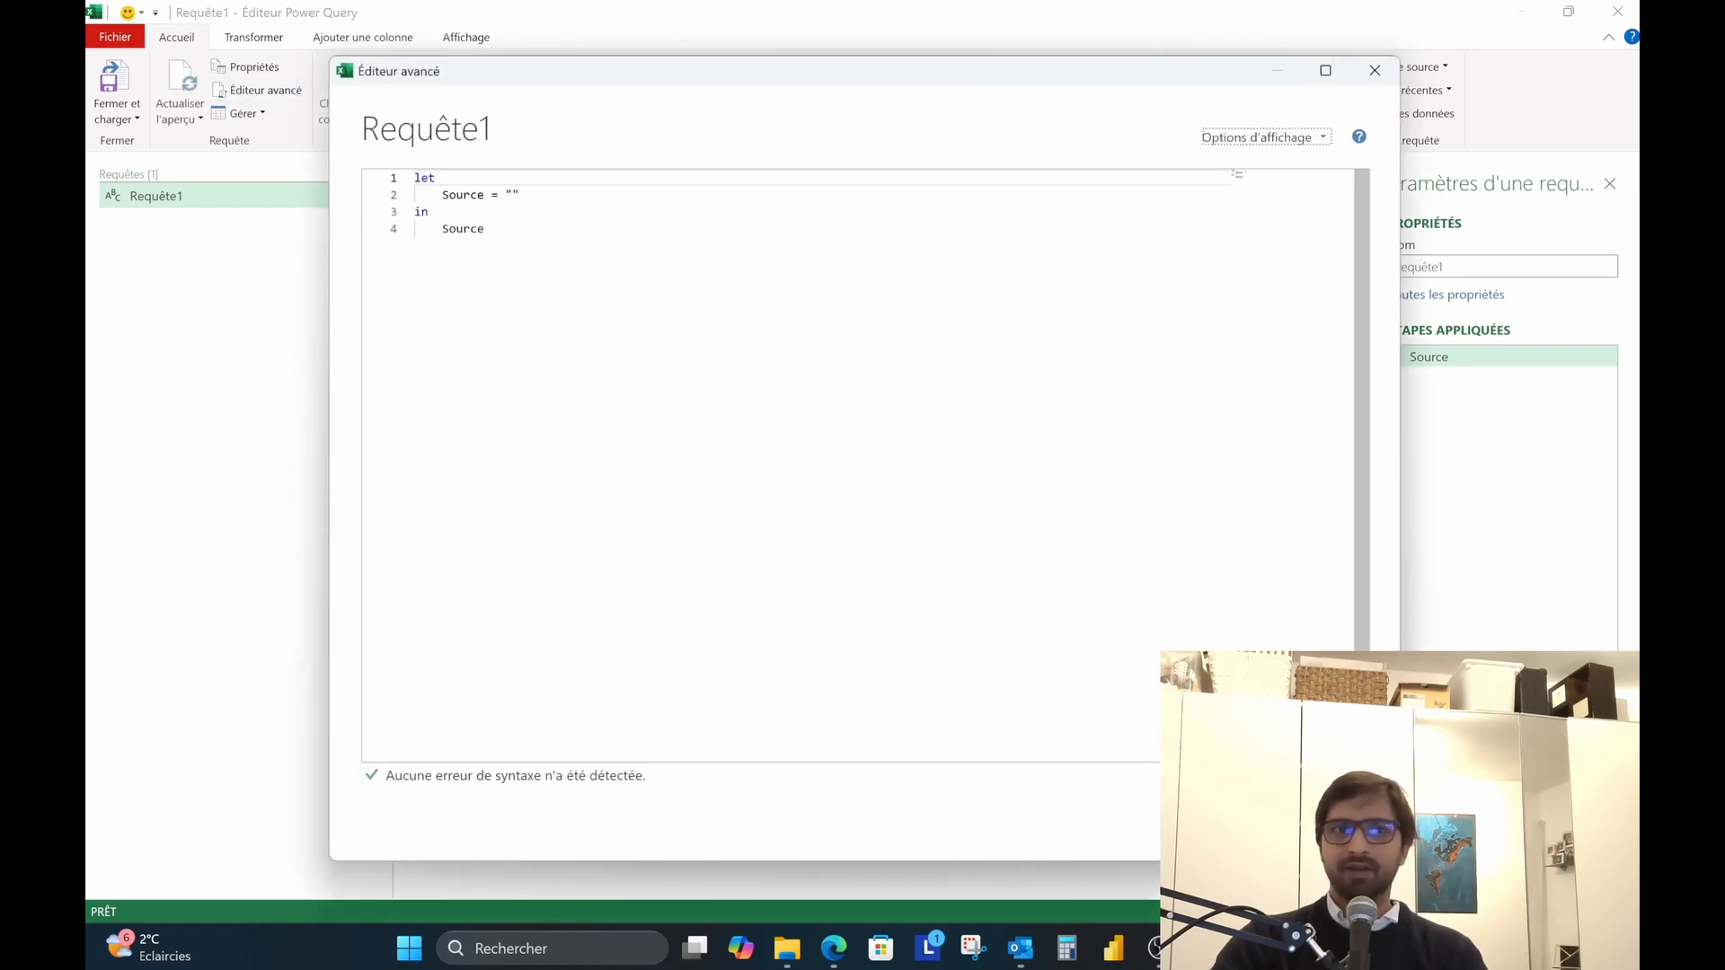
{"action": "double_click", "coordinate": [512, 195]}
{"action": "type", "text": "exce"}
{"action": "key", "text": "BackSpace"}
{"action": "key", "text": "BackSpace"}
{"action": "key", "text": "BackSpace"}
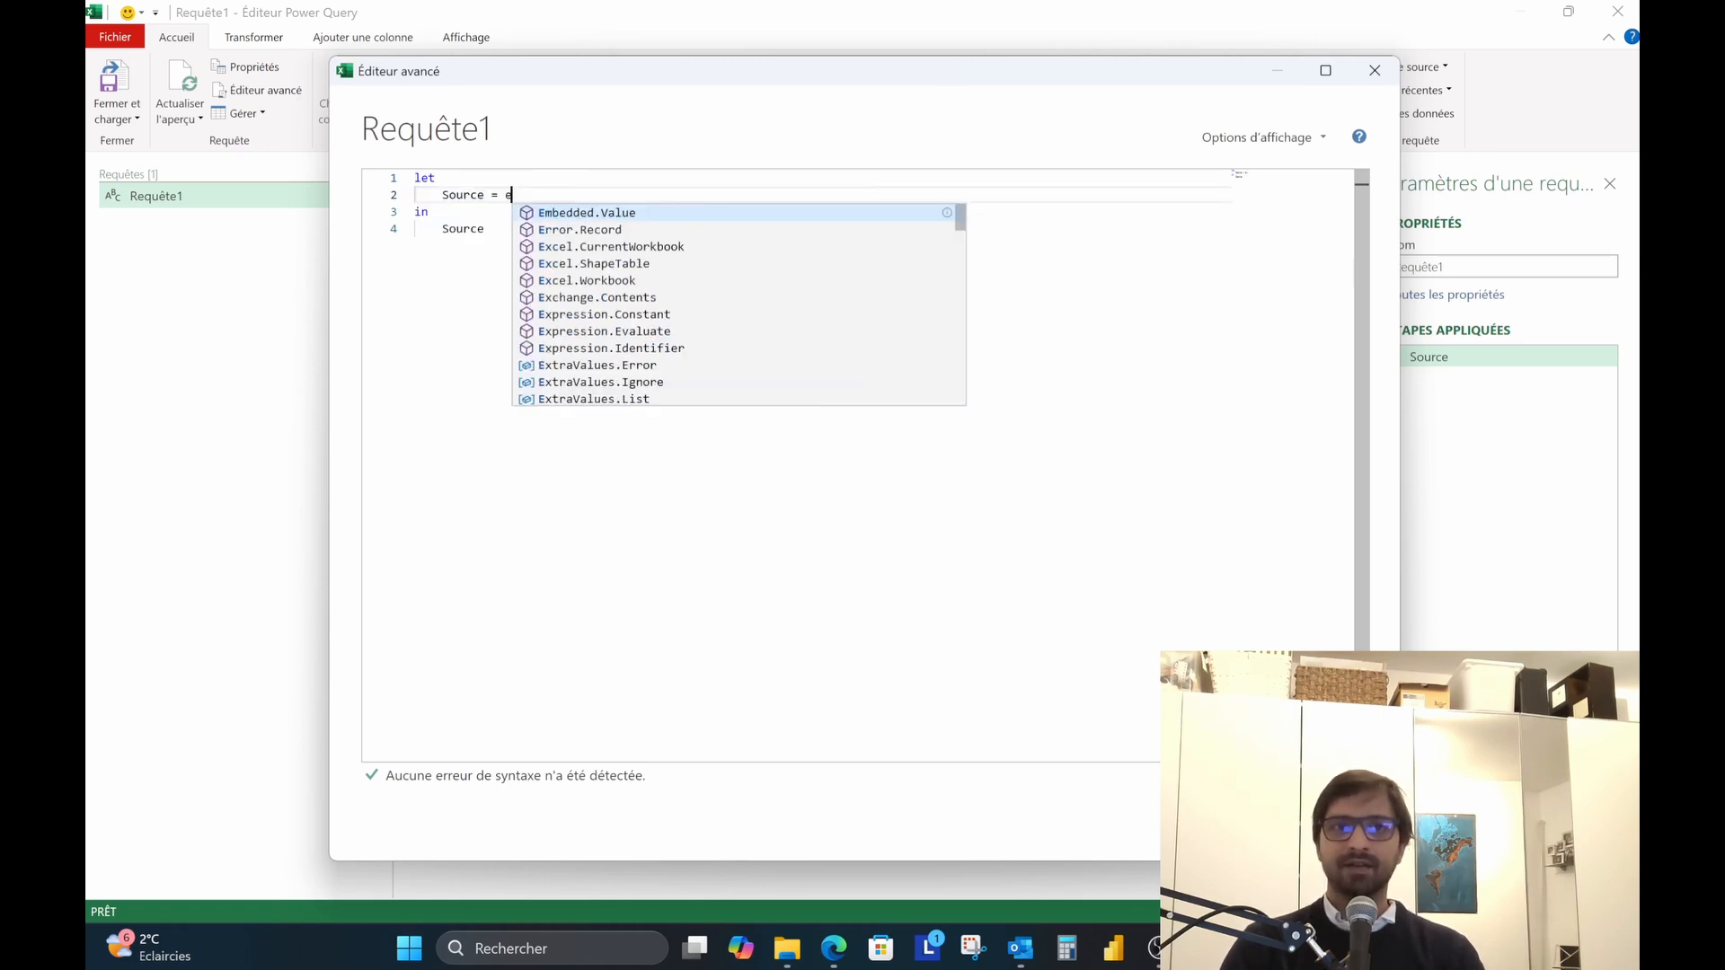
{"action": "key", "text": "BackSpace"}
{"action": "type", "text": "Excel"}
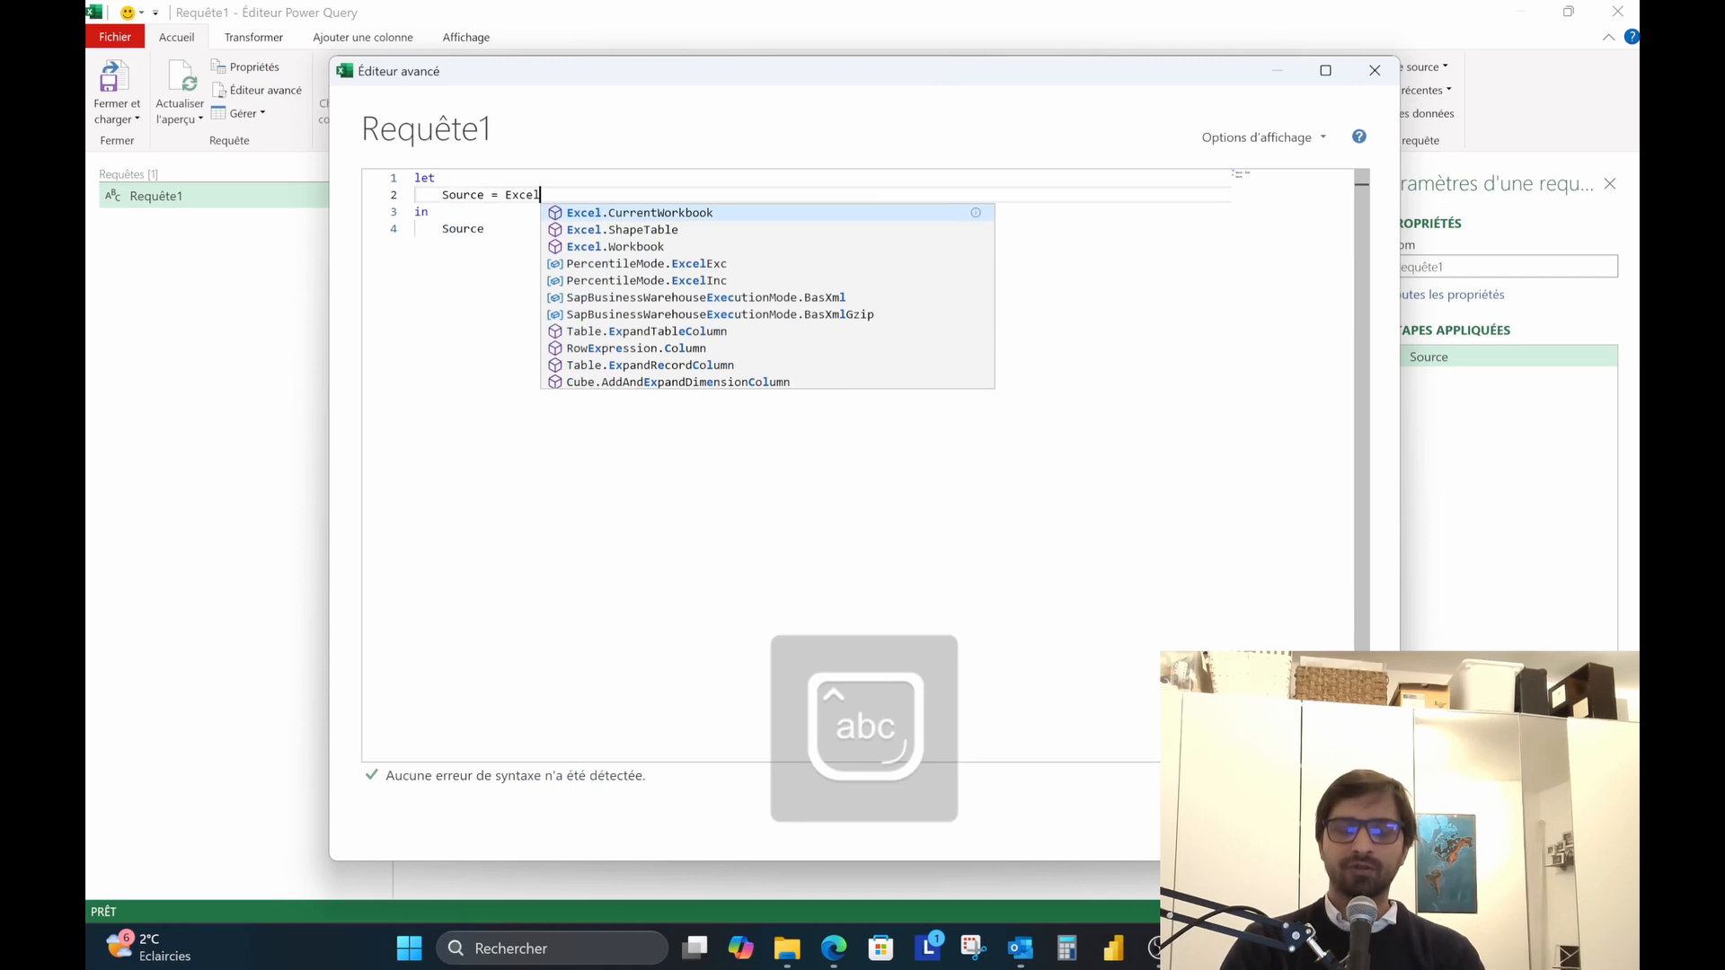
{"action": "type", "text": "."}
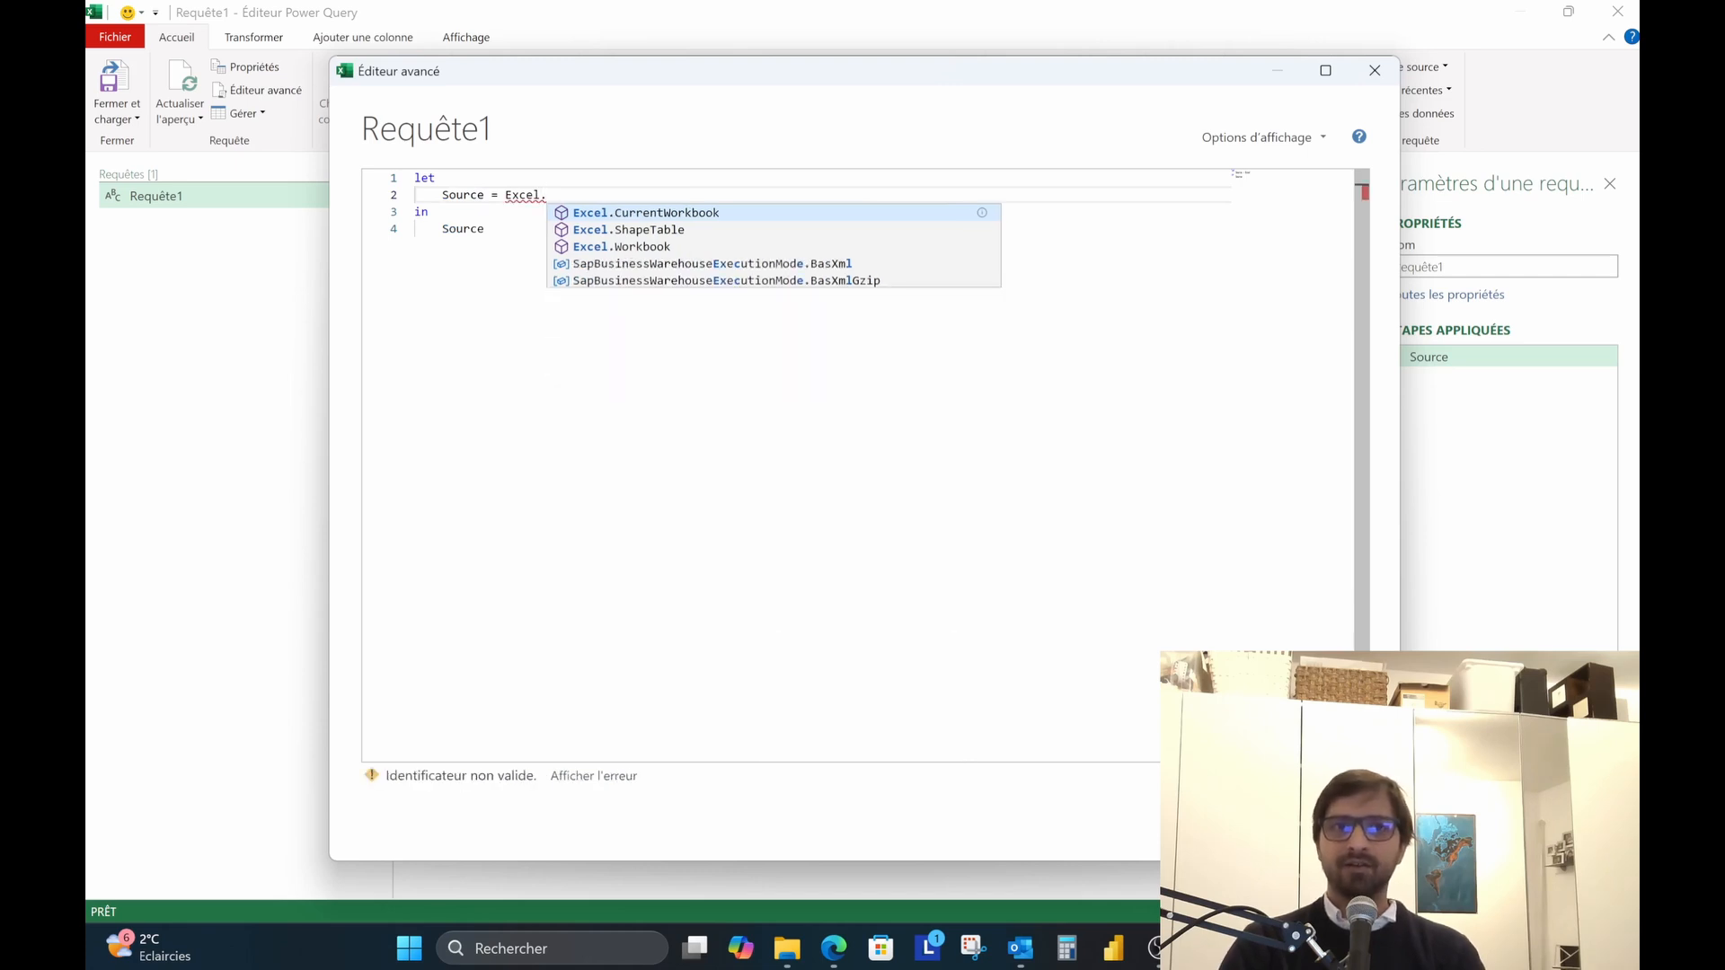
{"action": "type", "text": "Work"}
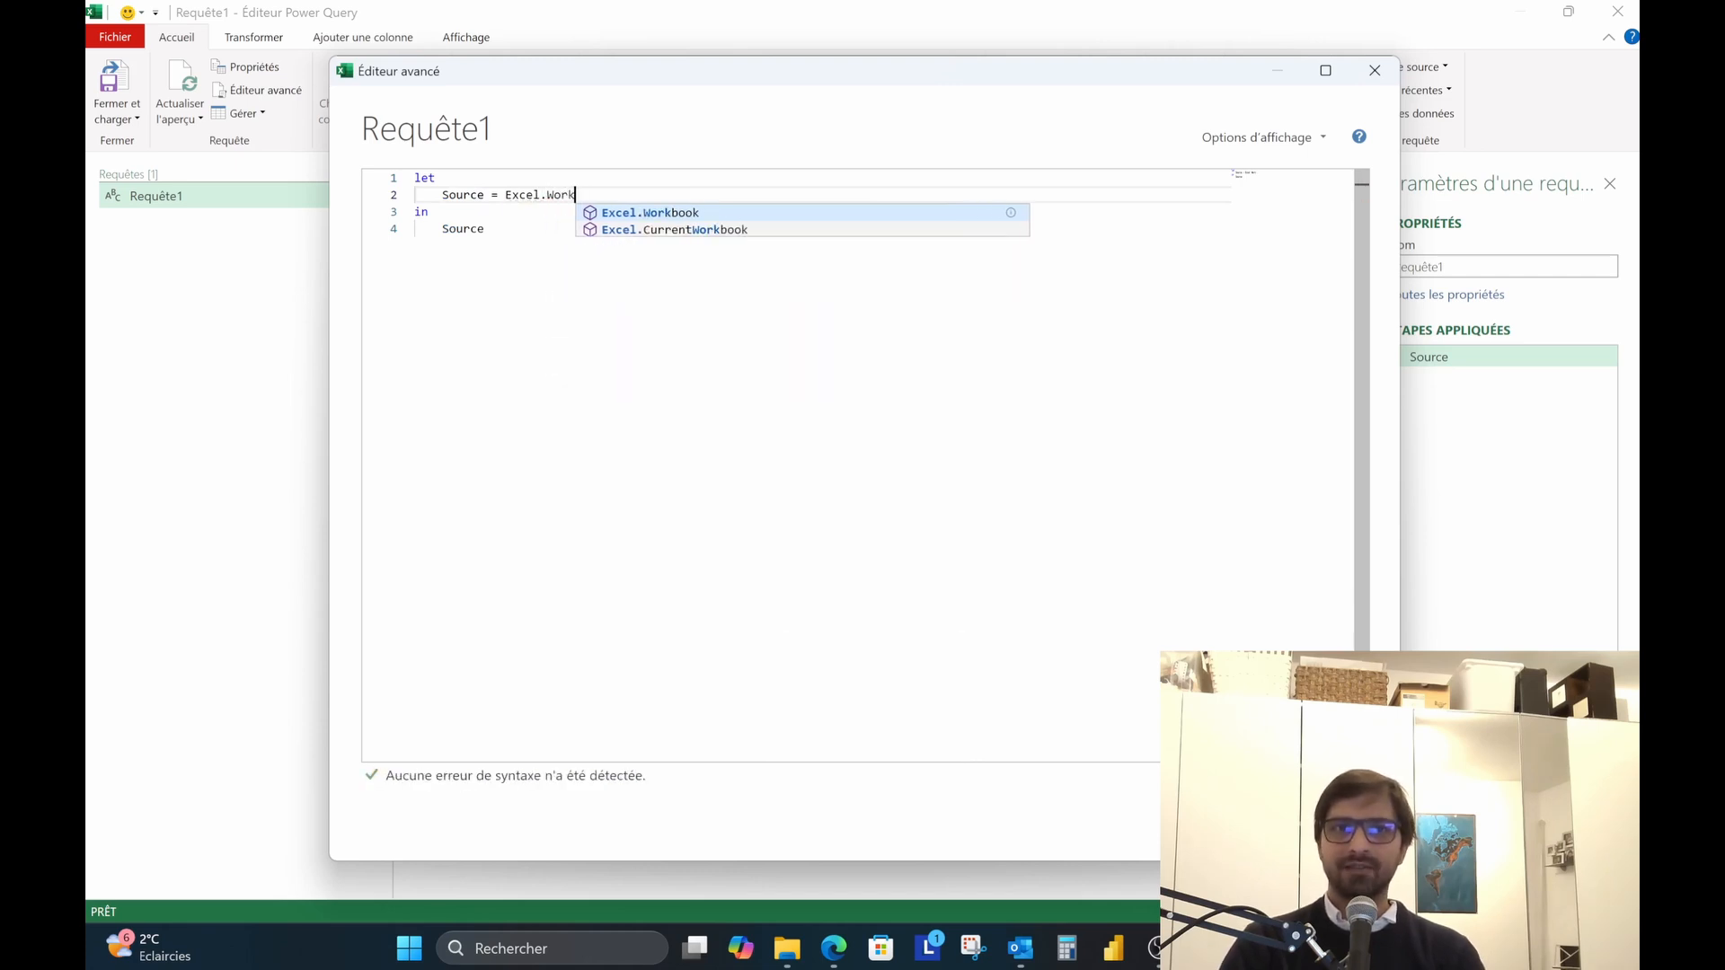
{"action": "type", "text": "book("}
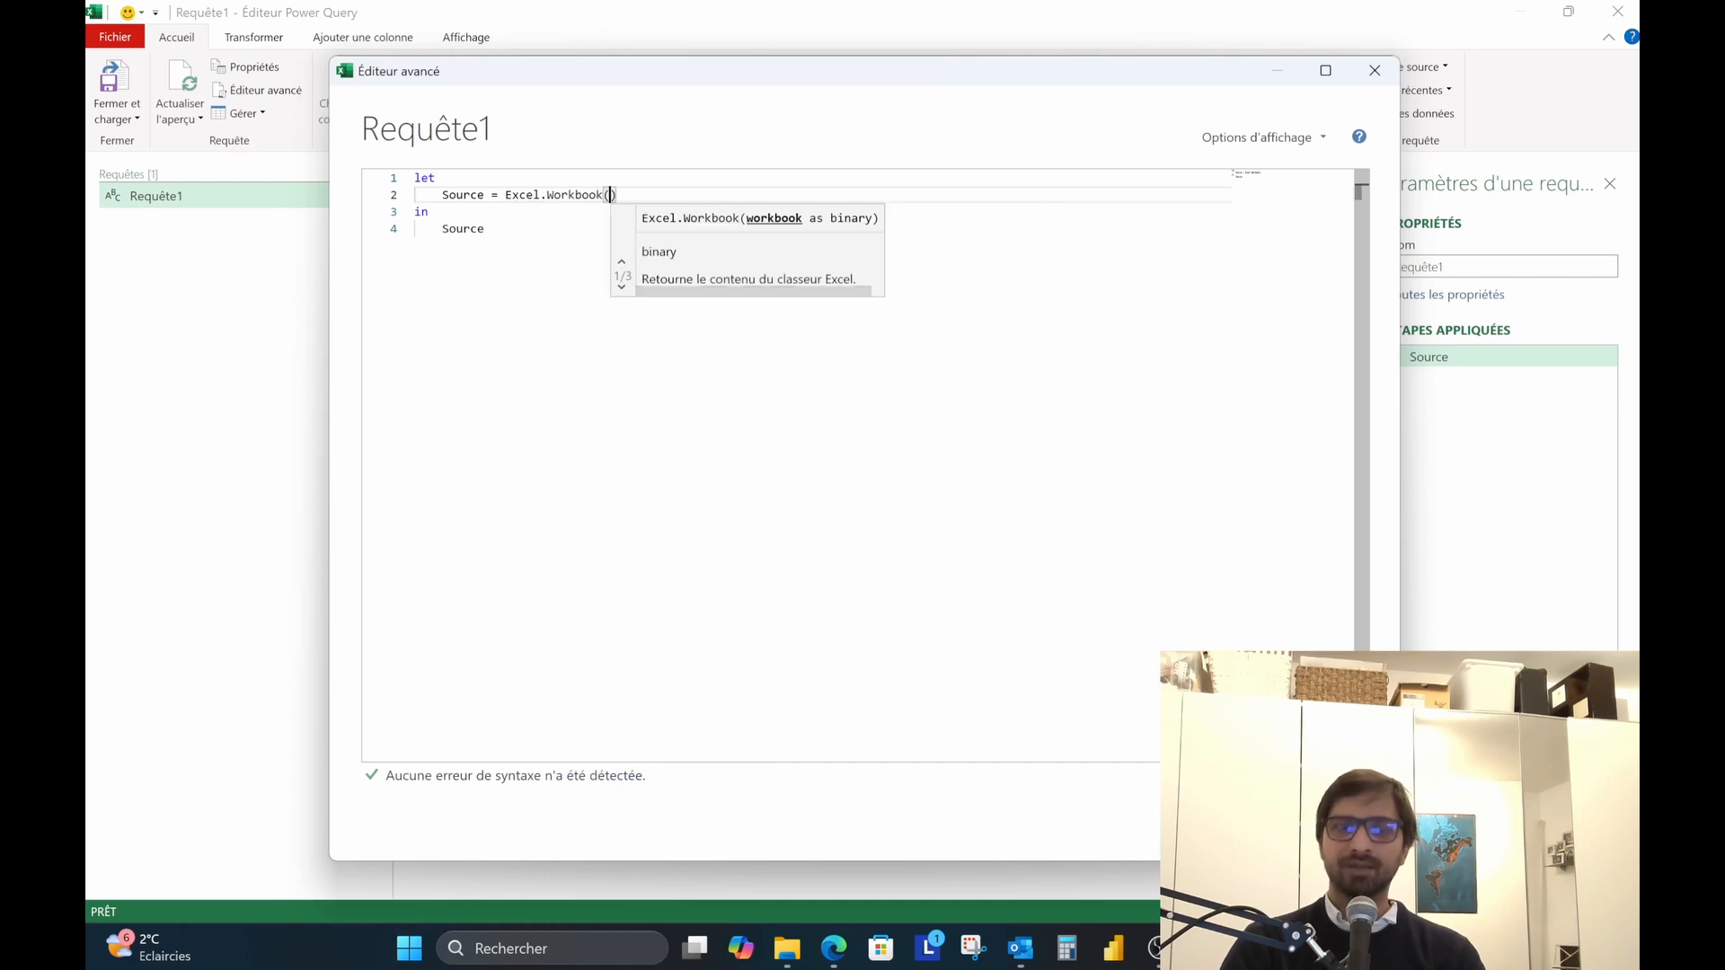
Step: Complete the Source expression with File.Contents pointing to Data.xlsx in the Transformation Excel folder, add the arguments null and true, and apply the code
{"action": "type", "text": "File.Content"}
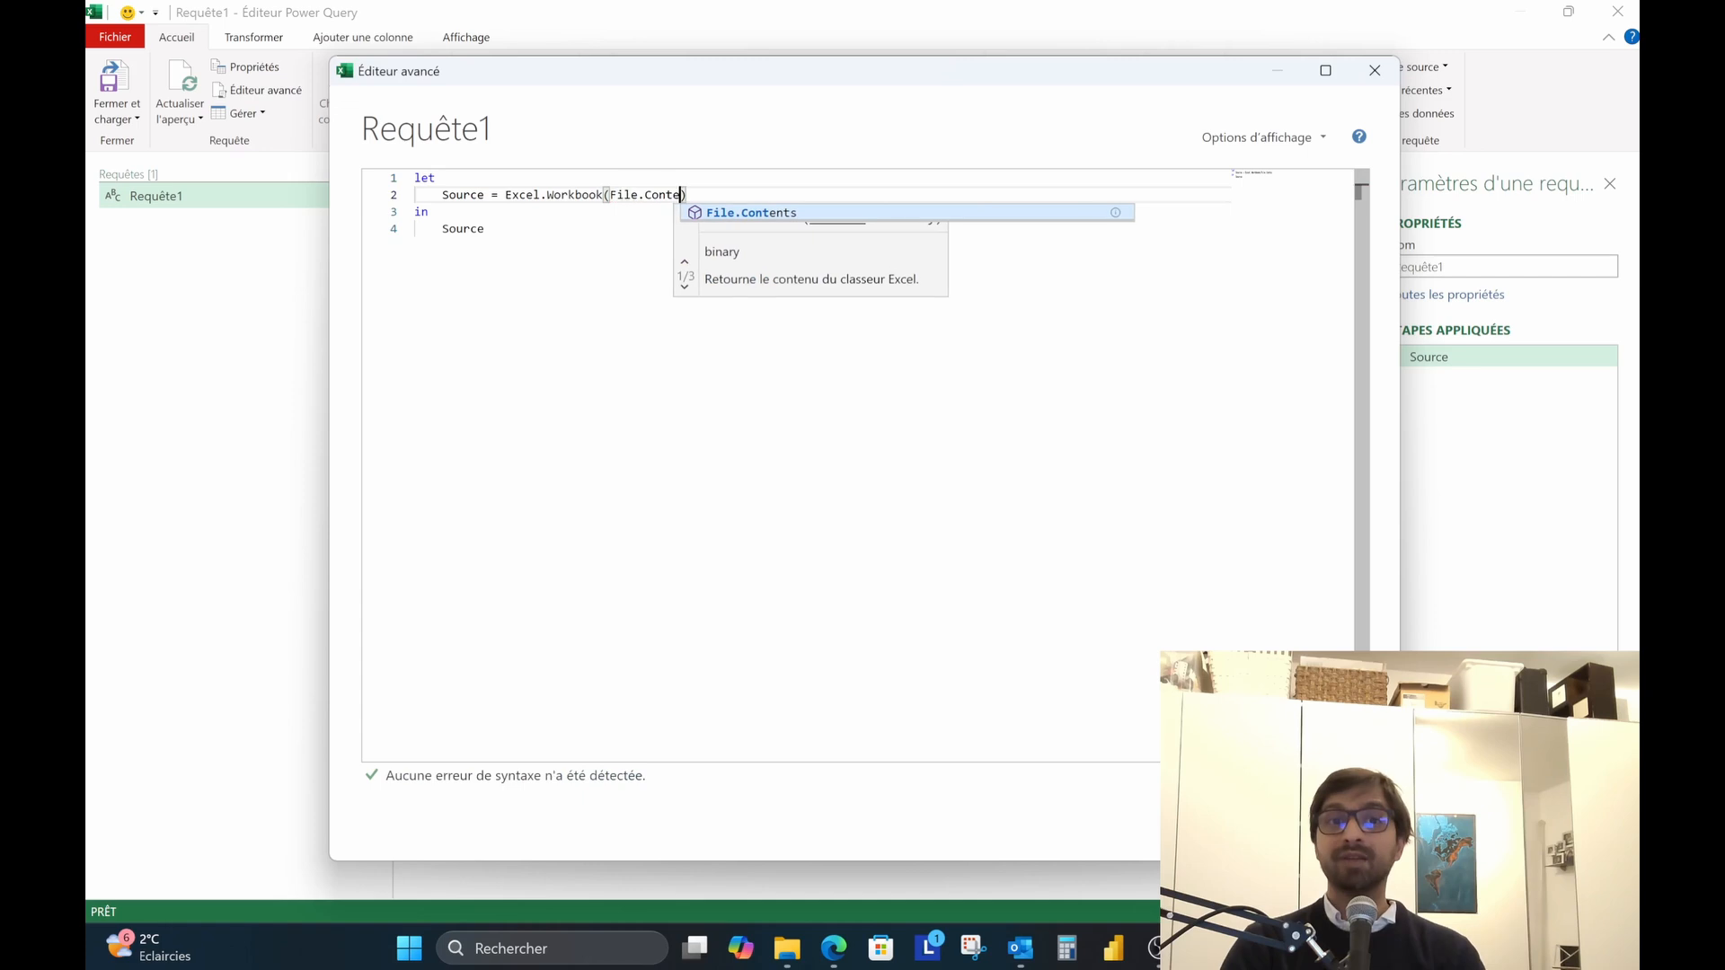
{"action": "type", "text": "s("}
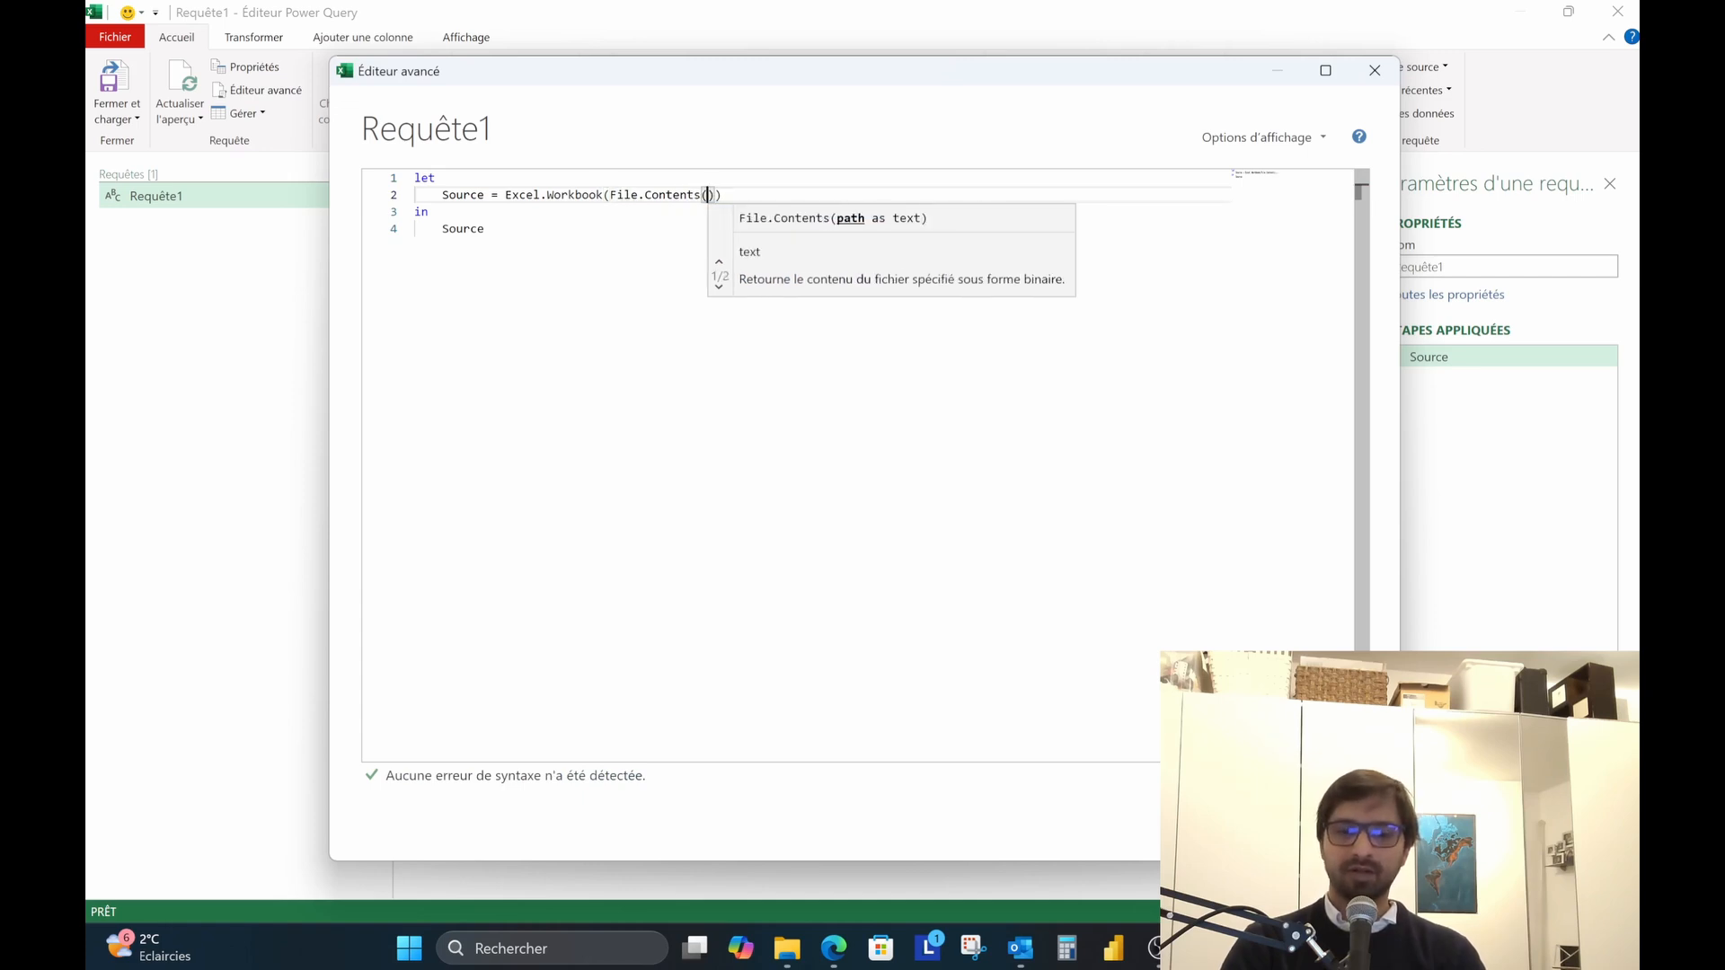
{"action": "type", "text": "\"C:\\Users\\edoua\\Videos\\Transformation Excel\\Data.xlsx\""}
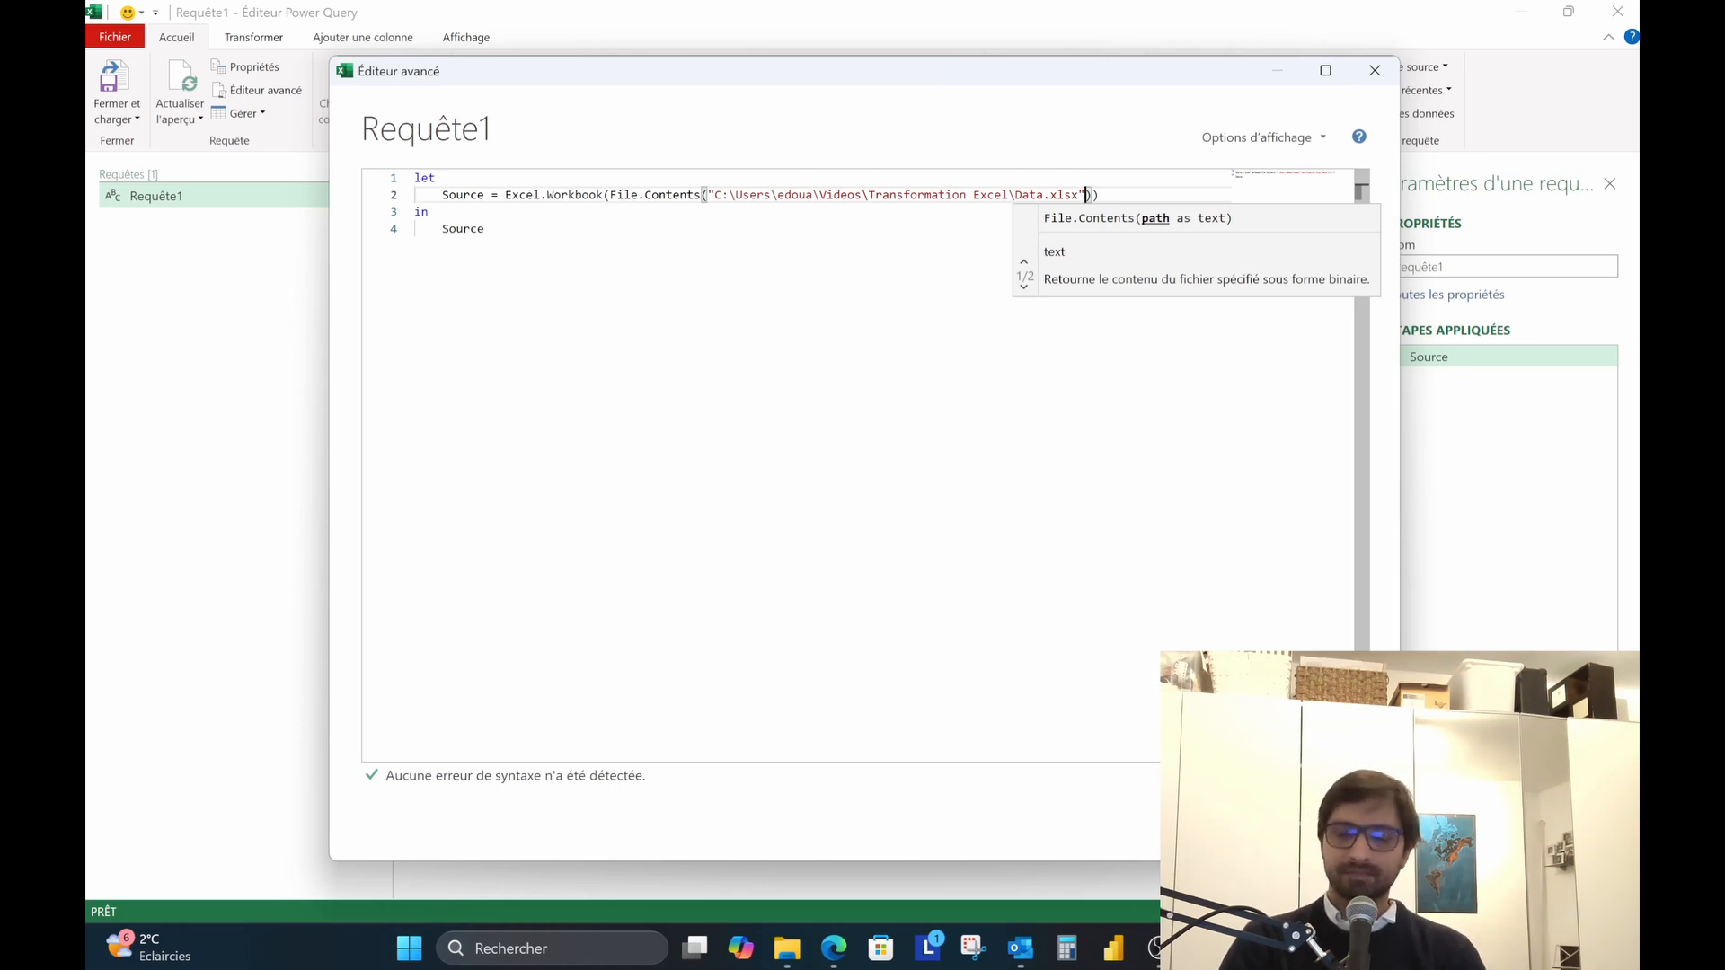
{"action": "key", "text": "Right"}
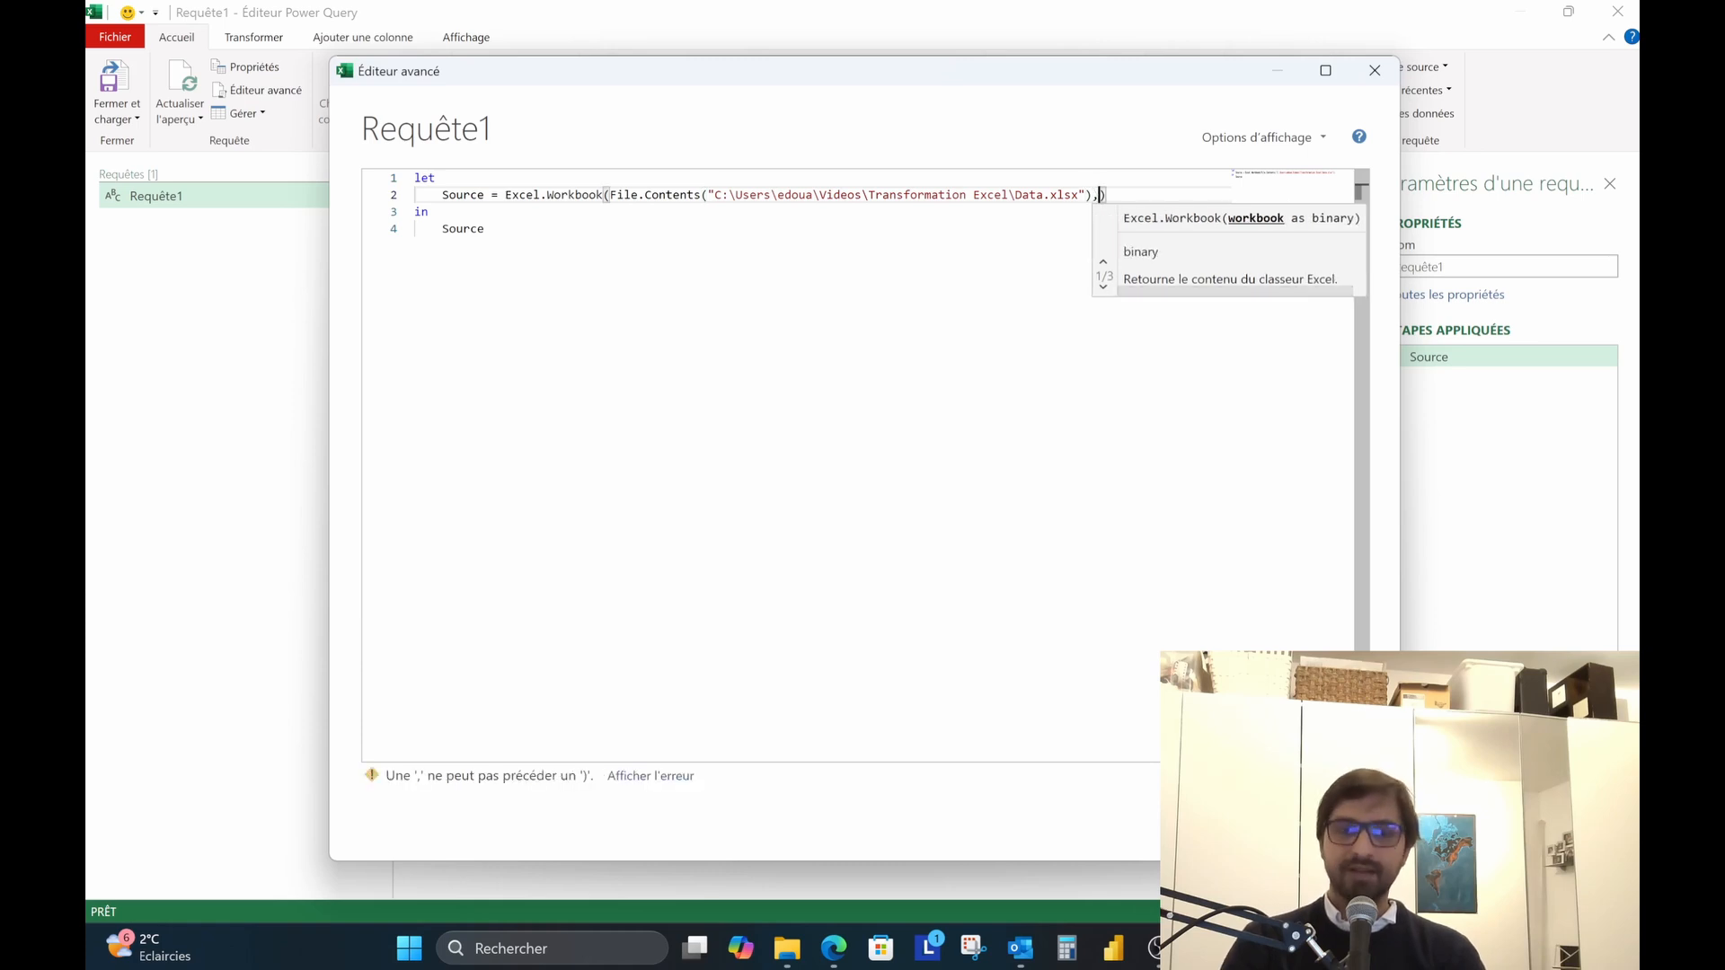
{"action": "type", "text": ","}
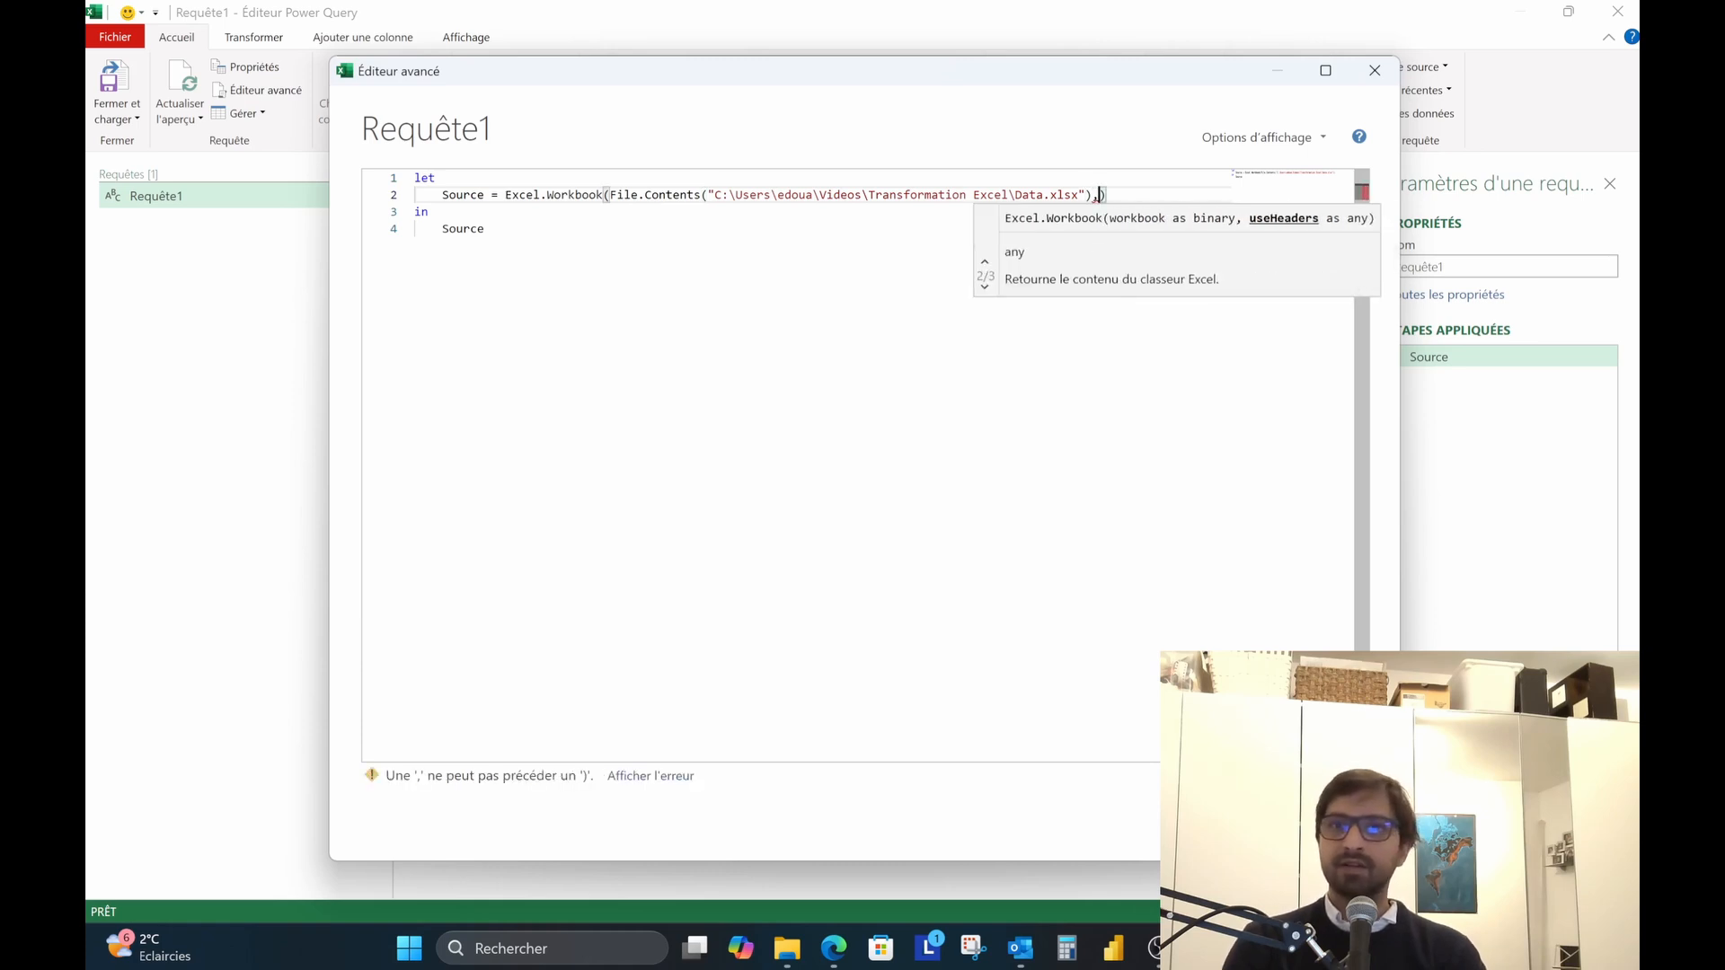
{"action": "type", "text": "null"}
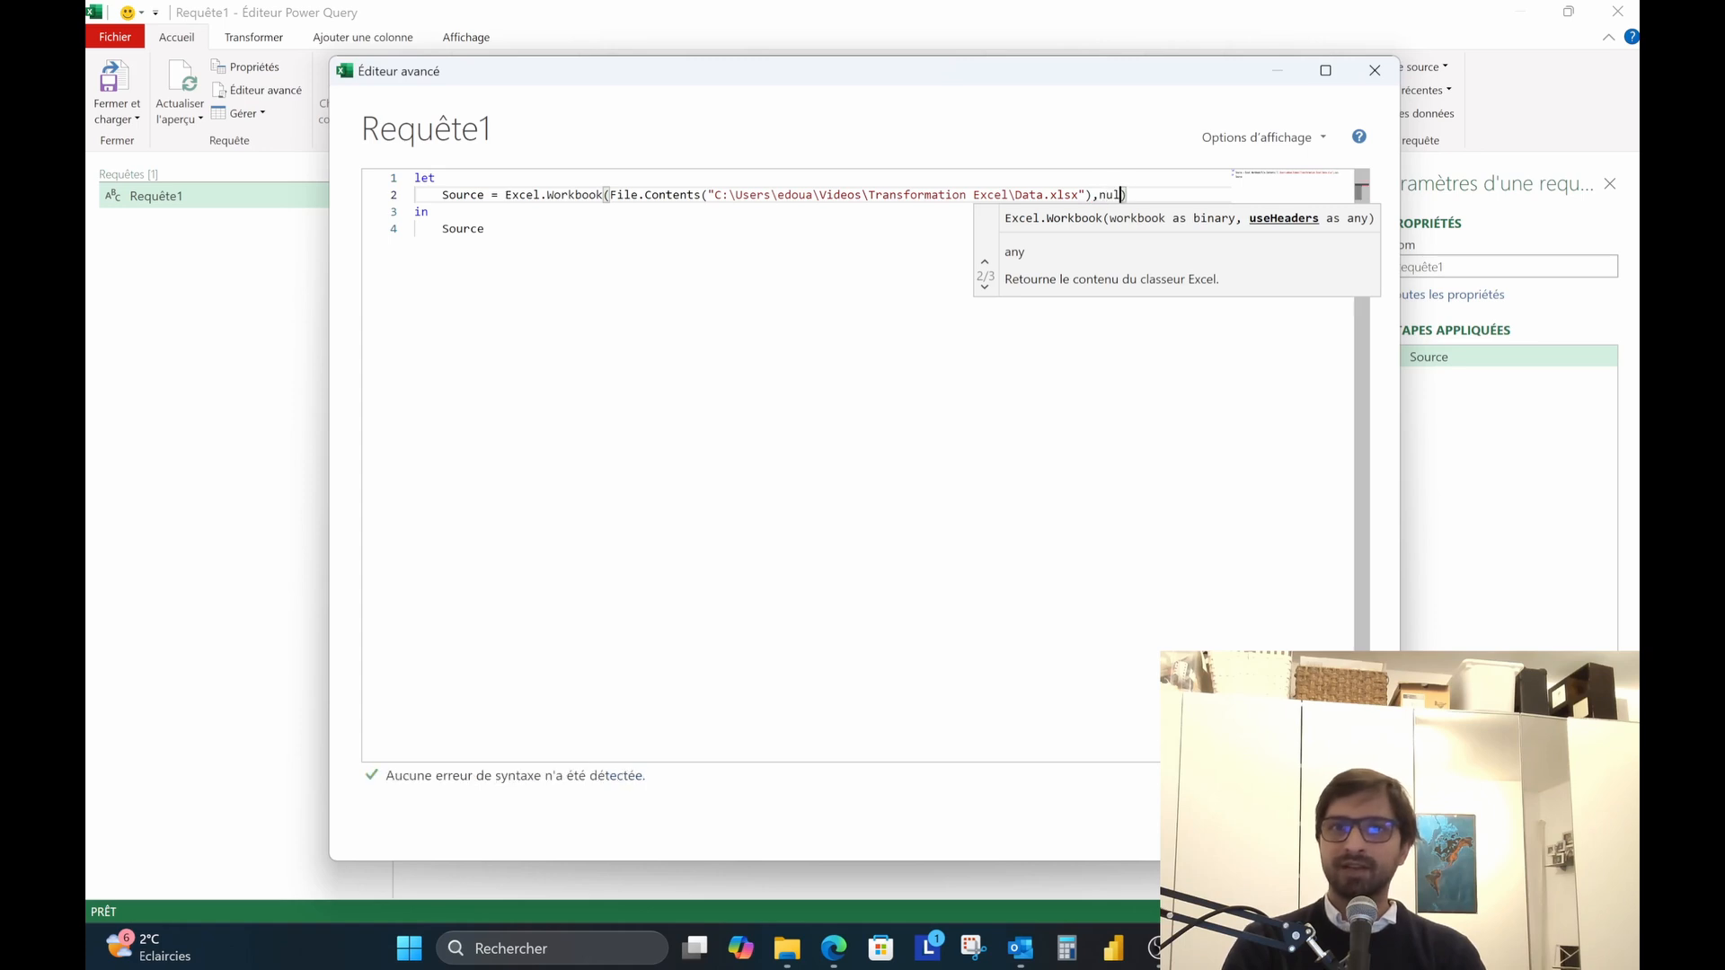
{"action": "type", "text": ", true"}
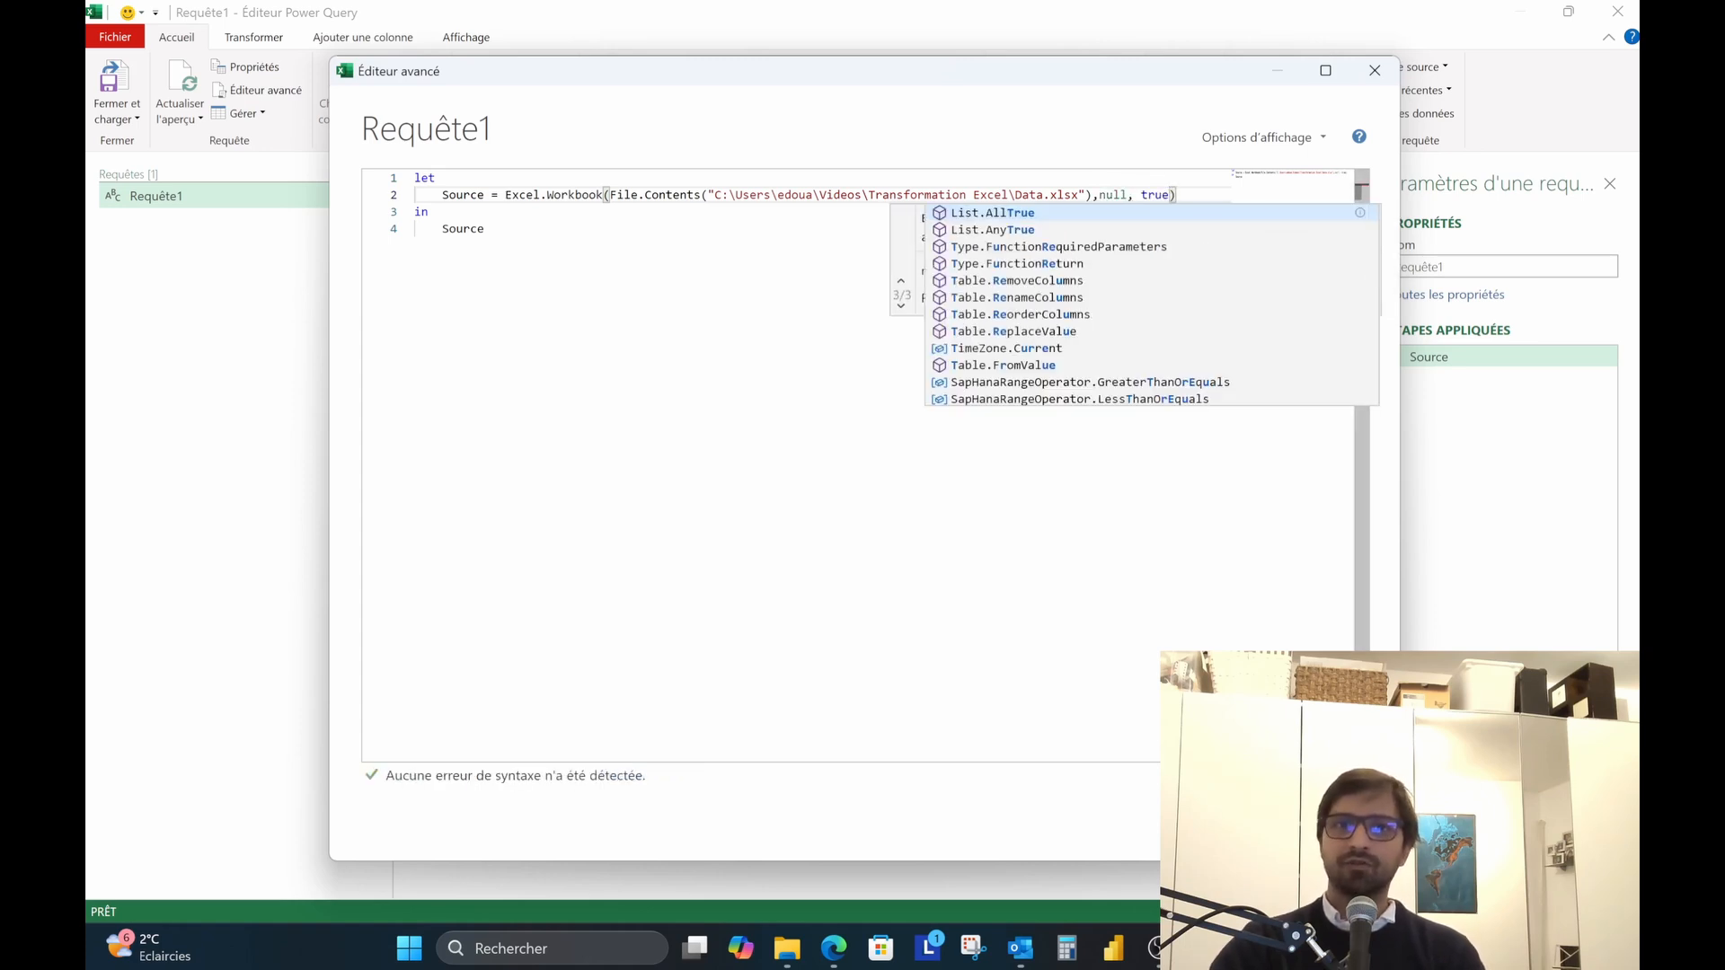
{"action": "left_click", "coordinate": [485, 229]}
{"action": "left_click", "coordinate": [1224, 821]}
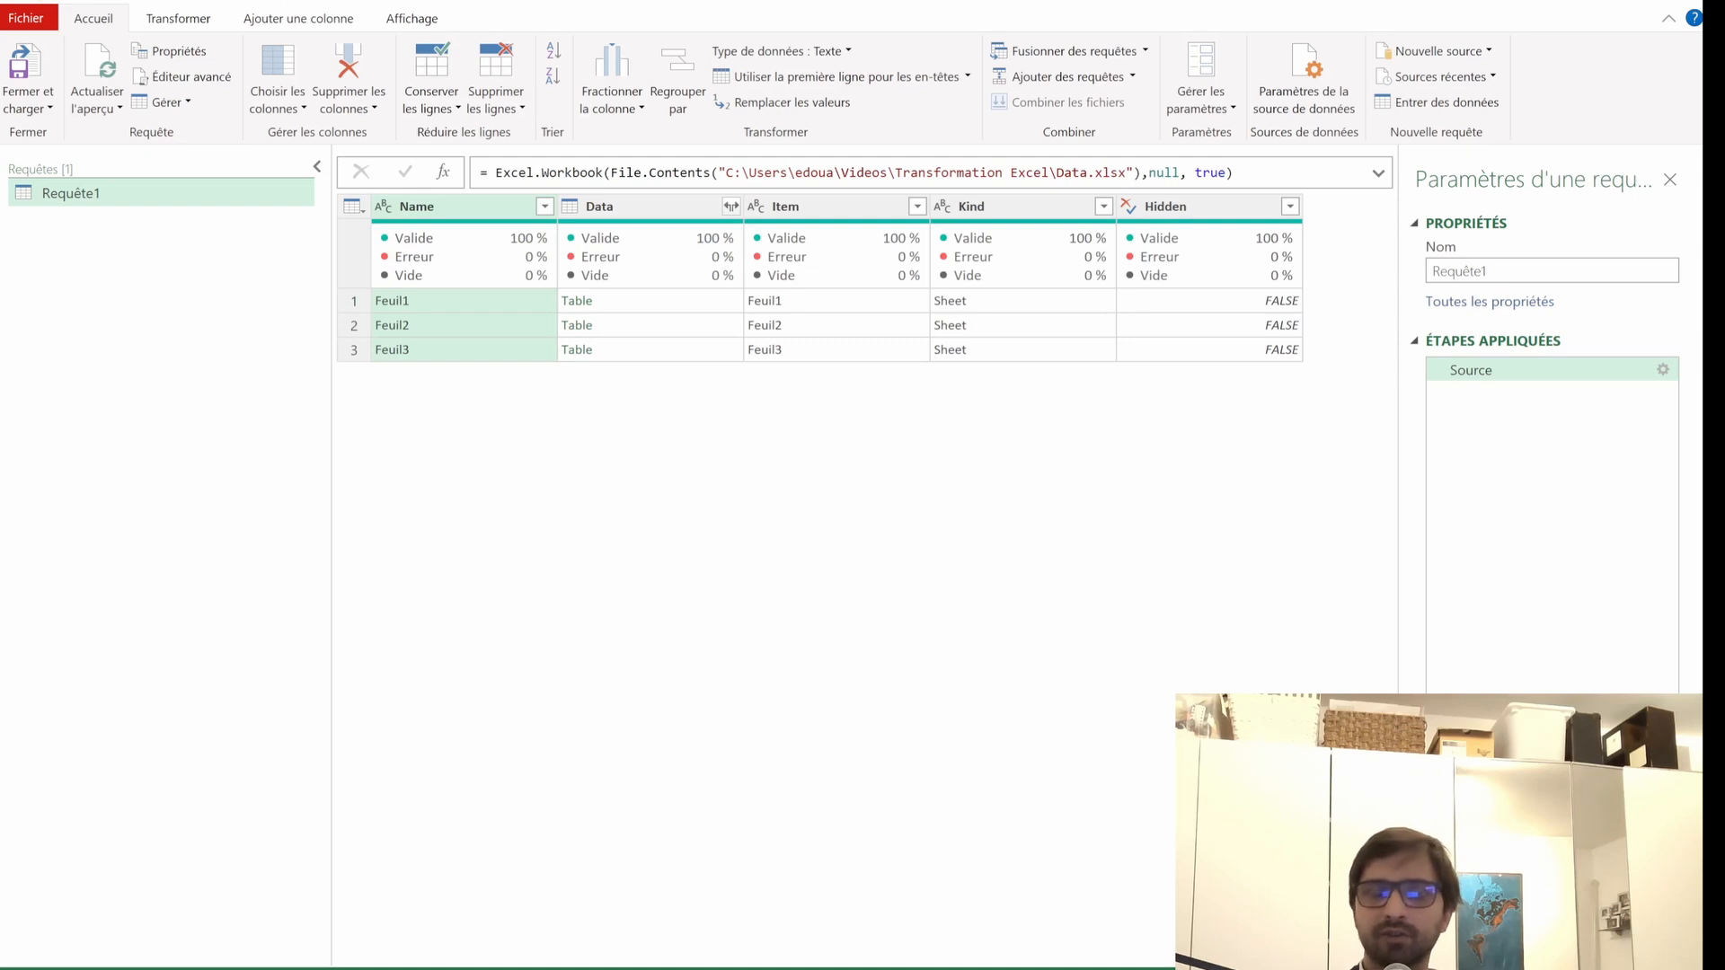
Step: Preview the nested tables of Feuil1, Feuil2 and Feuil3 in turn, with the preview area enlarged
{"action": "left_click", "coordinate": [660, 301]}
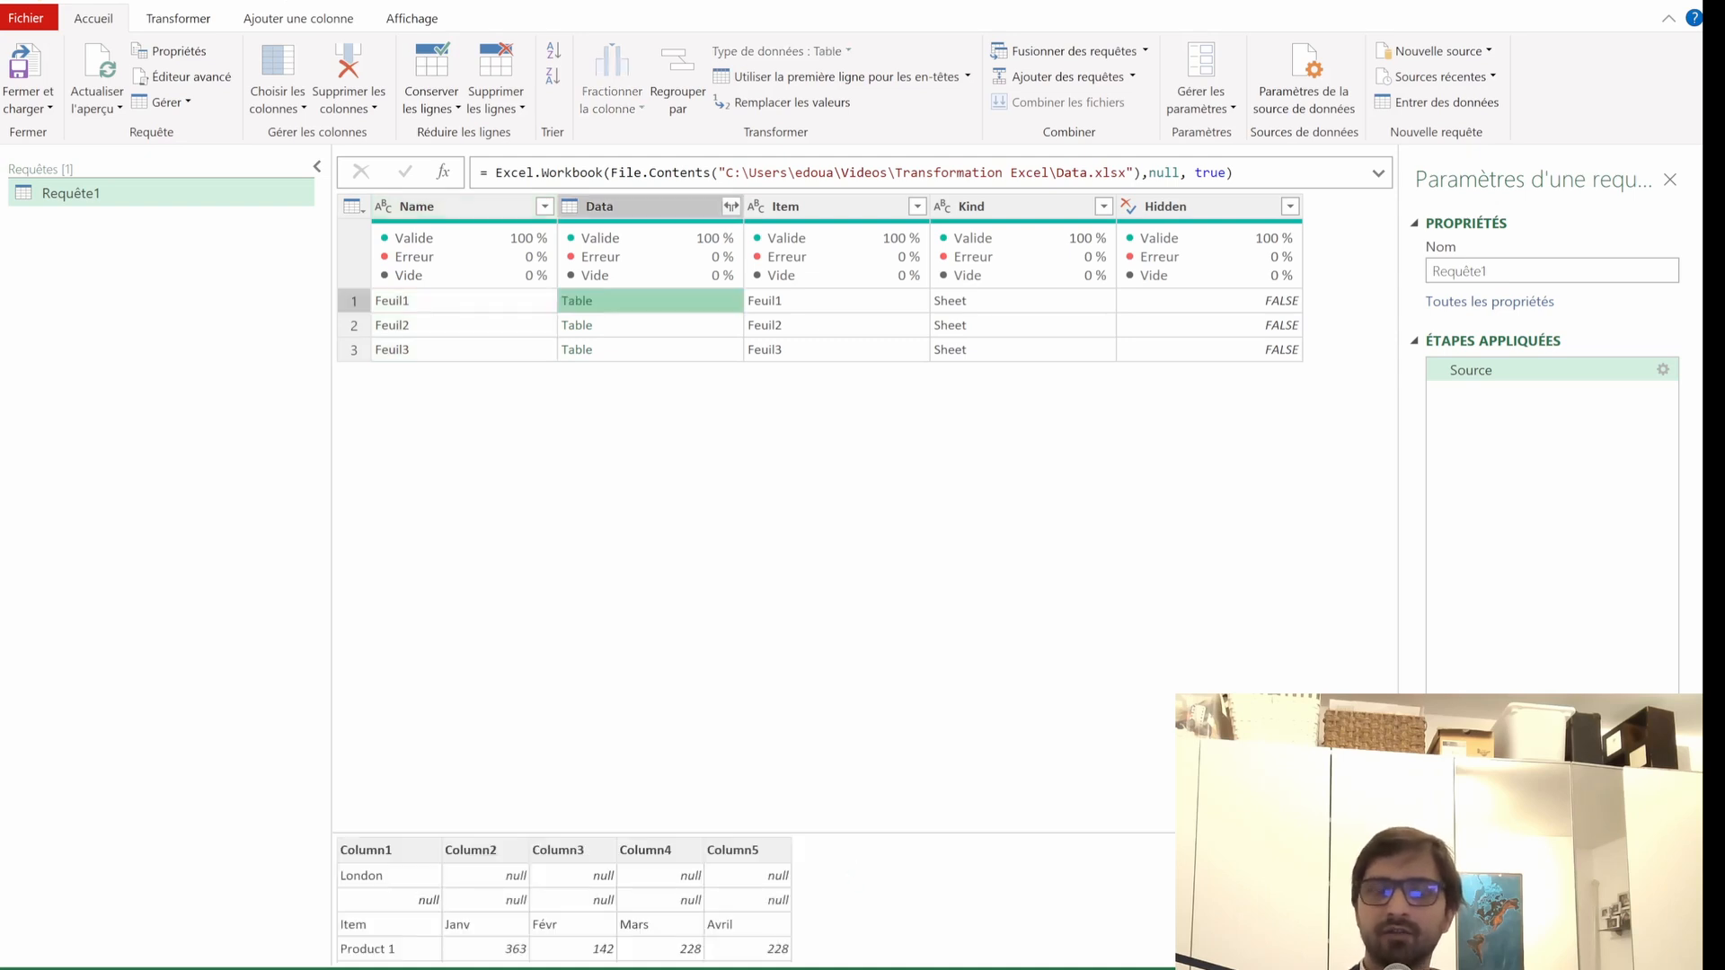
{"action": "left_click_drag", "start_coordinate": [809, 833], "coordinate": [808, 424]}
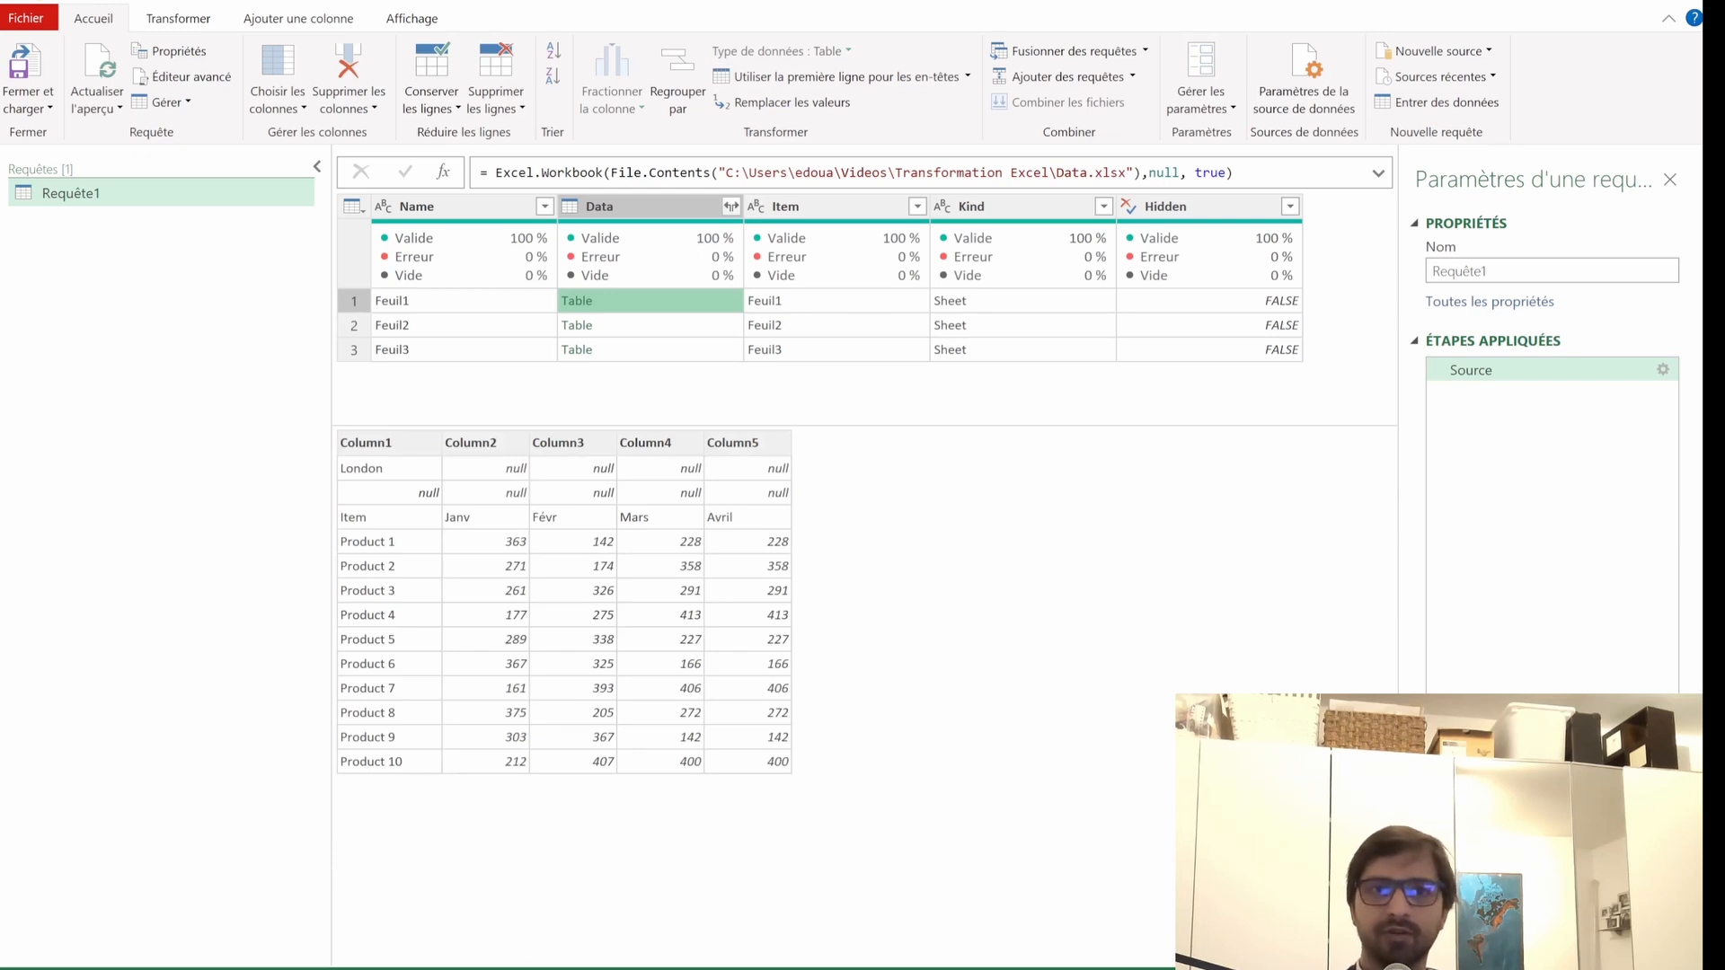
{"action": "left_click", "coordinate": [660, 325]}
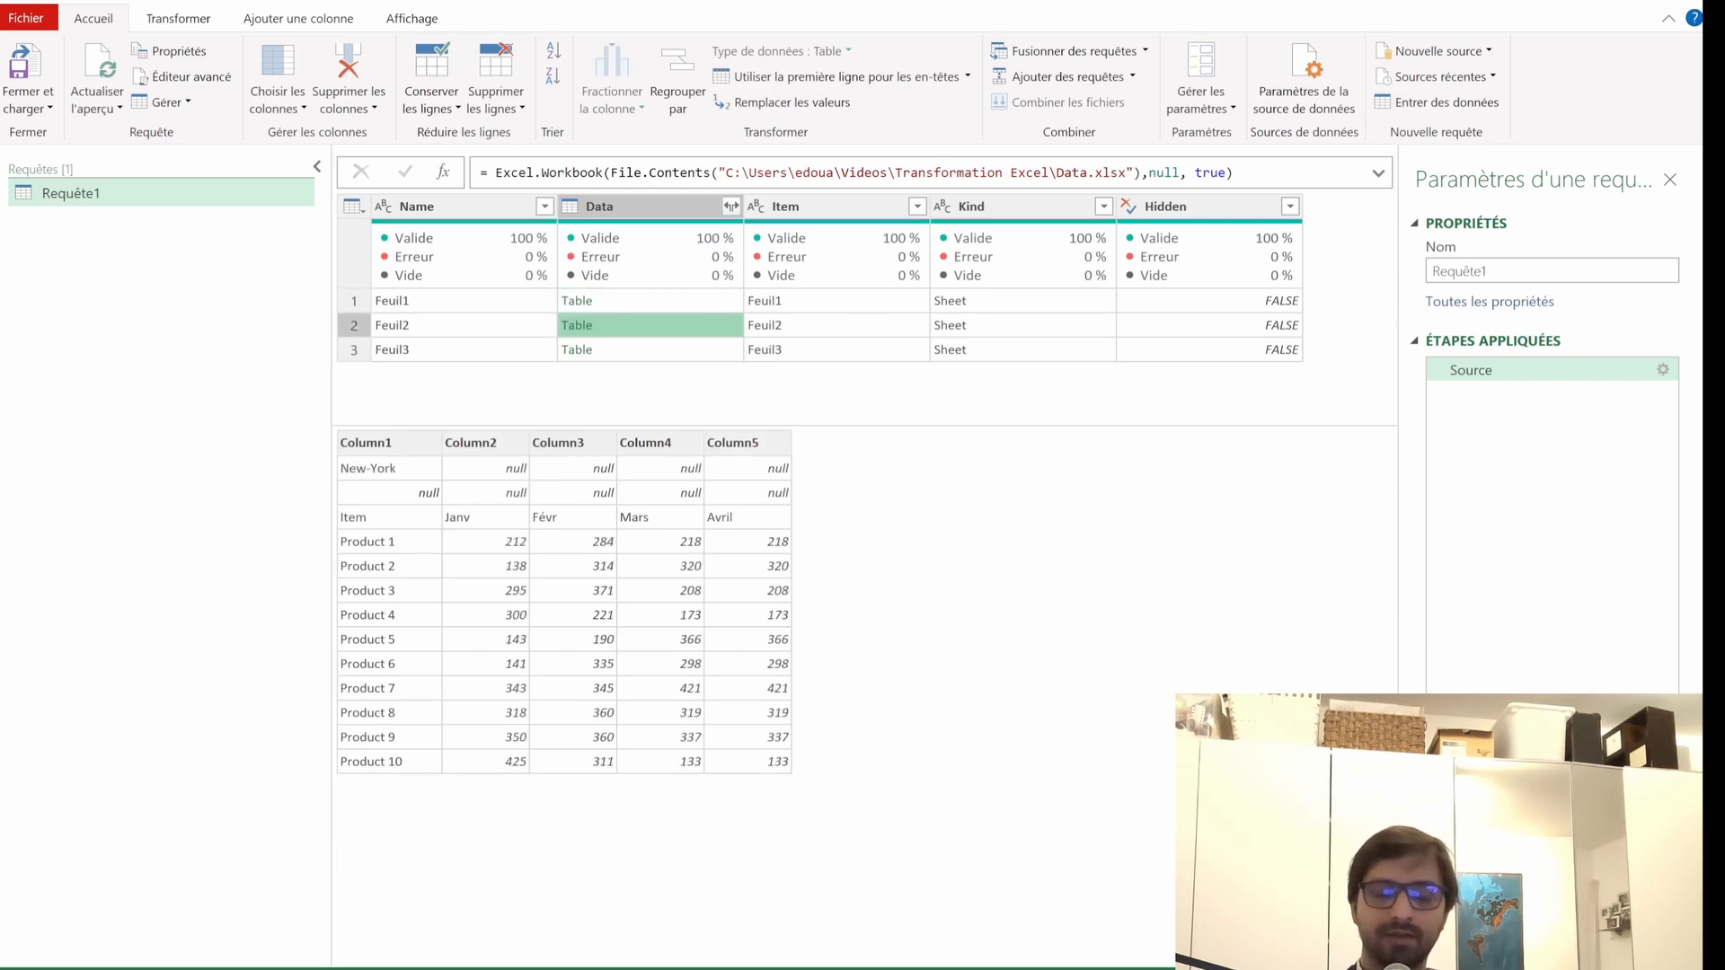
{"action": "left_click_drag", "start_coordinate": [322, 420], "coordinate": [477, 477]}
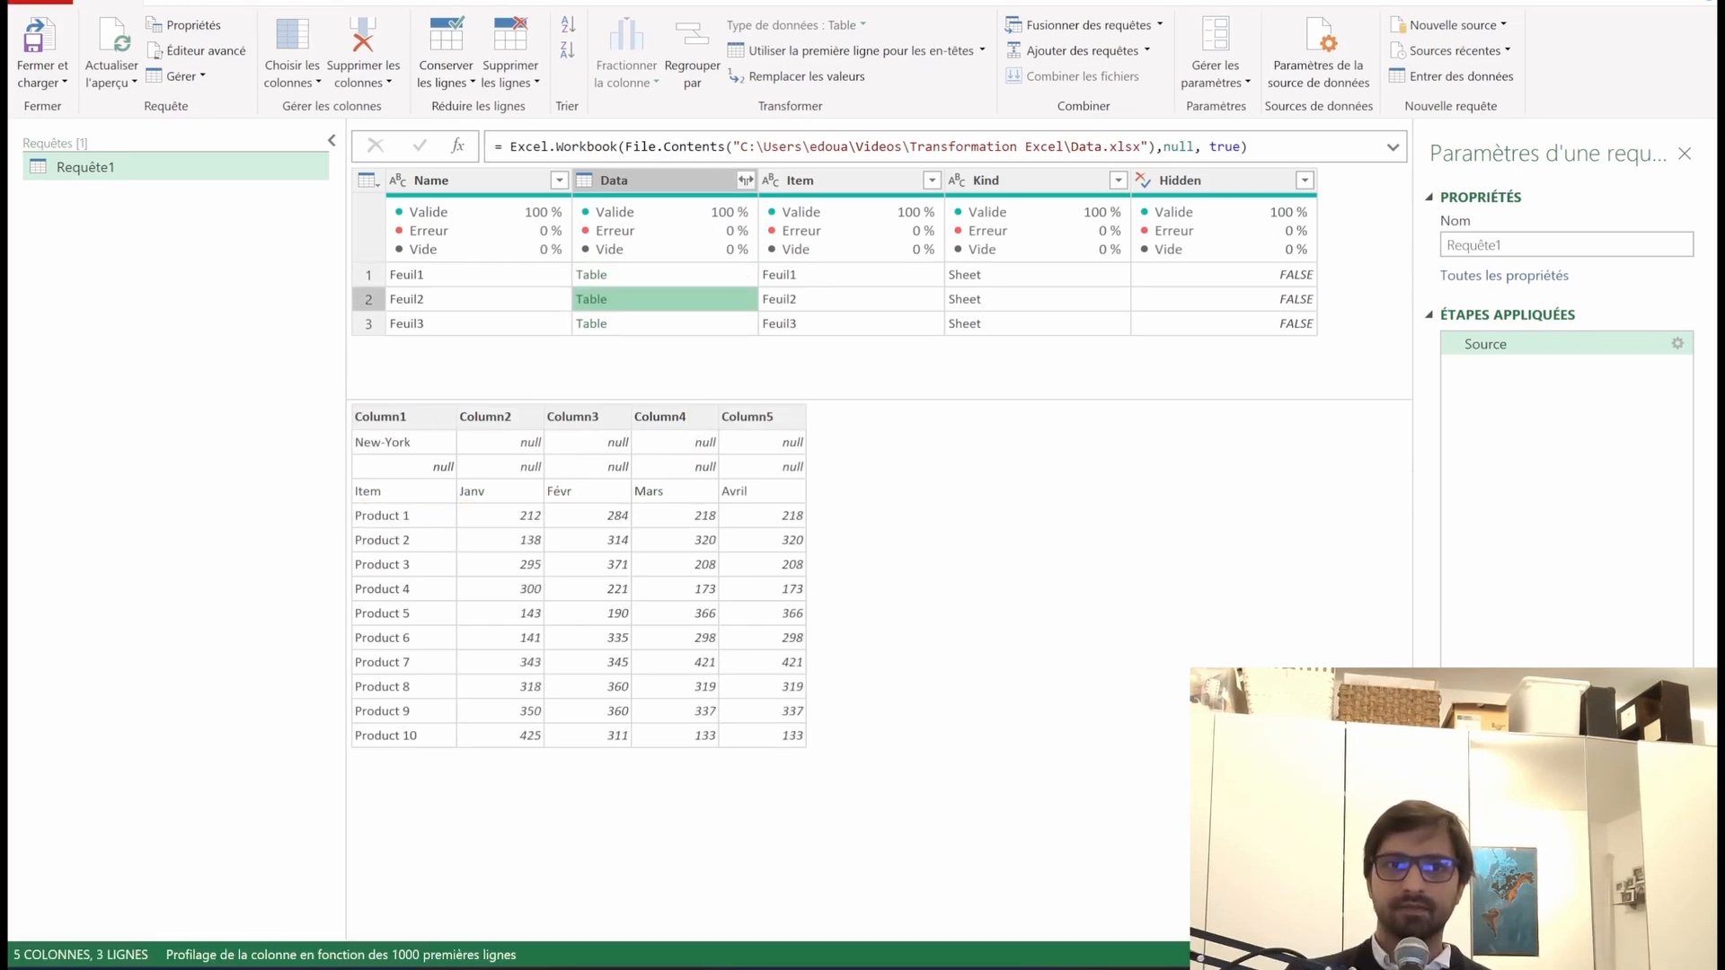
{"action": "left_click", "coordinate": [659, 350]}
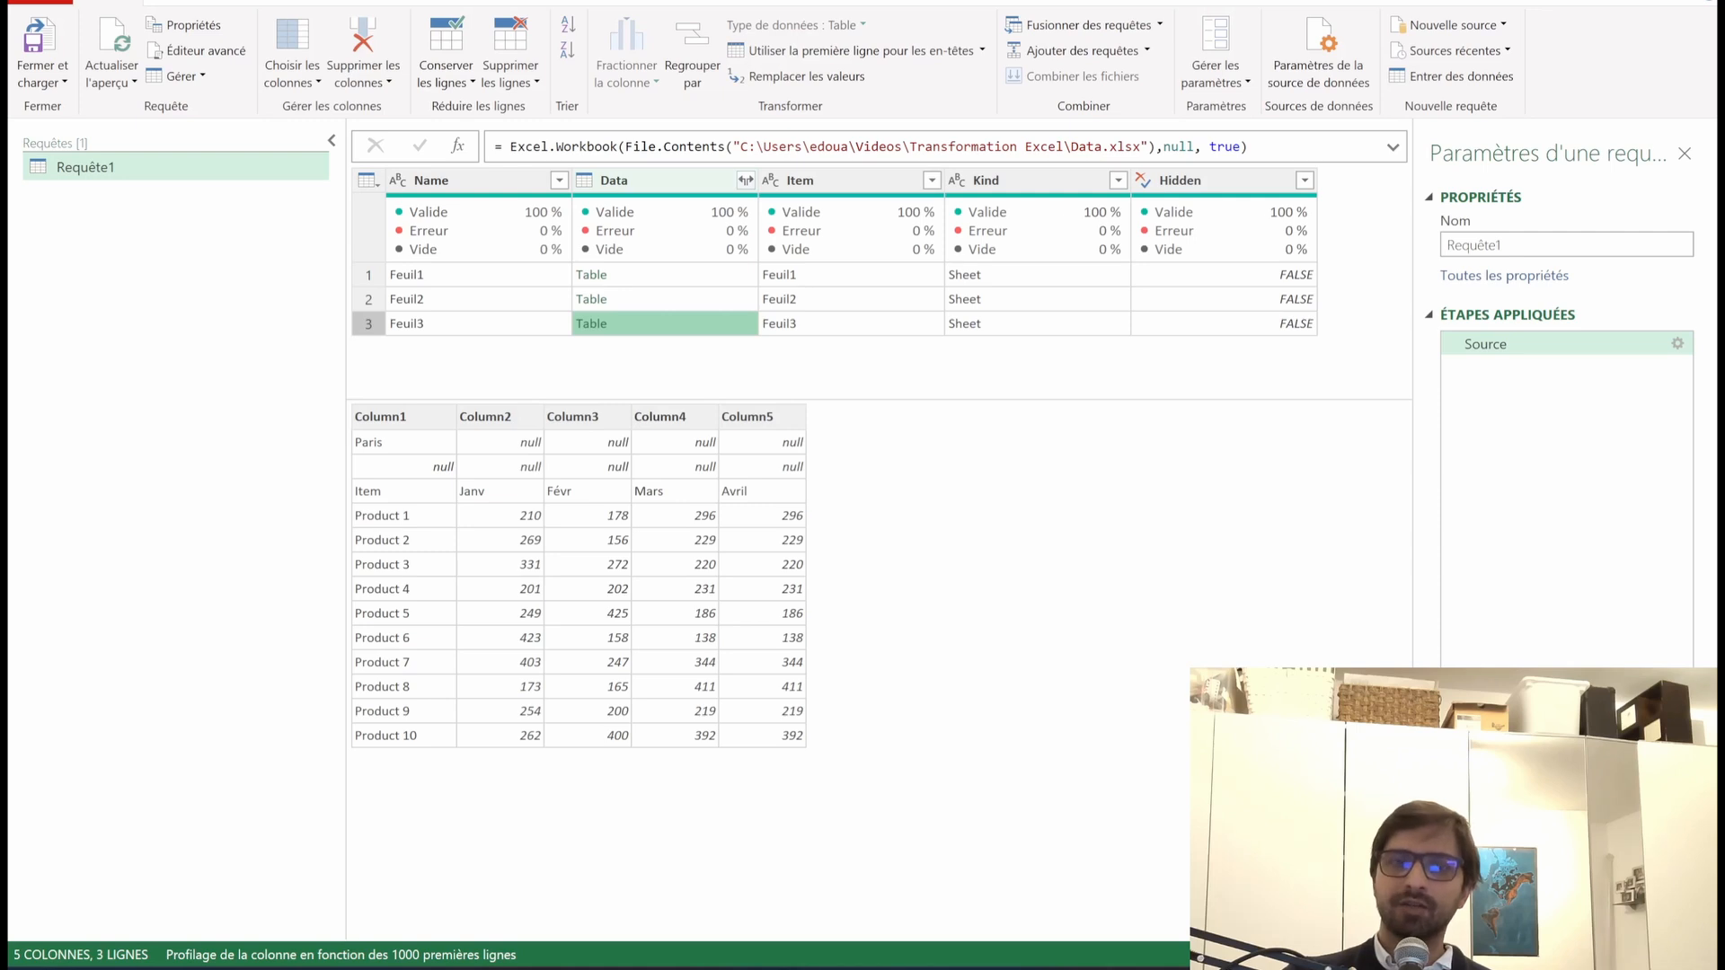
Step: Remove all columns of the query except Data
{"action": "left_click", "coordinate": [659, 181]}
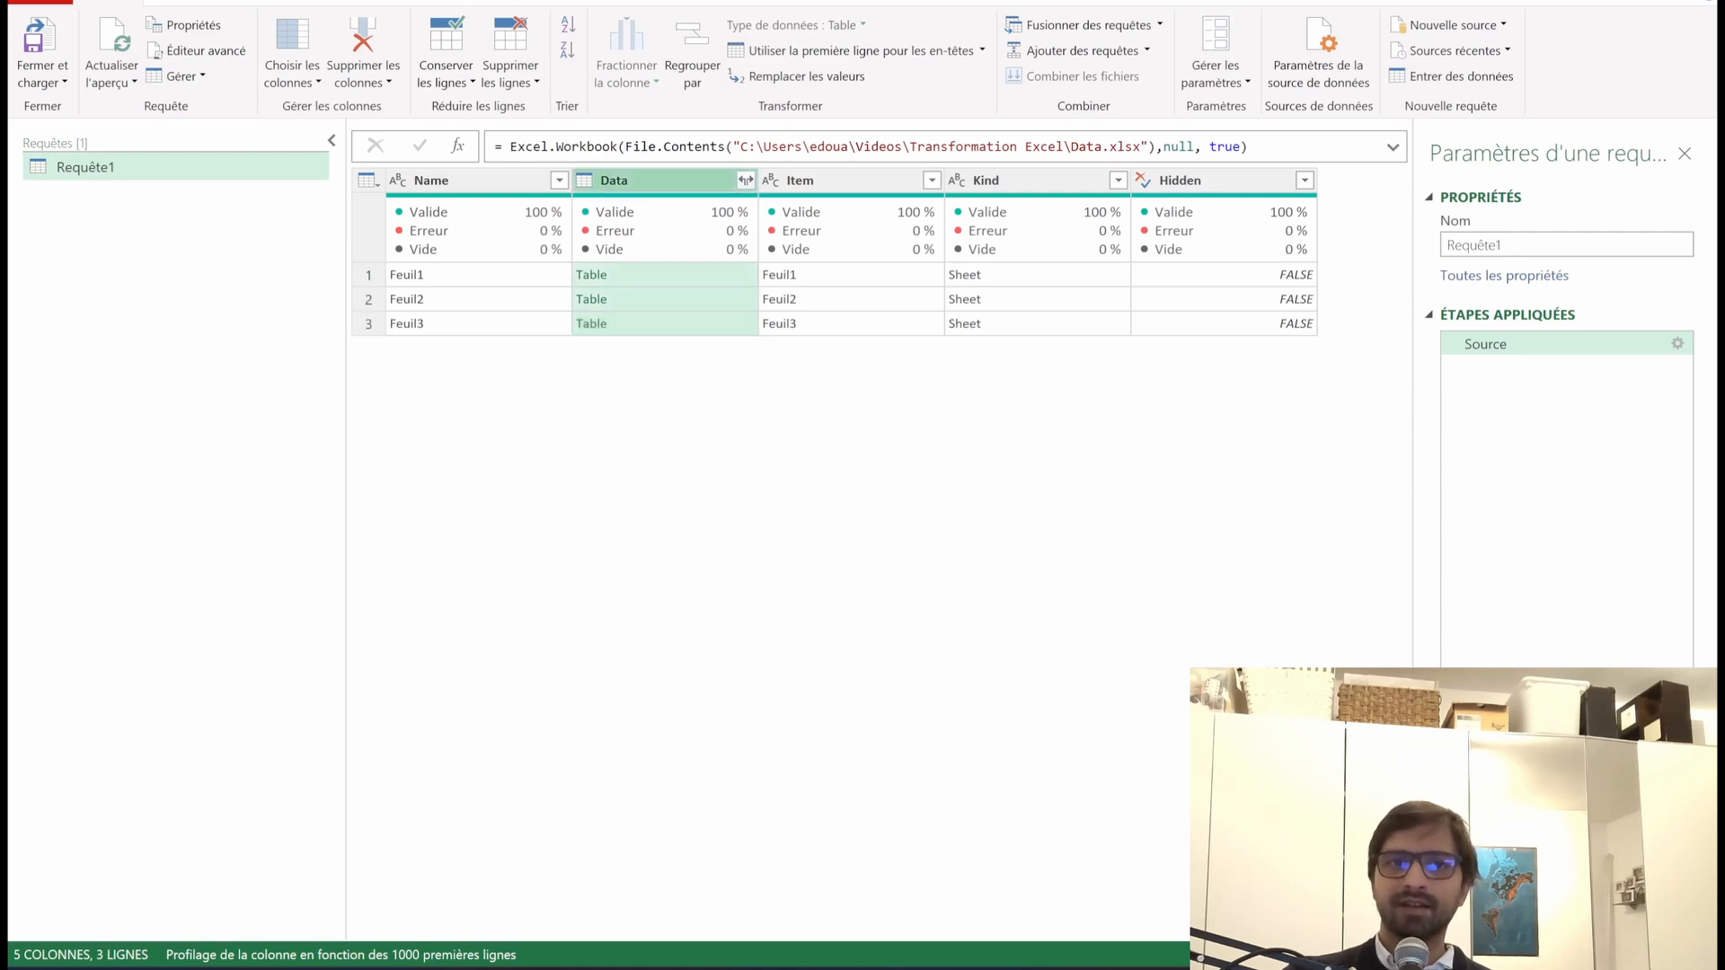
{"action": "left_click", "coordinate": [663, 275]}
{"action": "right_click", "coordinate": [663, 184]}
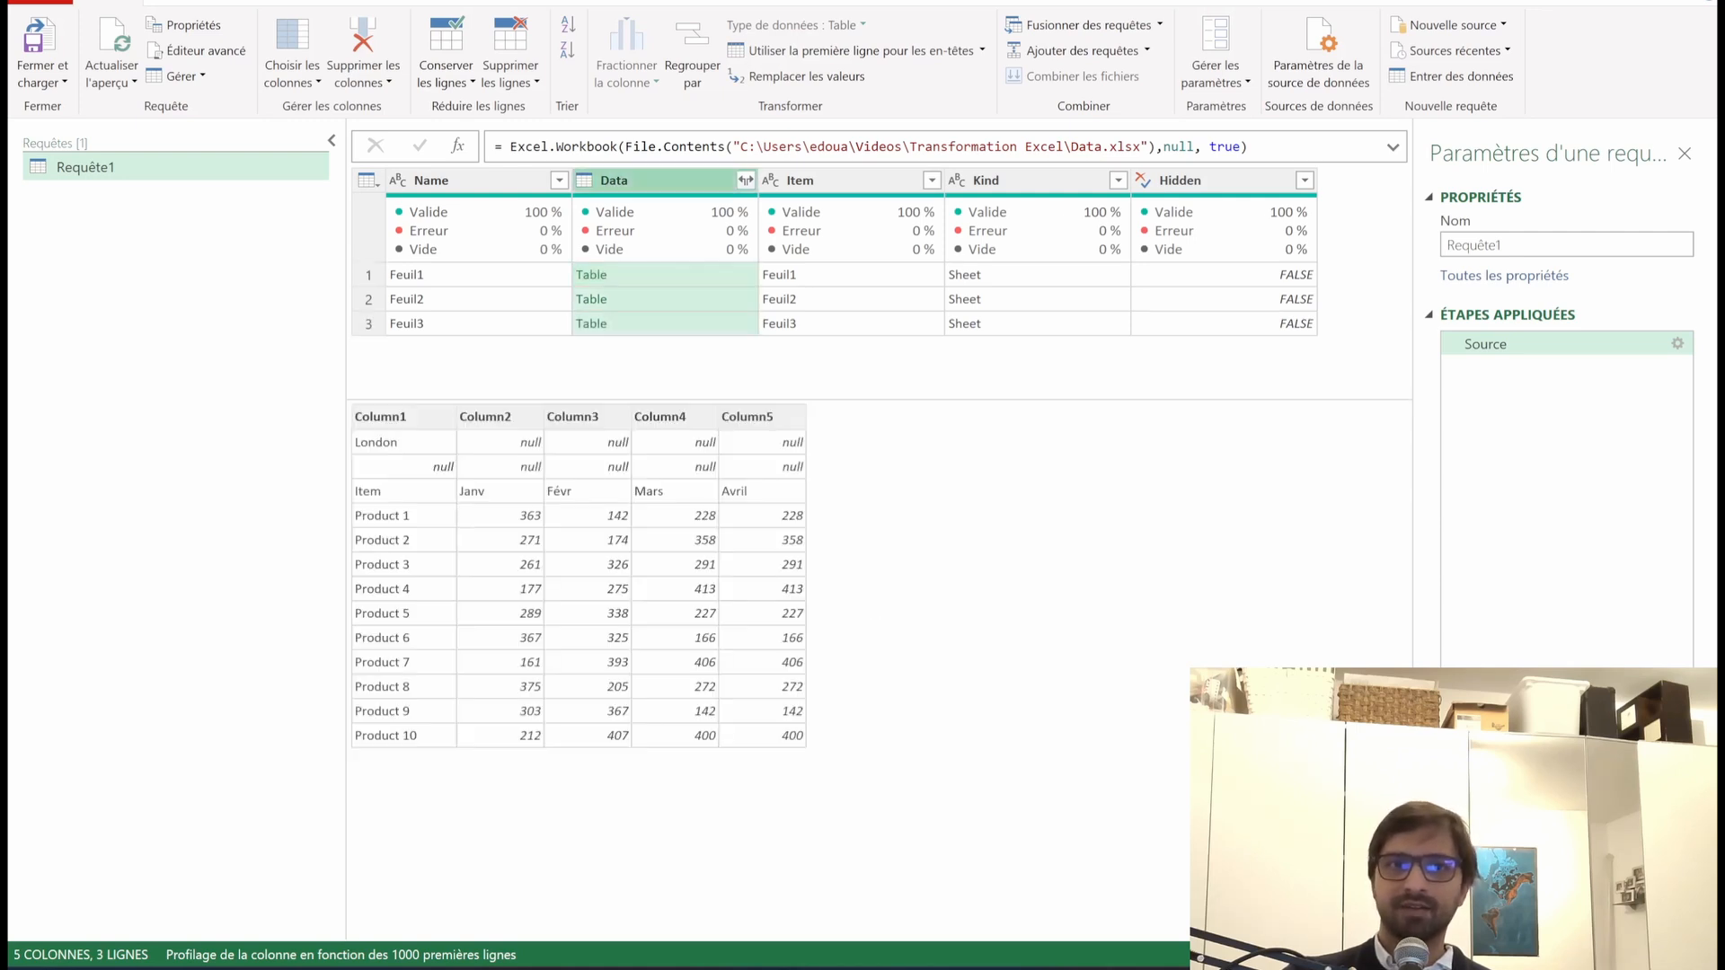
{"action": "key", "text": "Escape"}
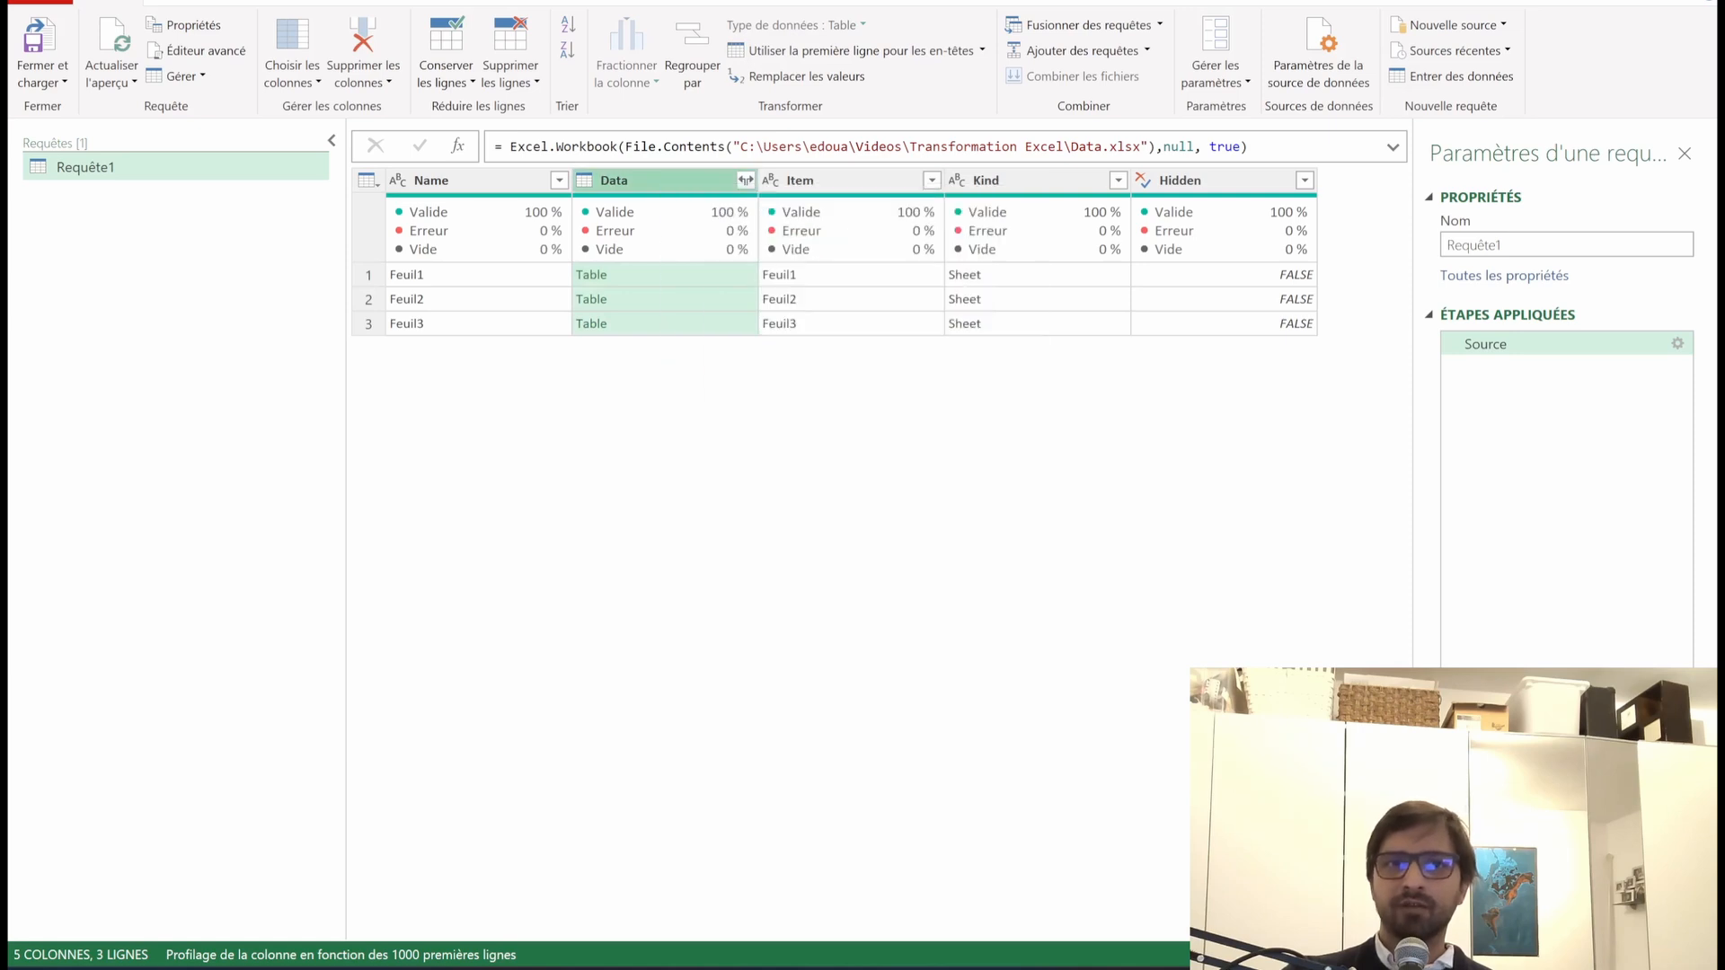
{"action": "right_click", "coordinate": [657, 180]}
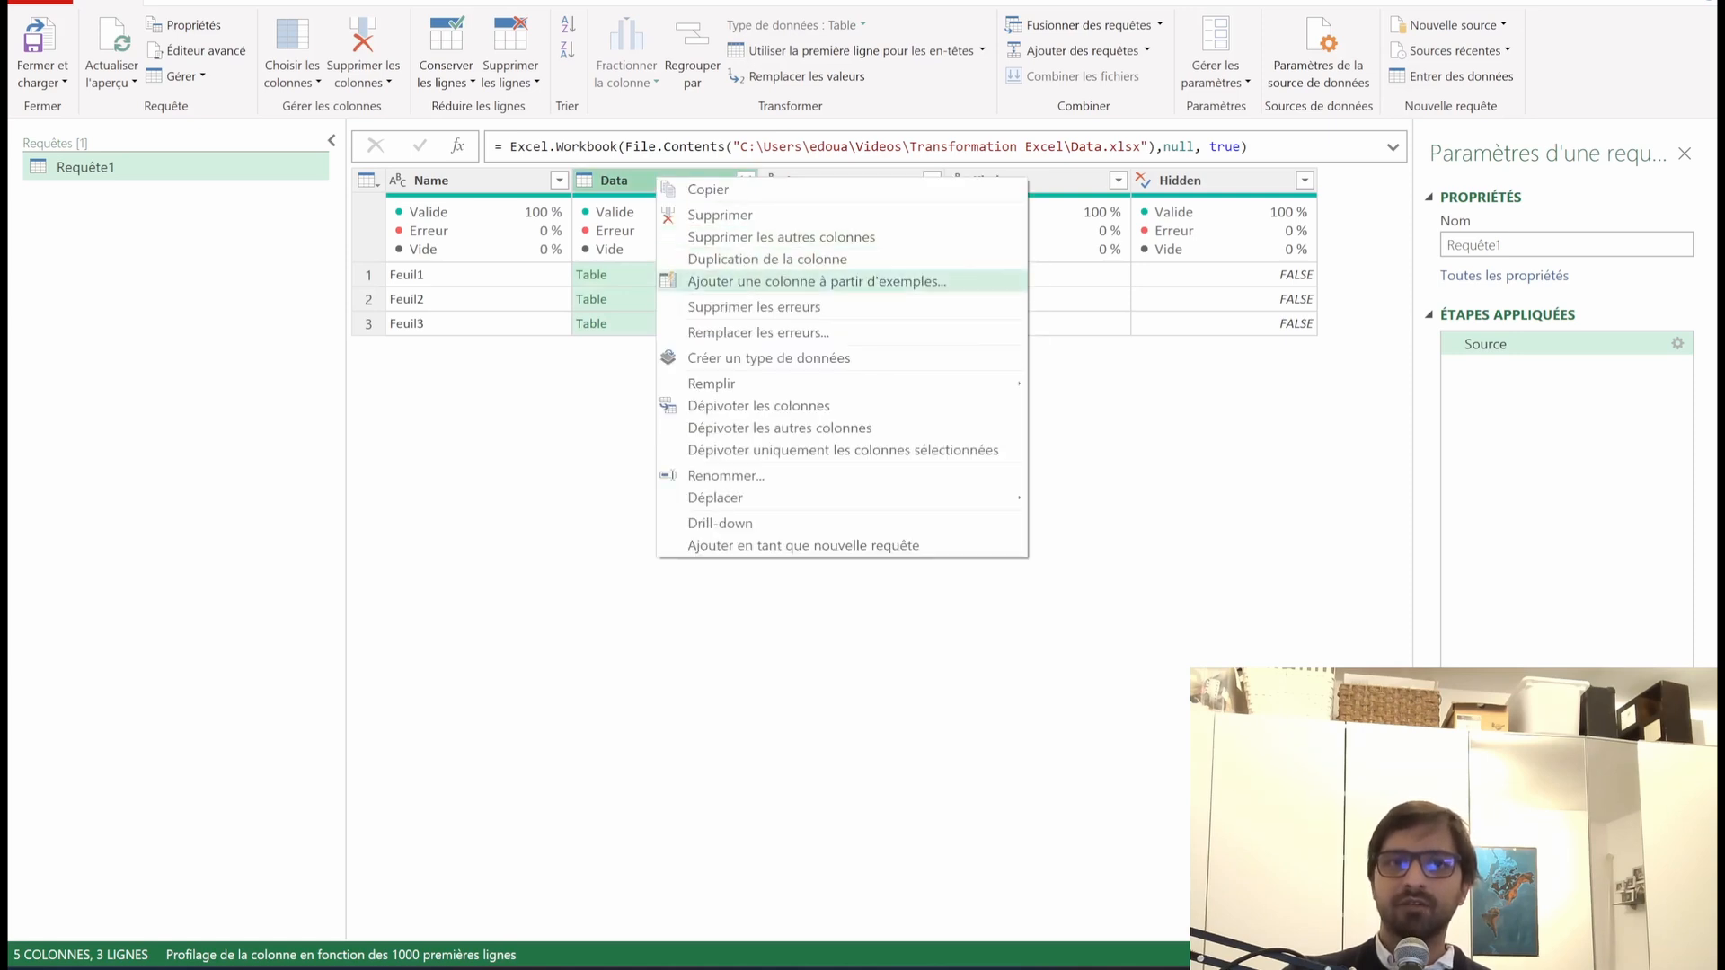
{"action": "left_click", "coordinate": [781, 236]}
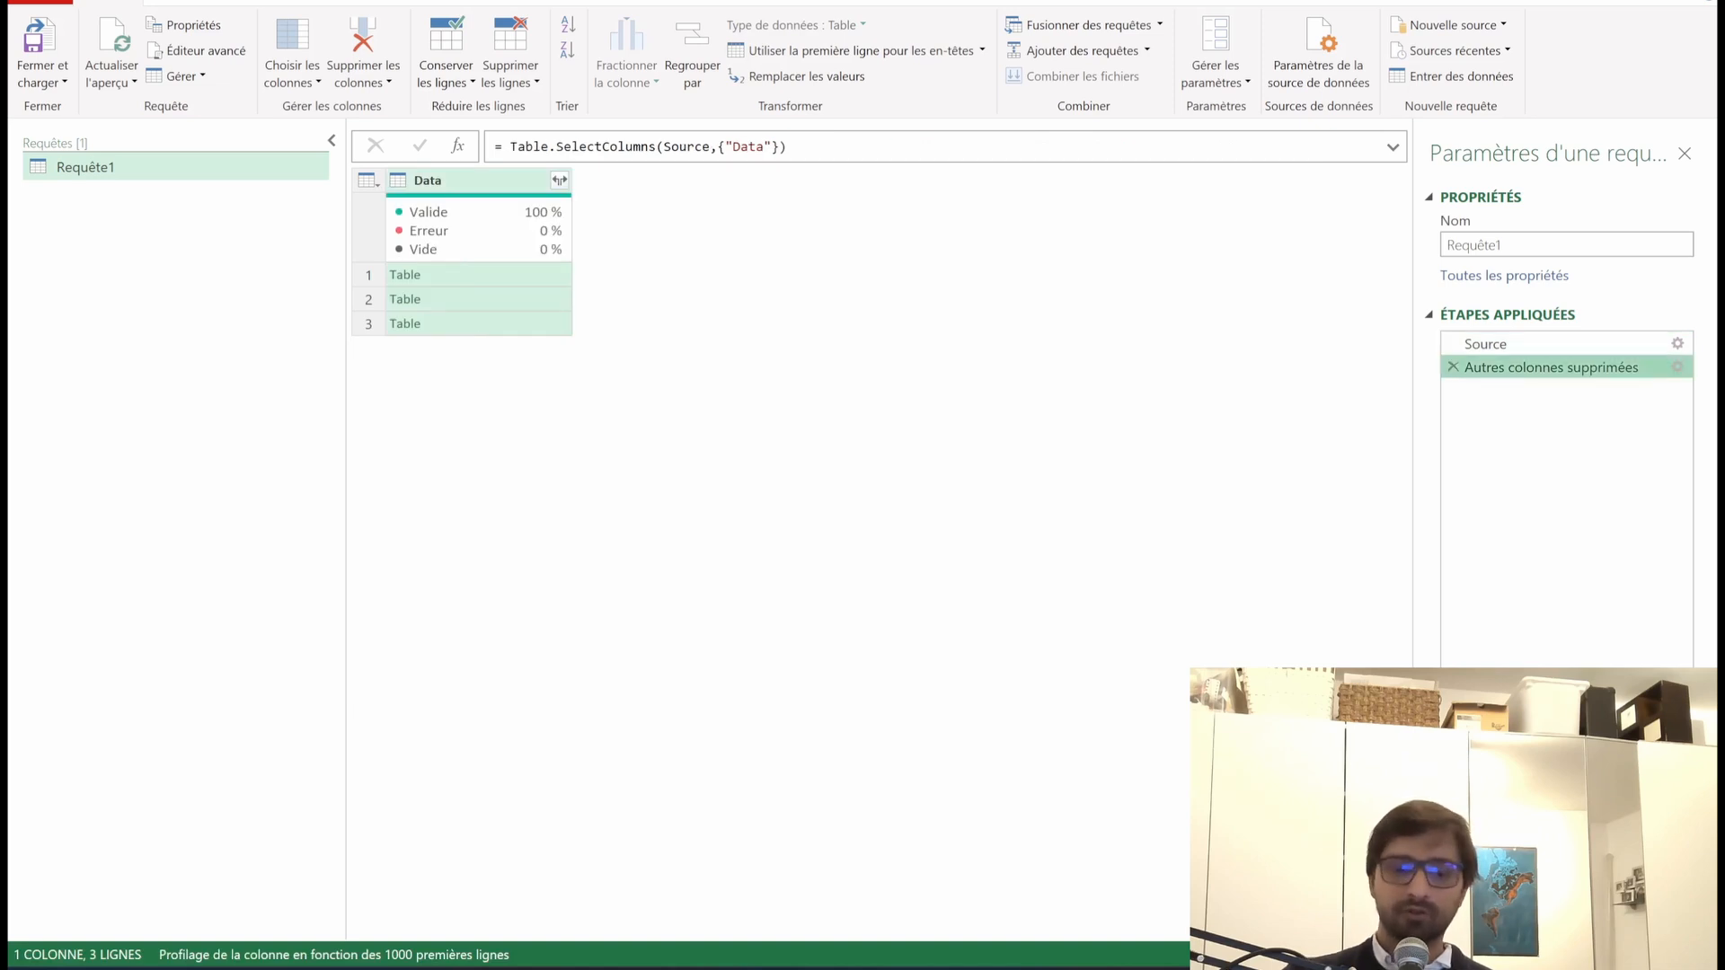
Step: Rename the applied step that removed the other columns to AutresColonnesSupprimees
{"action": "key", "text": "F2"}
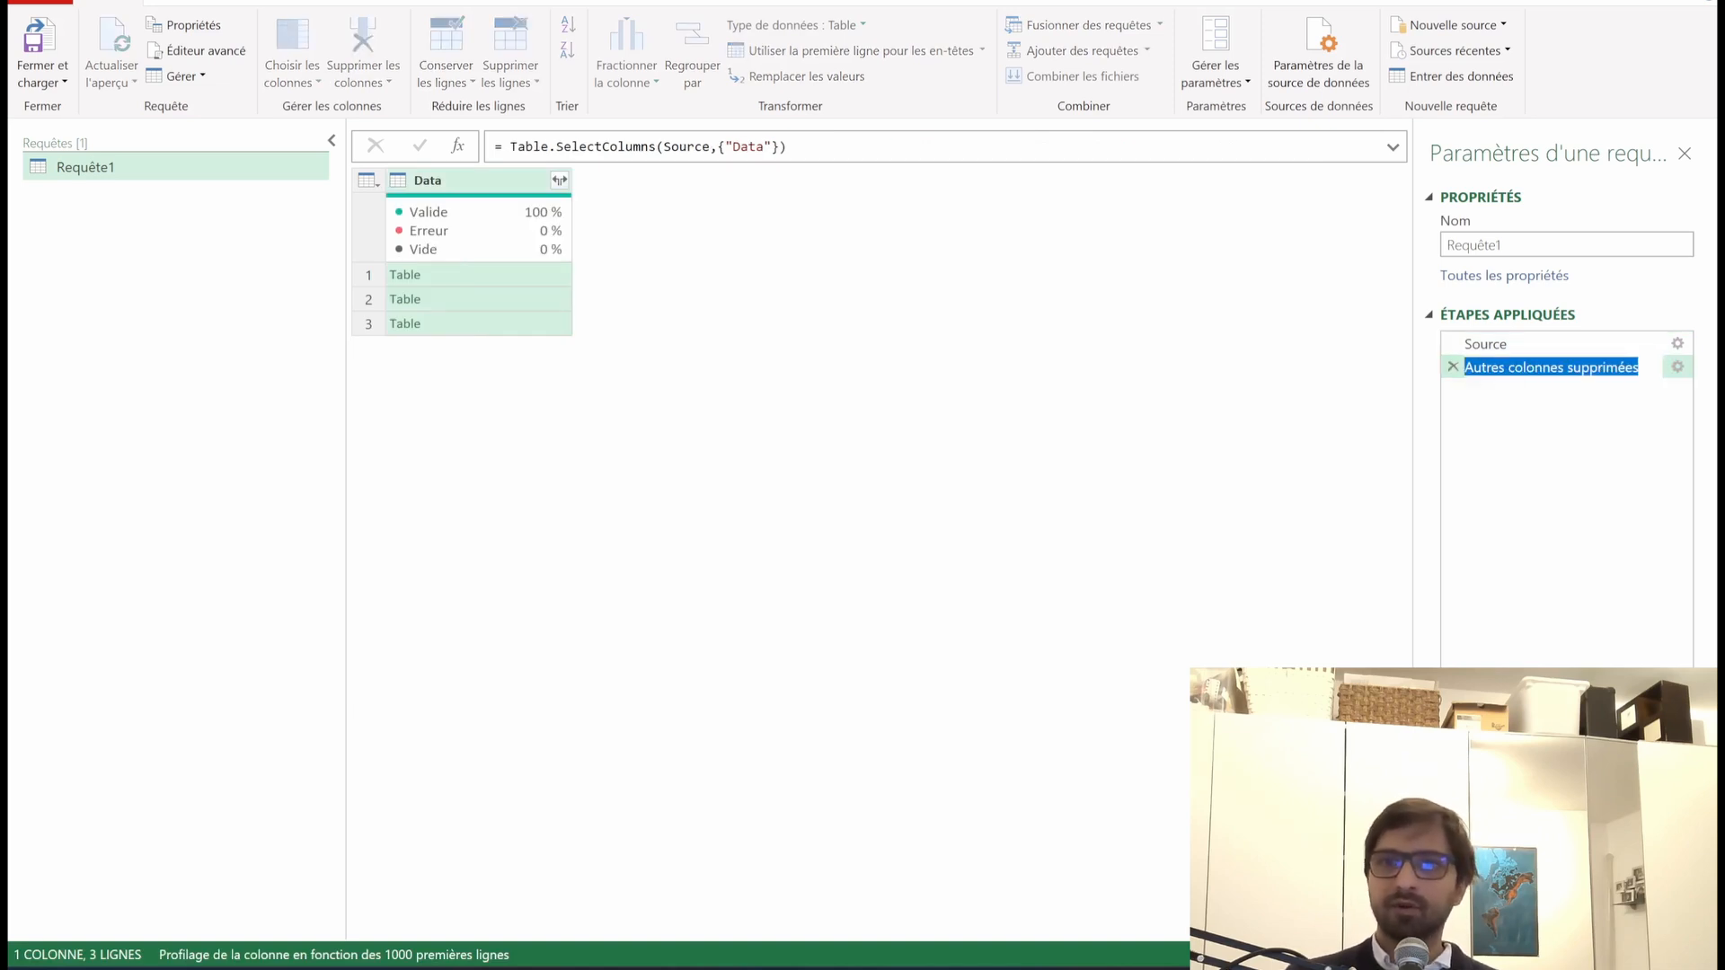
{"action": "key", "text": "Right"}
{"action": "key", "text": "ctrl+Left"}
{"action": "key", "text": "ctrl+Left"}
{"action": "key", "text": "shift+Left"}
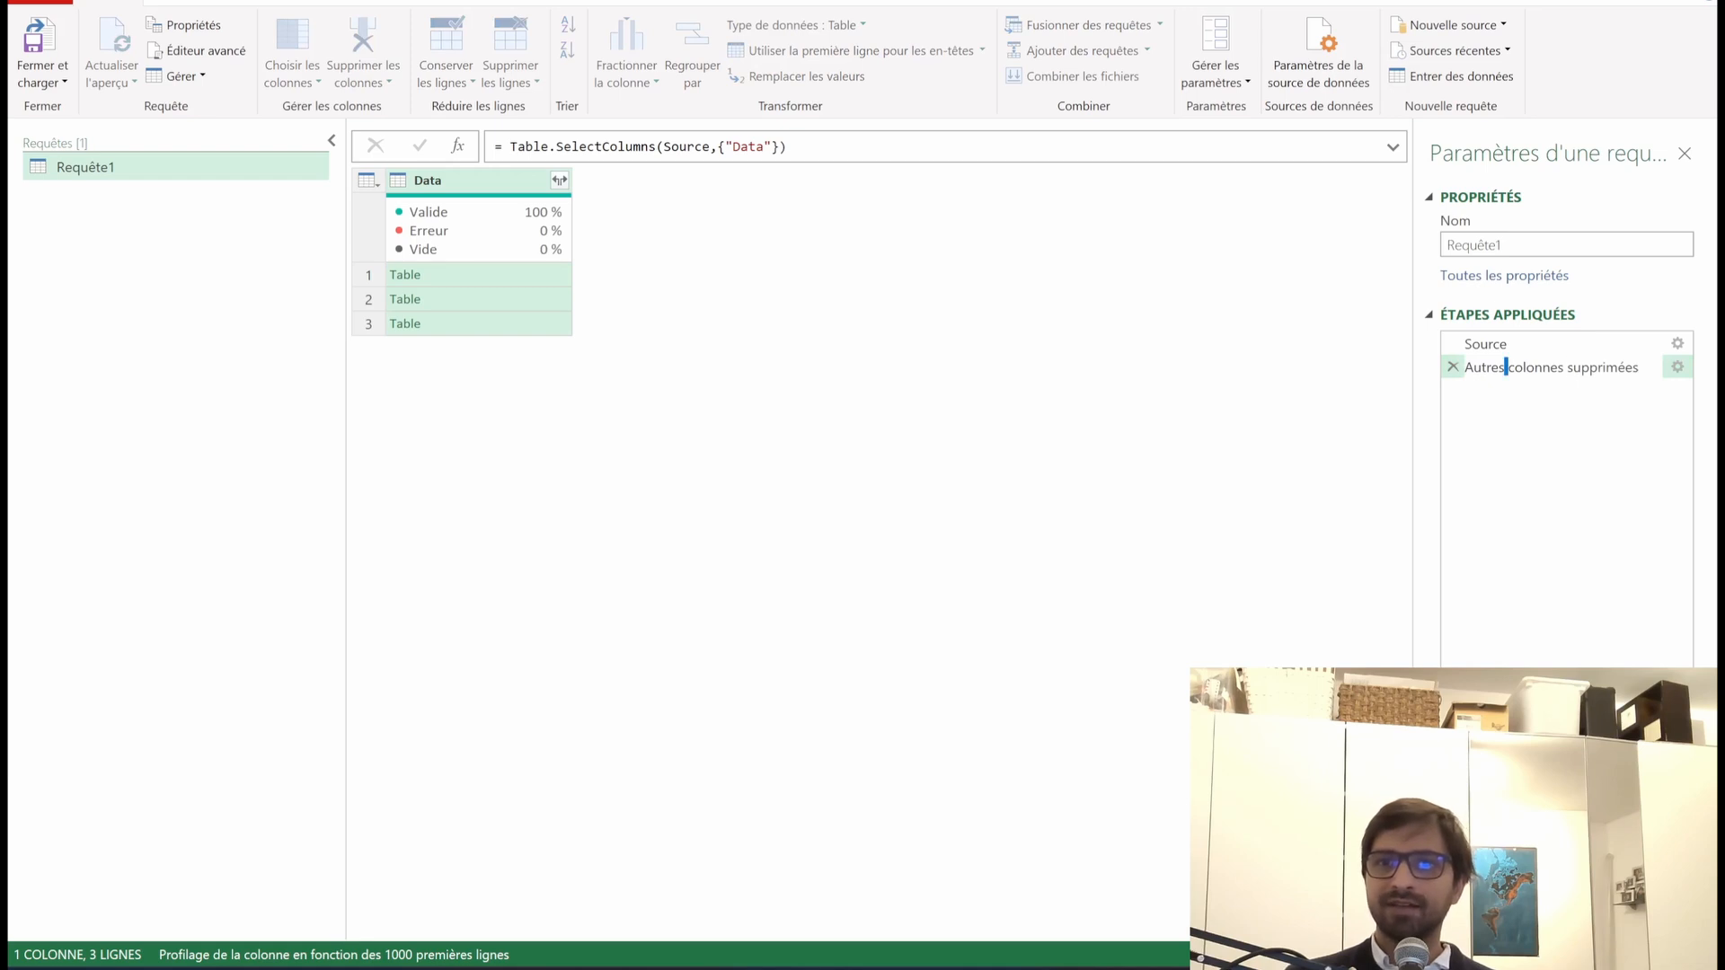
{"action": "key", "text": "BackSpace"}
{"action": "key", "text": "Delete"}
{"action": "key", "text": "Delete"}
{"action": "key", "text": "Delete"}
{"action": "key", "text": "Delete"}
{"action": "key", "text": "Delete"}
{"action": "key", "text": "Delete"}
{"action": "key", "text": "Delete"}
{"action": "key", "text": "Delete"}
{"action": "key", "text": "Delete"}
{"action": "key", "text": "Delete"}
{"action": "key", "text": "Delete"}
{"action": "key", "text": "Delete"}
{"action": "key", "text": "Delete"}
{"action": "key", "text": "Delete"}
{"action": "key", "text": "Delete"}
{"action": "key", "text": "Delete"}
{"action": "key", "text": "Delete"}
{"action": "key", "text": "Delete"}
{"action": "key", "text": "Delete"}
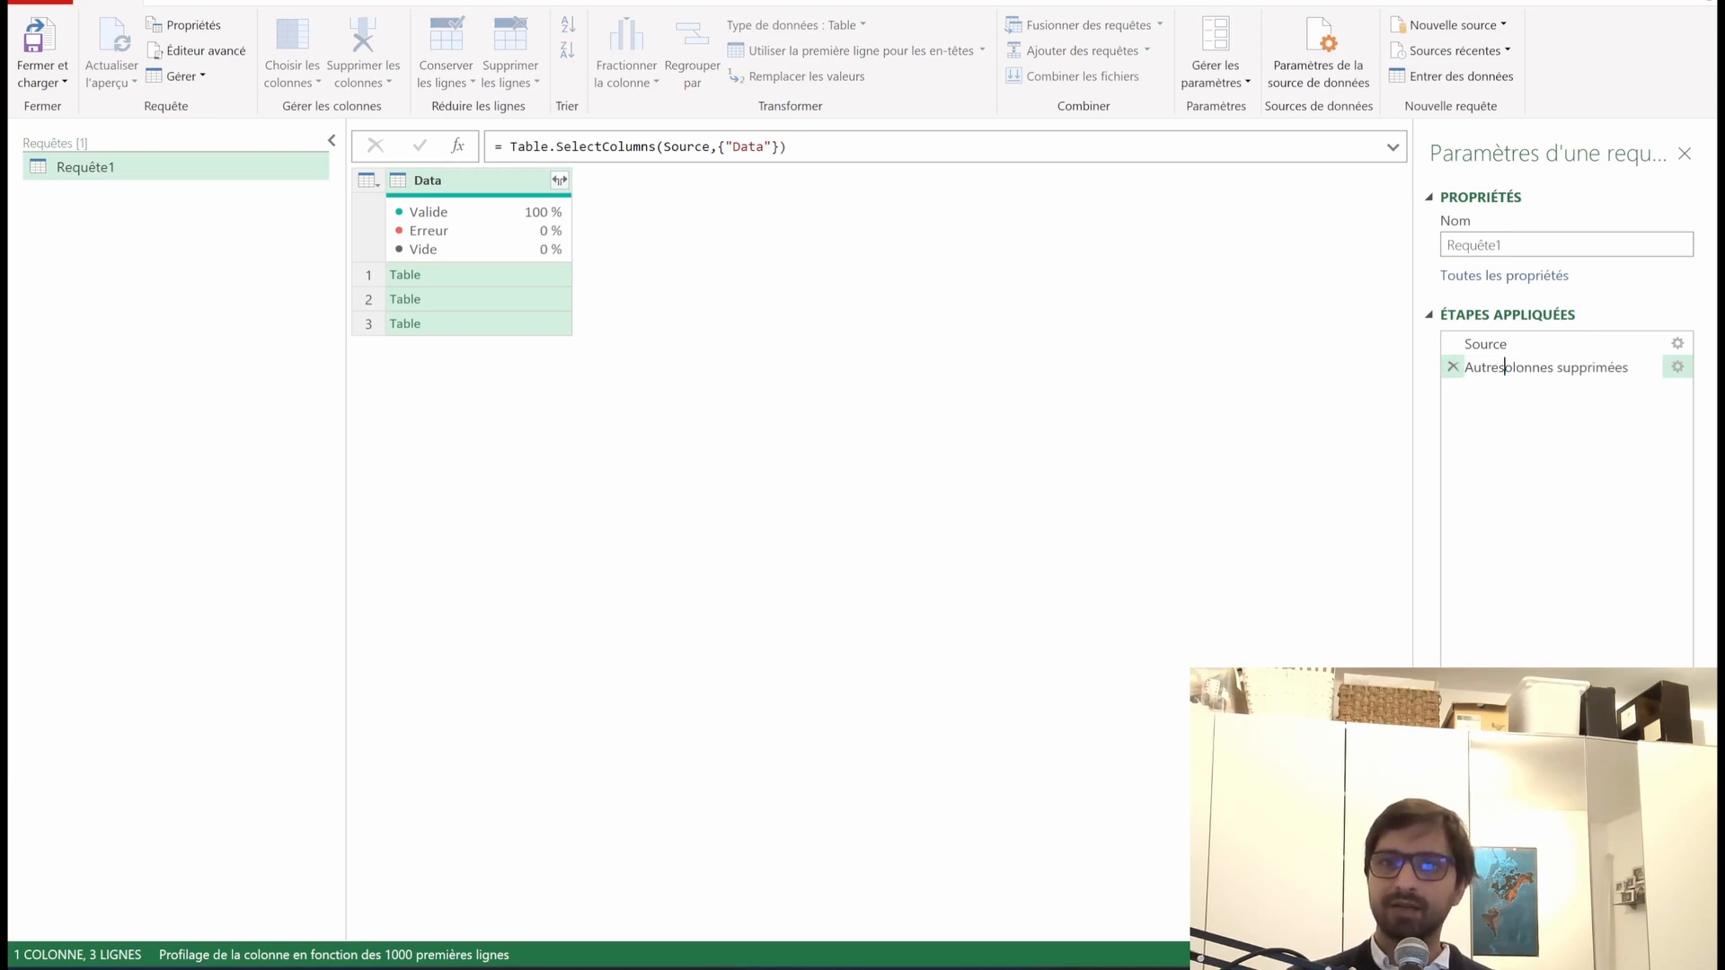
{"action": "type", "text": "C"}
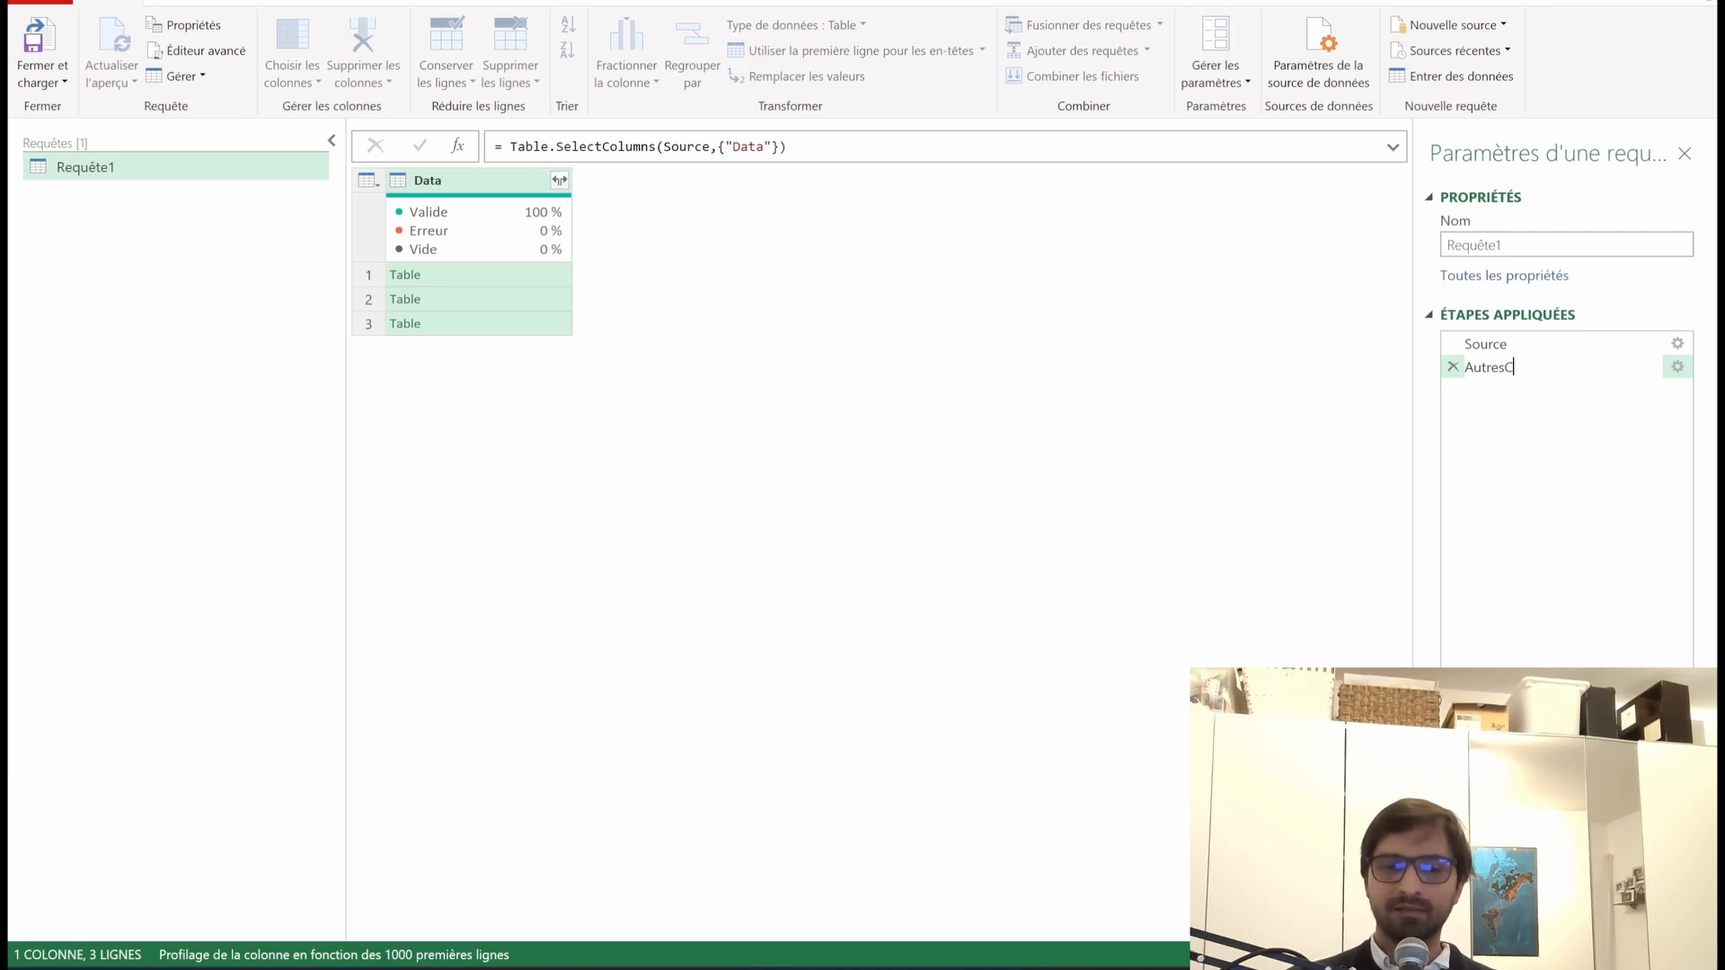
{"action": "type", "text": "olonnesSupprimees"}
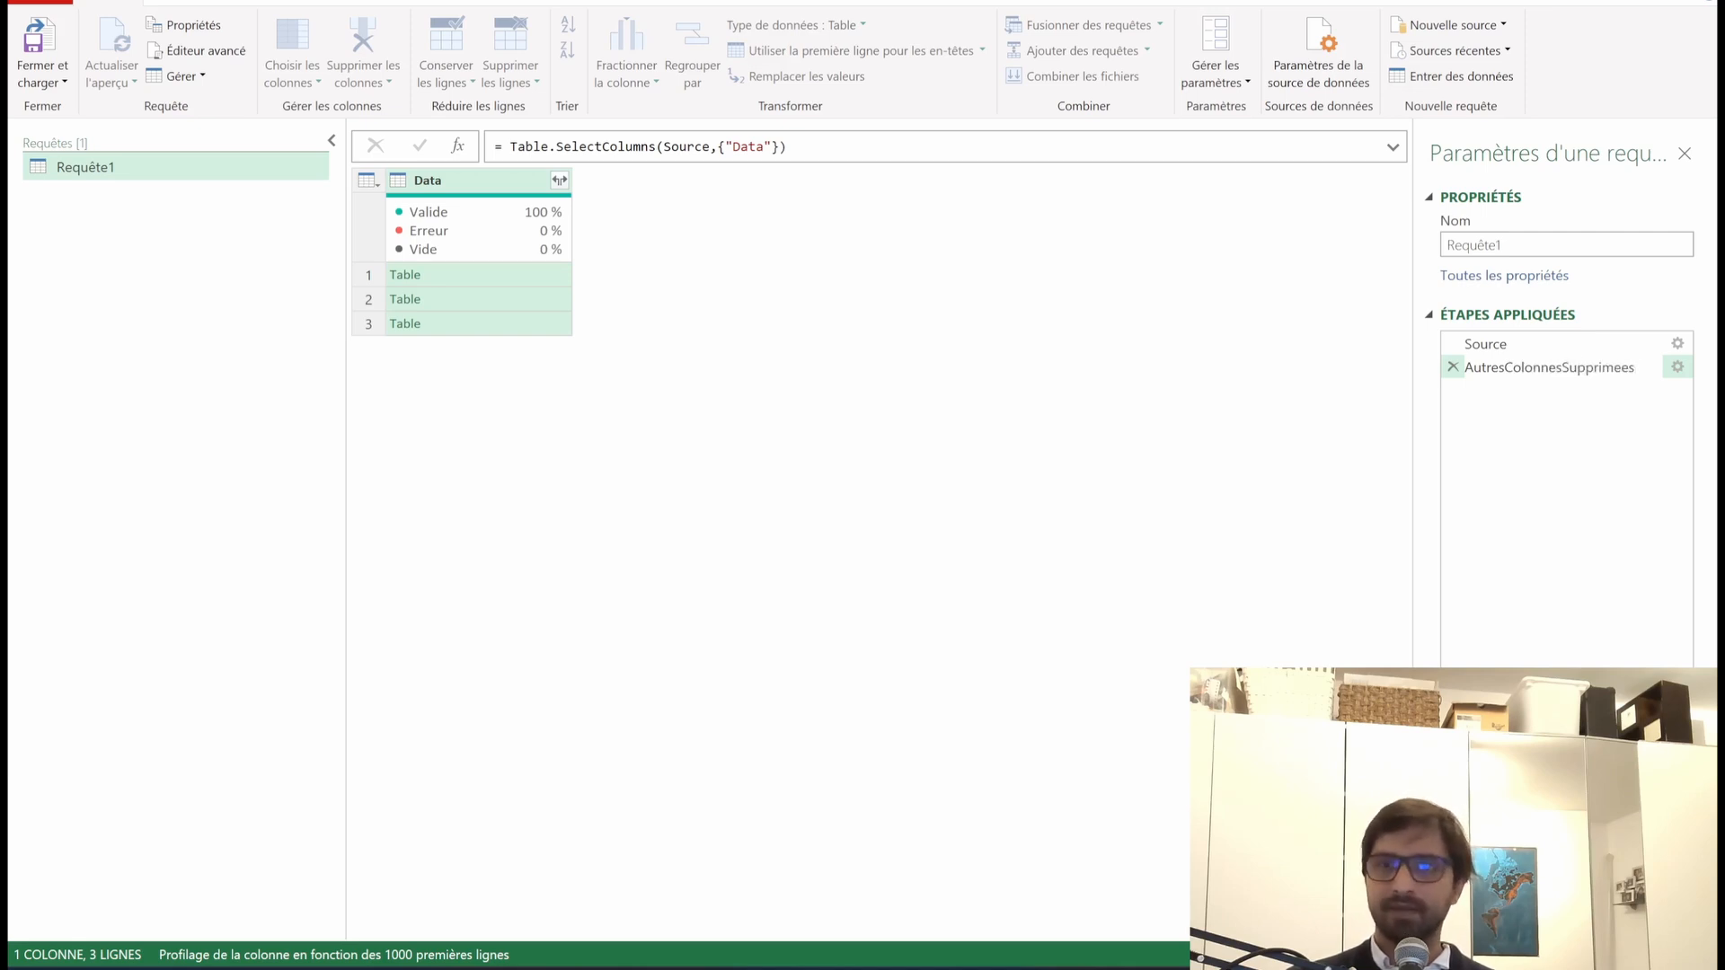
{"action": "key", "text": "Return"}
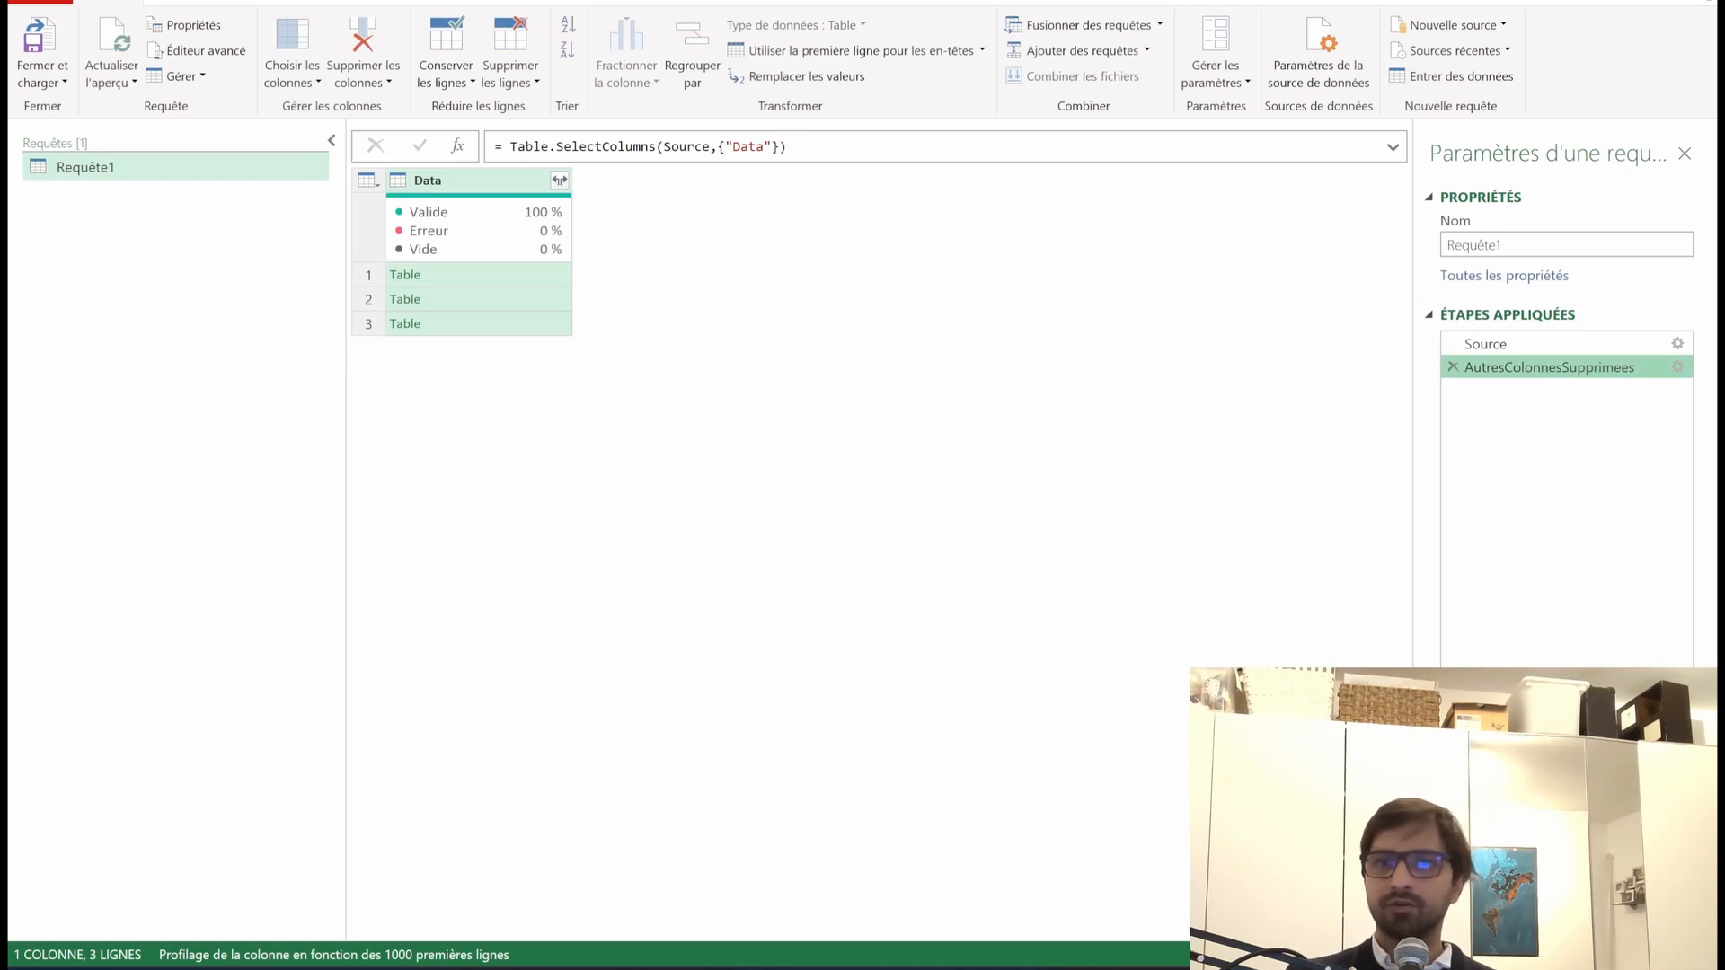
Step: Preview the second nested table in the Data column and examine its Item header row, data columns and the two rows above the headers
{"action": "left_click", "coordinate": [490, 299]}
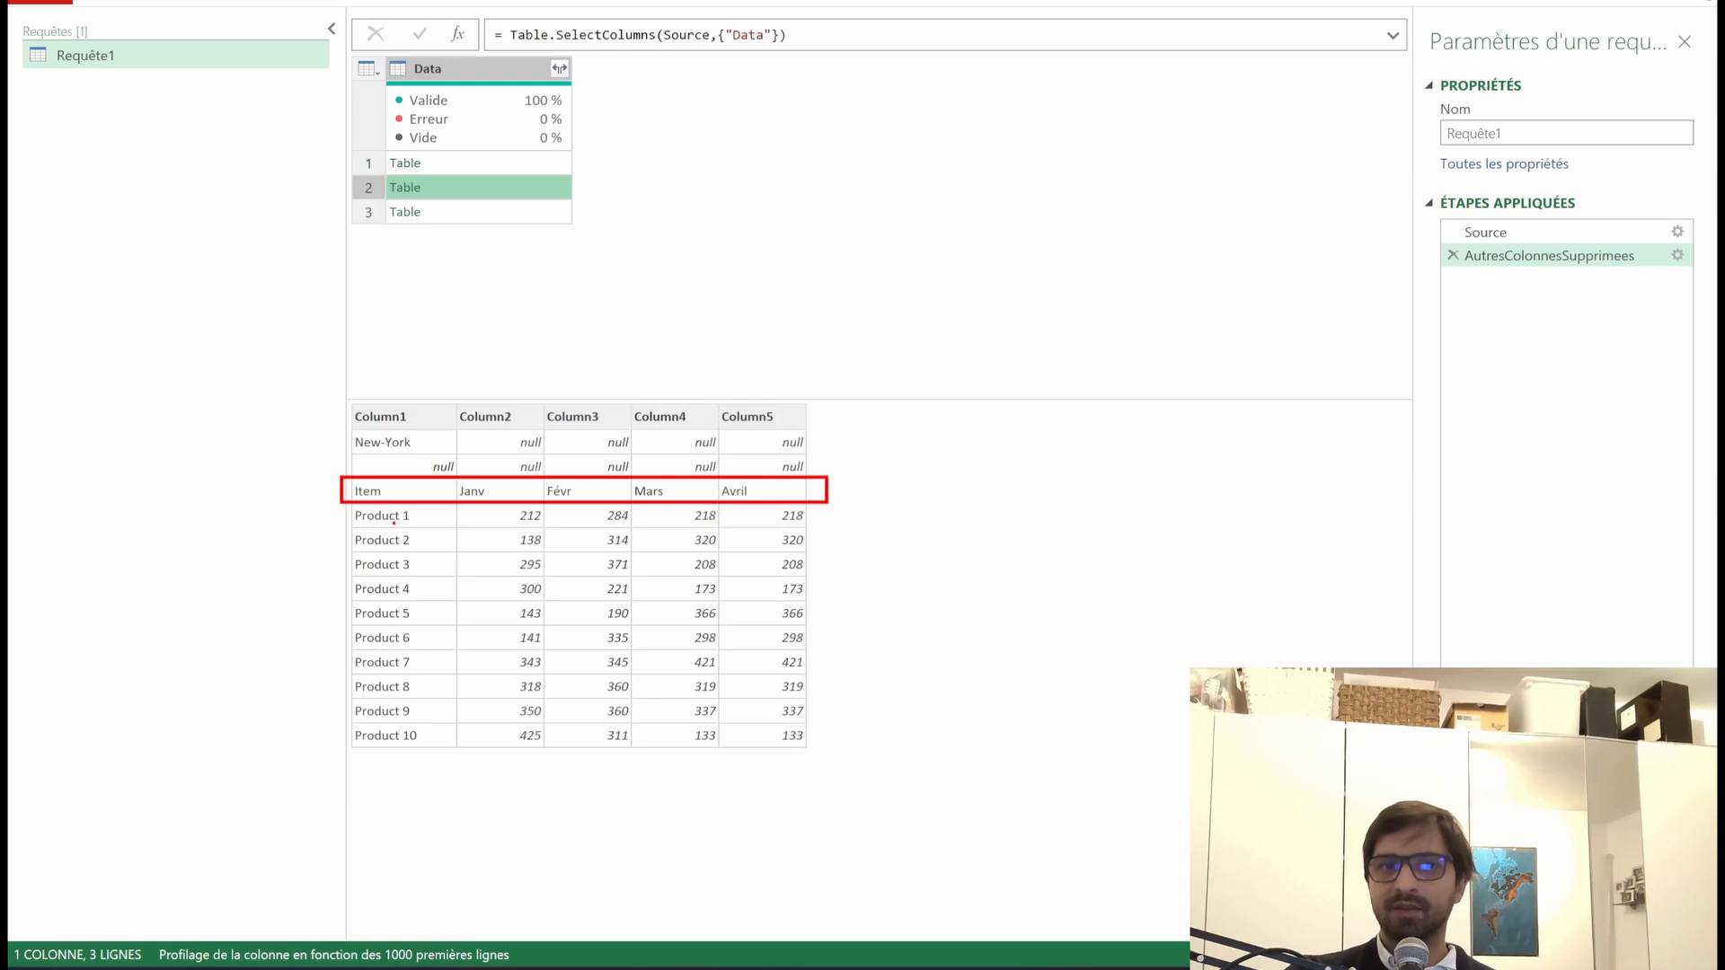
{"action": "left_click_drag", "start_coordinate": [517, 501], "coordinate": [513, 566]}
{"action": "left_click_drag", "start_coordinate": [614, 492], "coordinate": [611, 560]}
{"action": "left_click_drag", "start_coordinate": [672, 496], "coordinate": [675, 563]}
{"action": "left_click_drag", "start_coordinate": [764, 490], "coordinate": [766, 566]}
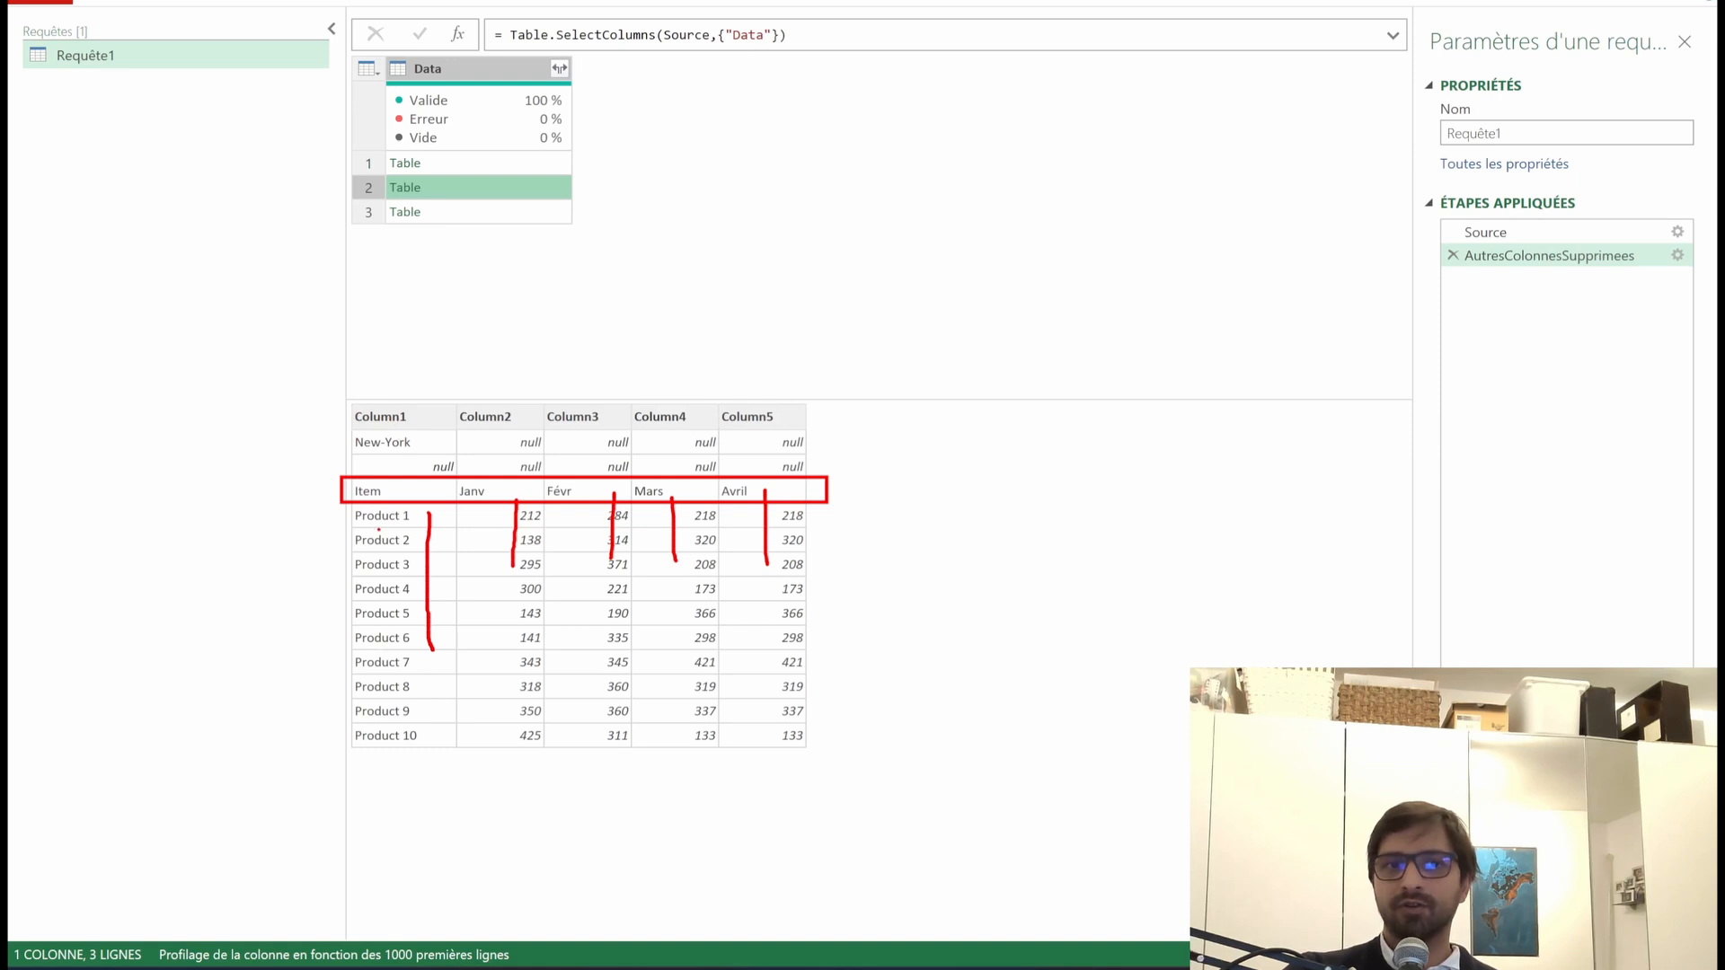
{"action": "mouse_move", "coordinate": [338, 492]}
{"action": "left_mouse_down"}
{"action": "mouse_move", "coordinate": [322, 469]}
{"action": "mouse_move", "coordinate": [345, 428]}
{"action": "left_mouse_up"}
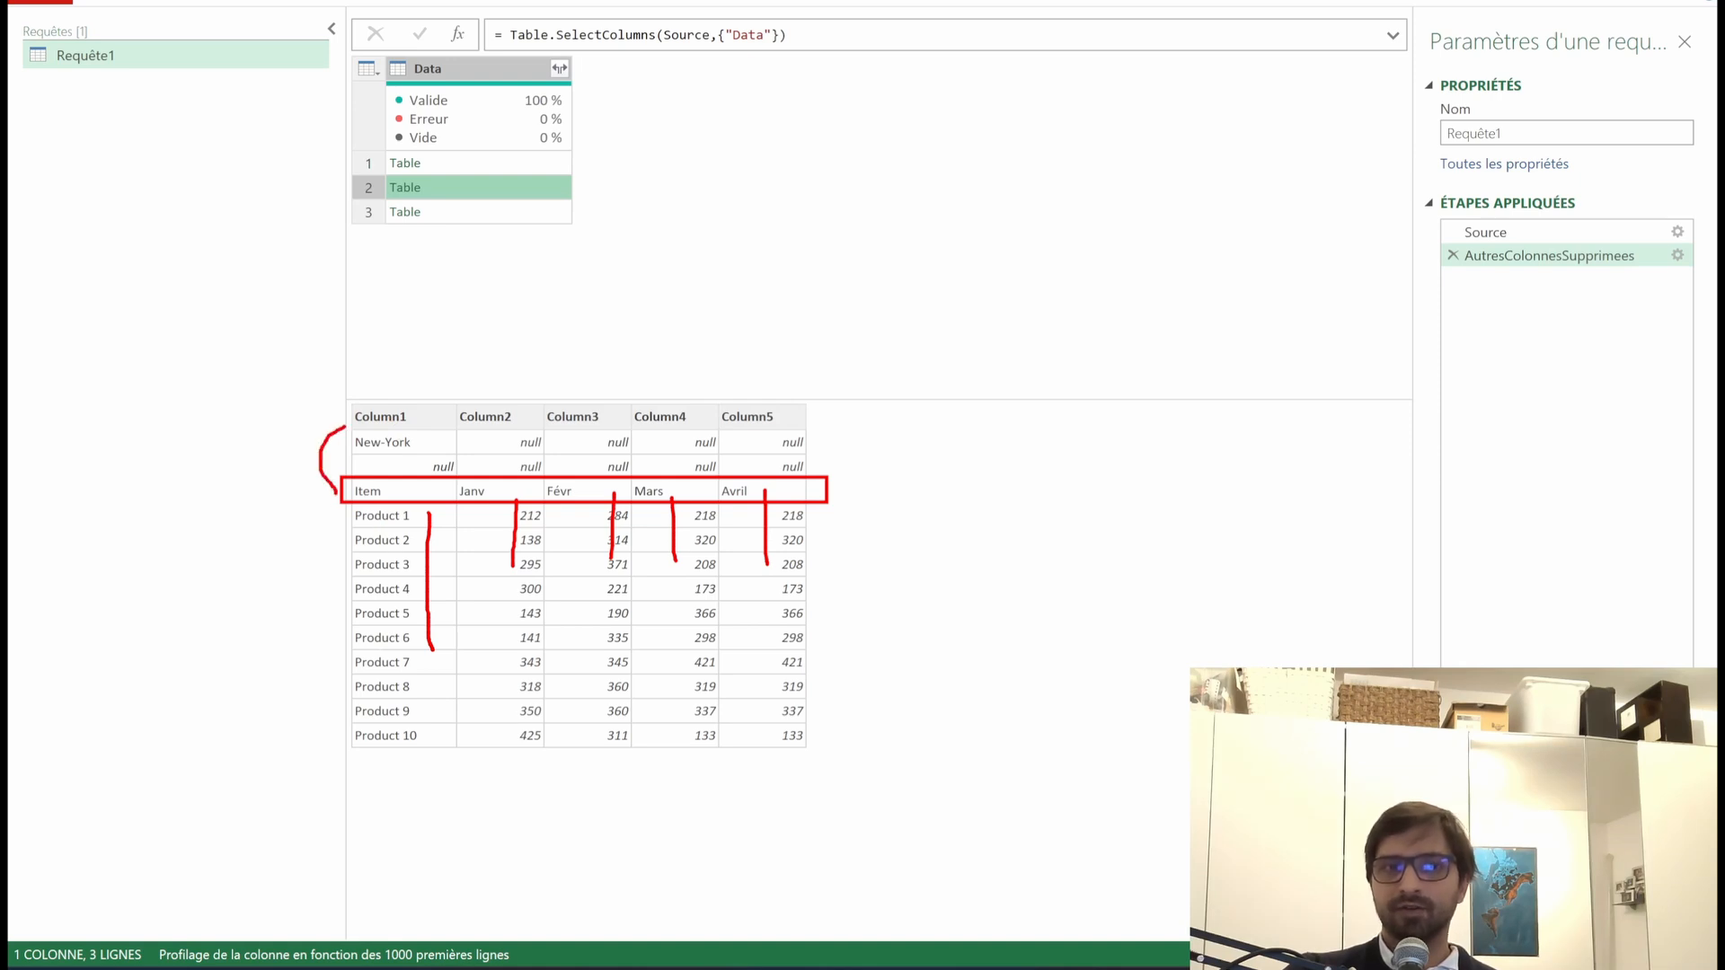
{"action": "mouse_move", "coordinate": [816, 446]}
{"action": "left_mouse_down"}
{"action": "mouse_move", "coordinate": [837, 440]}
{"action": "mouse_move", "coordinate": [823, 472]}
{"action": "left_mouse_up"}
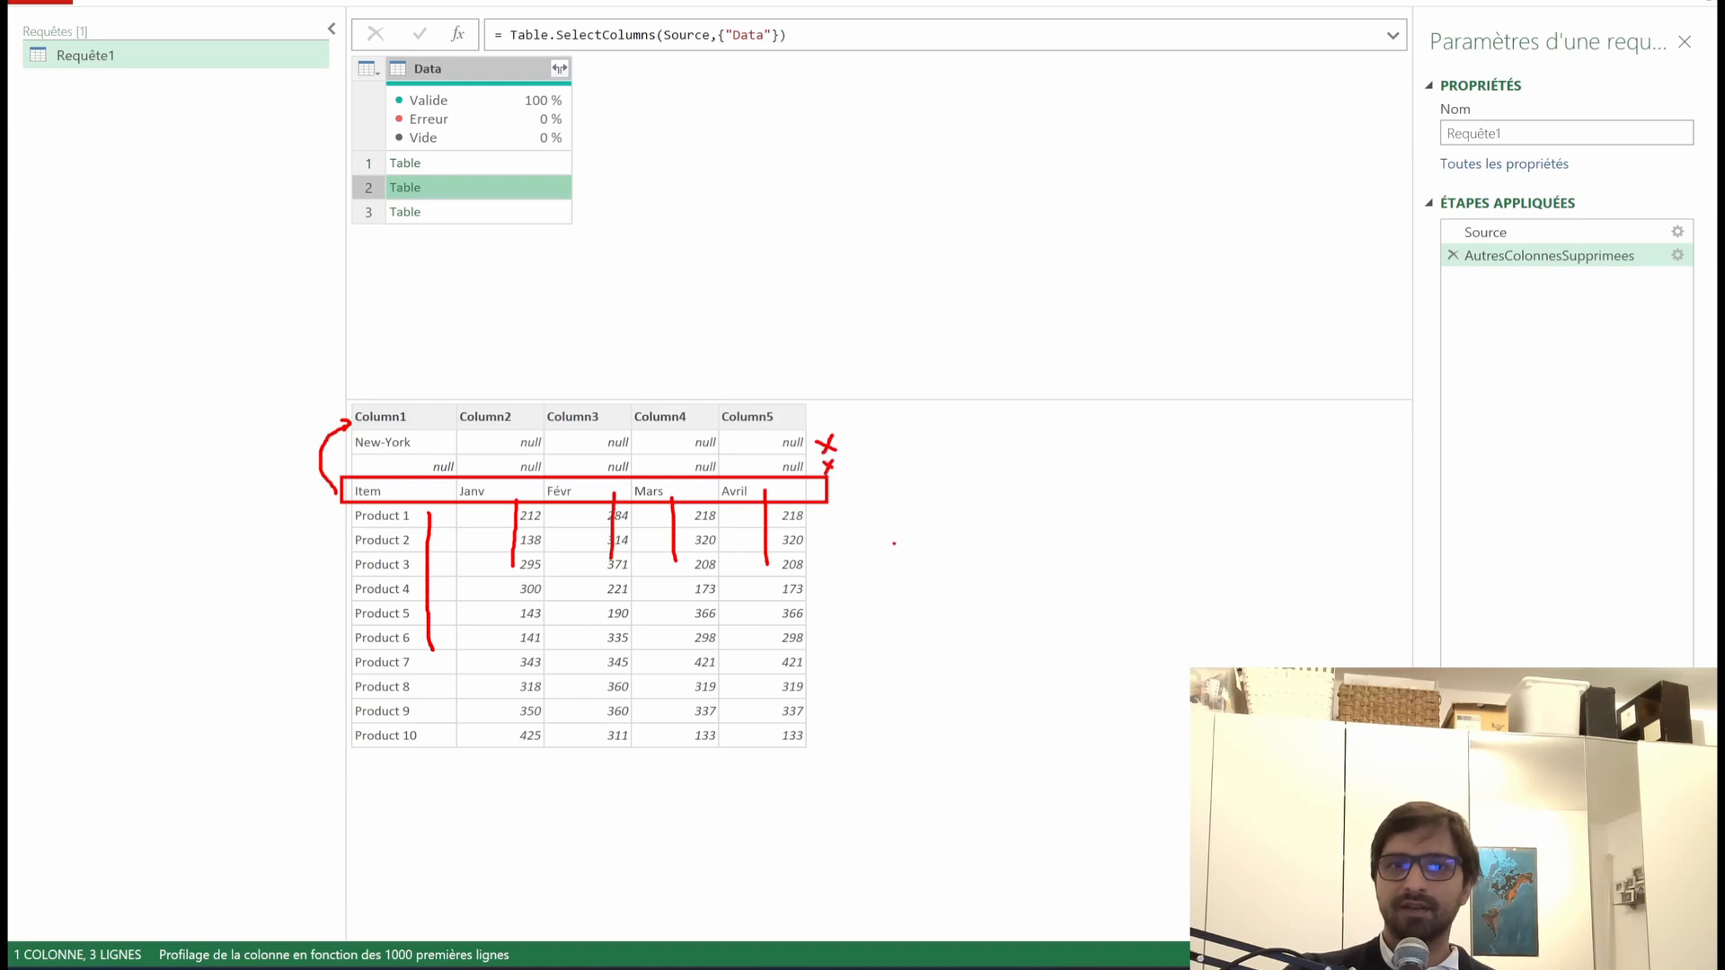
Step: Start a custom column and set its new column name to DataPropre
{"action": "key", "text": "Escape"}
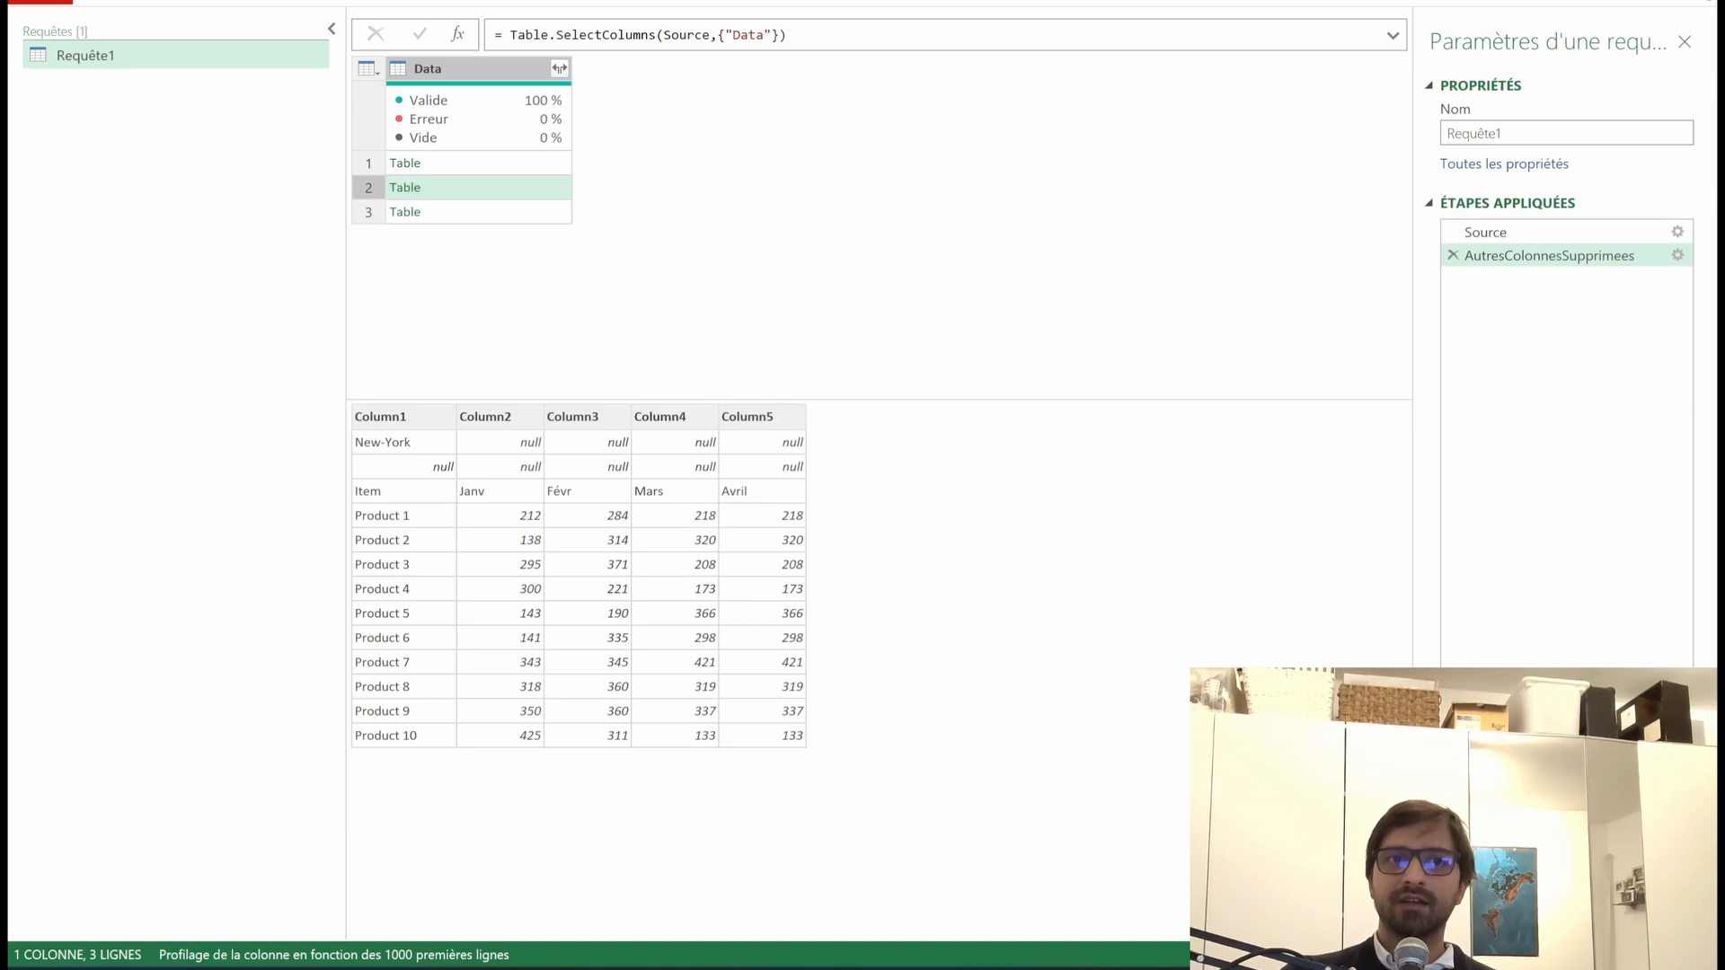
{"action": "left_click", "coordinate": [313, 3]}
{"action": "left_click", "coordinate": [146, 52]}
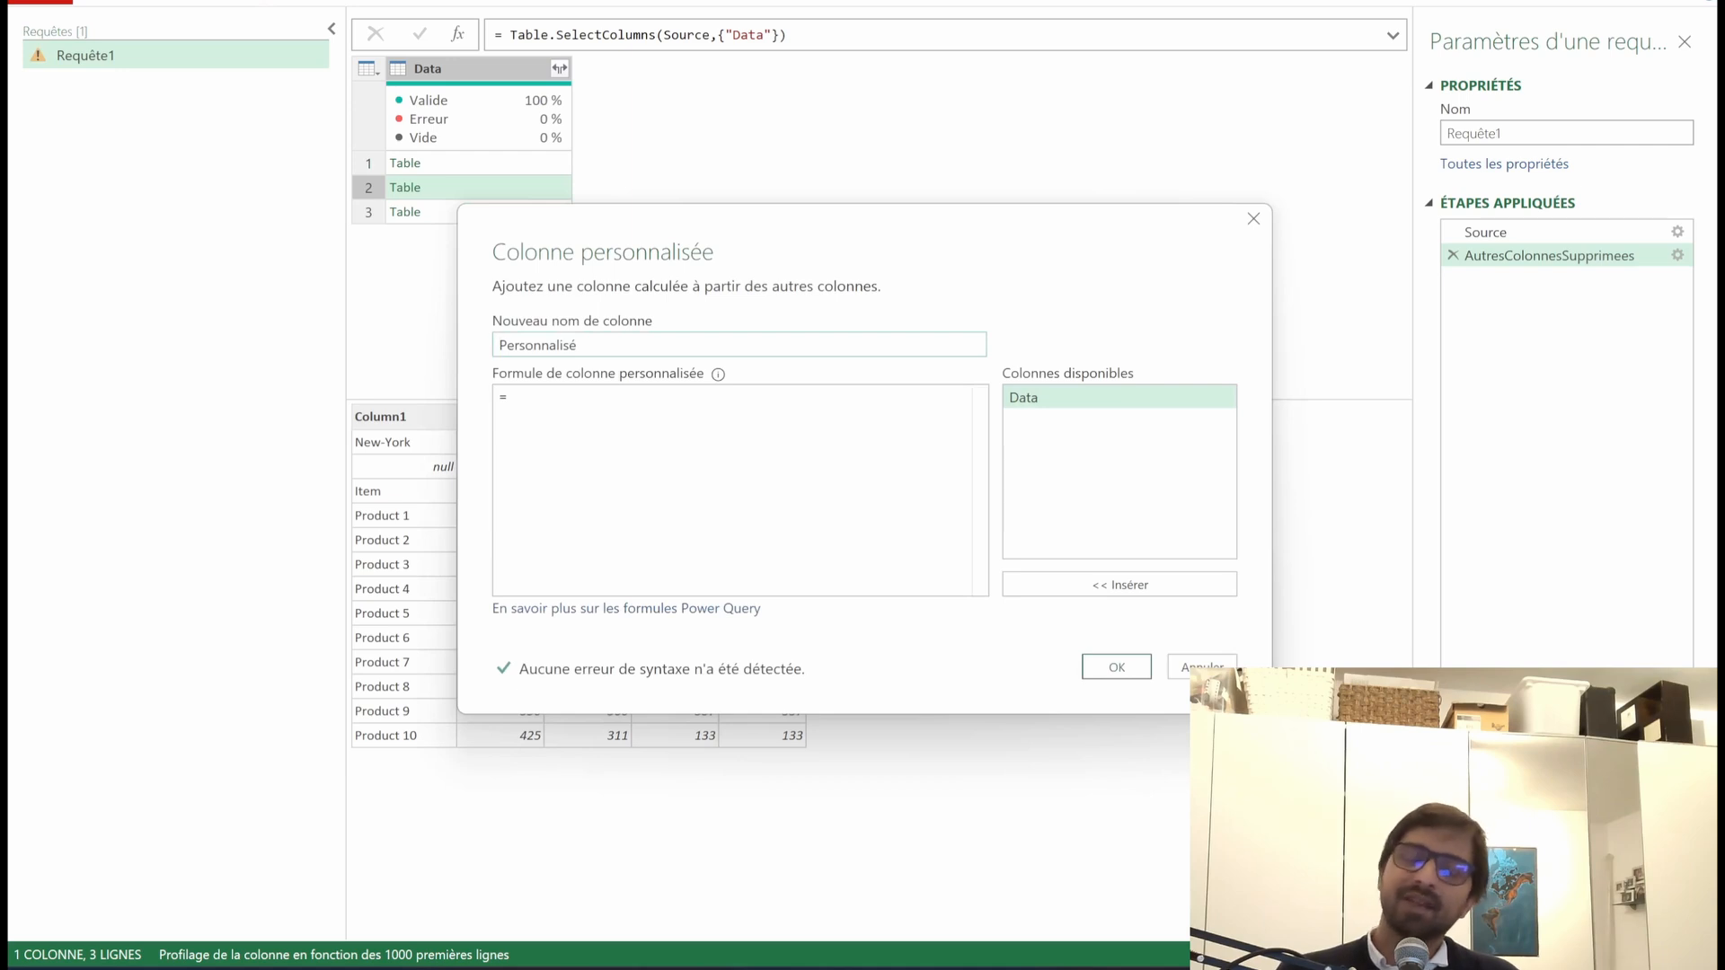
{"action": "type", "text": "DataPropre"}
{"action": "key", "text": "shift+End"}
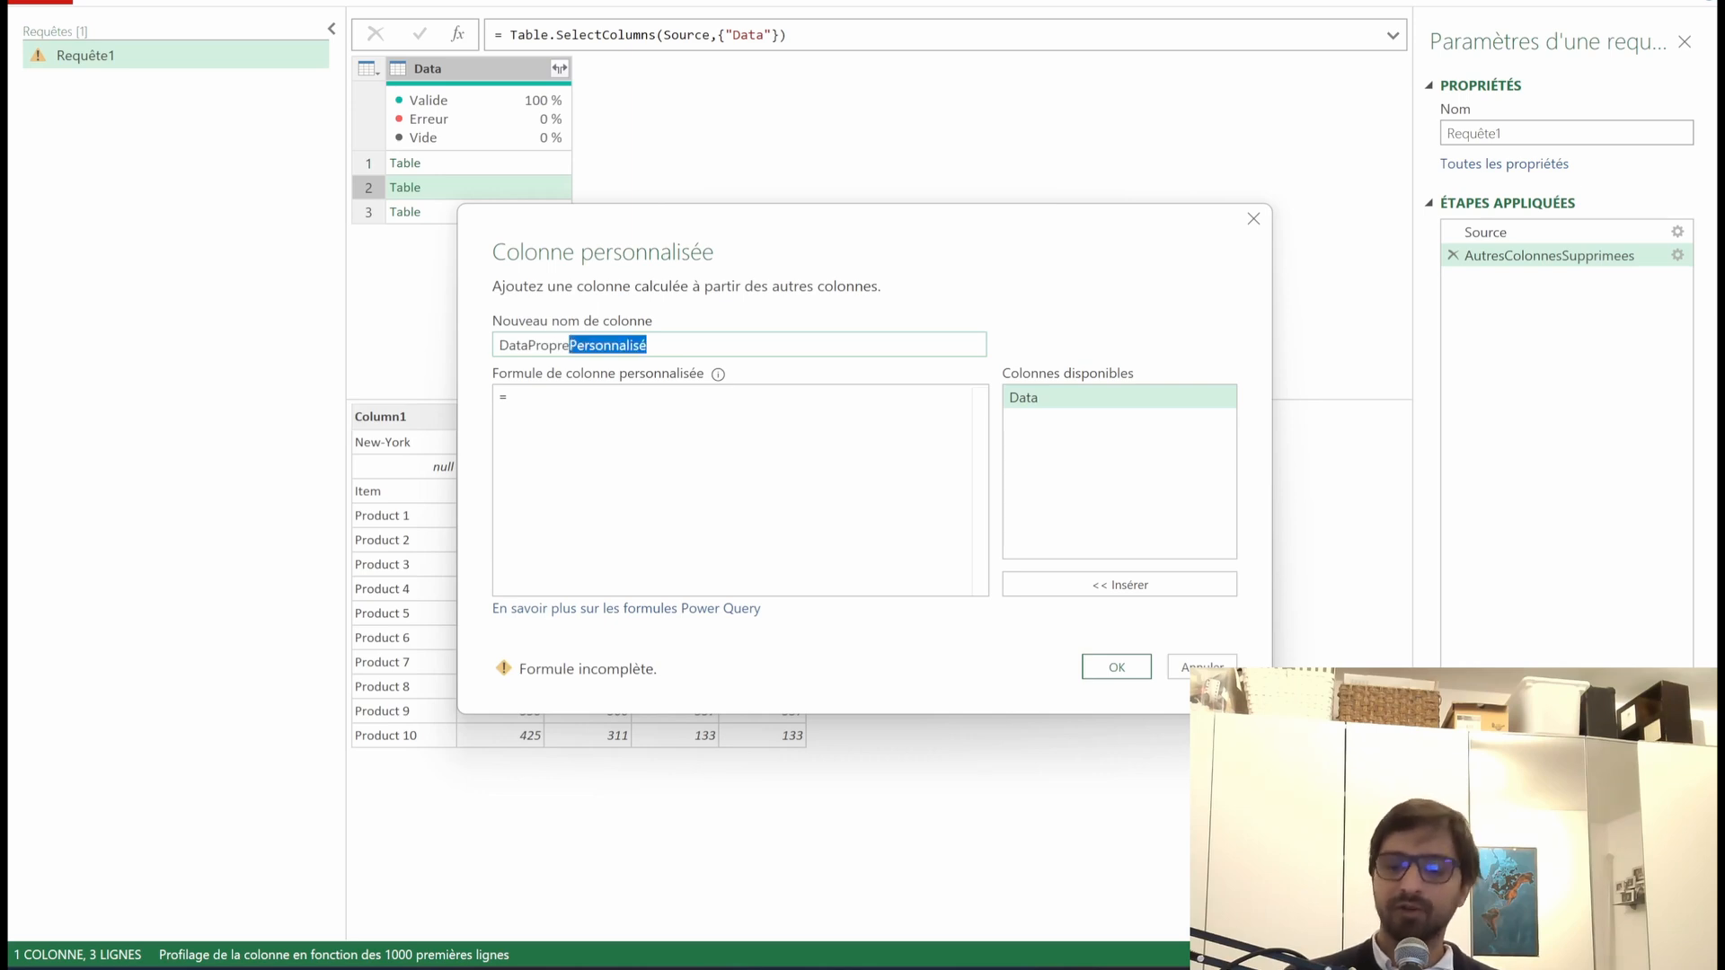
{"action": "key", "text": "Delete"}
{"action": "key", "text": "Tab"}
Step: Begin the custom column formula with let and define tabledate = [Data] as its first variable
{"action": "type", "text": "le"}
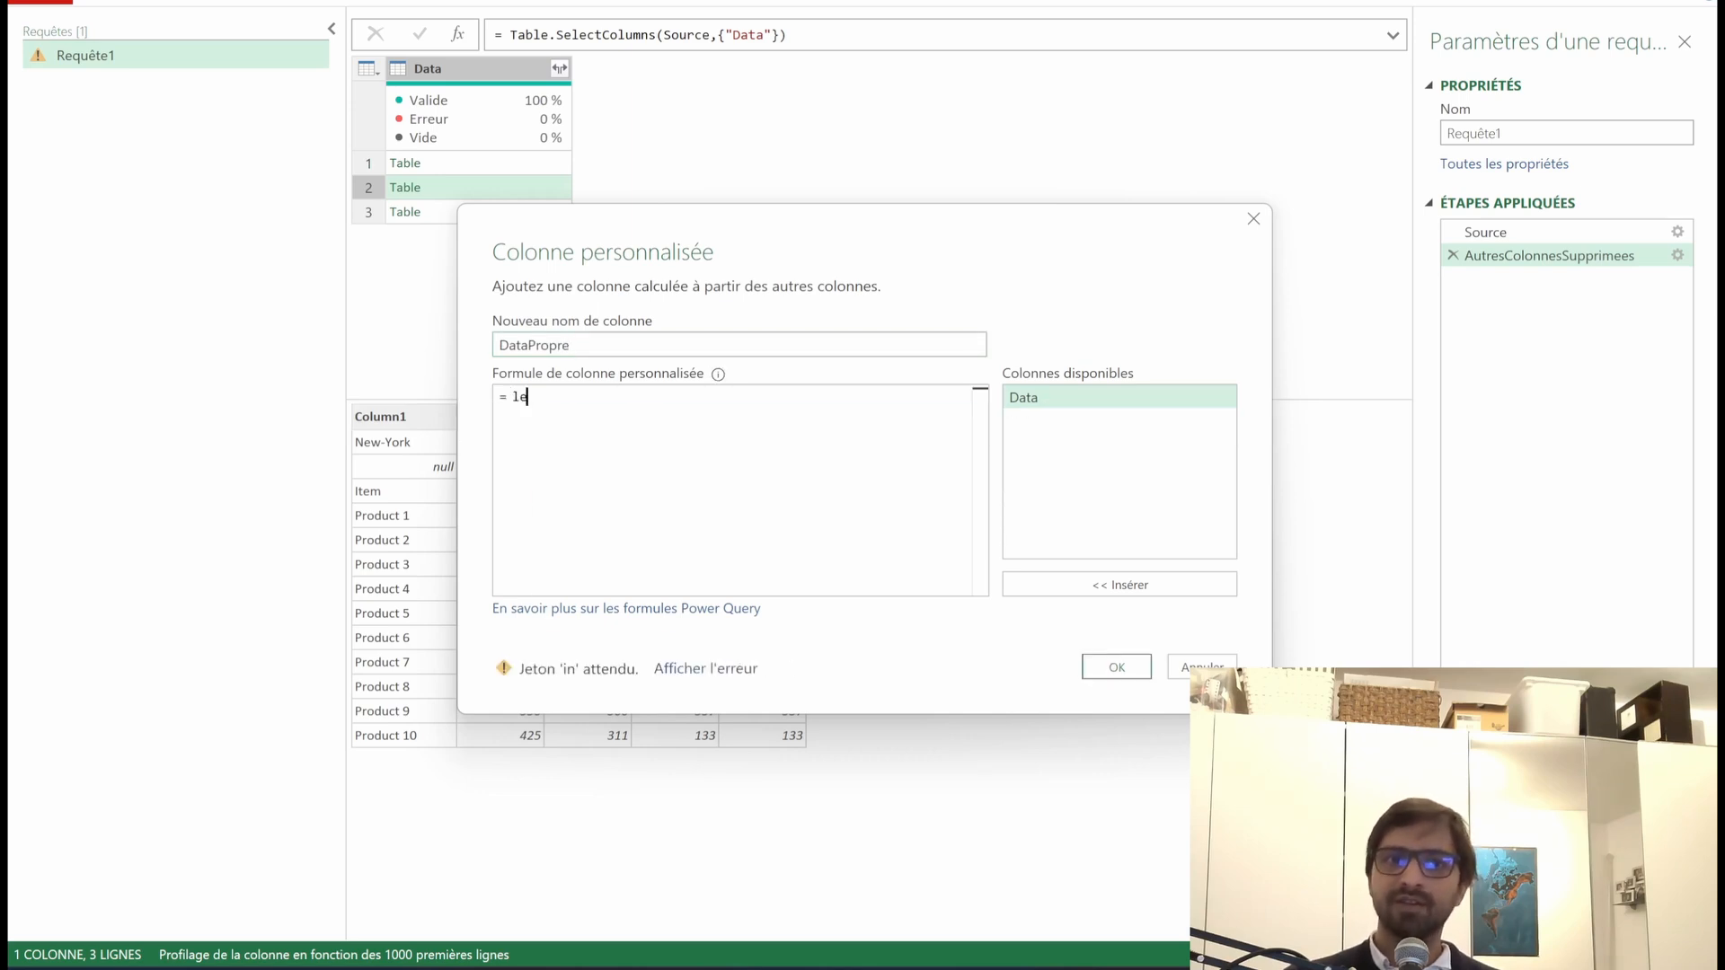
{"action": "type", "text": "t"}
{"action": "key", "text": "Return"}
{"action": "key", "text": "Return"}
{"action": "type", "text": "tabledate = "}
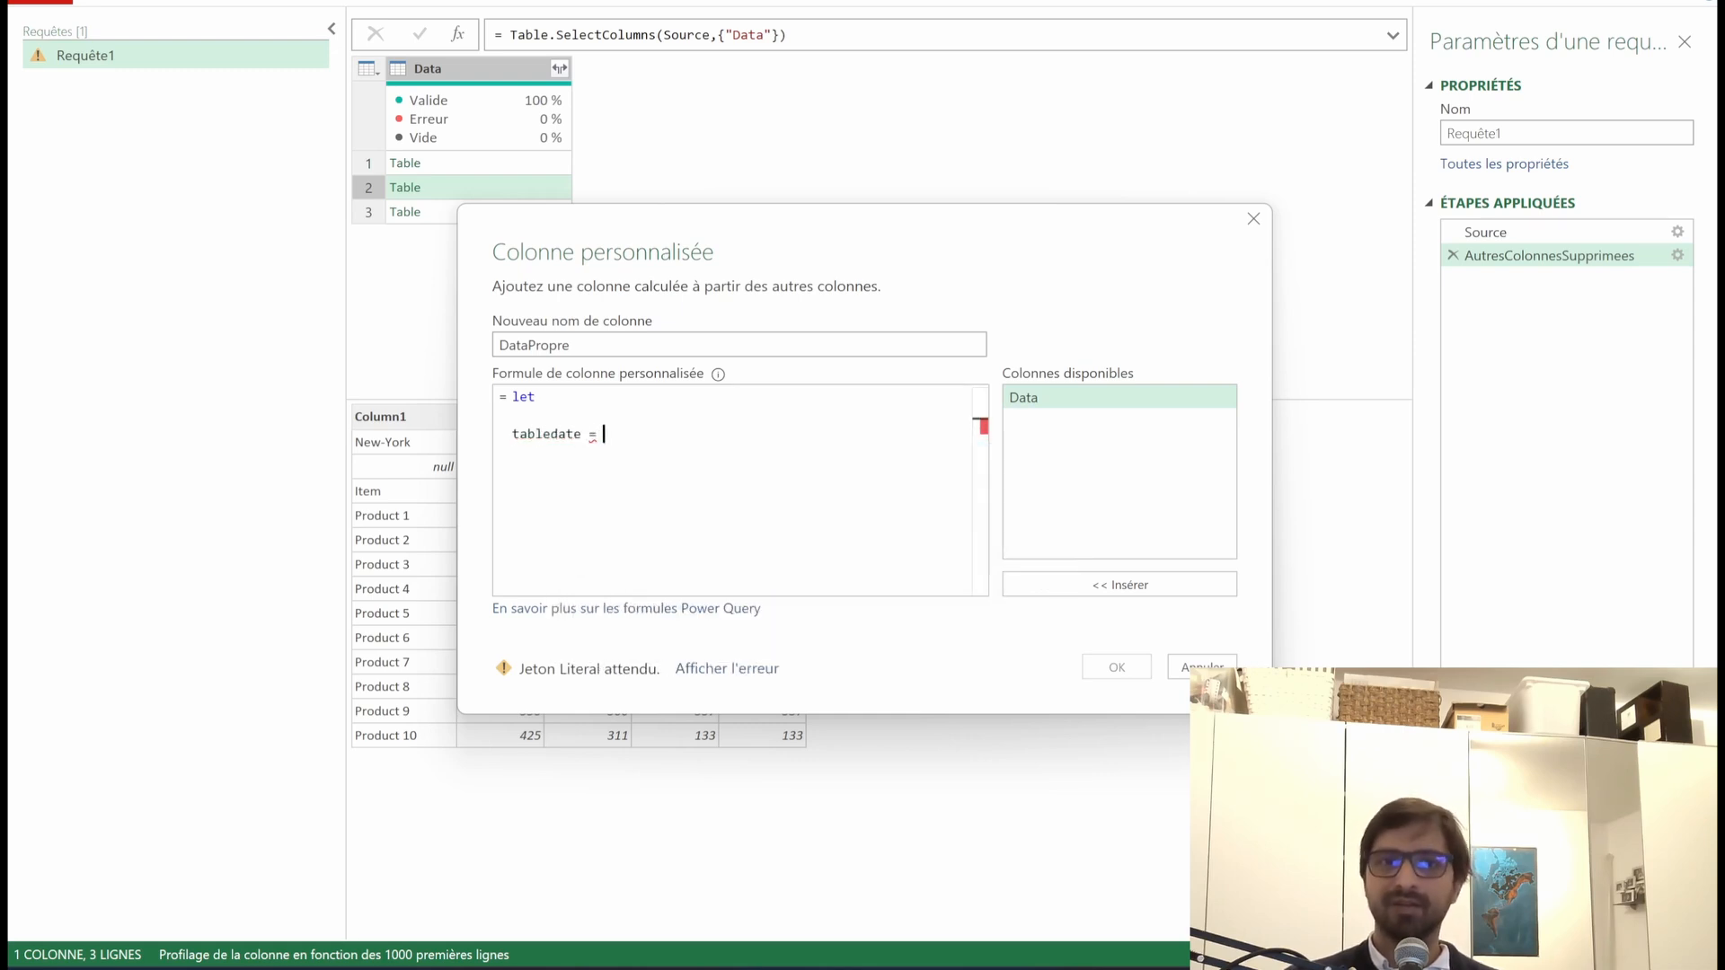
{"action": "type", "text": "[Data],"}
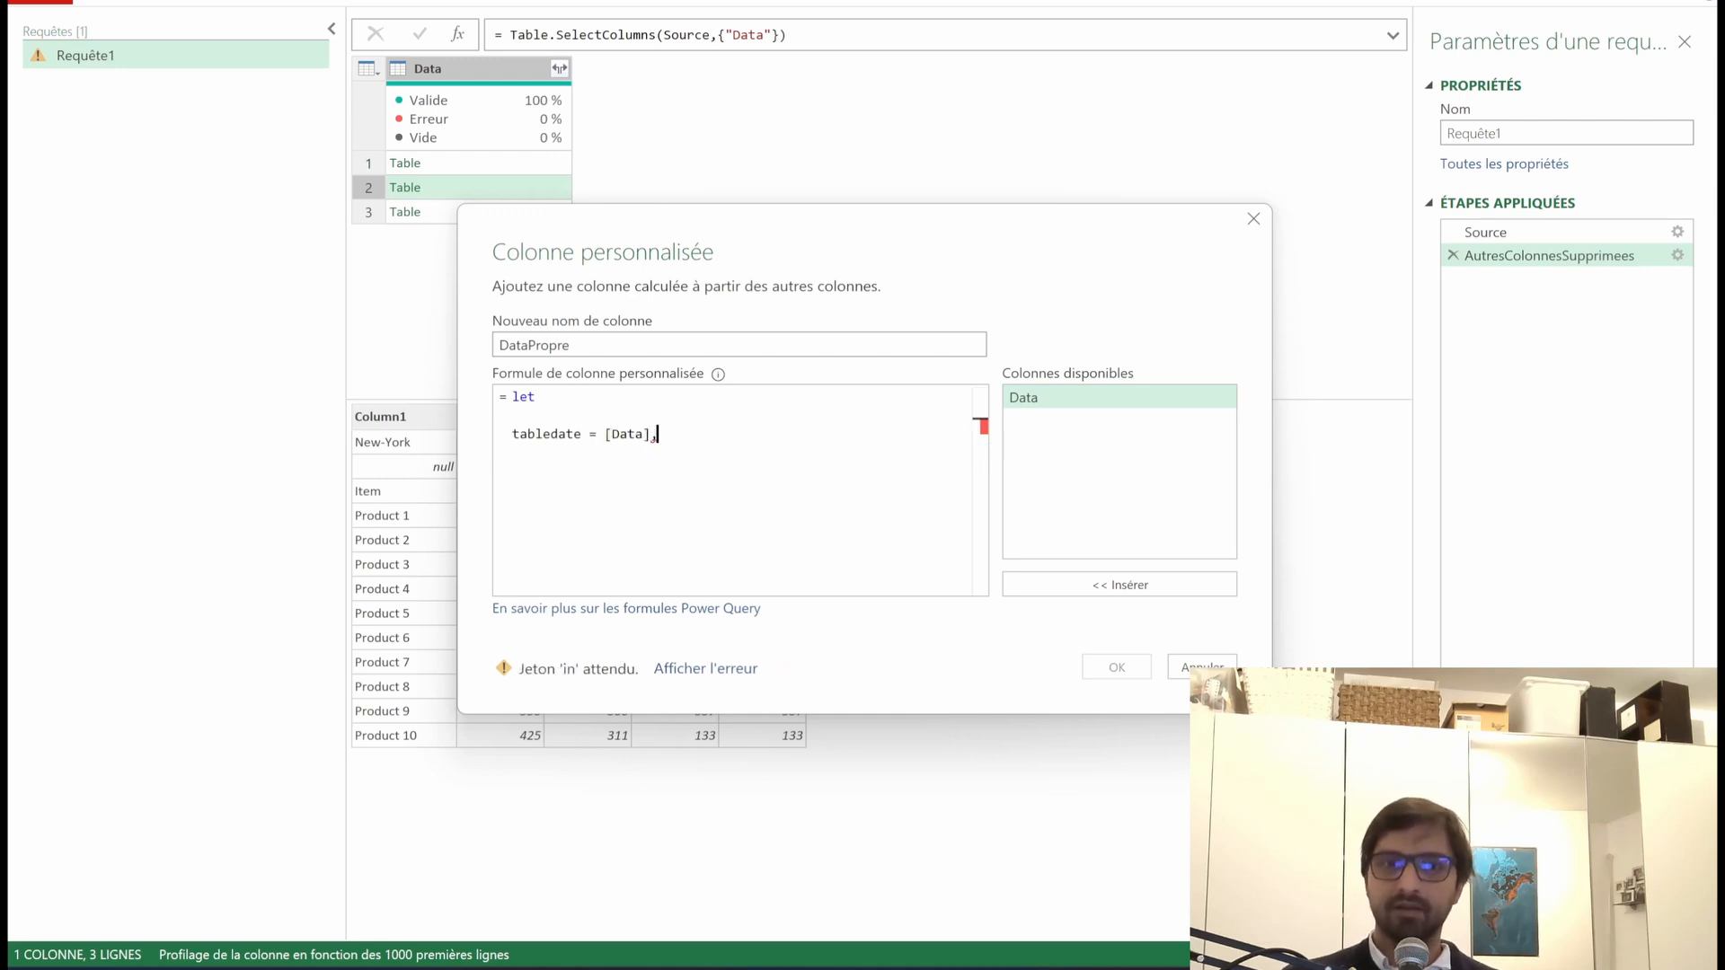
{"action": "key", "text": "Return"}
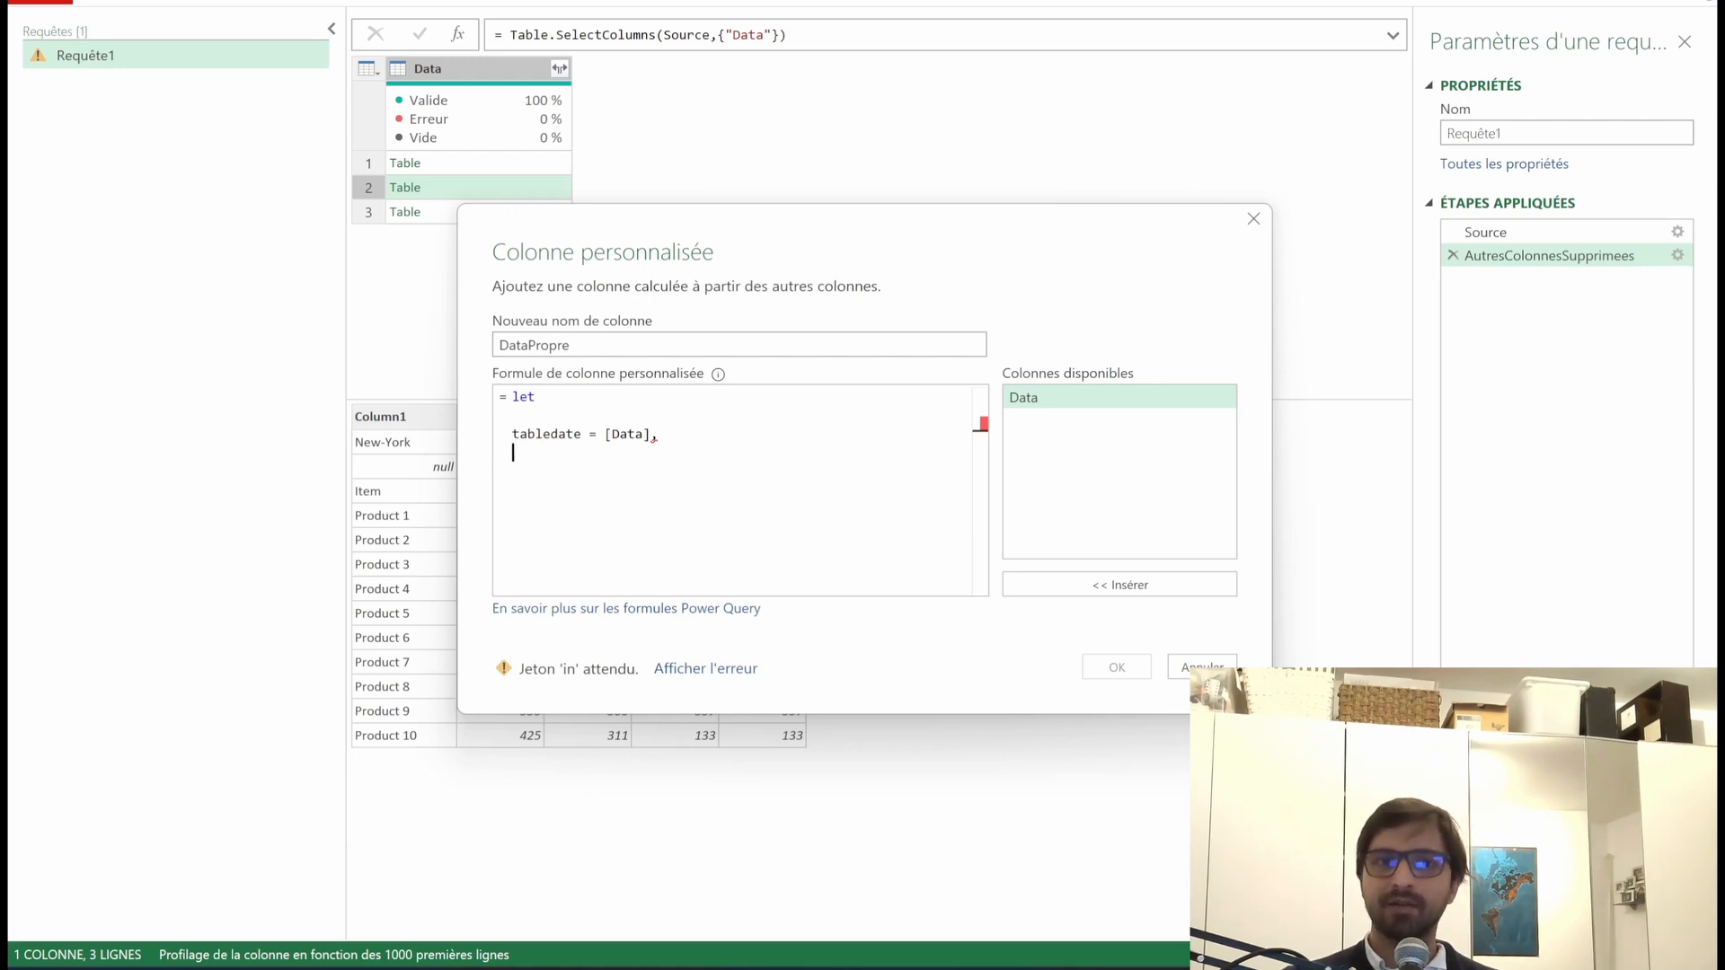
Step: Add the variable TableSansLigne = Table.Skip(Tabledata,2) to the formula to drop the first two rows
{"action": "type", "text": "Iable"}
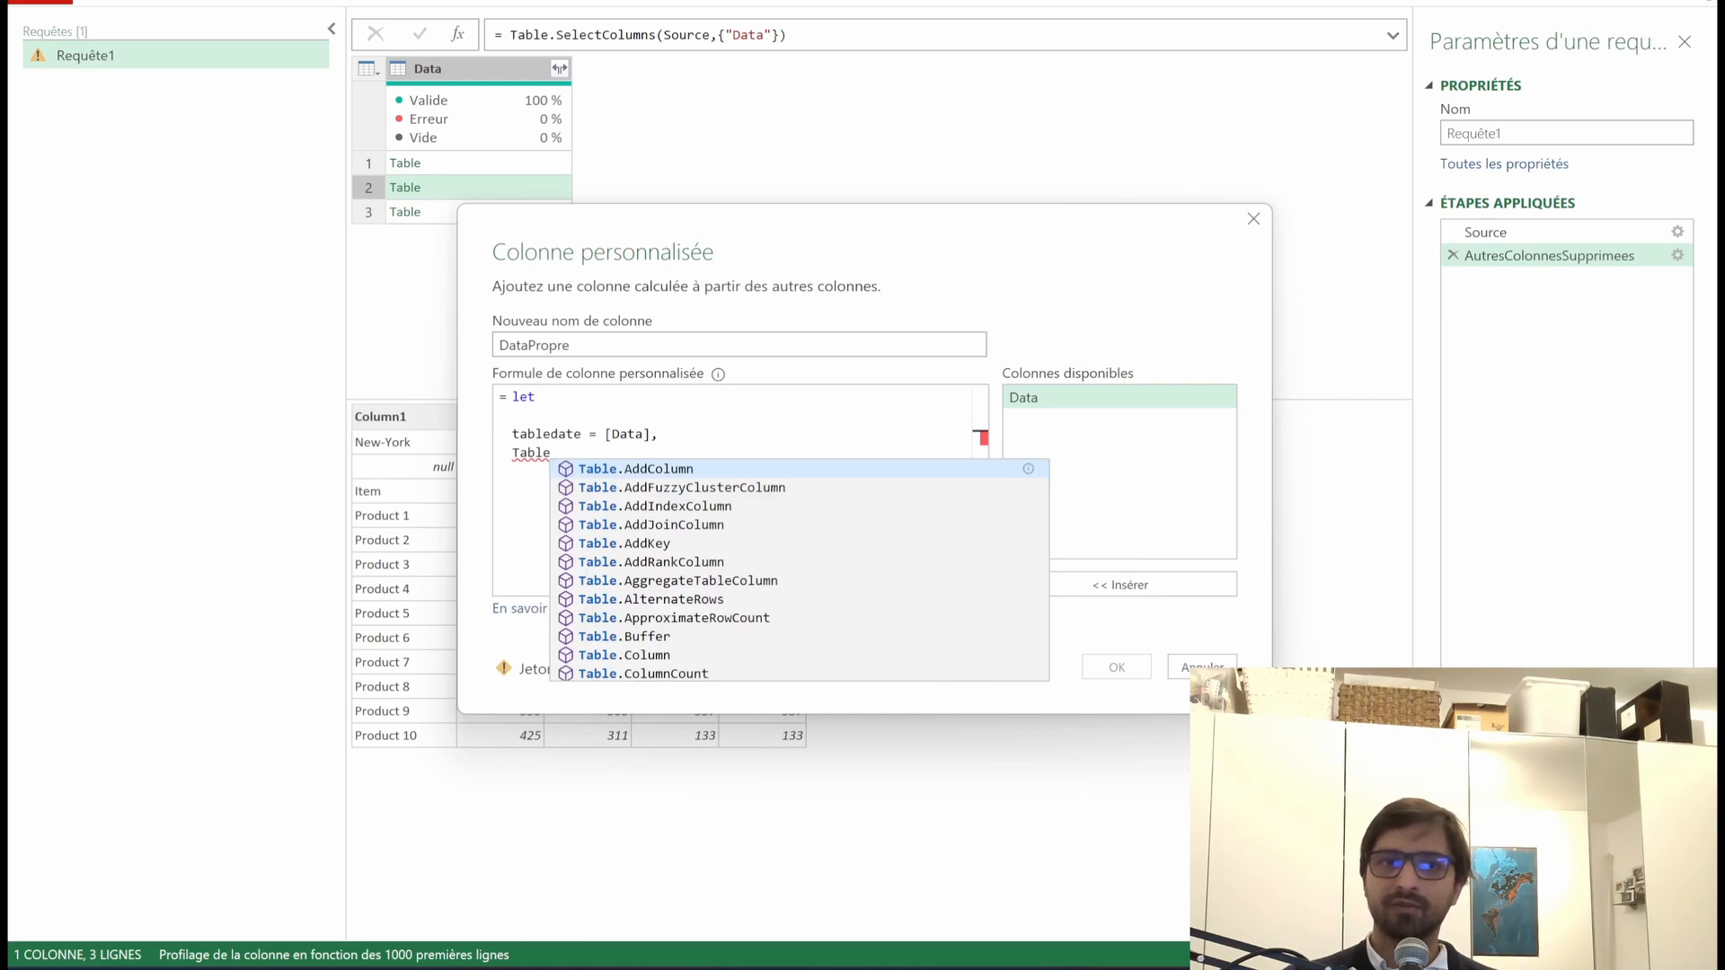
{"action": "type", "text": "SansLigne = "}
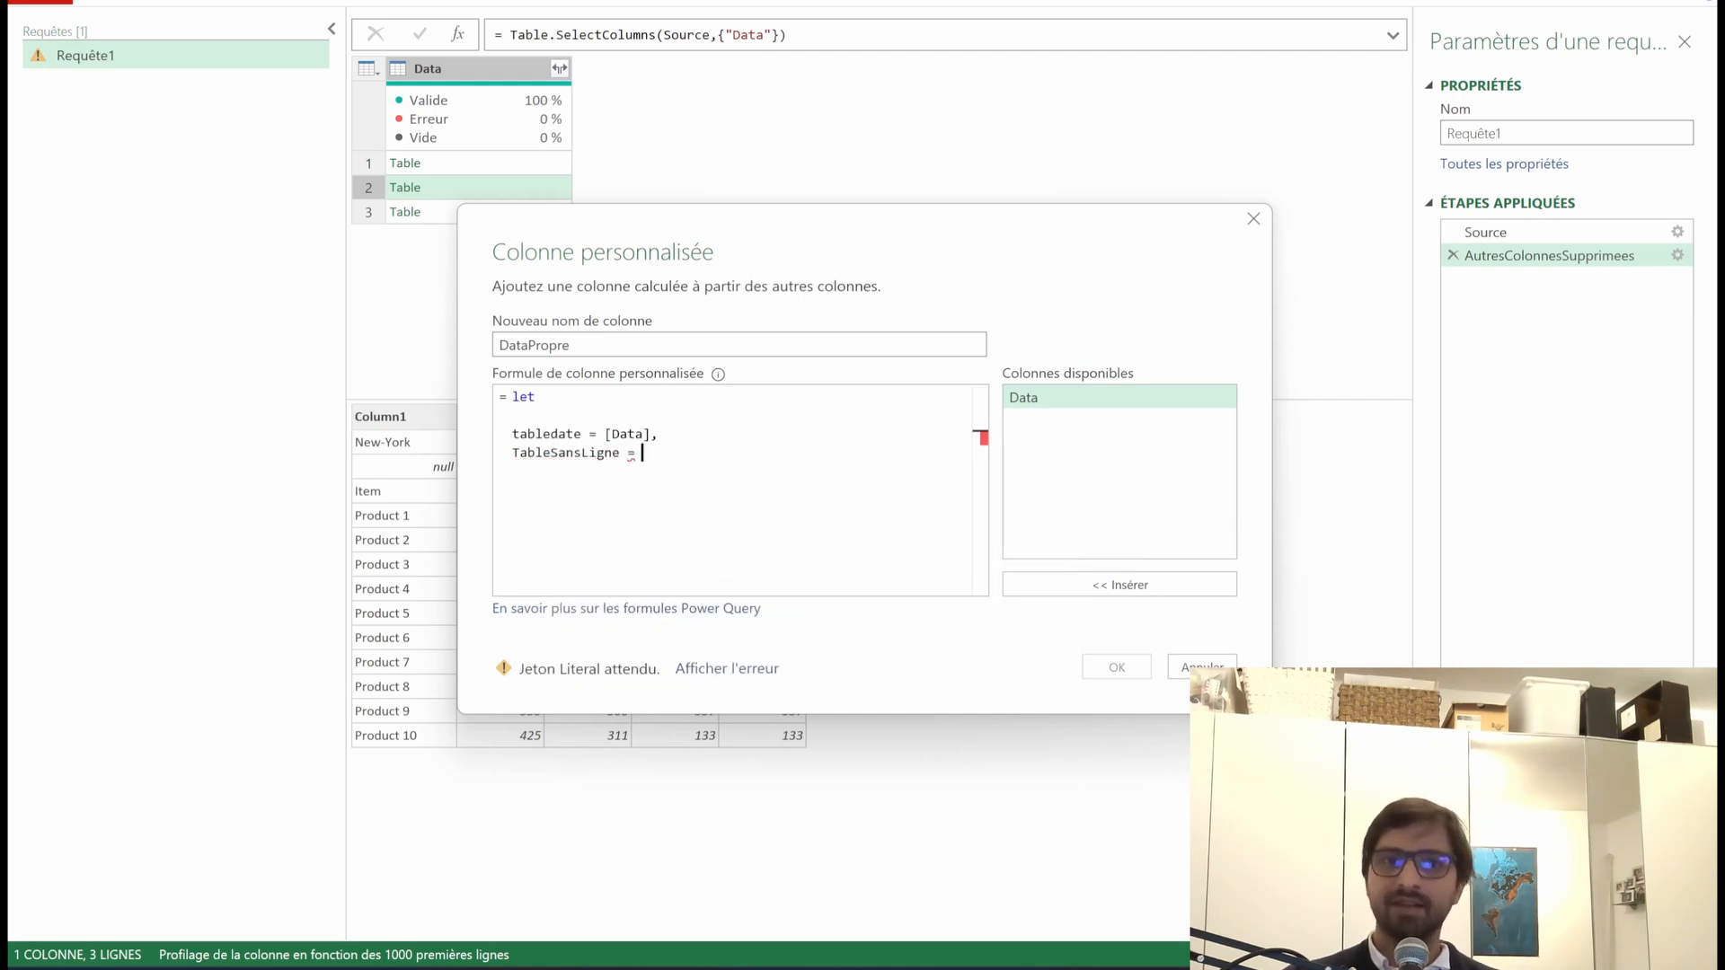
{"action": "type", "text": "Table.Skip("}
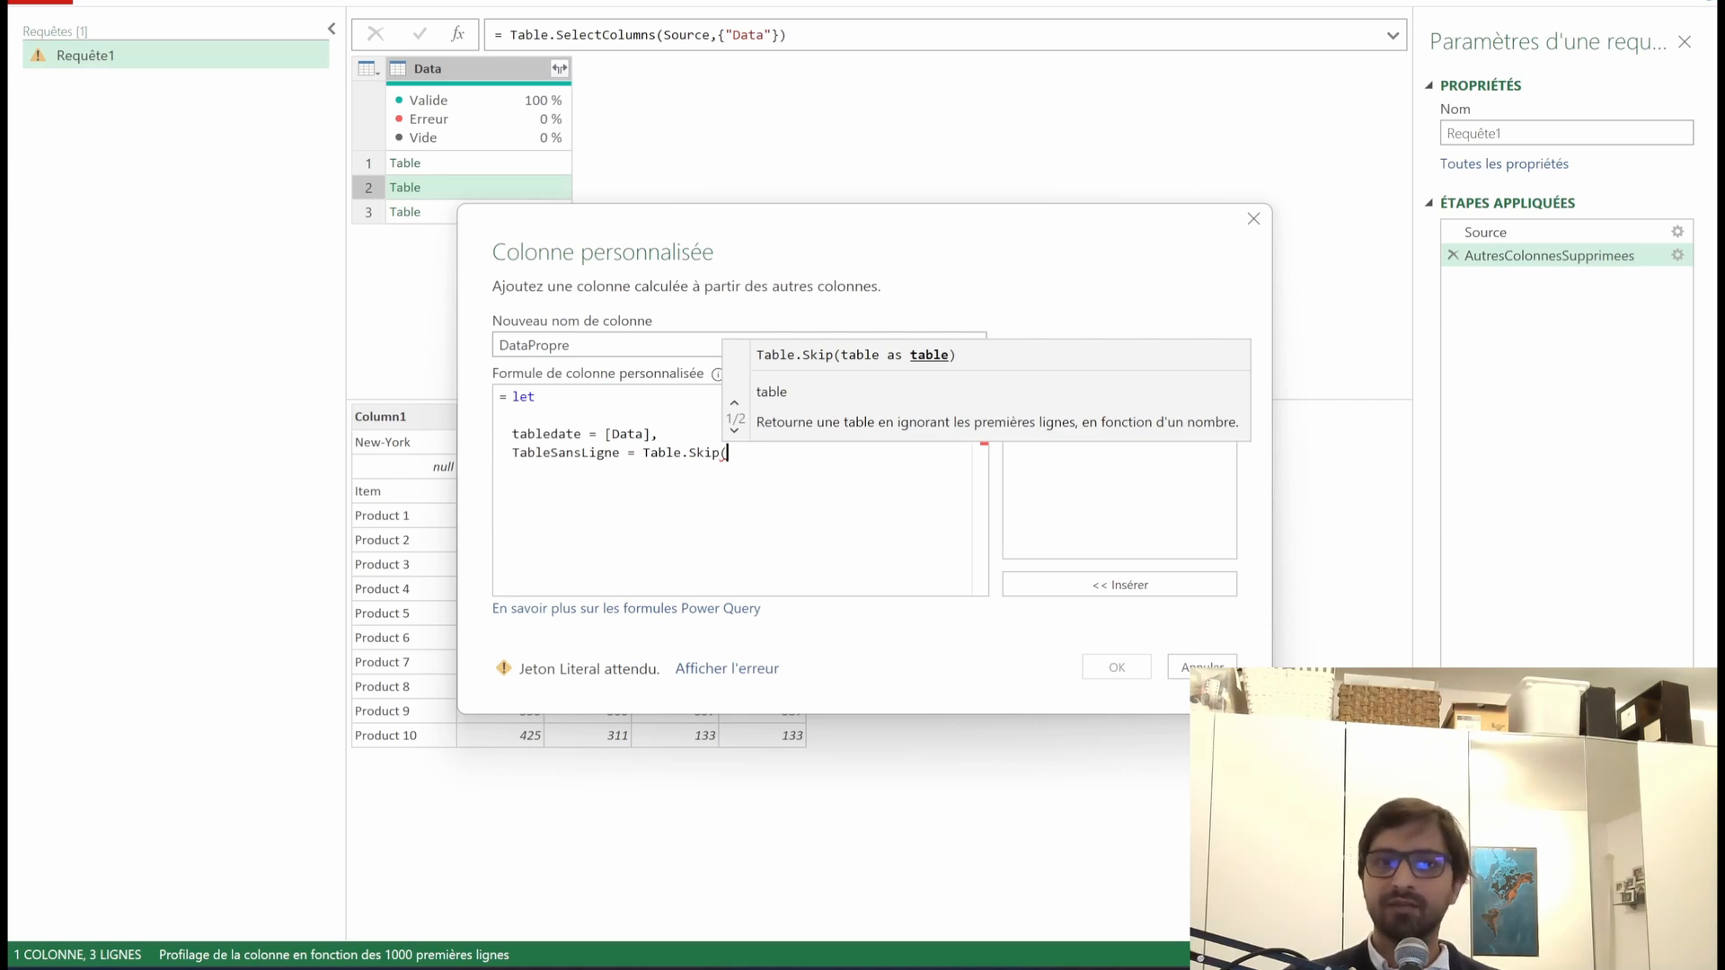
{"action": "type", "text": "[D"}
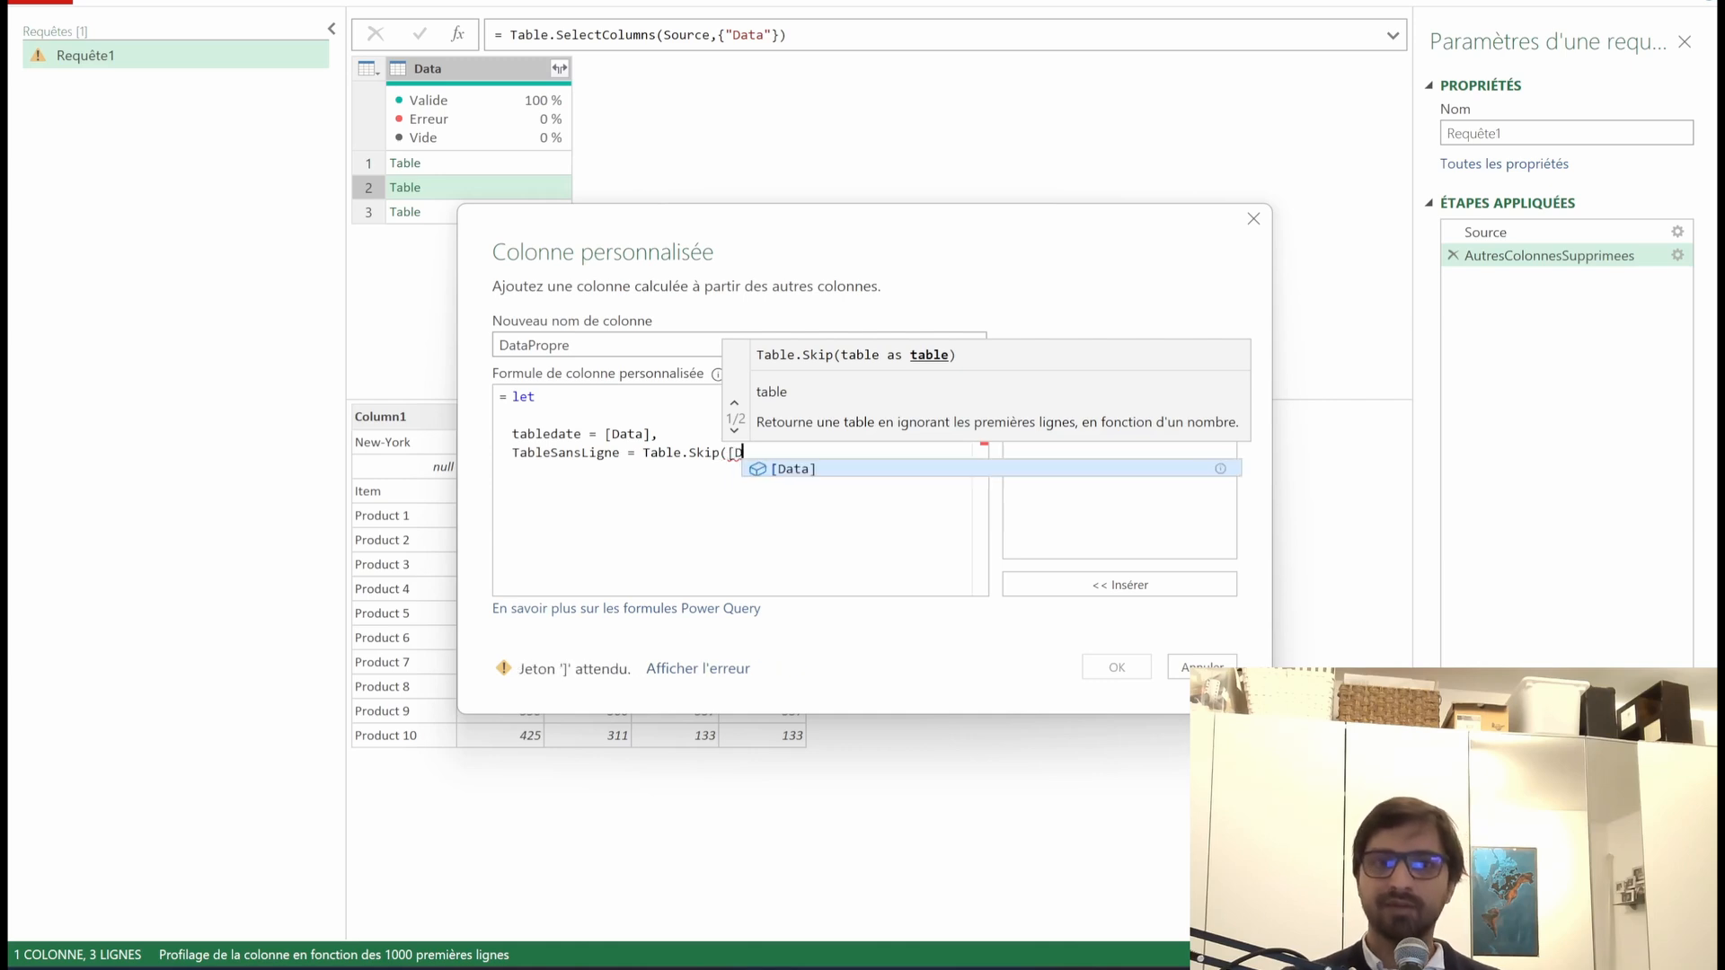
{"action": "key", "text": "BackSpace"}
{"action": "key", "text": "BackSpace"}
{"action": "type", "text": "TableDa"}
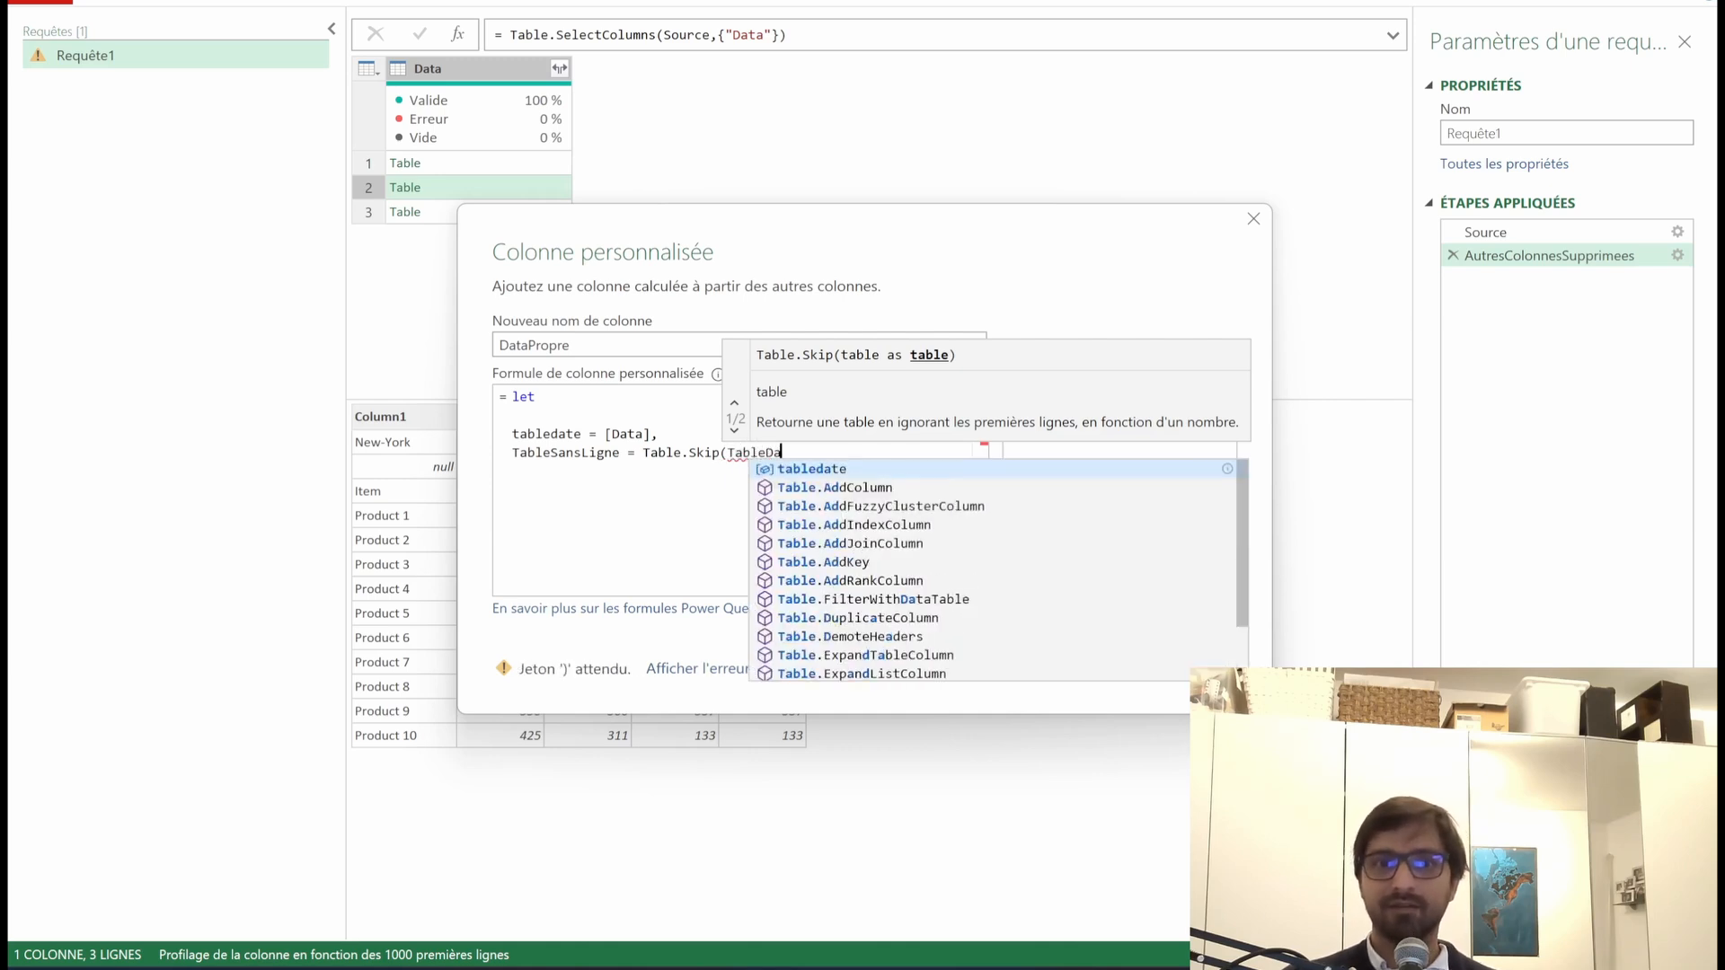
{"action": "key", "text": "BackSpace"}
{"action": "key", "text": "BackSpace"}
{"action": "type", "text": "data"}
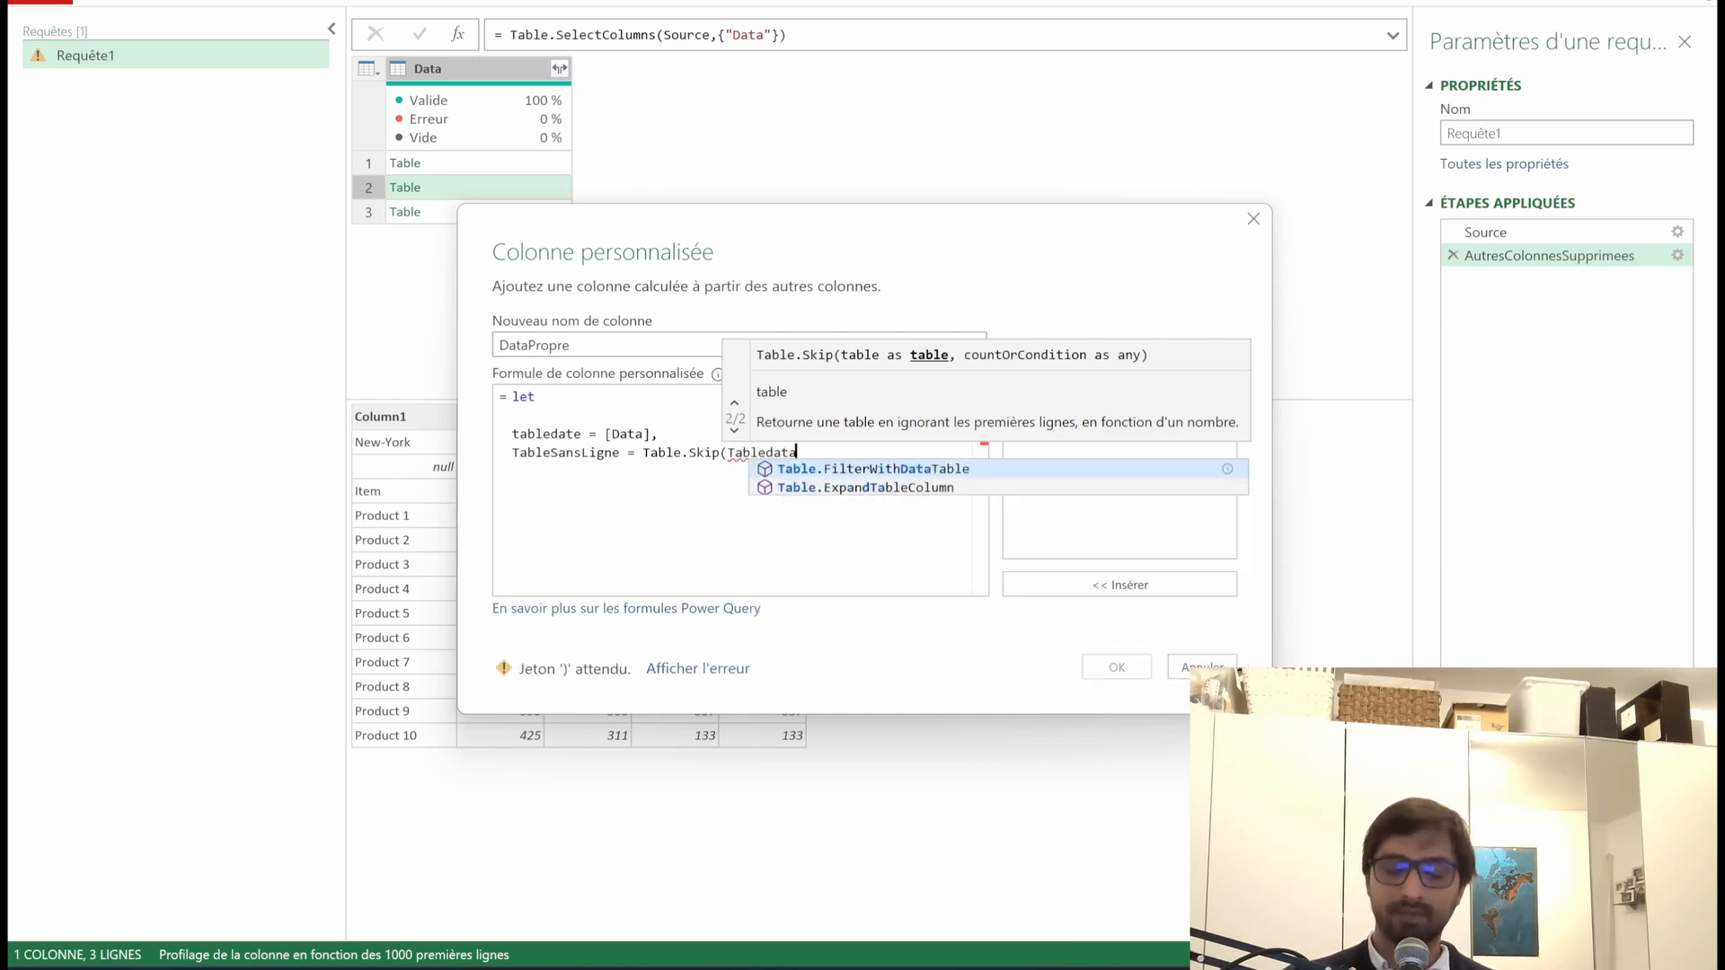
{"action": "type", "text": ",2)"}
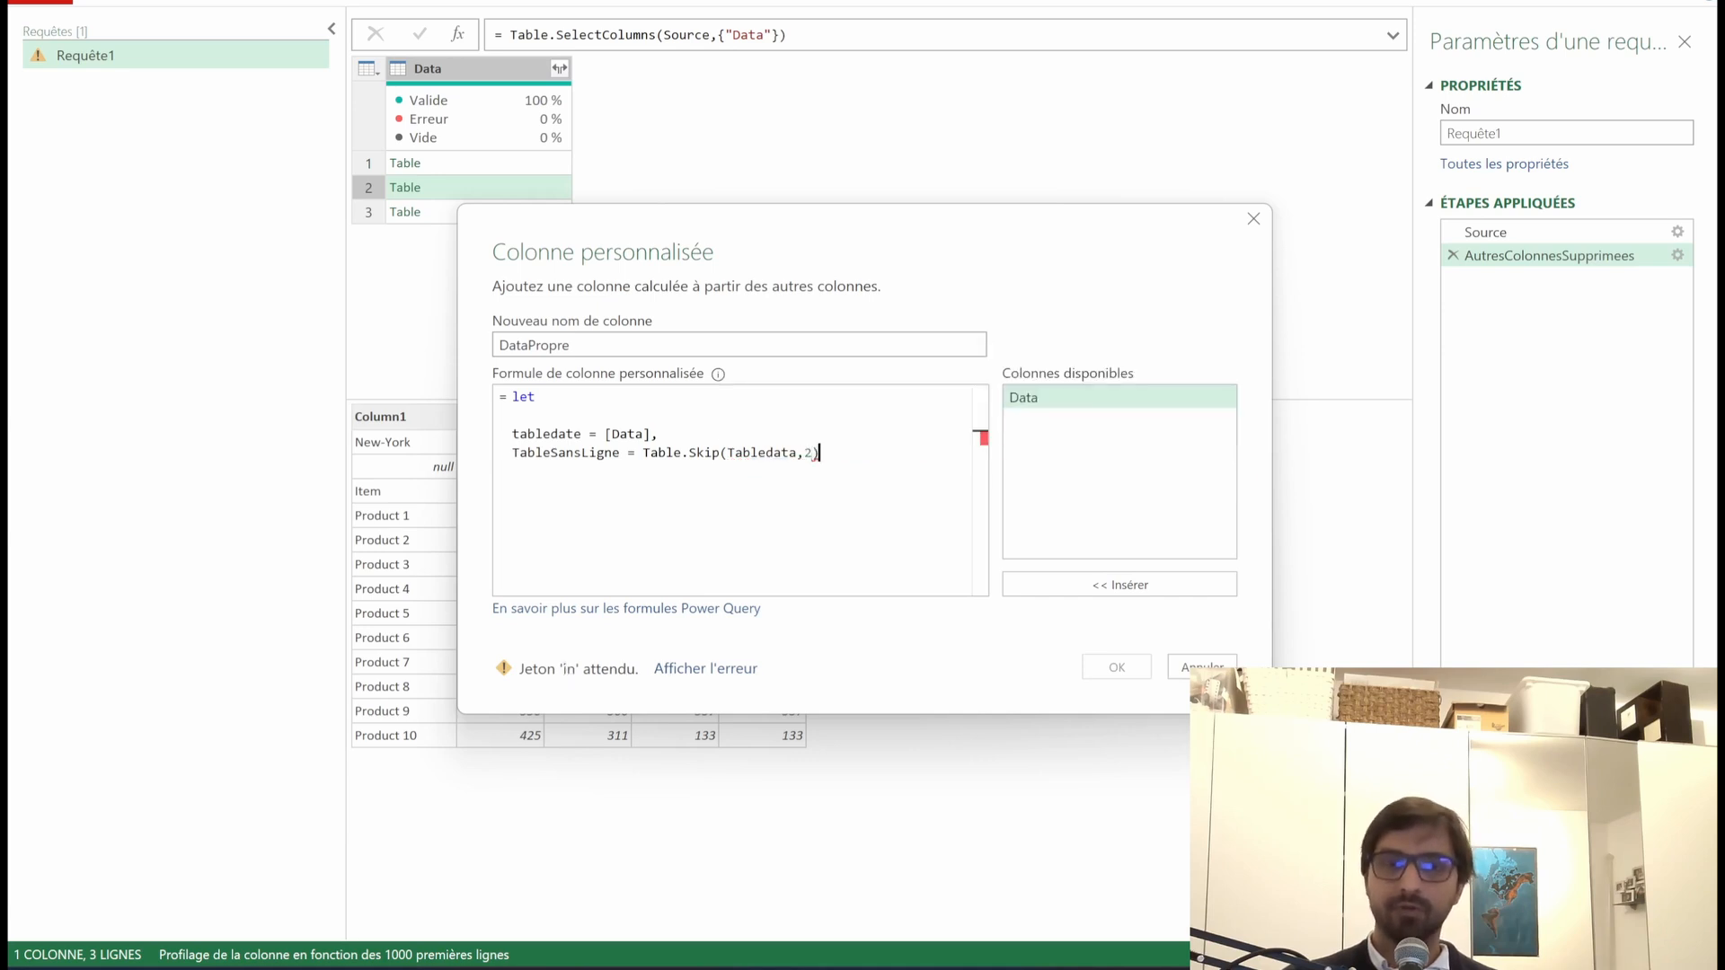
{"action": "type", "text": ","}
{"action": "key", "text": "Return"}
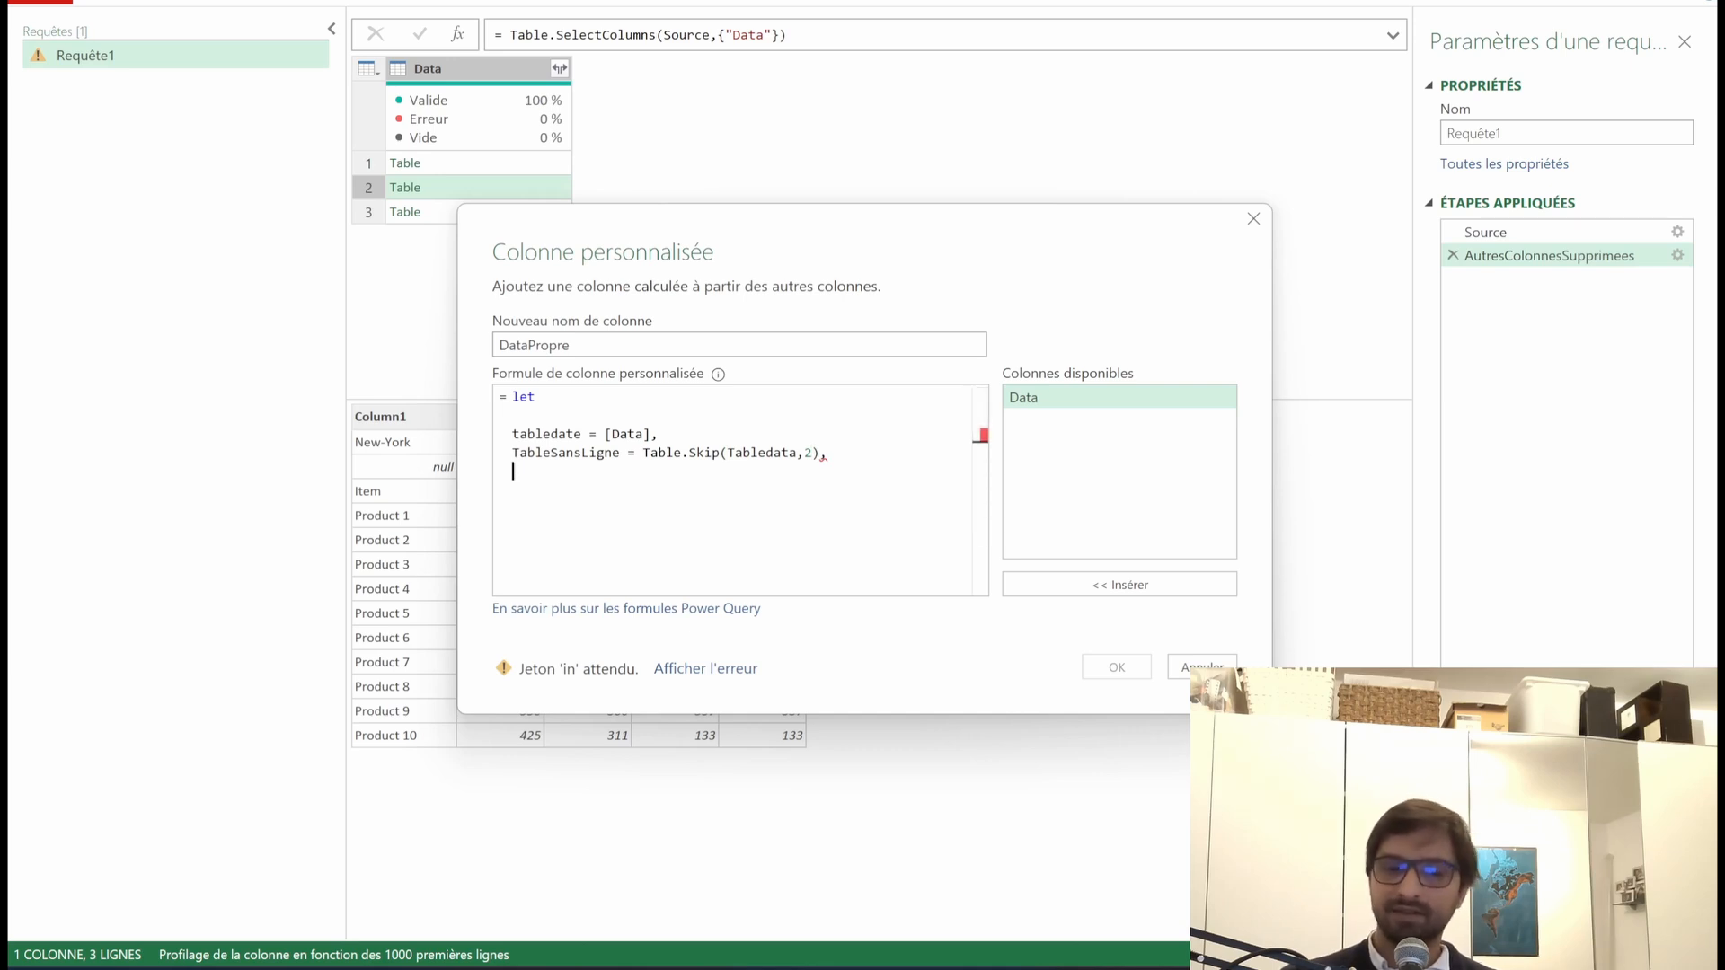
Step: Add the variable TableAvecEntete = Table.PromoteHeaders(TableSansLigne) to the formula to promote the first remaining row to headers
{"action": "type", "text": "TableA"}
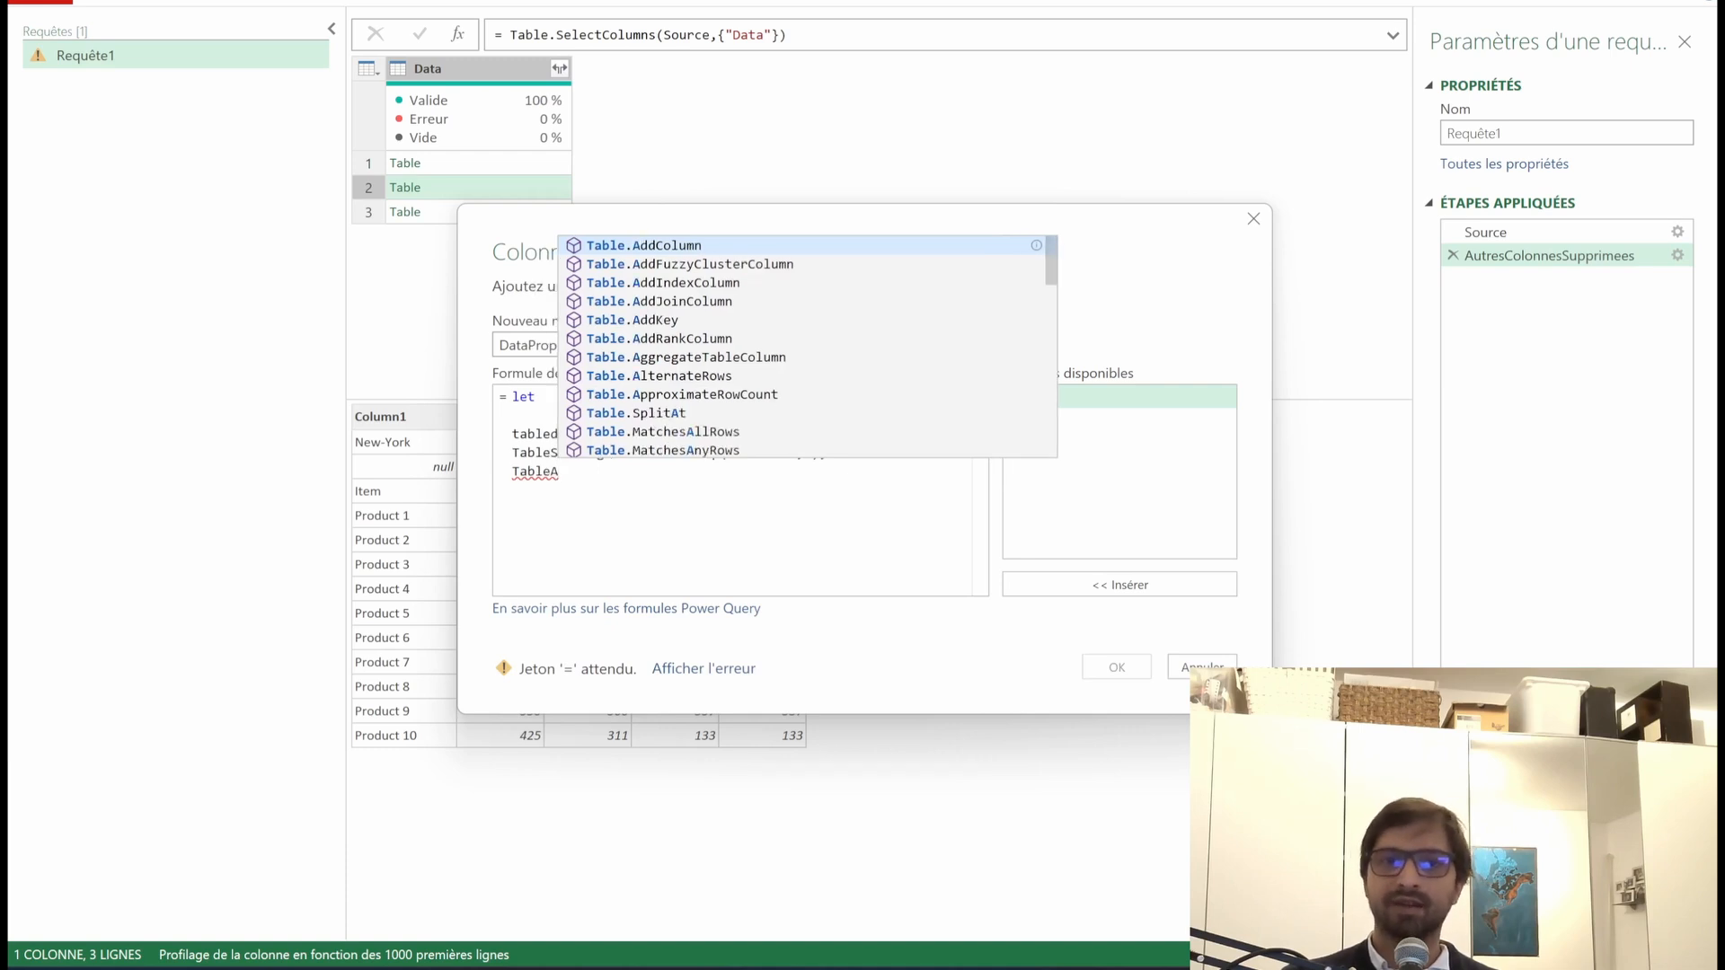
{"action": "type", "text": "vecEntete"}
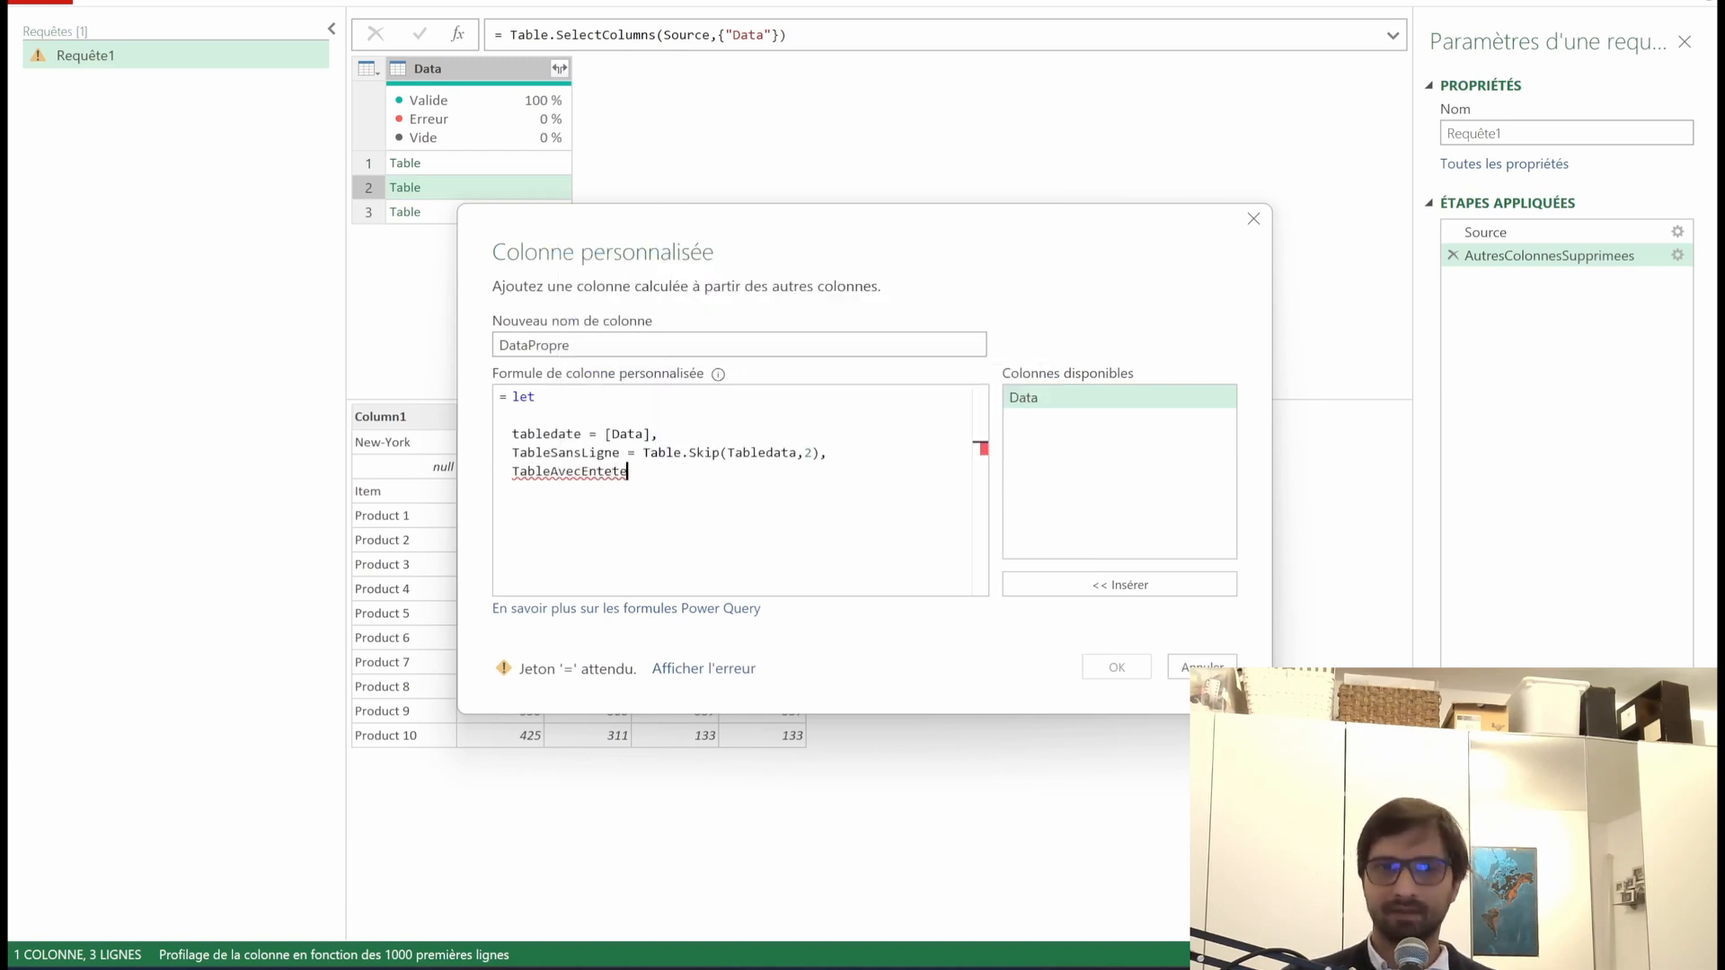
{"action": "type", "text": " = Table.Promot"}
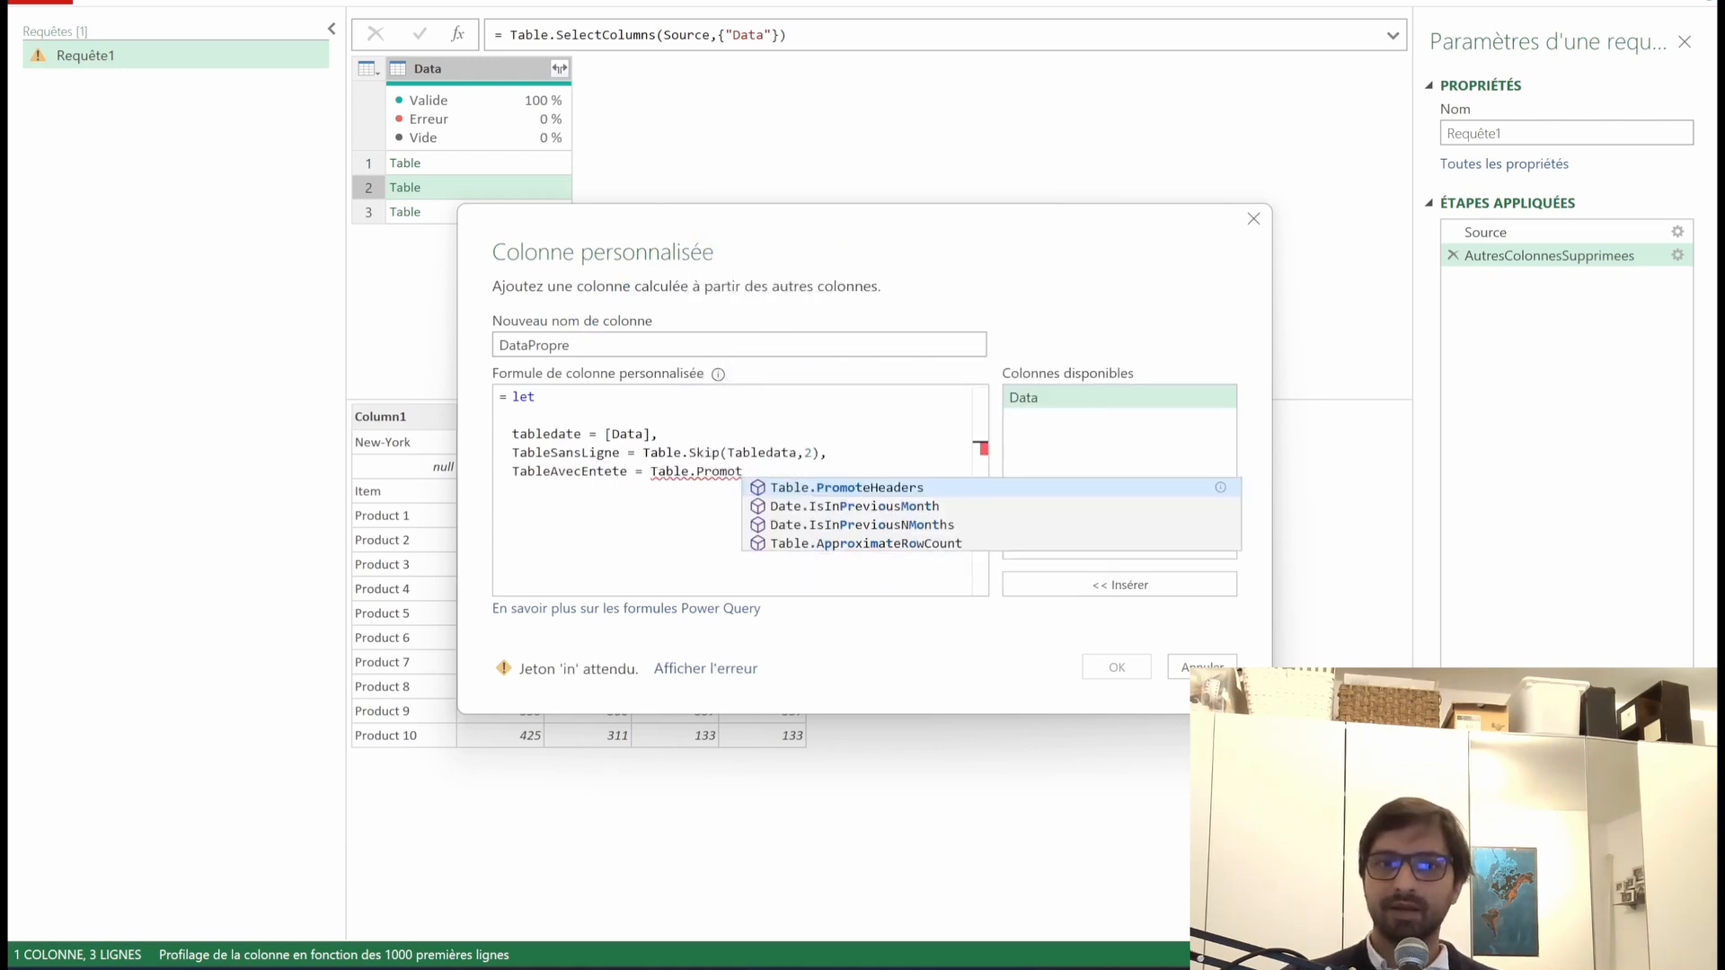
{"action": "key", "text": "Tab"}
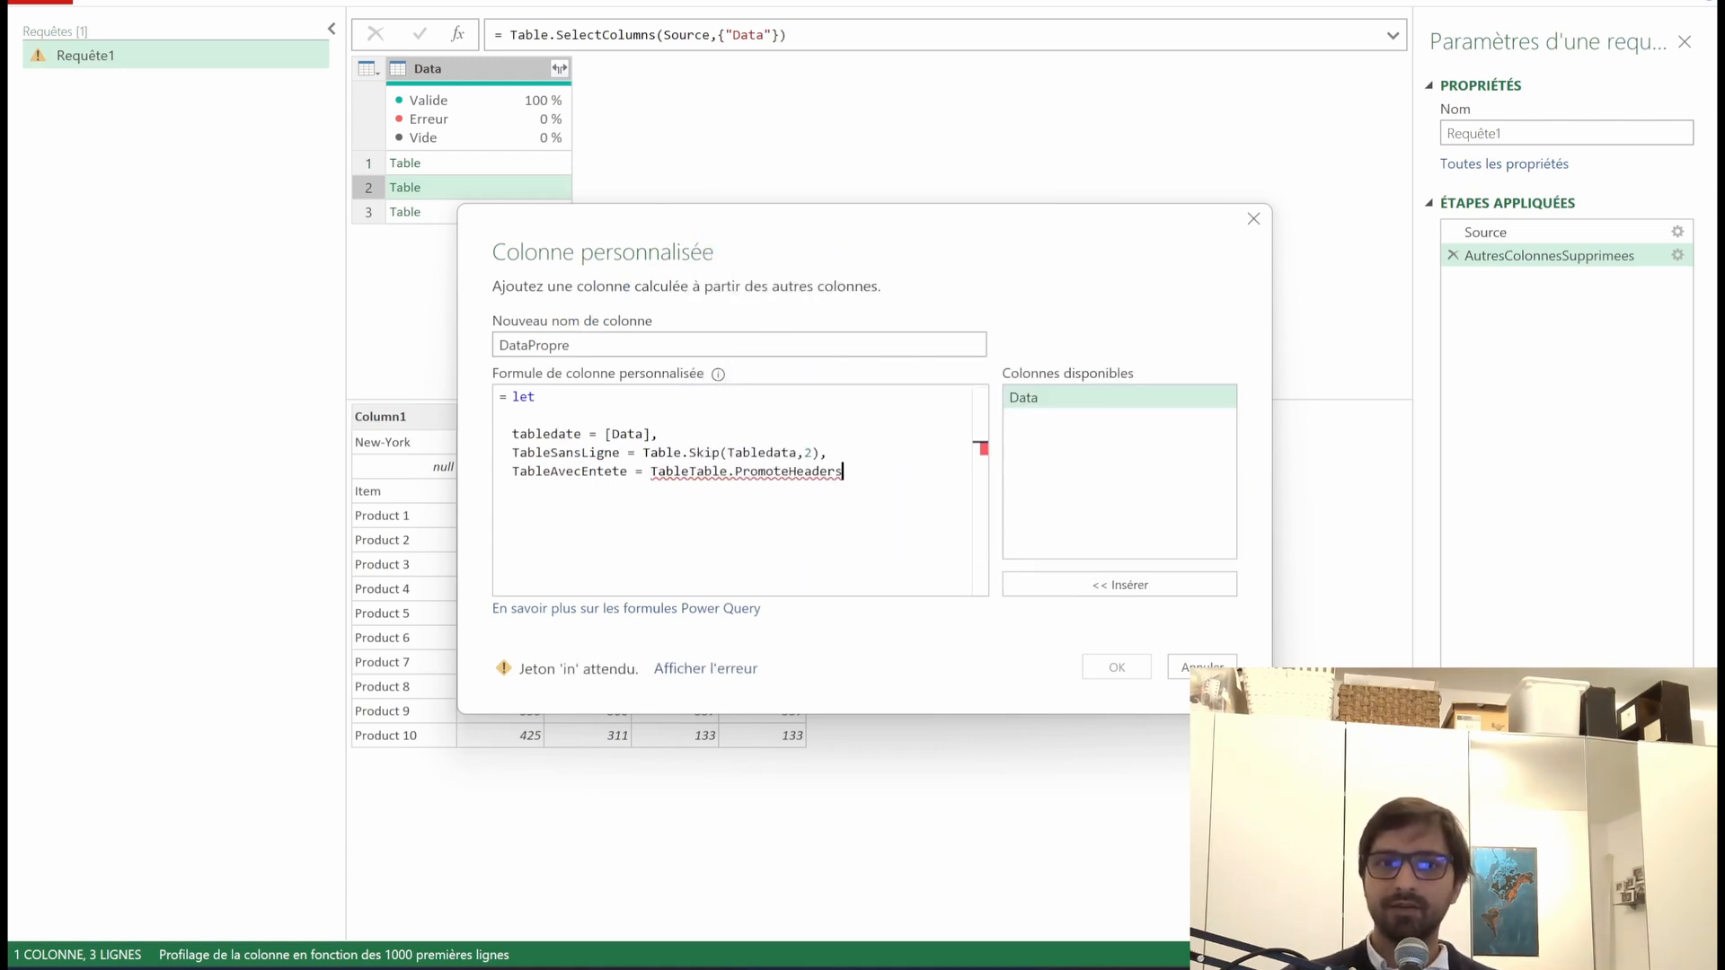
{"action": "key", "text": "ctrl+Left"}
{"action": "key", "text": "Left"}
{"action": "key", "text": "Left"}
{"action": "key", "text": "Left"}
{"action": "key", "text": "Left"}
{"action": "key", "text": "Left"}
{"action": "key", "text": "Left"}
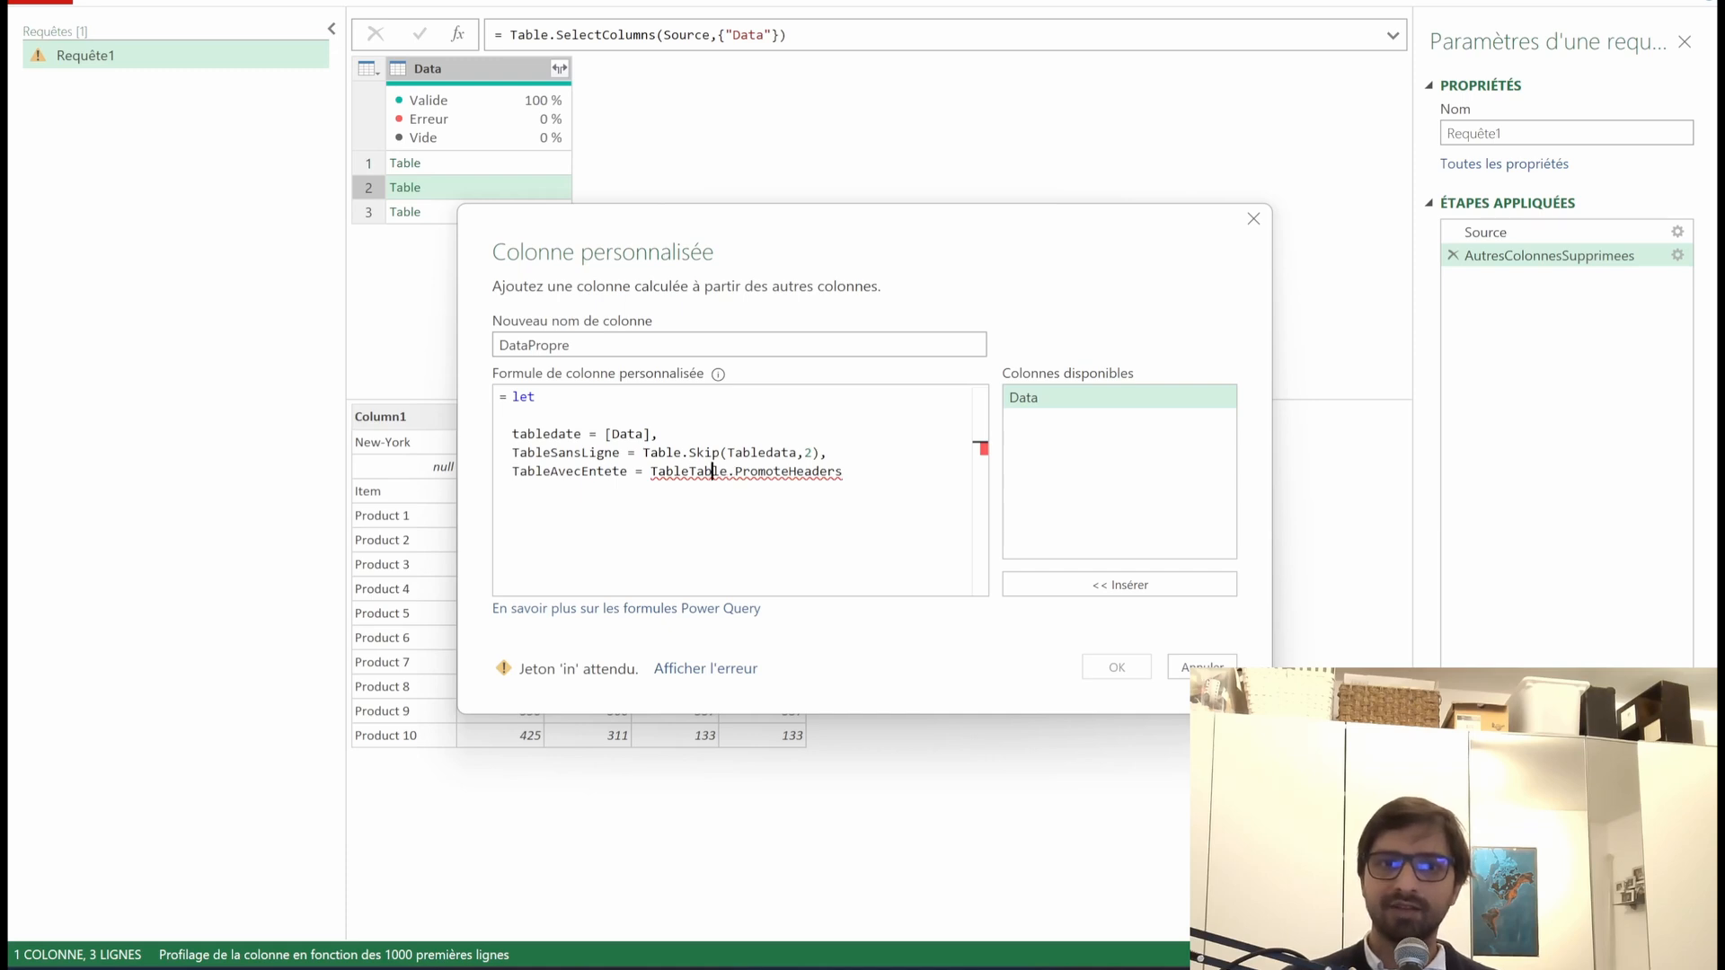
{"action": "key", "text": "BackSpace"}
{"action": "key", "text": "BackSpace"}
{"action": "key", "text": "BackSpace"}
{"action": "key", "text": "BackSpace"}
{"action": "key", "text": "BackSpace"}
{"action": "key", "text": "End"}
{"action": "type", "text": "("}
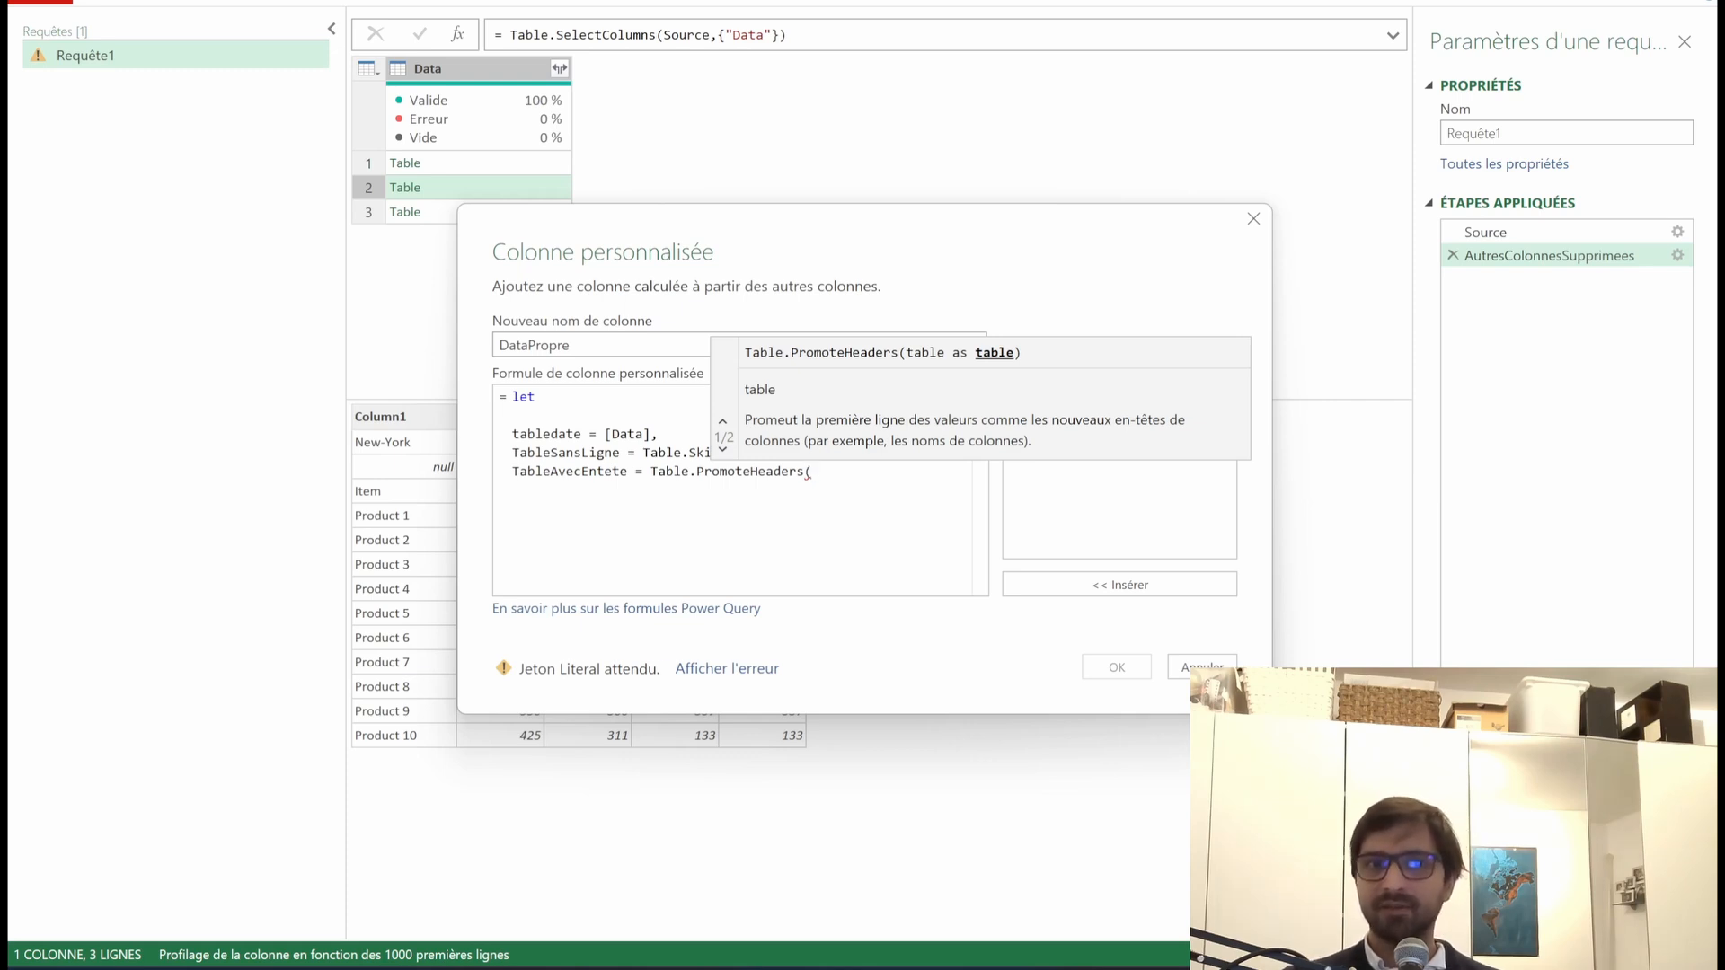
{"action": "type", "text": "TableSansLigne)"}
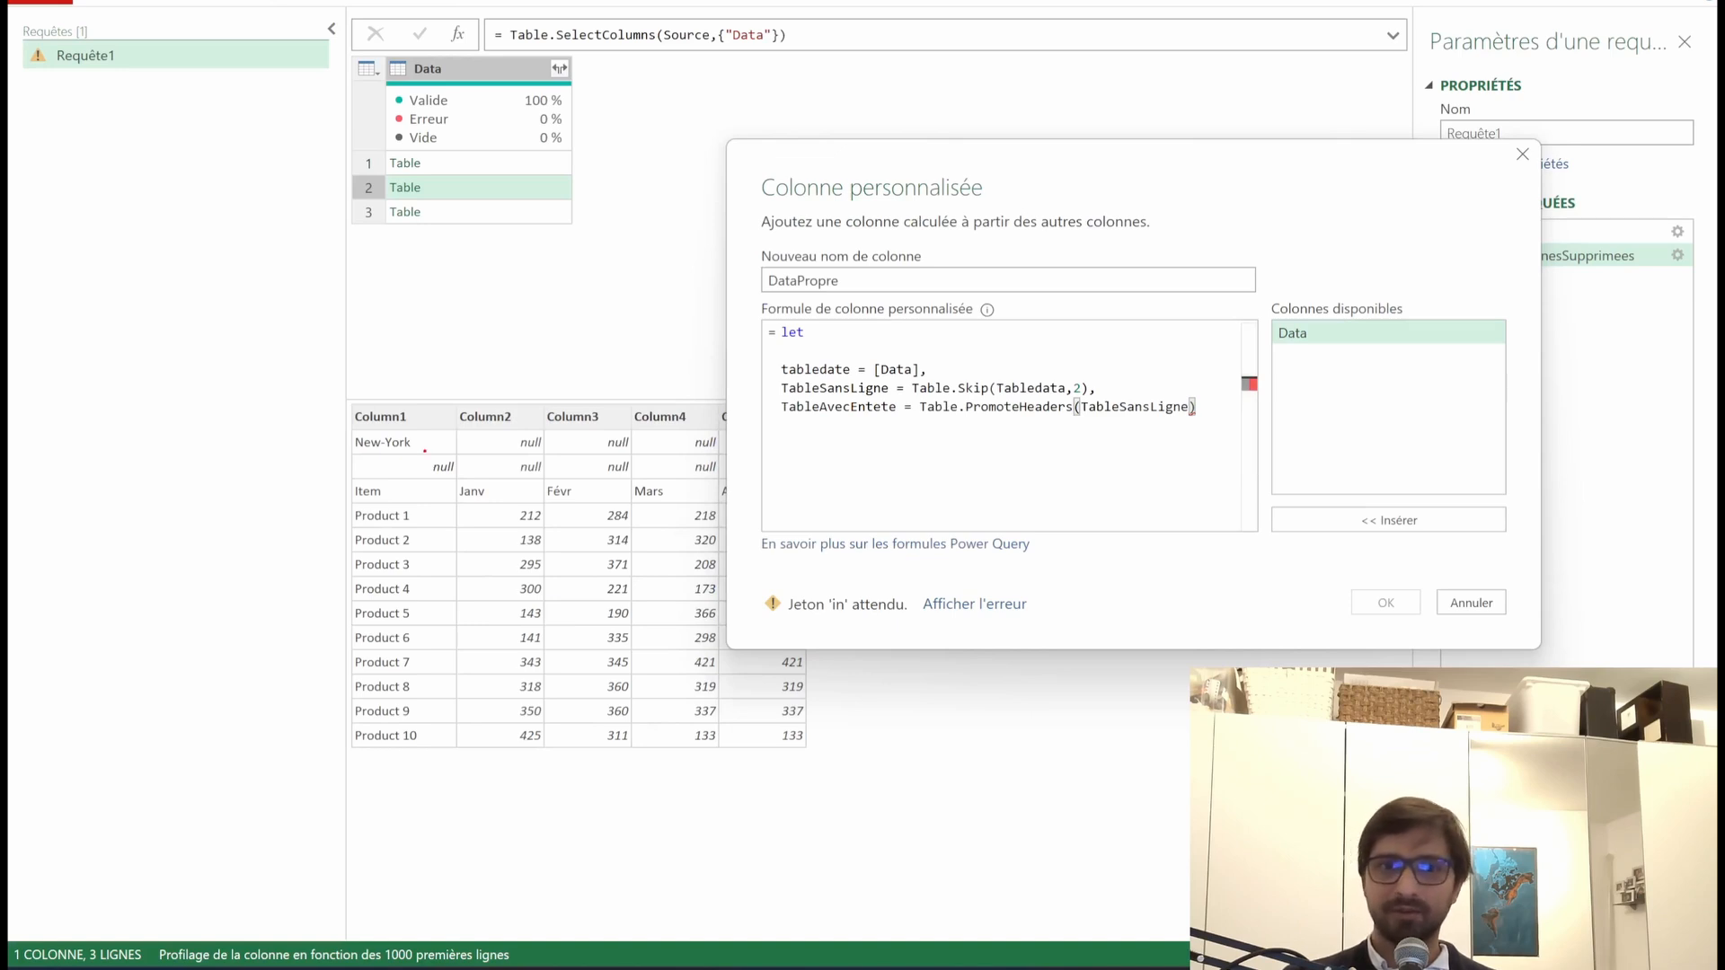
Step: Examine the previewed table's two rows above the Item row and compare the Item row with the generic column names
{"action": "mouse_move", "coordinate": [303, 440]}
{"action": "left_mouse_down"}
{"action": "mouse_move", "coordinate": [331, 449]}
{"action": "mouse_move", "coordinate": [307, 450]}
{"action": "mouse_move", "coordinate": [341, 472]}
{"action": "mouse_move", "coordinate": [322, 473]}
{"action": "left_mouse_up"}
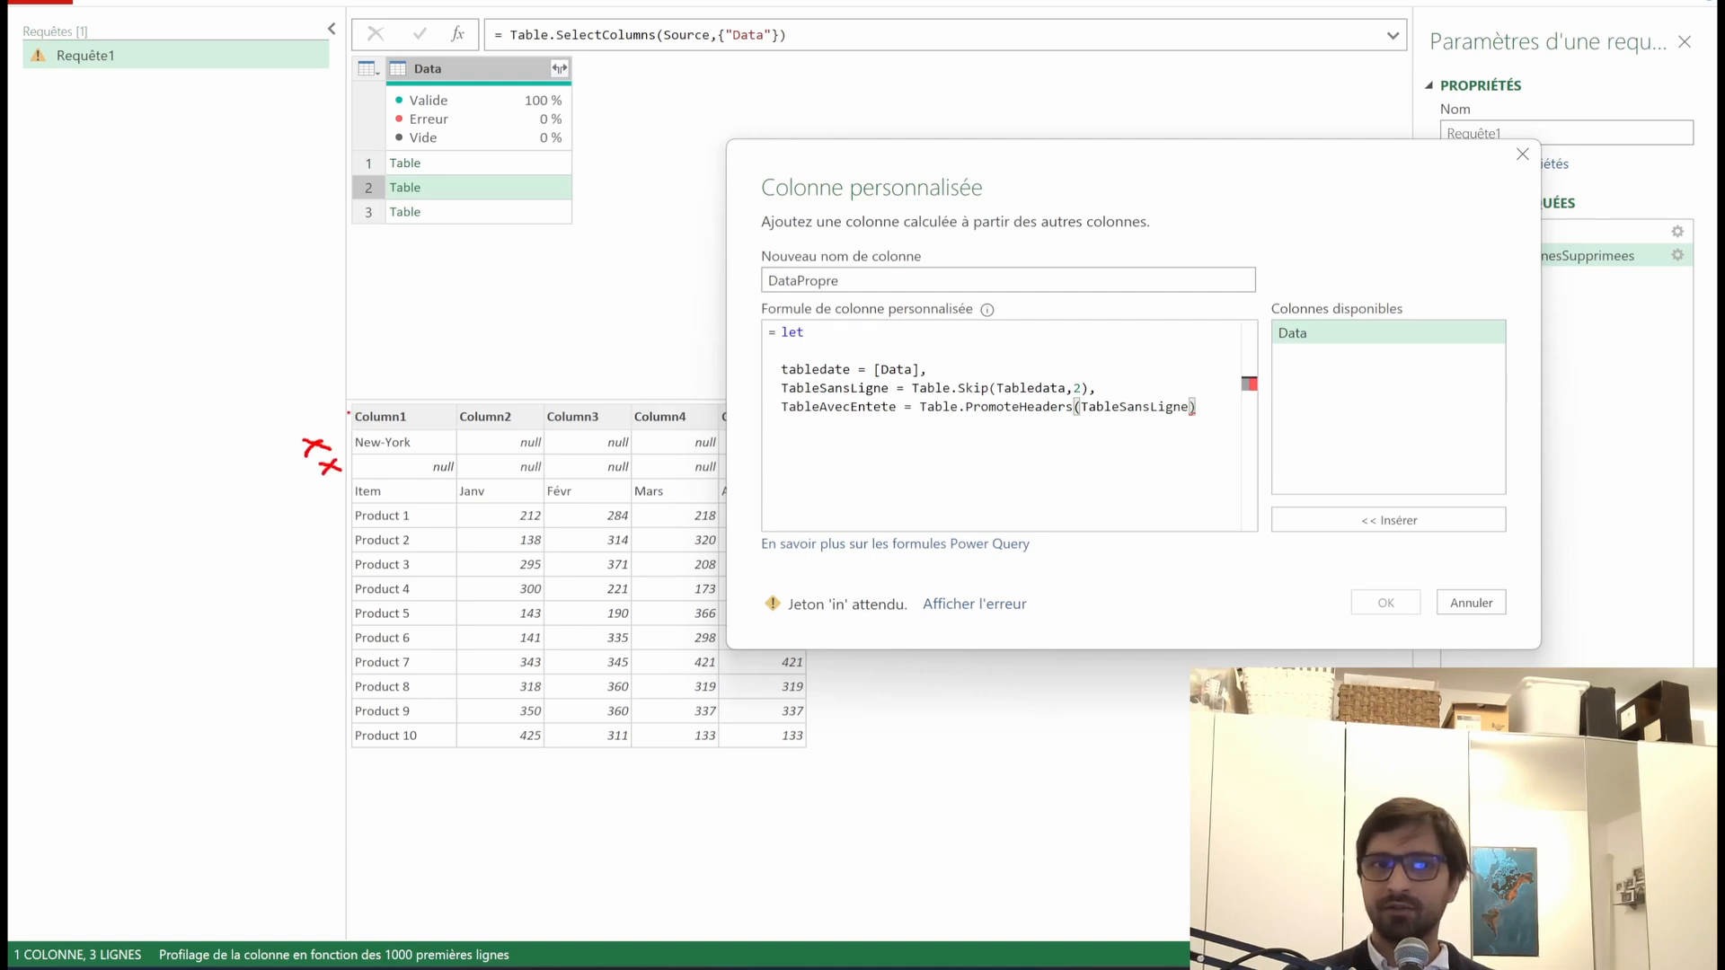
{"action": "mouse_move", "coordinate": [411, 402]}
{"action": "left_mouse_down"}
{"action": "mouse_move", "coordinate": [348, 404]}
{"action": "mouse_move", "coordinate": [423, 424]}
{"action": "mouse_move", "coordinate": [402, 401]}
{"action": "left_mouse_up"}
{"action": "mouse_move", "coordinate": [344, 480]}
{"action": "left_mouse_down"}
{"action": "mouse_move", "coordinate": [398, 485]}
{"action": "mouse_move", "coordinate": [377, 504]}
{"action": "mouse_move", "coordinate": [401, 482]}
{"action": "left_mouse_up"}
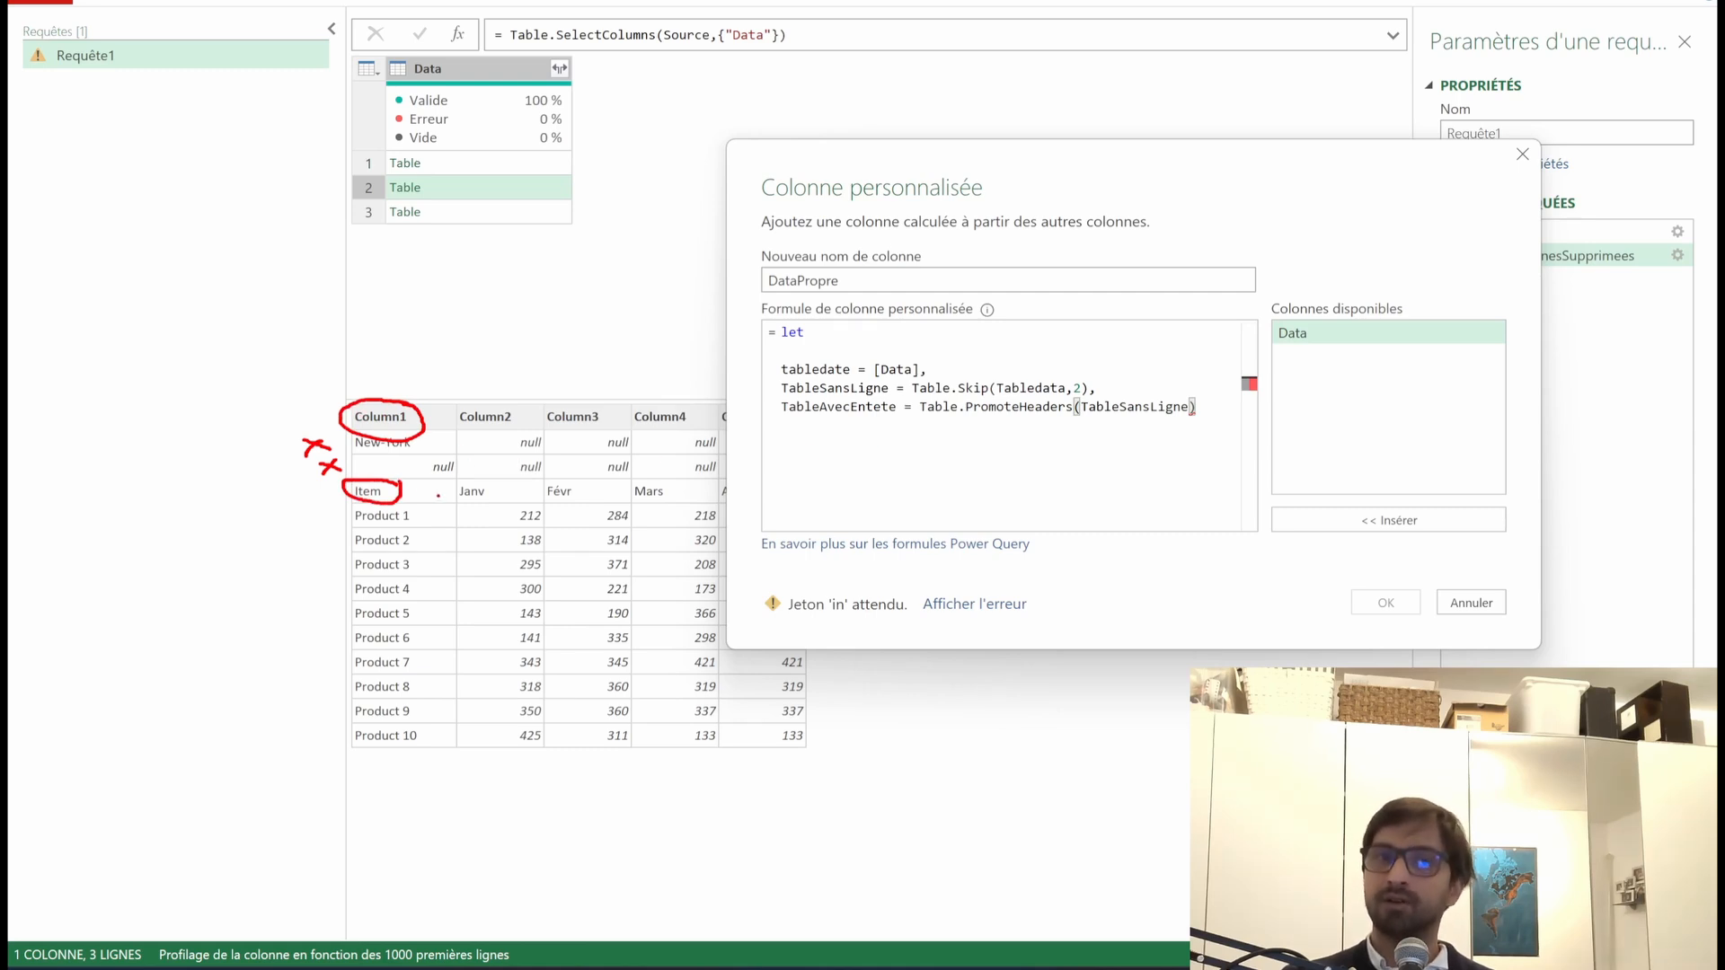
{"action": "mouse_move", "coordinate": [417, 490]}
{"action": "left_mouse_down"}
{"action": "mouse_move", "coordinate": [449, 476]}
{"action": "mouse_move", "coordinate": [447, 420]}
{"action": "left_mouse_up"}
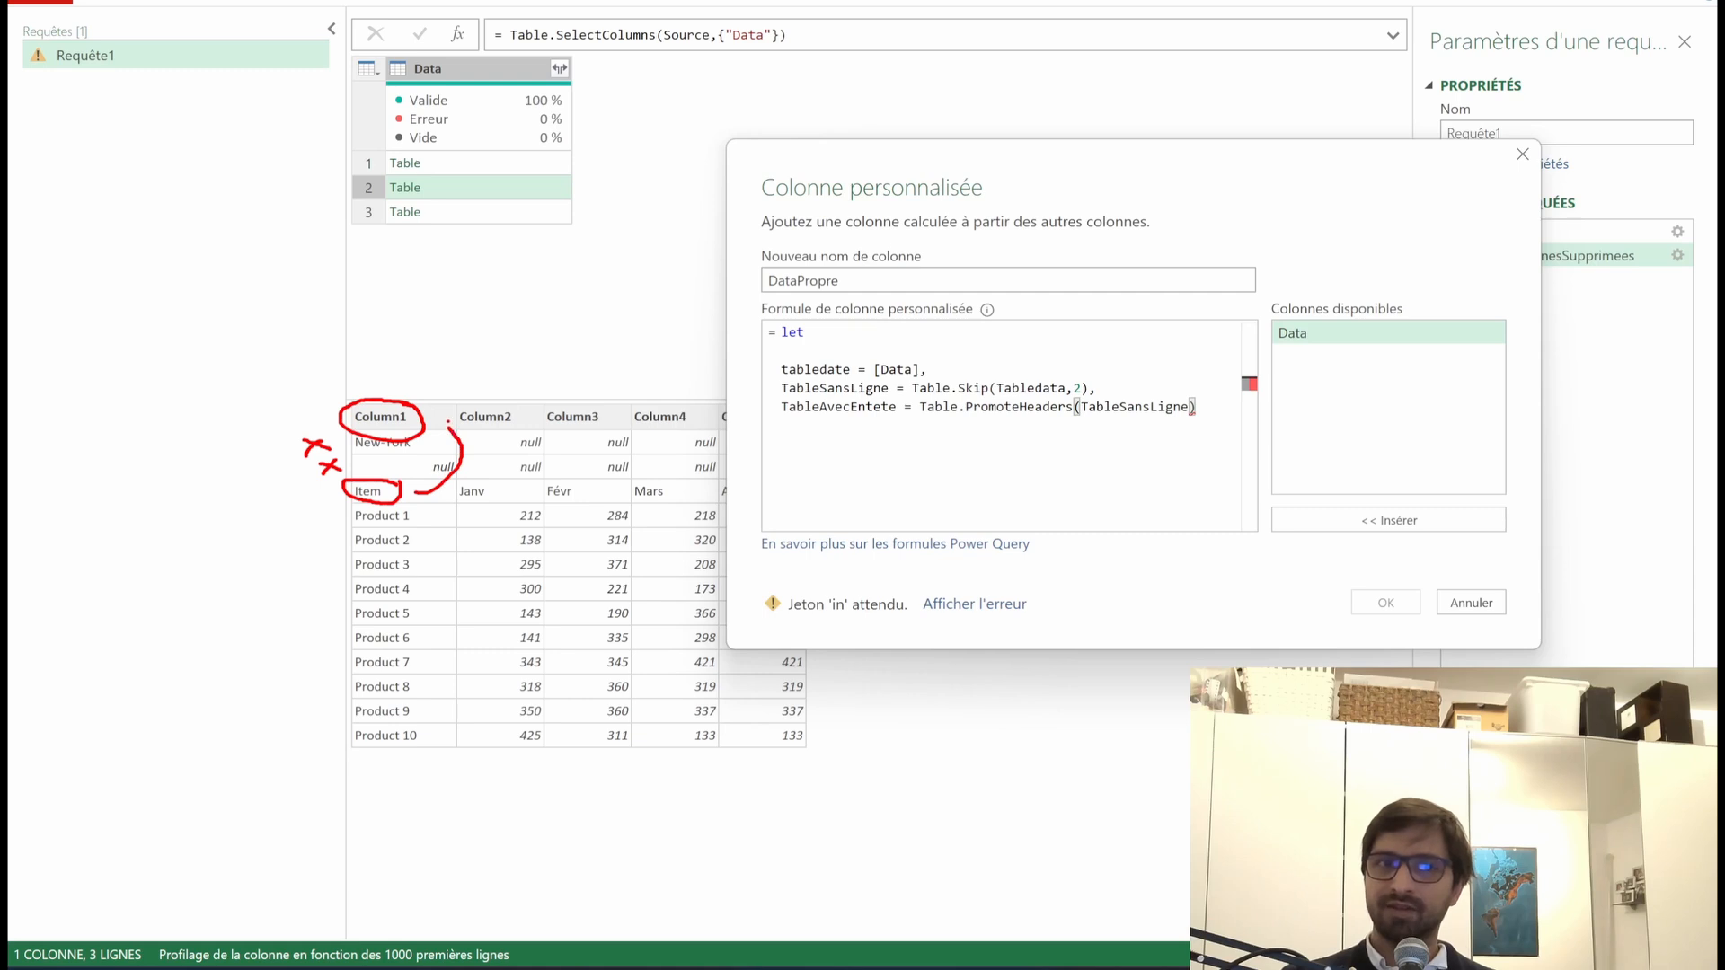
{"action": "left_click_drag", "start_coordinate": [513, 494], "coordinate": [536, 403]}
{"action": "left_click_drag", "start_coordinate": [622, 504], "coordinate": [620, 419]}
{"action": "key", "text": "Escape"}
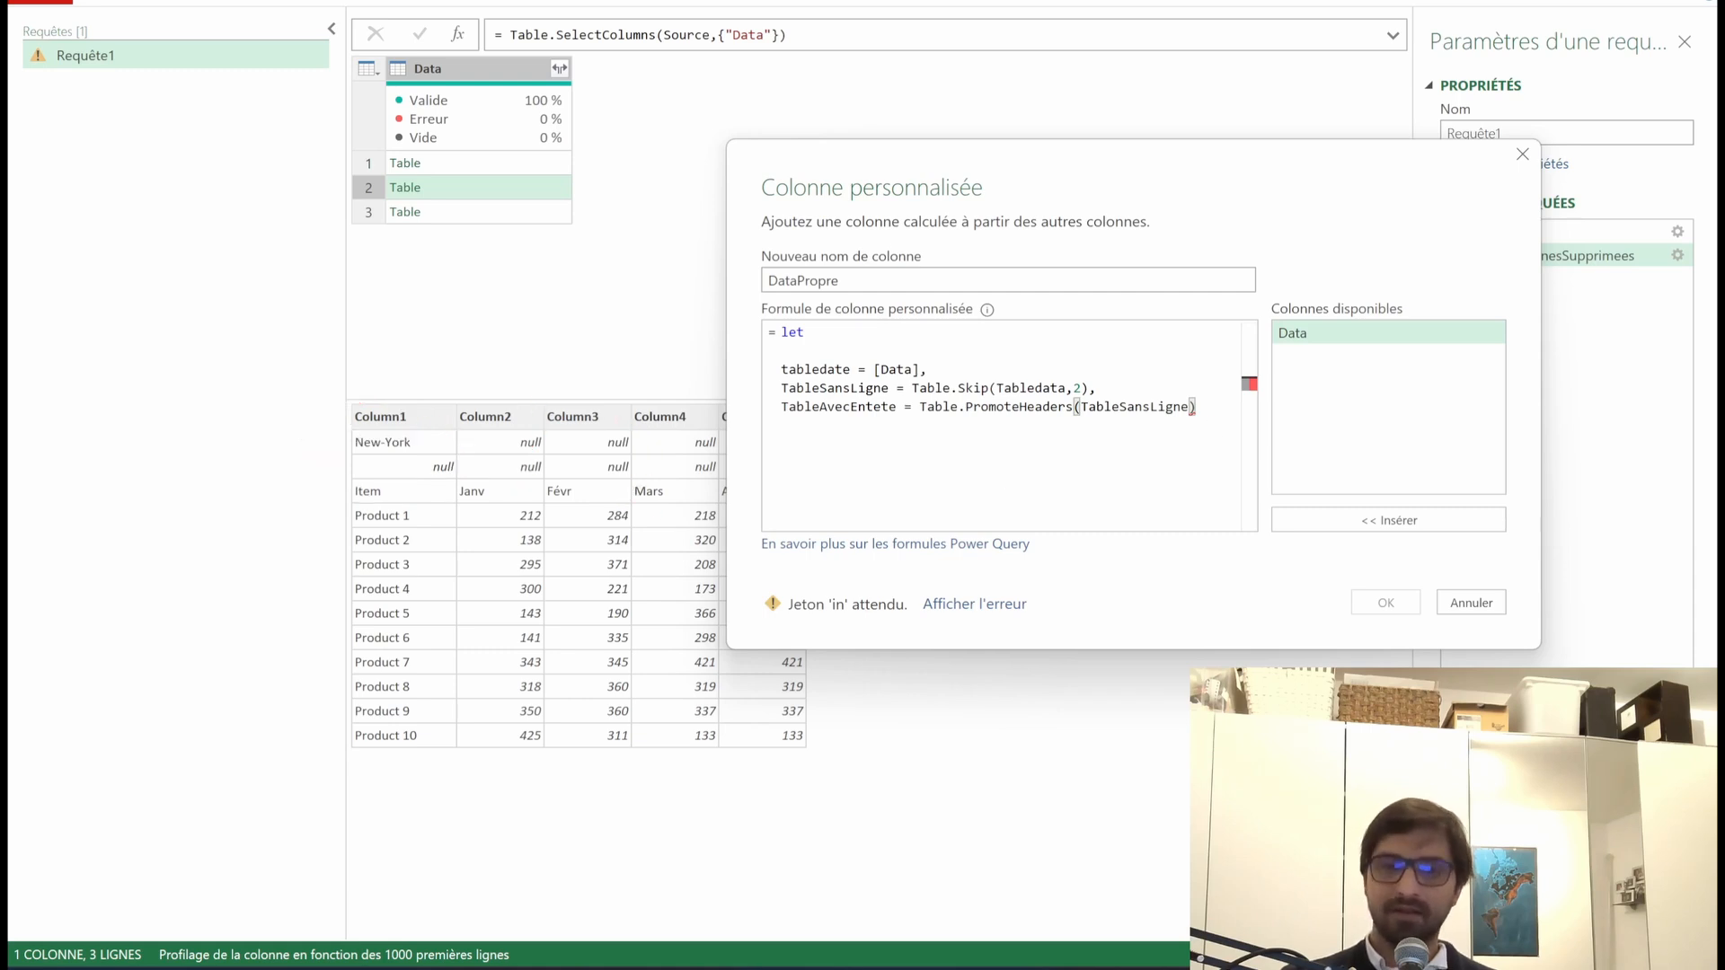
Step: Finish the formula with in TableAvecEntete, make Table.Skip reference tabledate, and create the DataPropre column
{"action": "key", "text": "Return"}
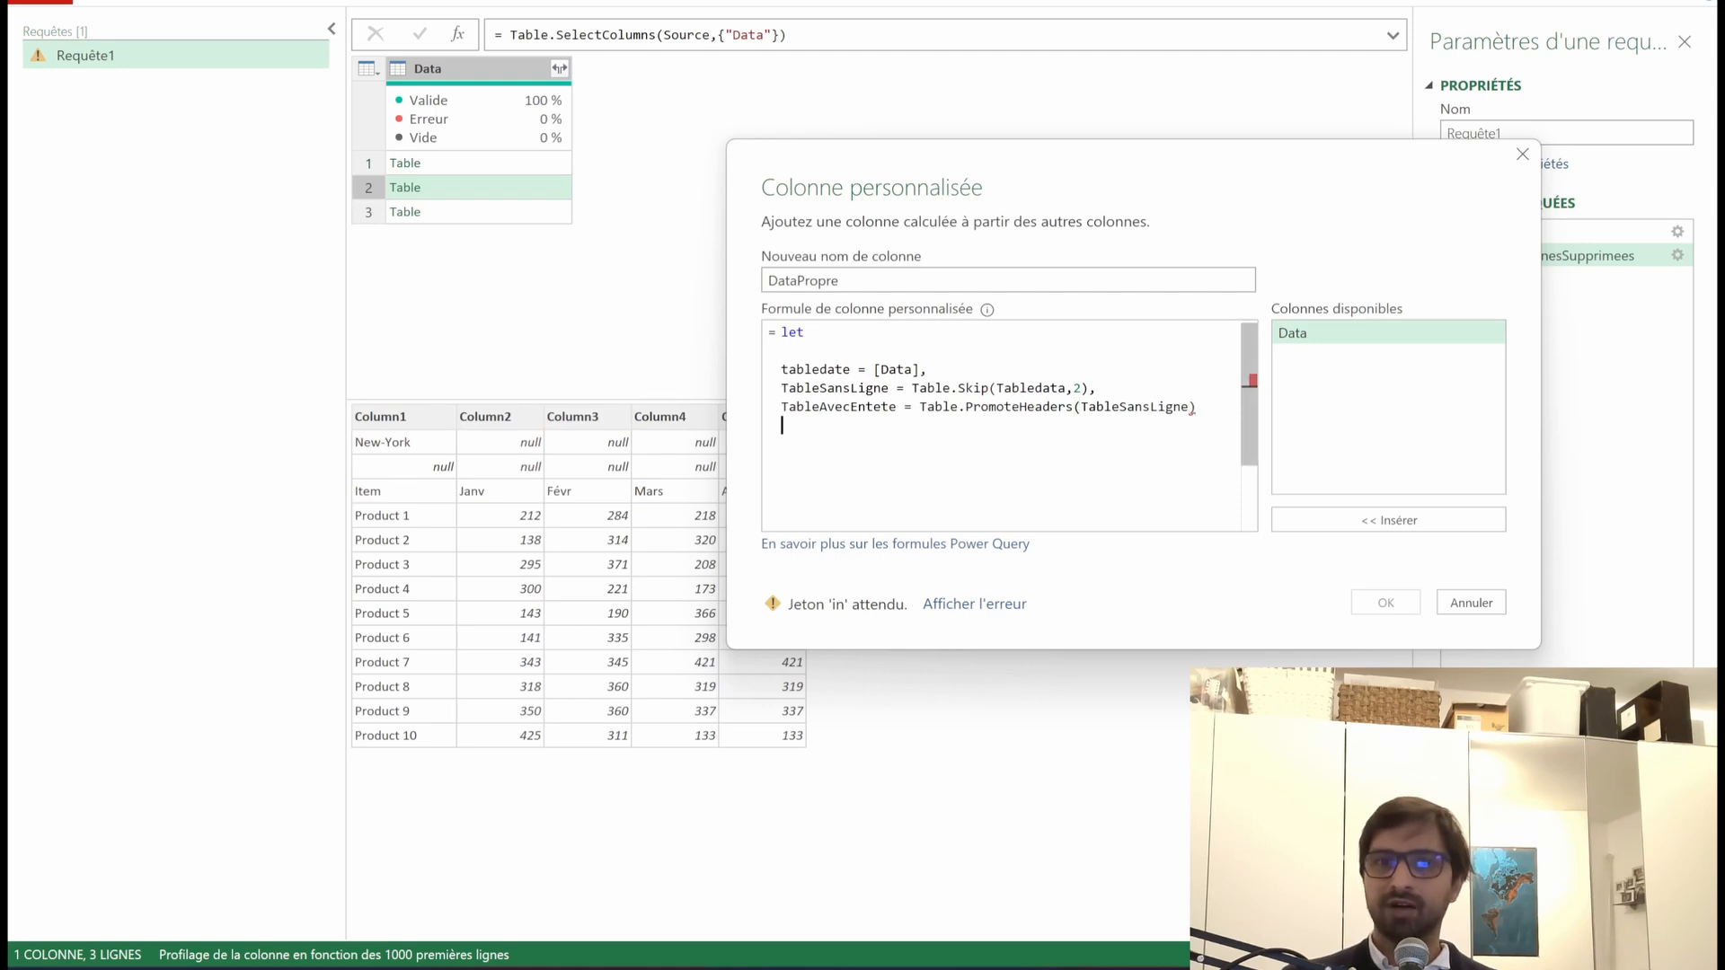
{"action": "type", "text": "in"}
{"action": "key", "text": "Return"}
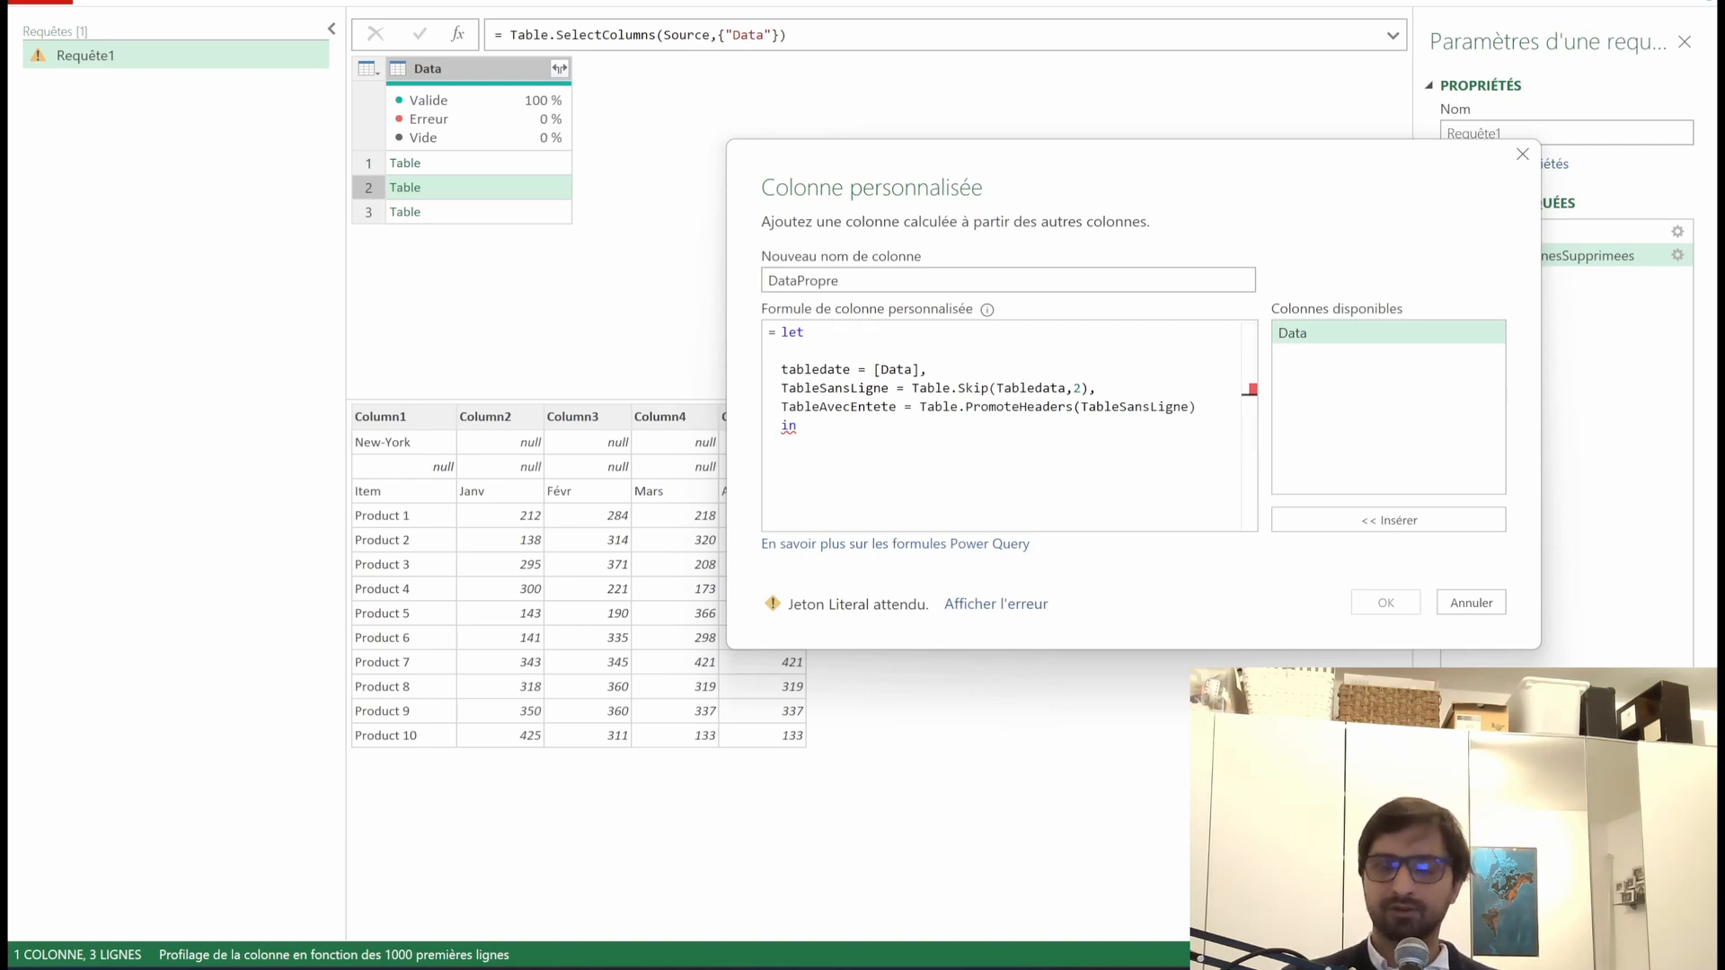
{"action": "type", "text": "Table.PromoteHeaders"}
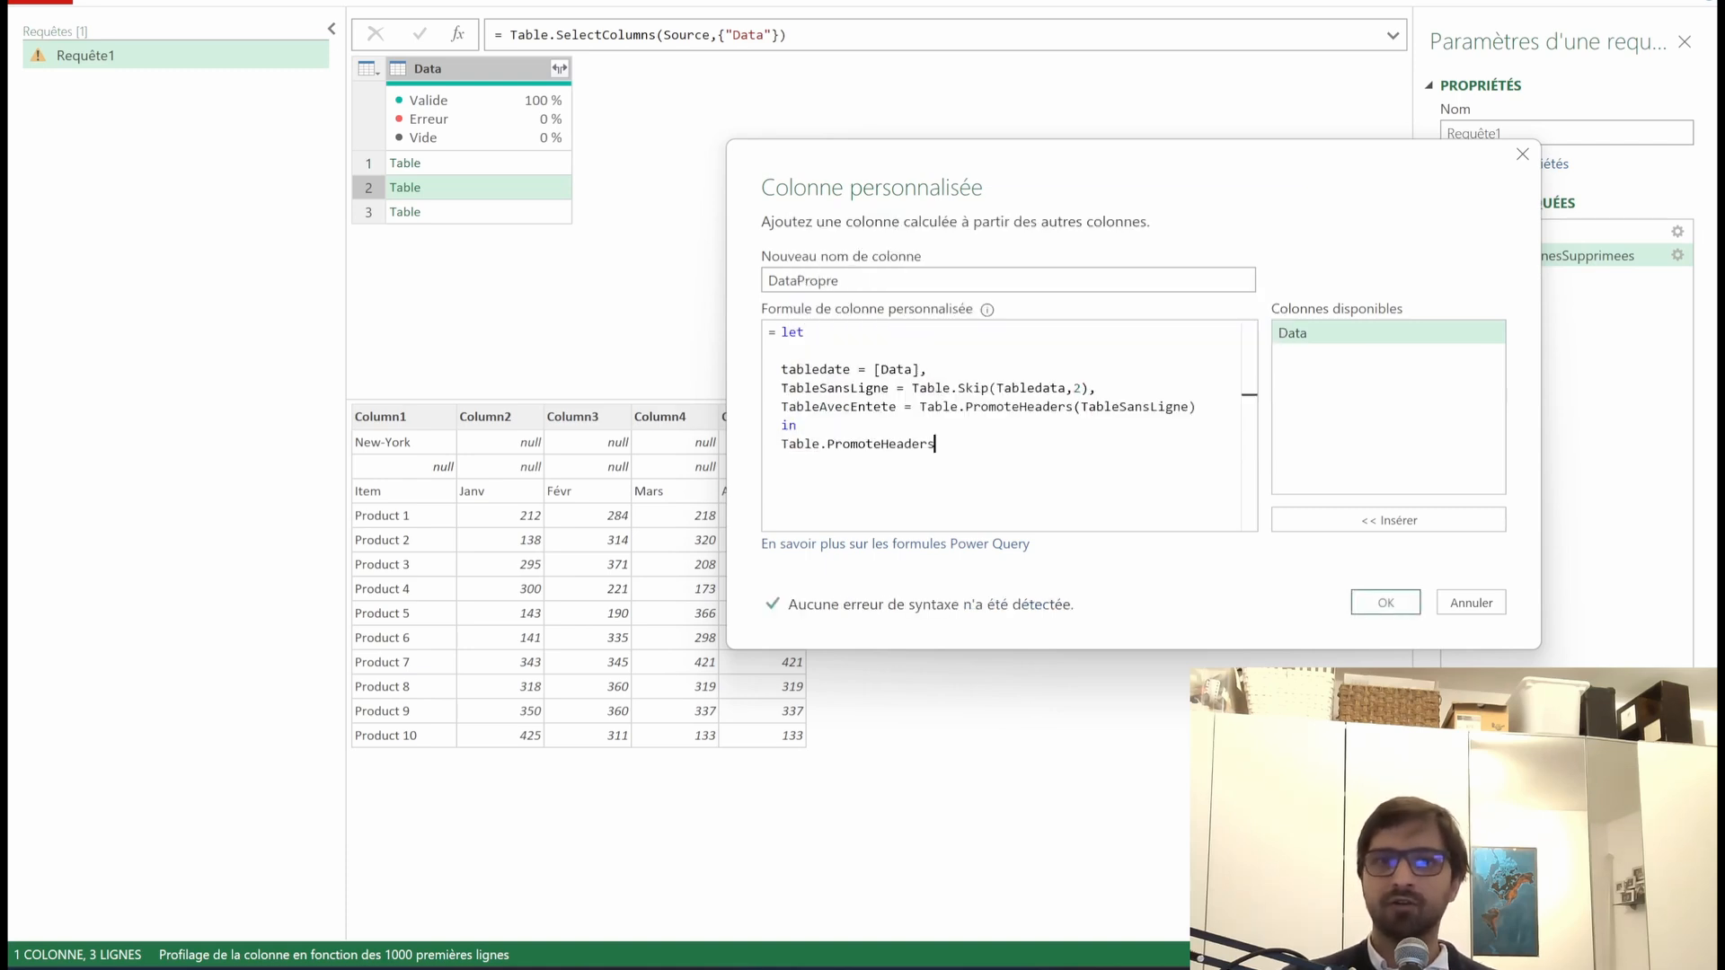
{"action": "key", "text": "BackSpace"}
{"action": "key", "text": "BackSpace"}
{"action": "key", "text": "BackSpace"}
{"action": "key", "text": "BackSpace"}
{"action": "key", "text": "BackSpace"}
{"action": "key", "text": "BackSpace"}
{"action": "key", "text": "BackSpace"}
{"action": "key", "text": "BackSpace"}
{"action": "key", "text": "BackSpace"}
{"action": "key", "text": "BackSpace"}
{"action": "key", "text": "BackSpace"}
{"action": "key", "text": "BackSpace"}
{"action": "key", "text": "BackSpace"}
{"action": "key", "text": "BackSpace"}
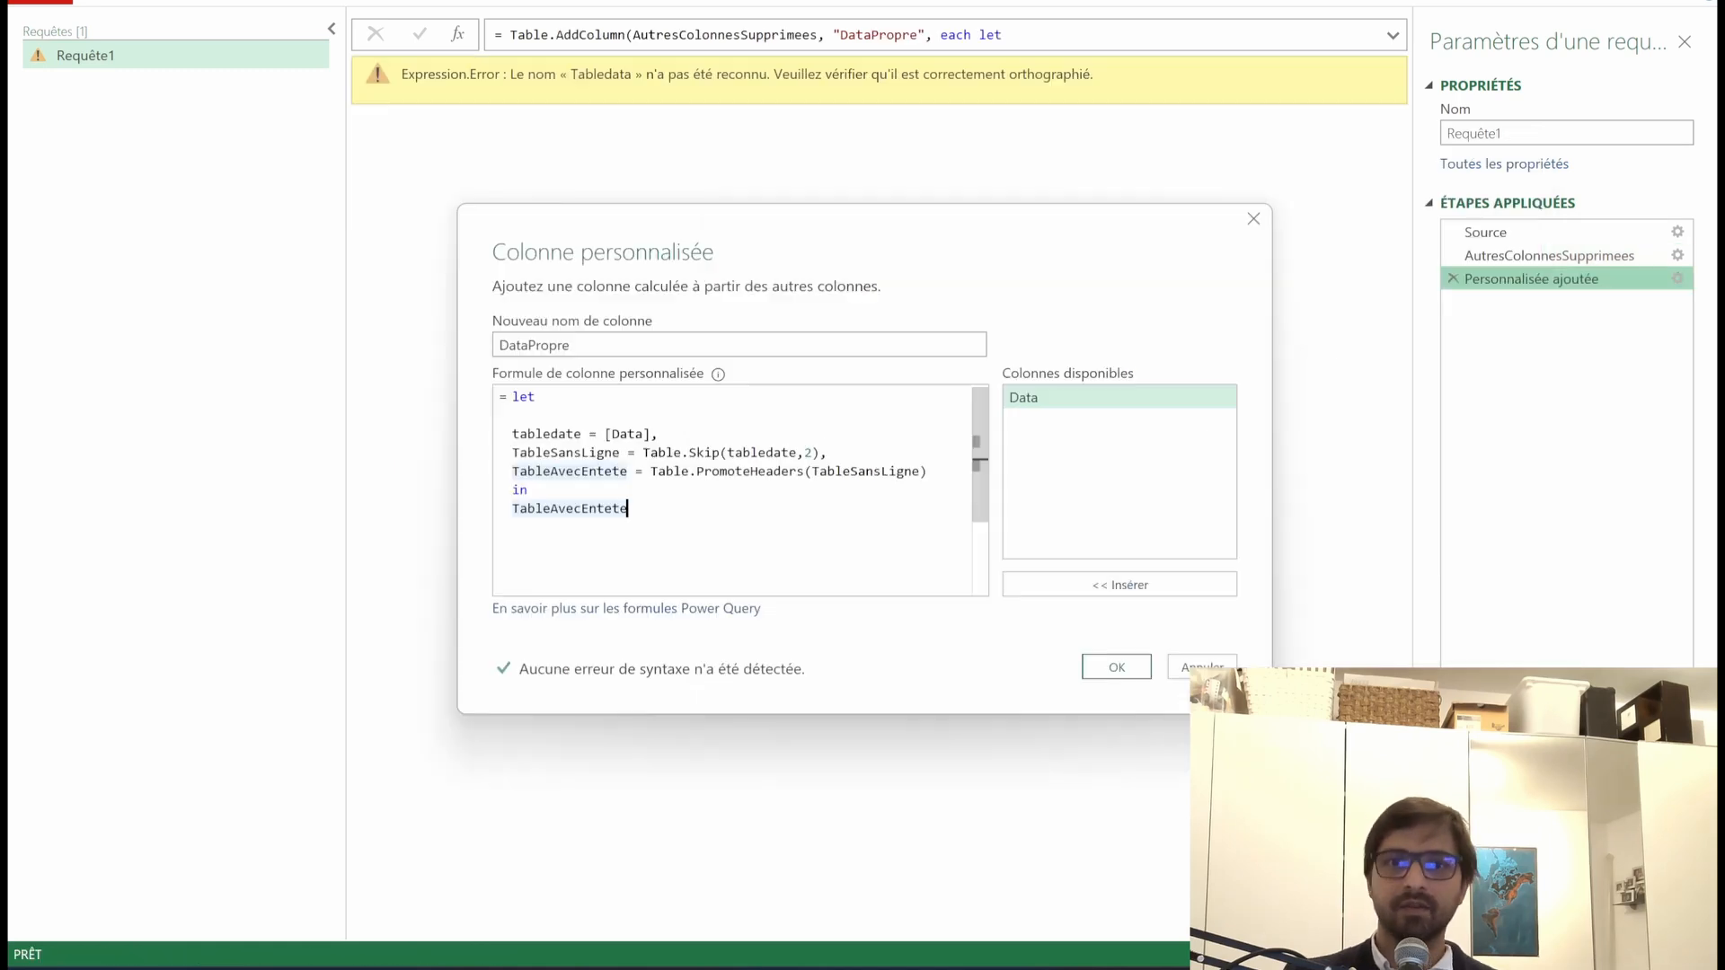
{"action": "left_click", "coordinate": [1117, 668]}
Step: Preview the cleaned nested tables in DataPropre and check their headers, and preview the first original table in Data for comparison
{"action": "left_click", "coordinate": [669, 163]}
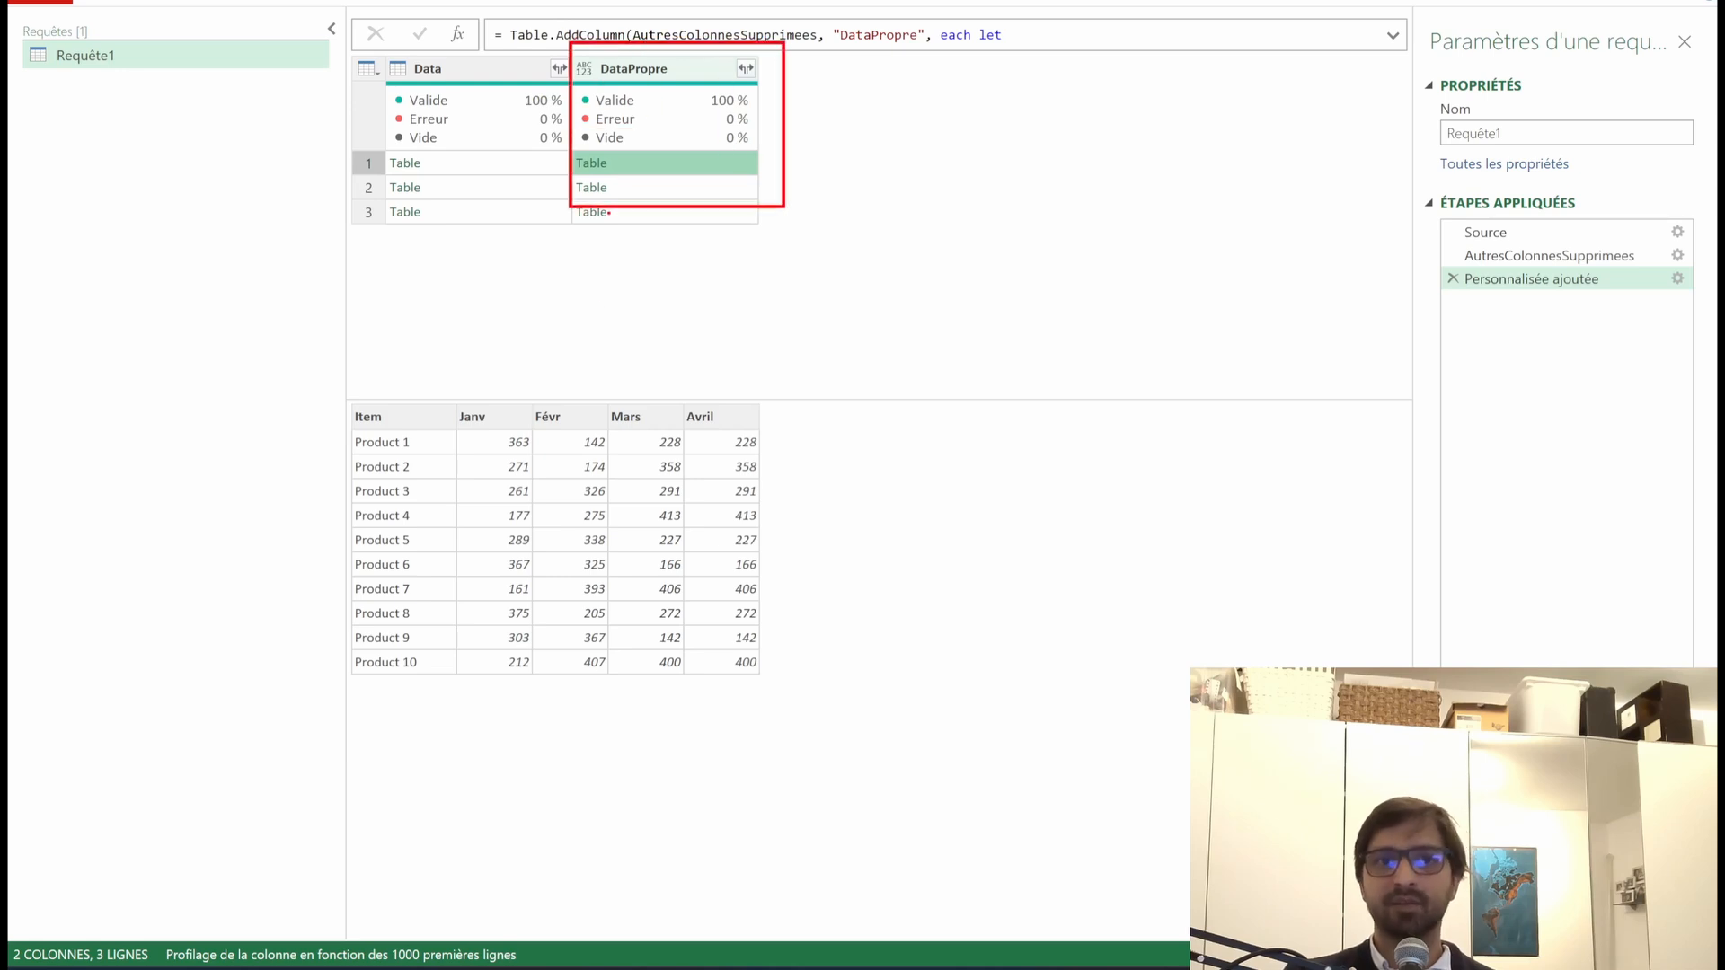
{"action": "key", "text": "Escape"}
{"action": "key", "text": "Down"}
{"action": "key", "text": "Down"}
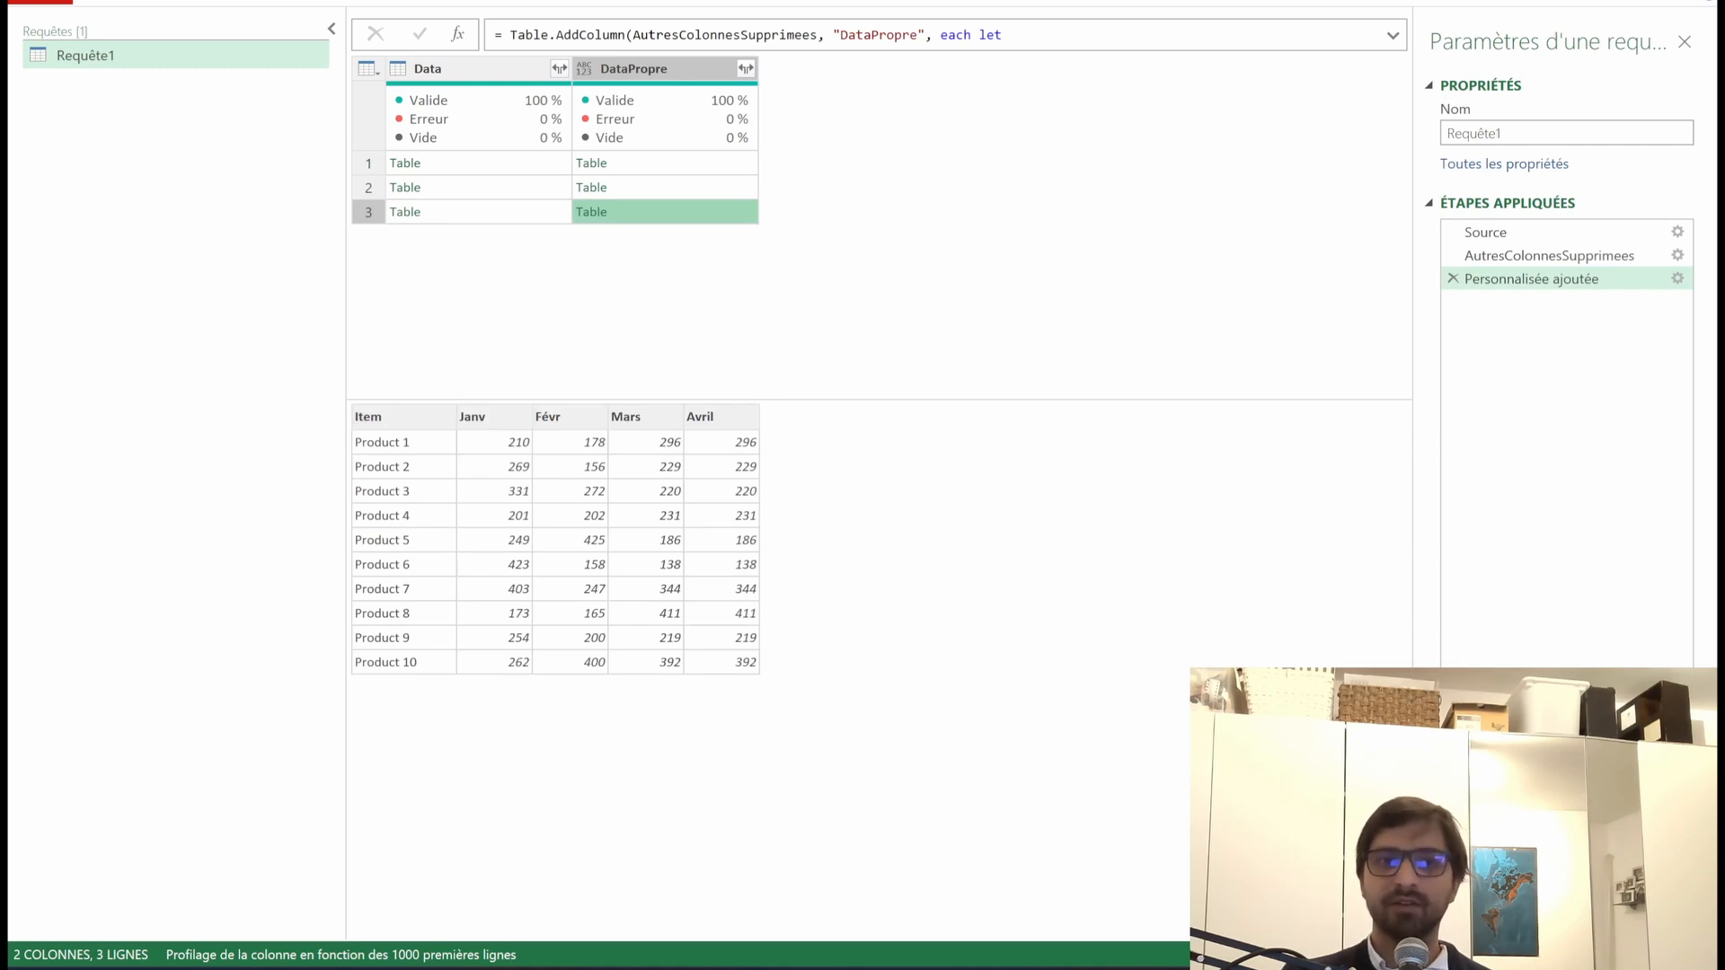
{"action": "mouse_move", "coordinate": [345, 403]}
{"action": "left_mouse_down"}
{"action": "mouse_move", "coordinate": [587, 437]}
{"action": "mouse_move", "coordinate": [648, 391]}
{"action": "mouse_move", "coordinate": [375, 398]}
{"action": "left_mouse_up"}
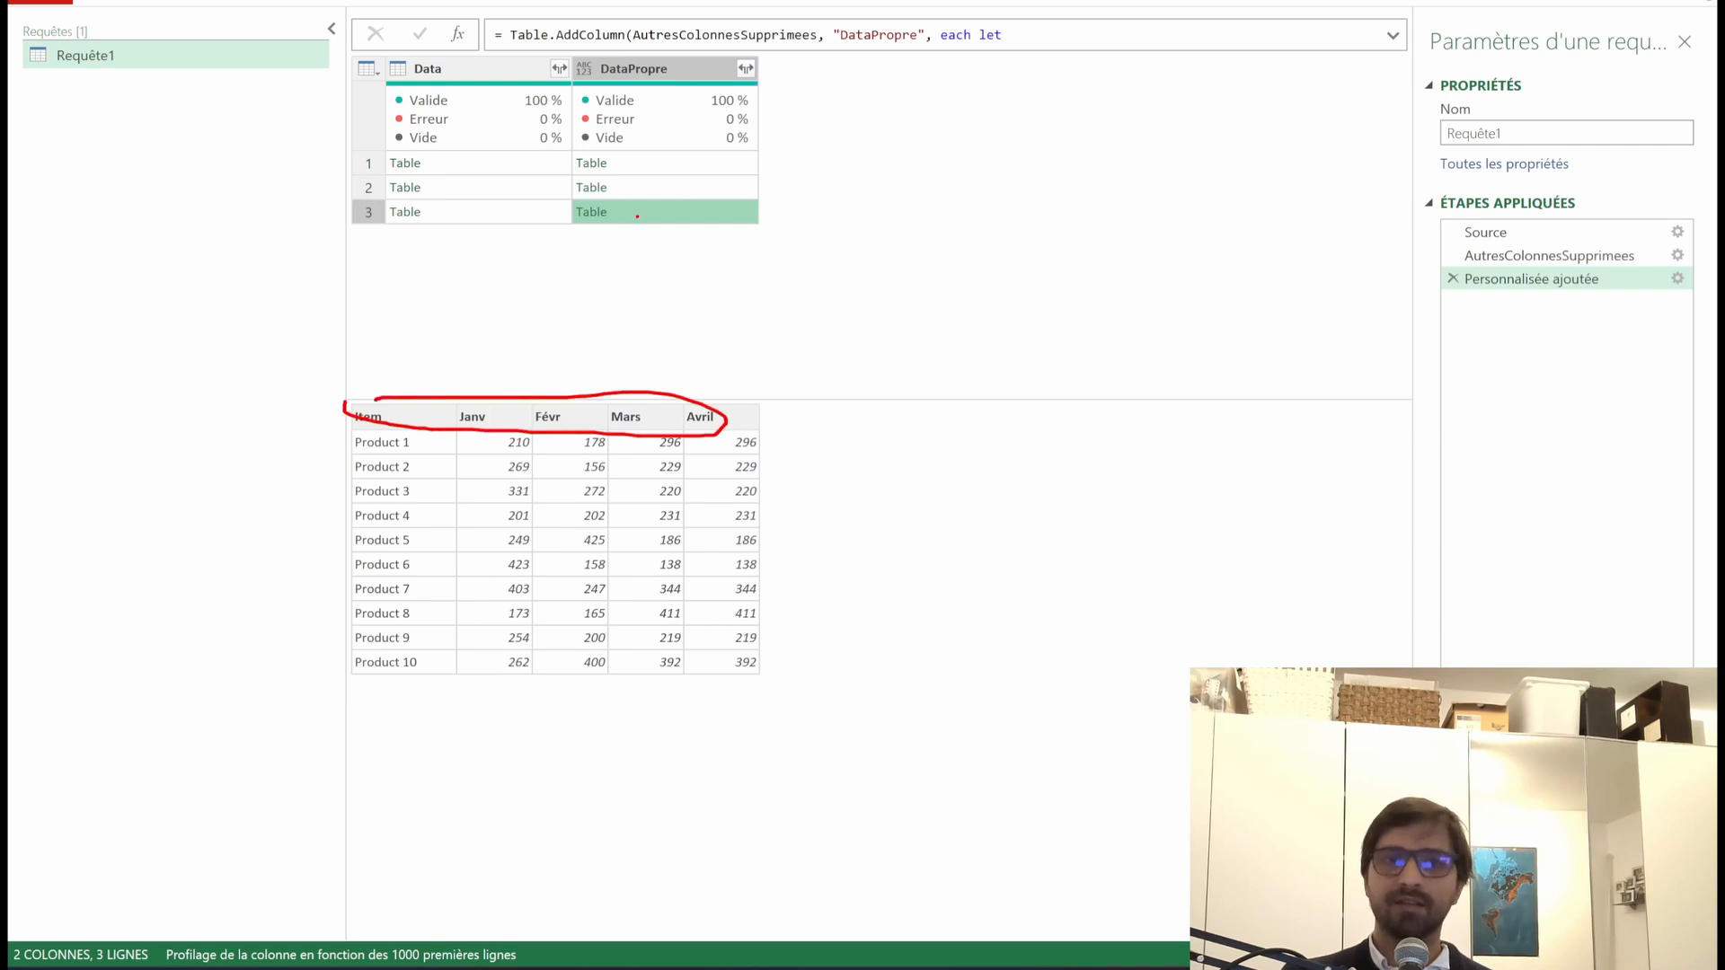
{"action": "key", "text": "Escape"}
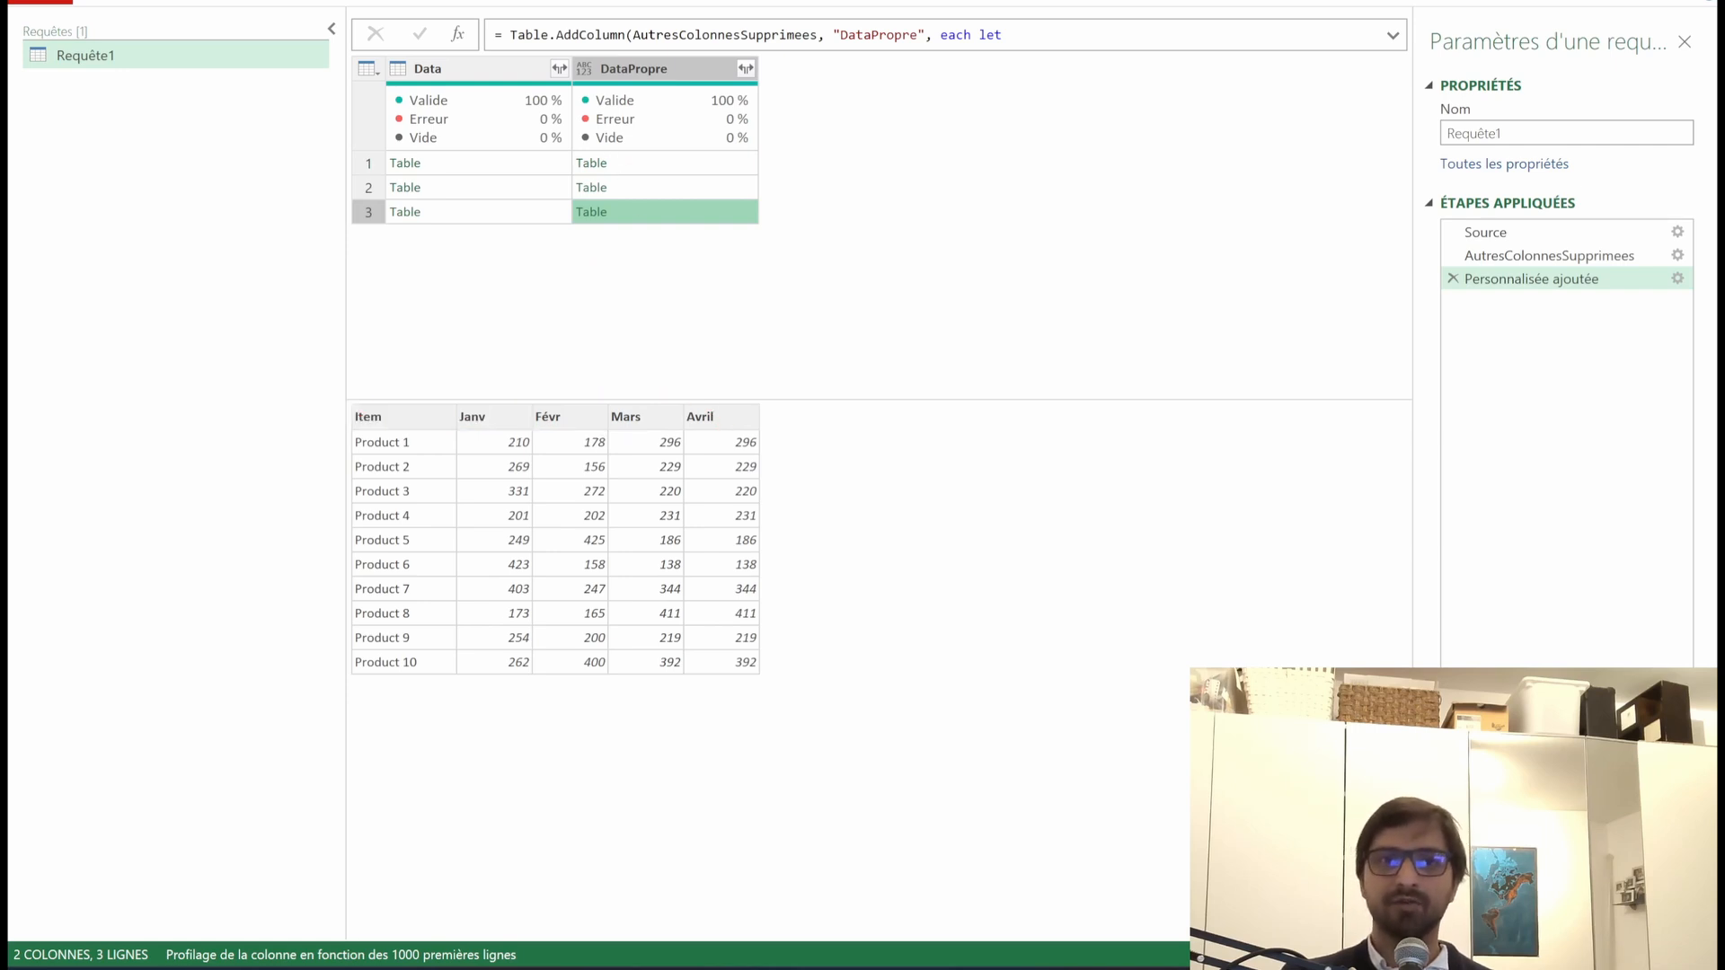
{"action": "left_click", "coordinate": [485, 163]}
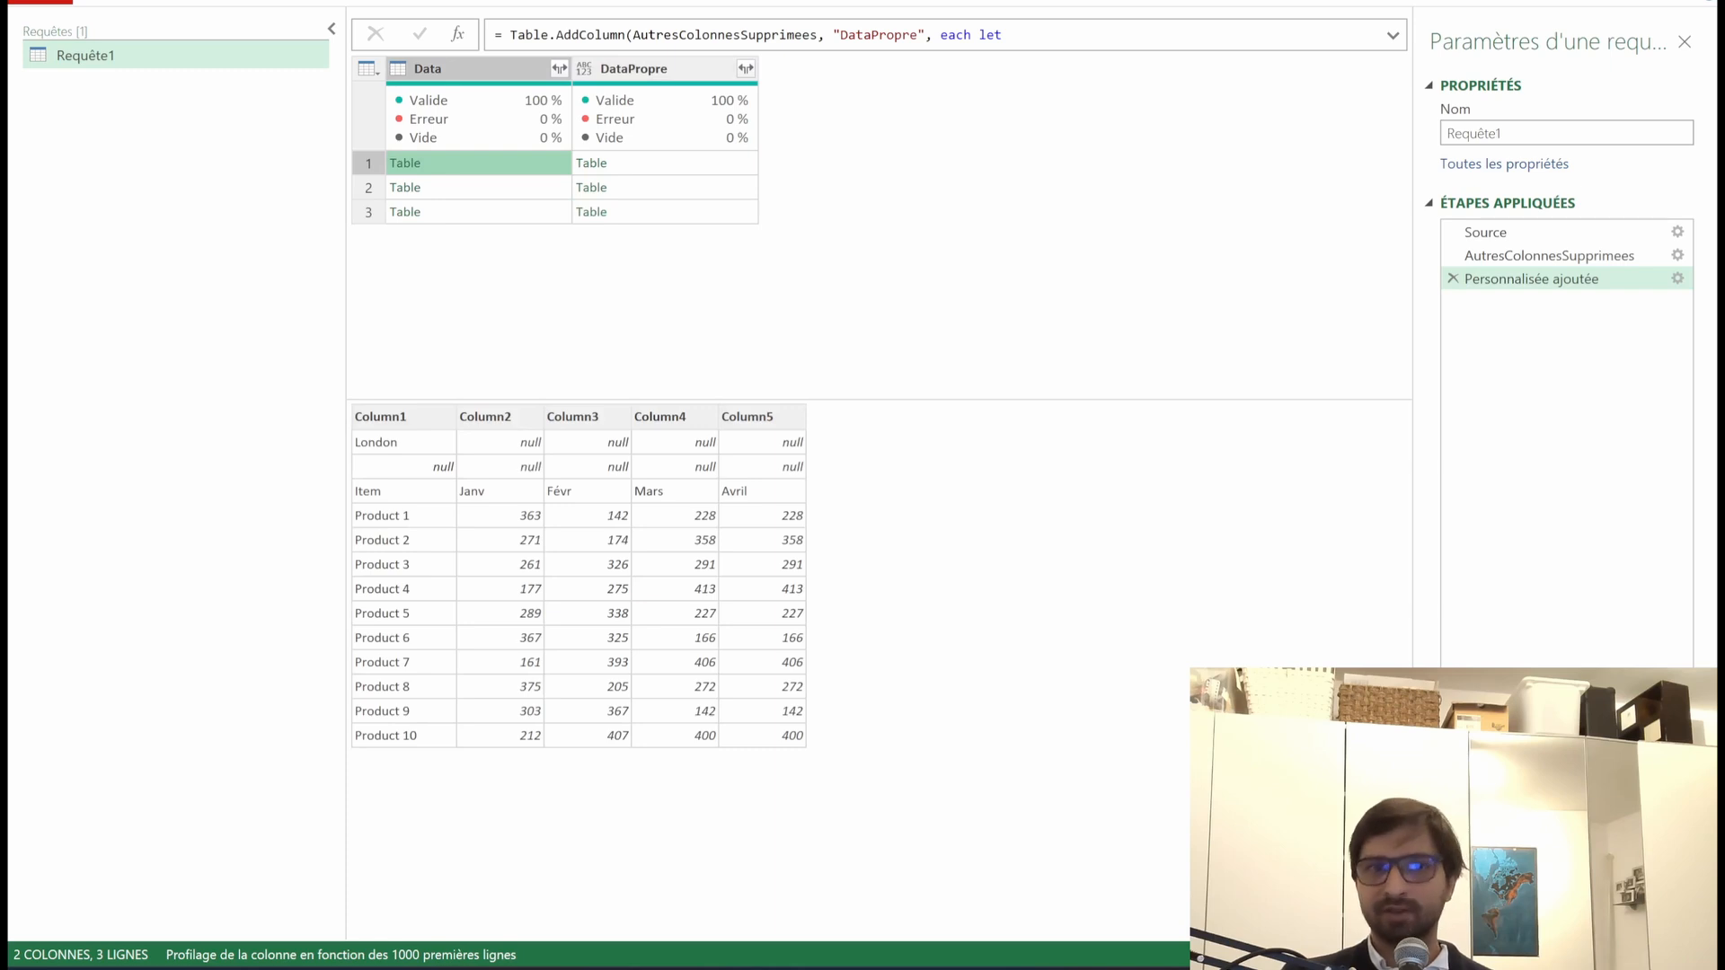
Step: Rename the applied step that adds the custom column as DonneesPropre
{"action": "left_click", "coordinate": [672, 163]}
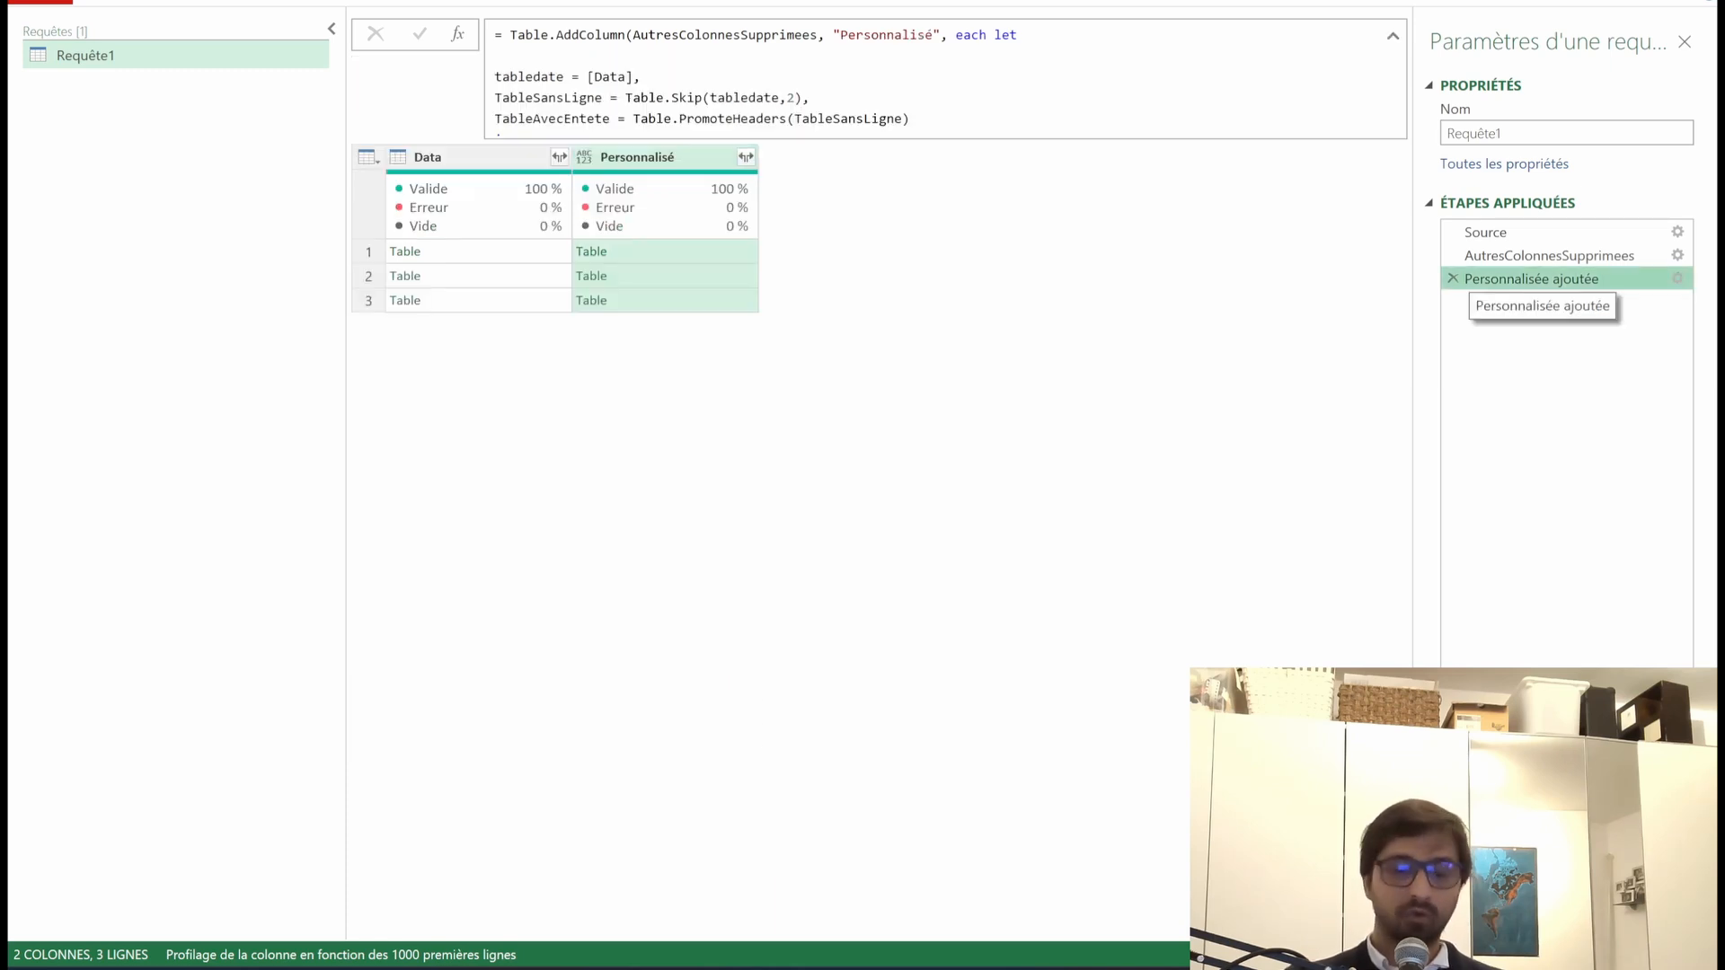
{"action": "double_click", "coordinate": [1532, 278]}
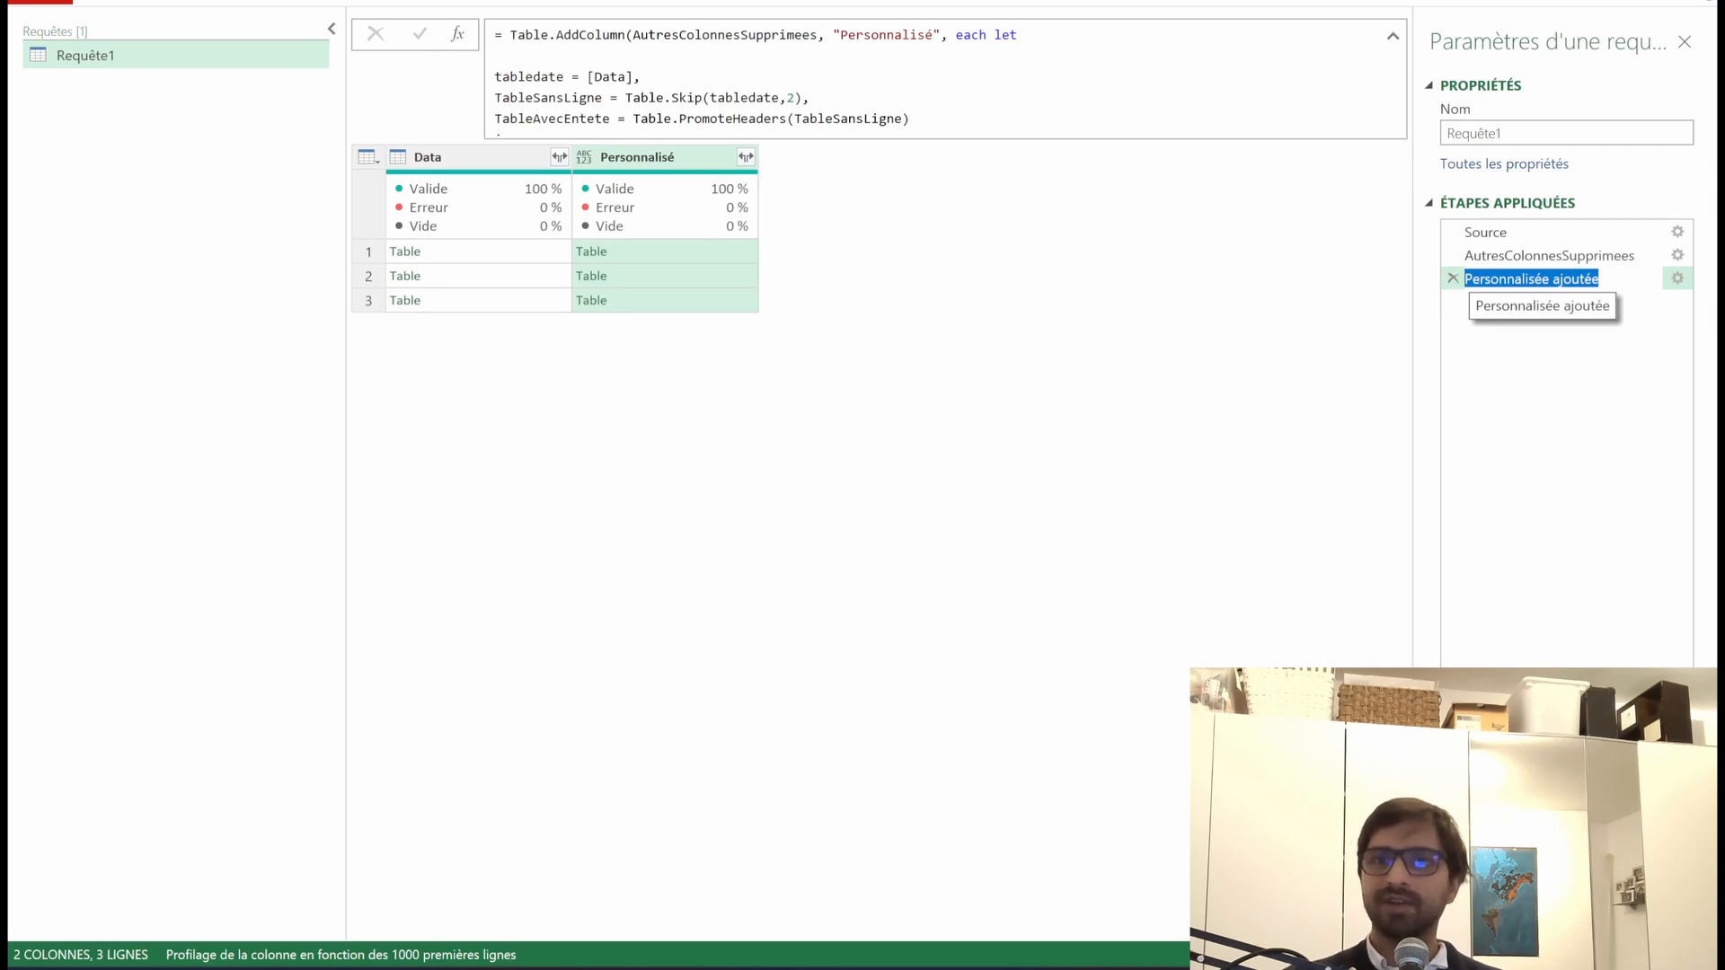
{"action": "type", "text": "DonneesPr"}
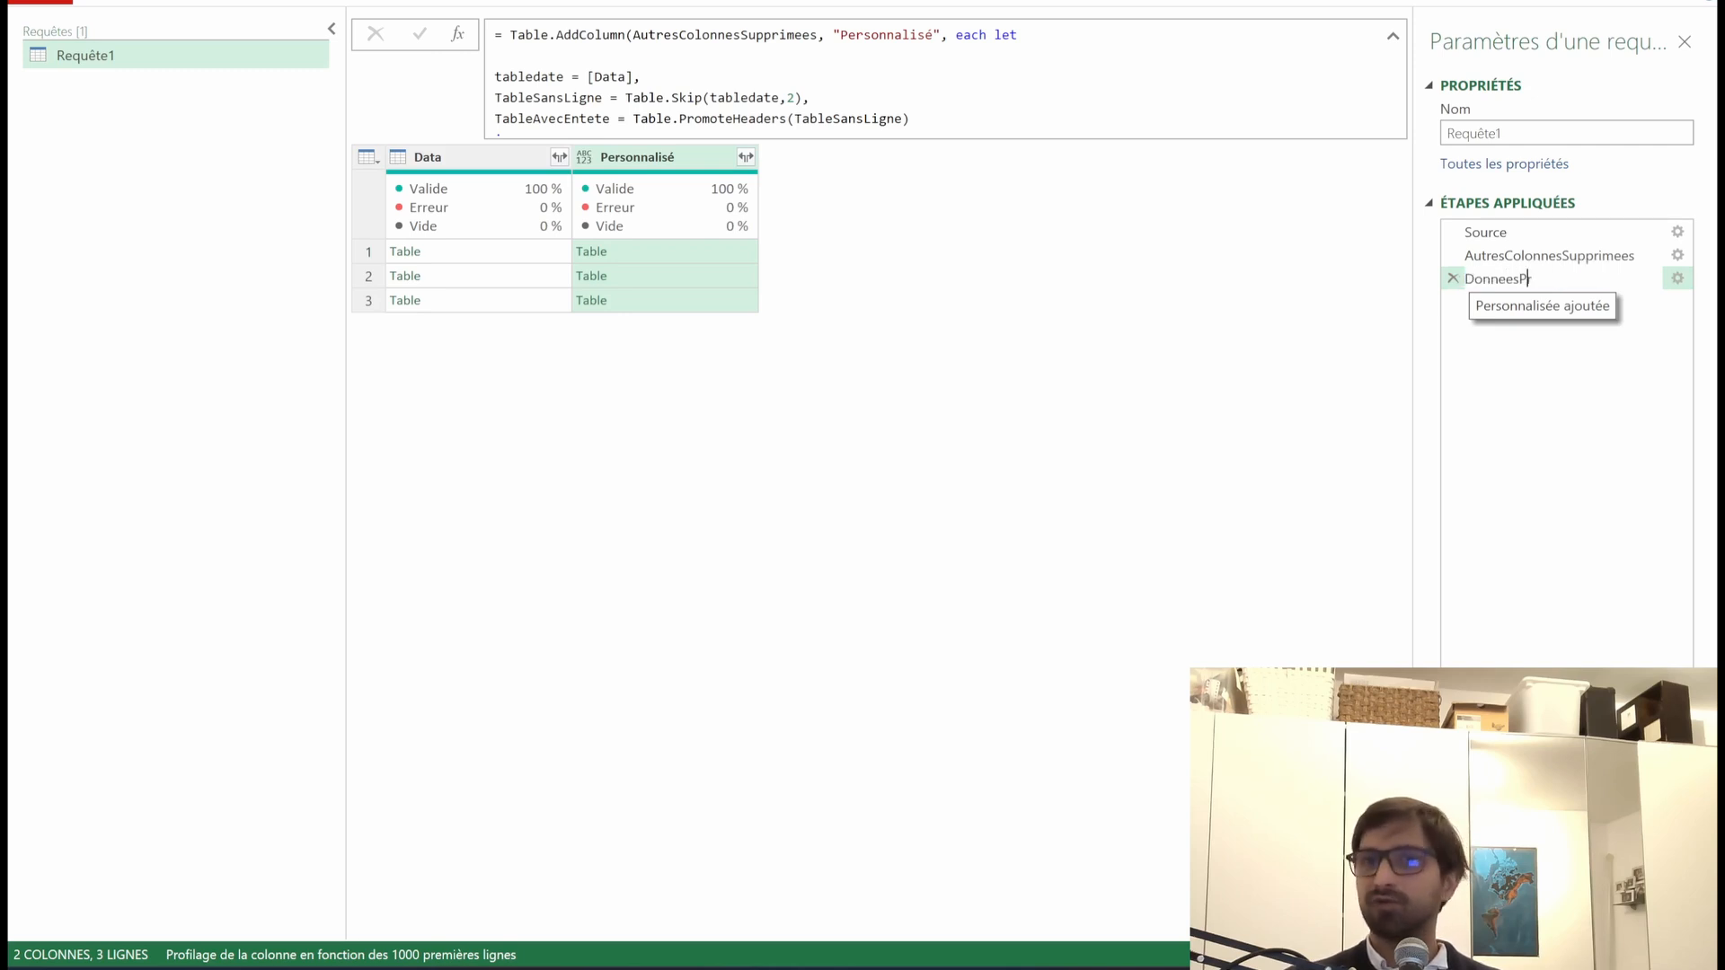
{"action": "type", "text": "opre"}
{"action": "key", "text": "Return"}
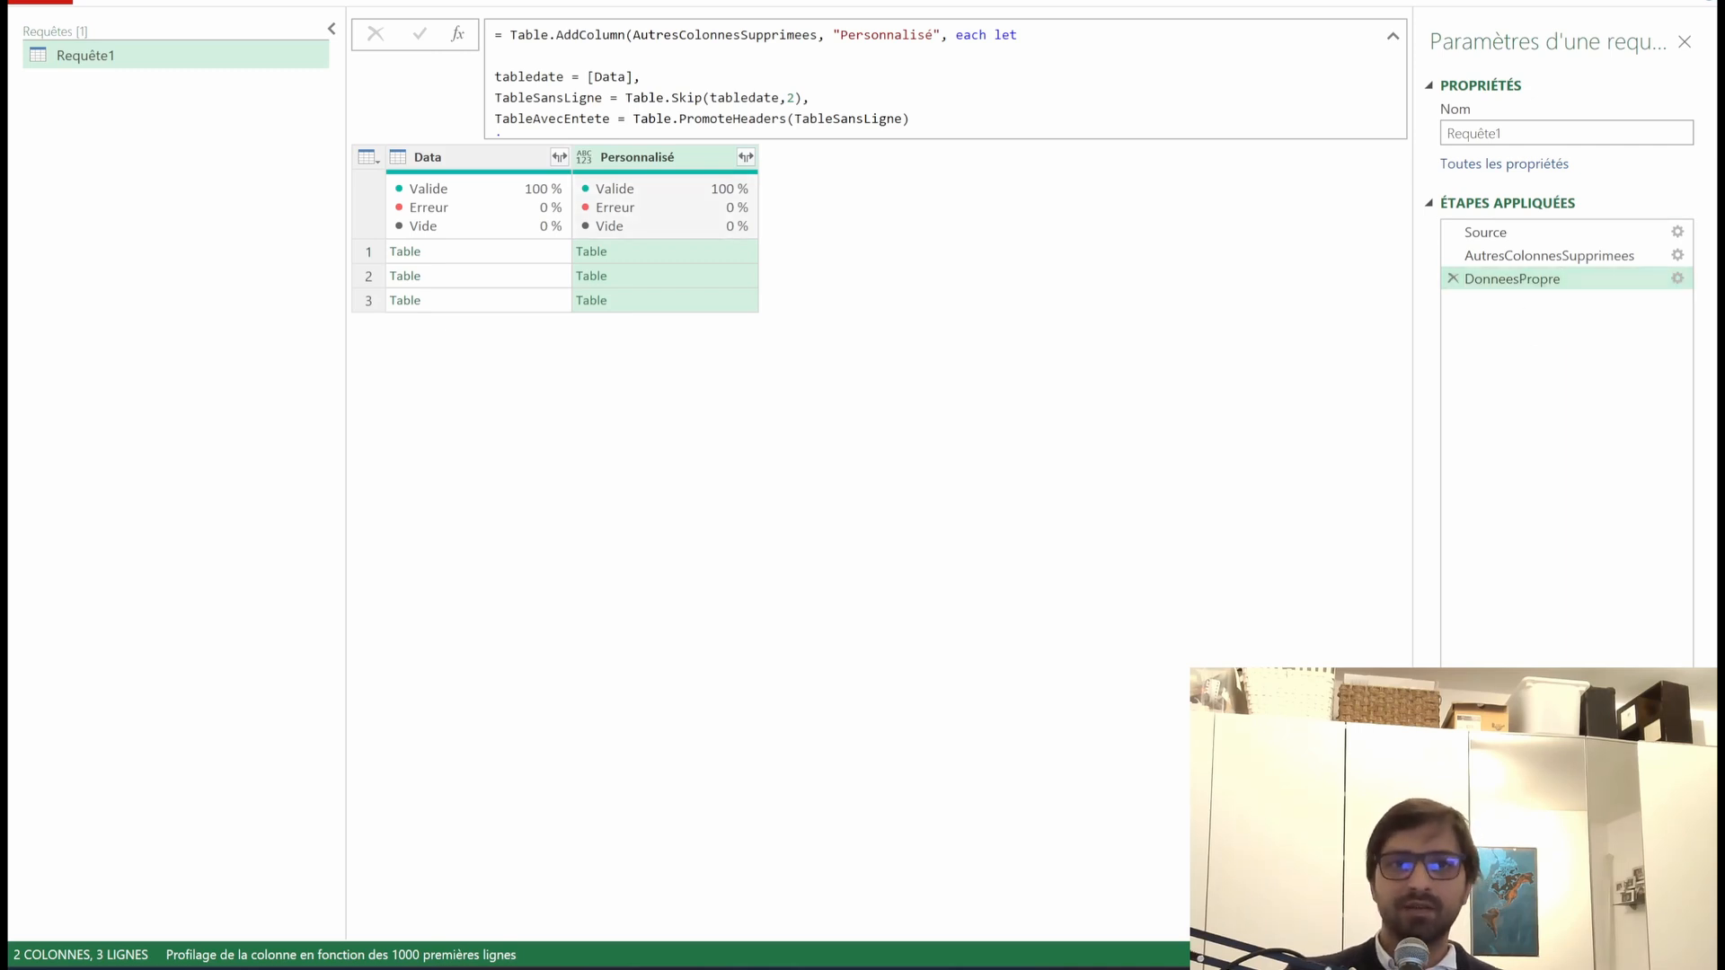
Step: Preview the first cleaned table and the first original table in Data to compare their columns and the city value above the headers
{"action": "left_click", "coordinate": [676, 252]}
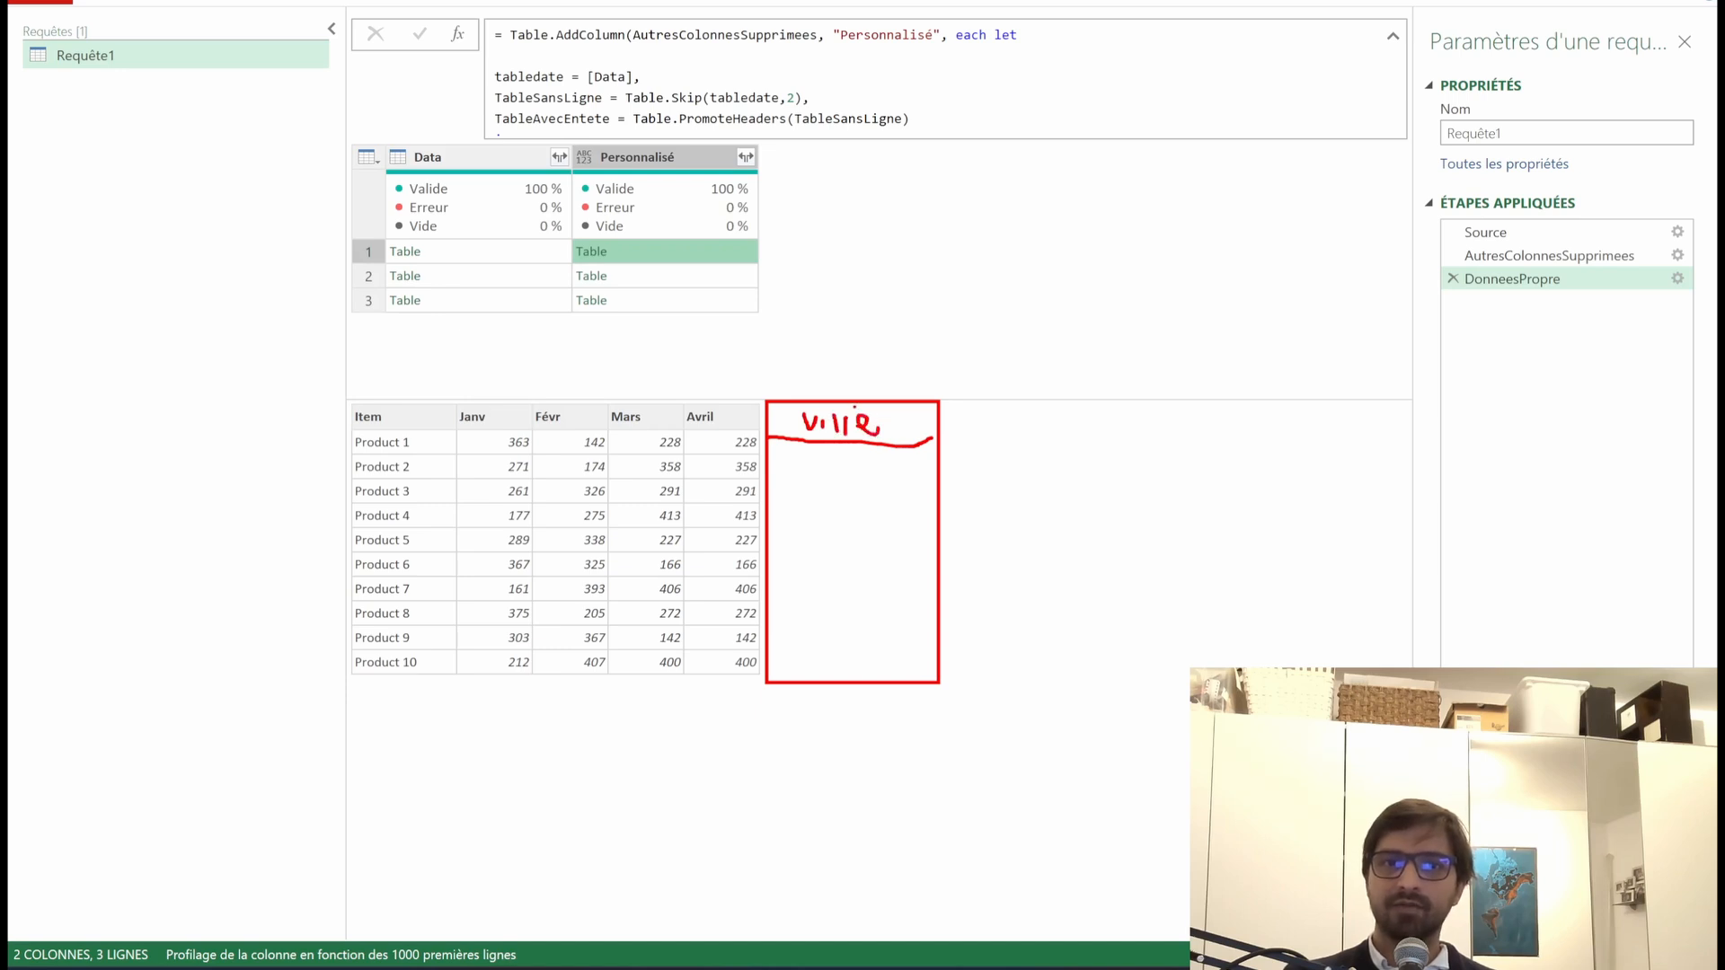
{"action": "key", "text": "Escape"}
{"action": "left_click", "coordinate": [490, 252]}
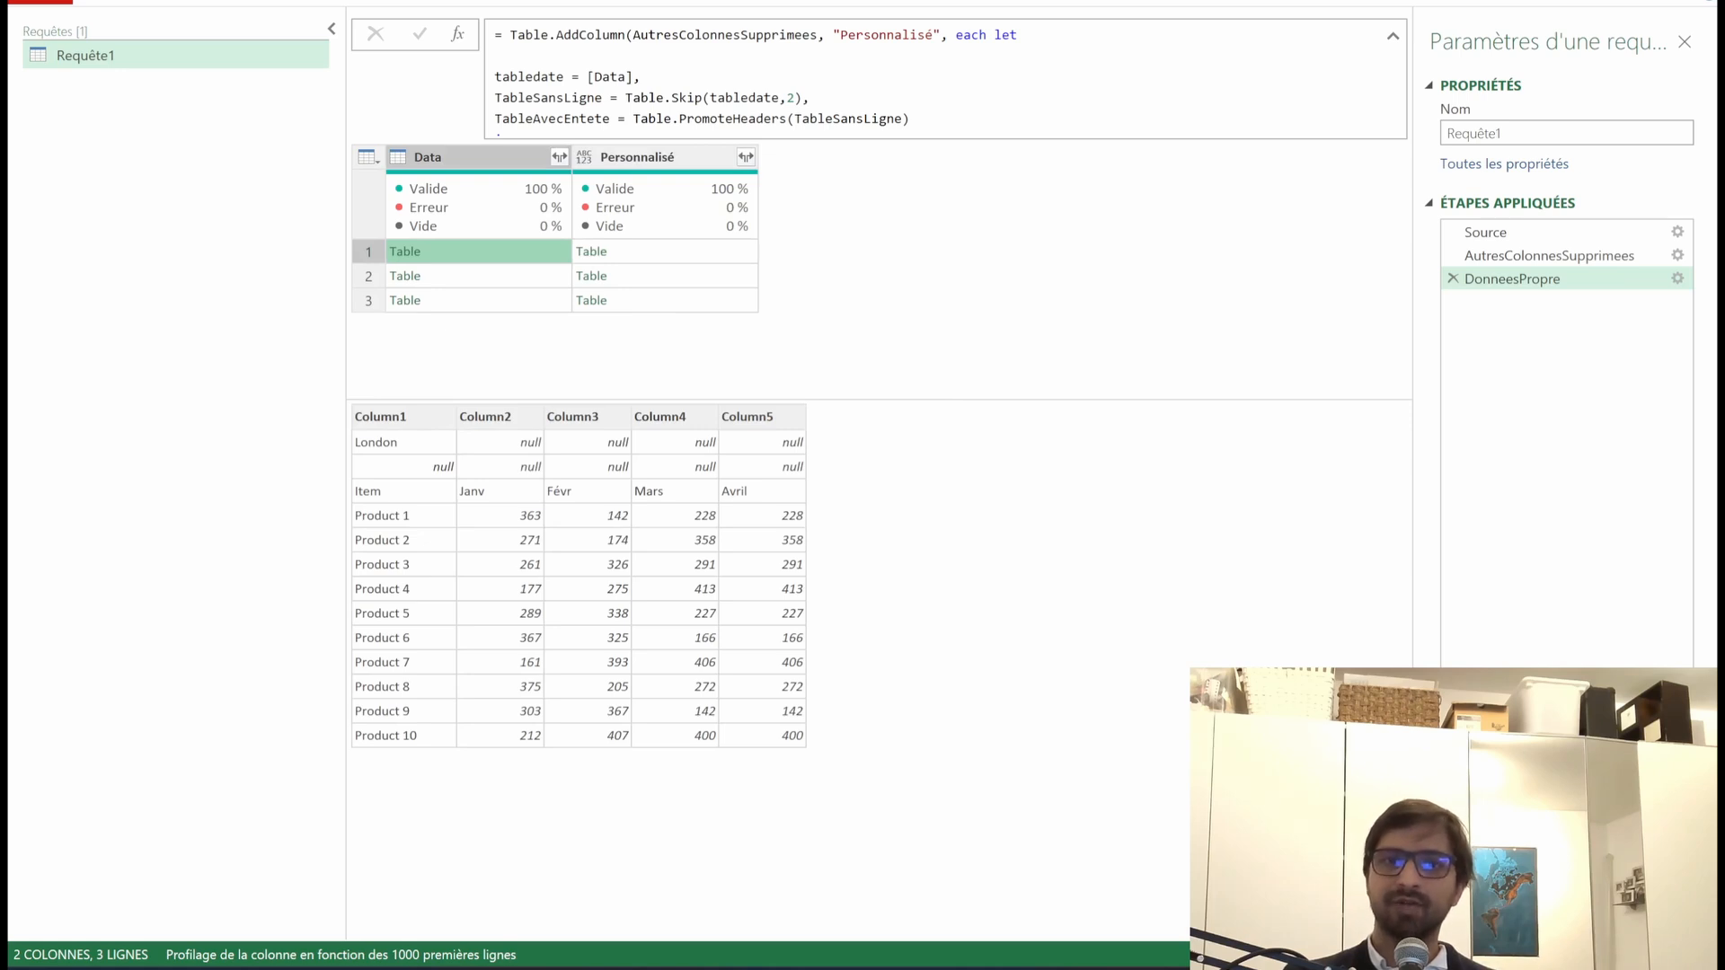
{"action": "left_click", "coordinate": [674, 252]}
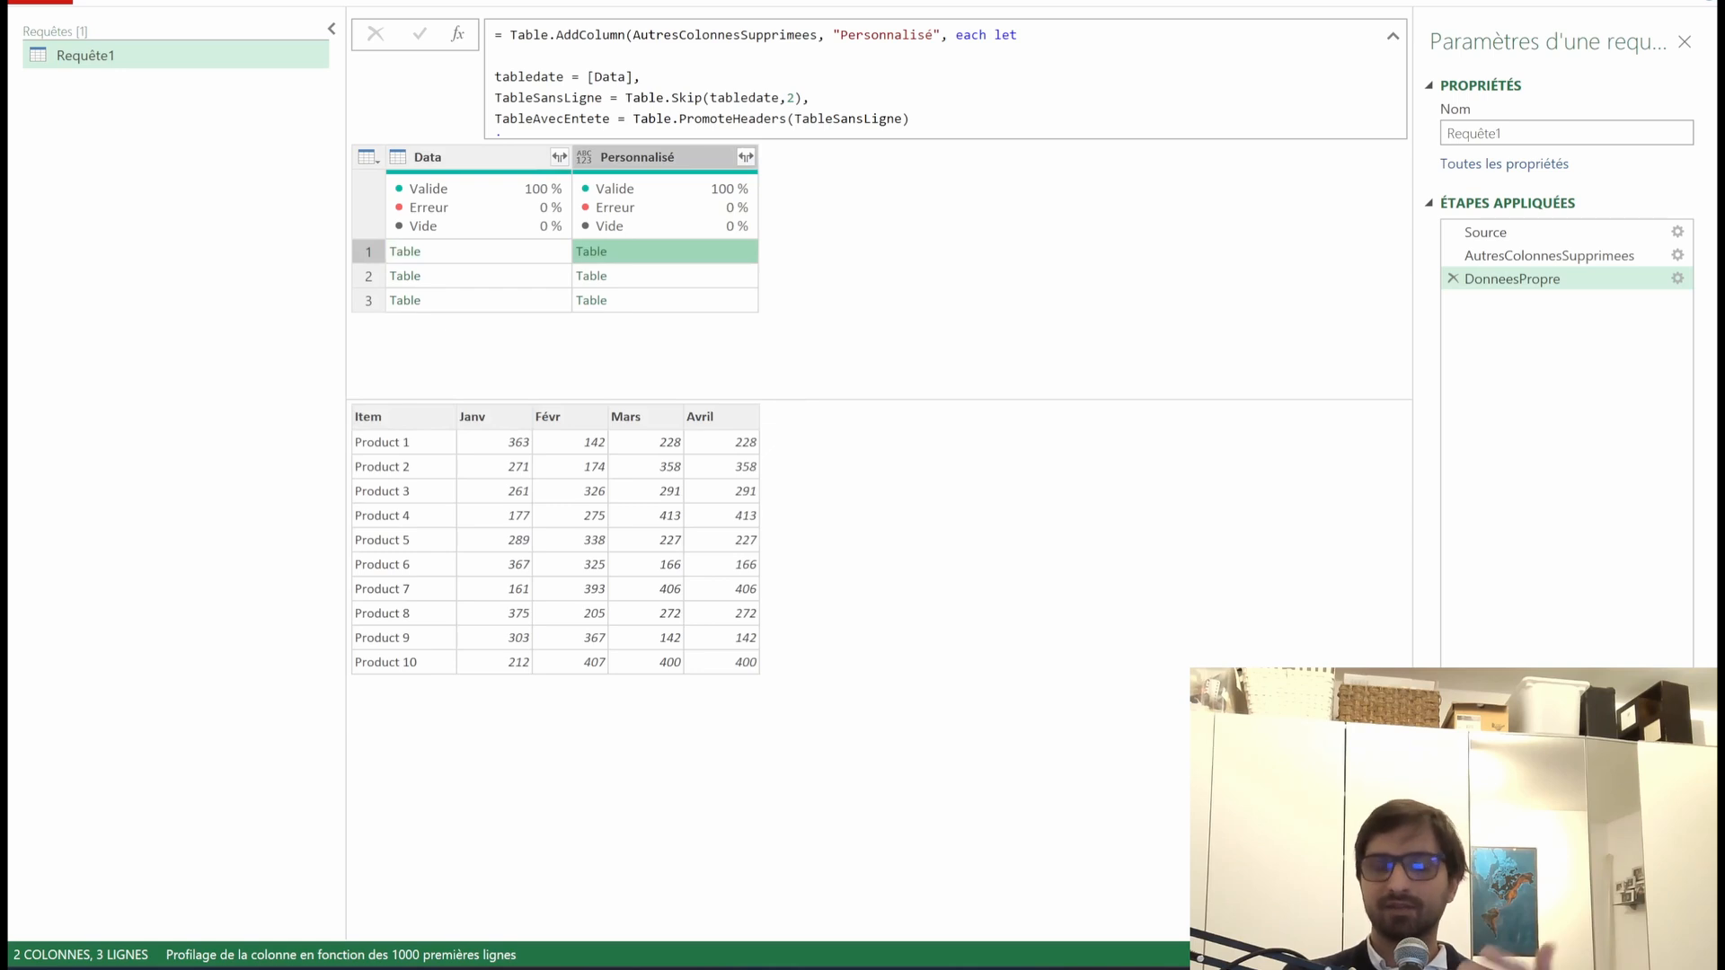
{"action": "left_click", "coordinate": [314, 3]}
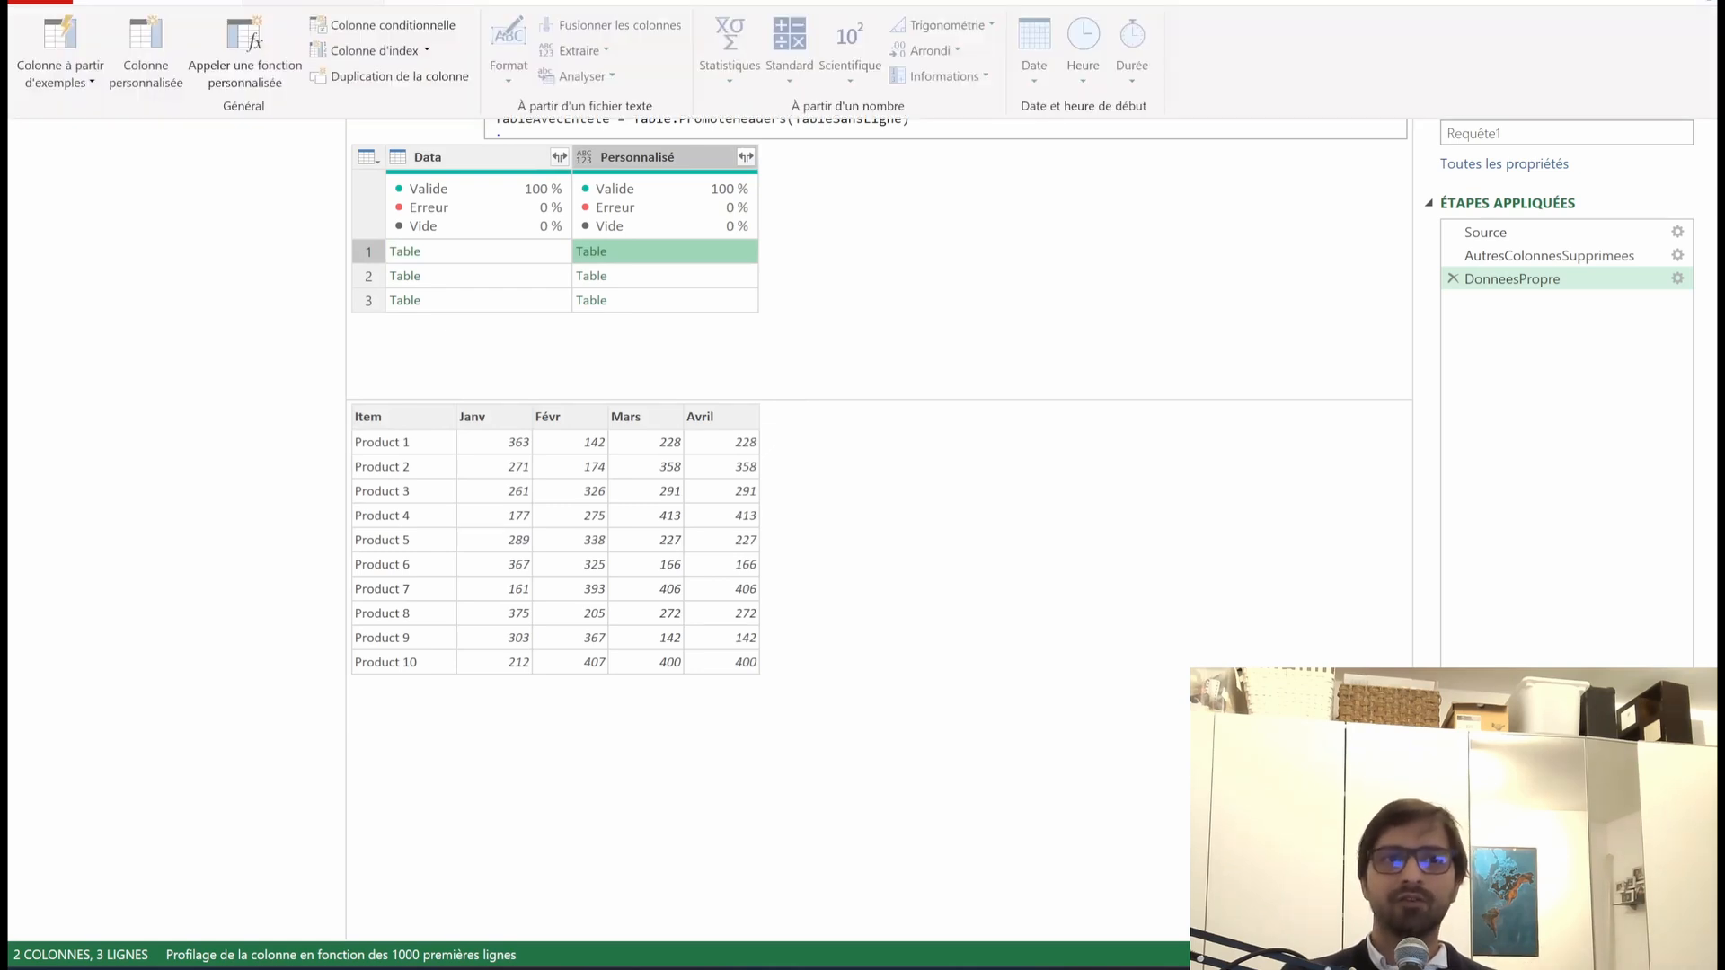
{"action": "left_click", "coordinate": [145, 52]}
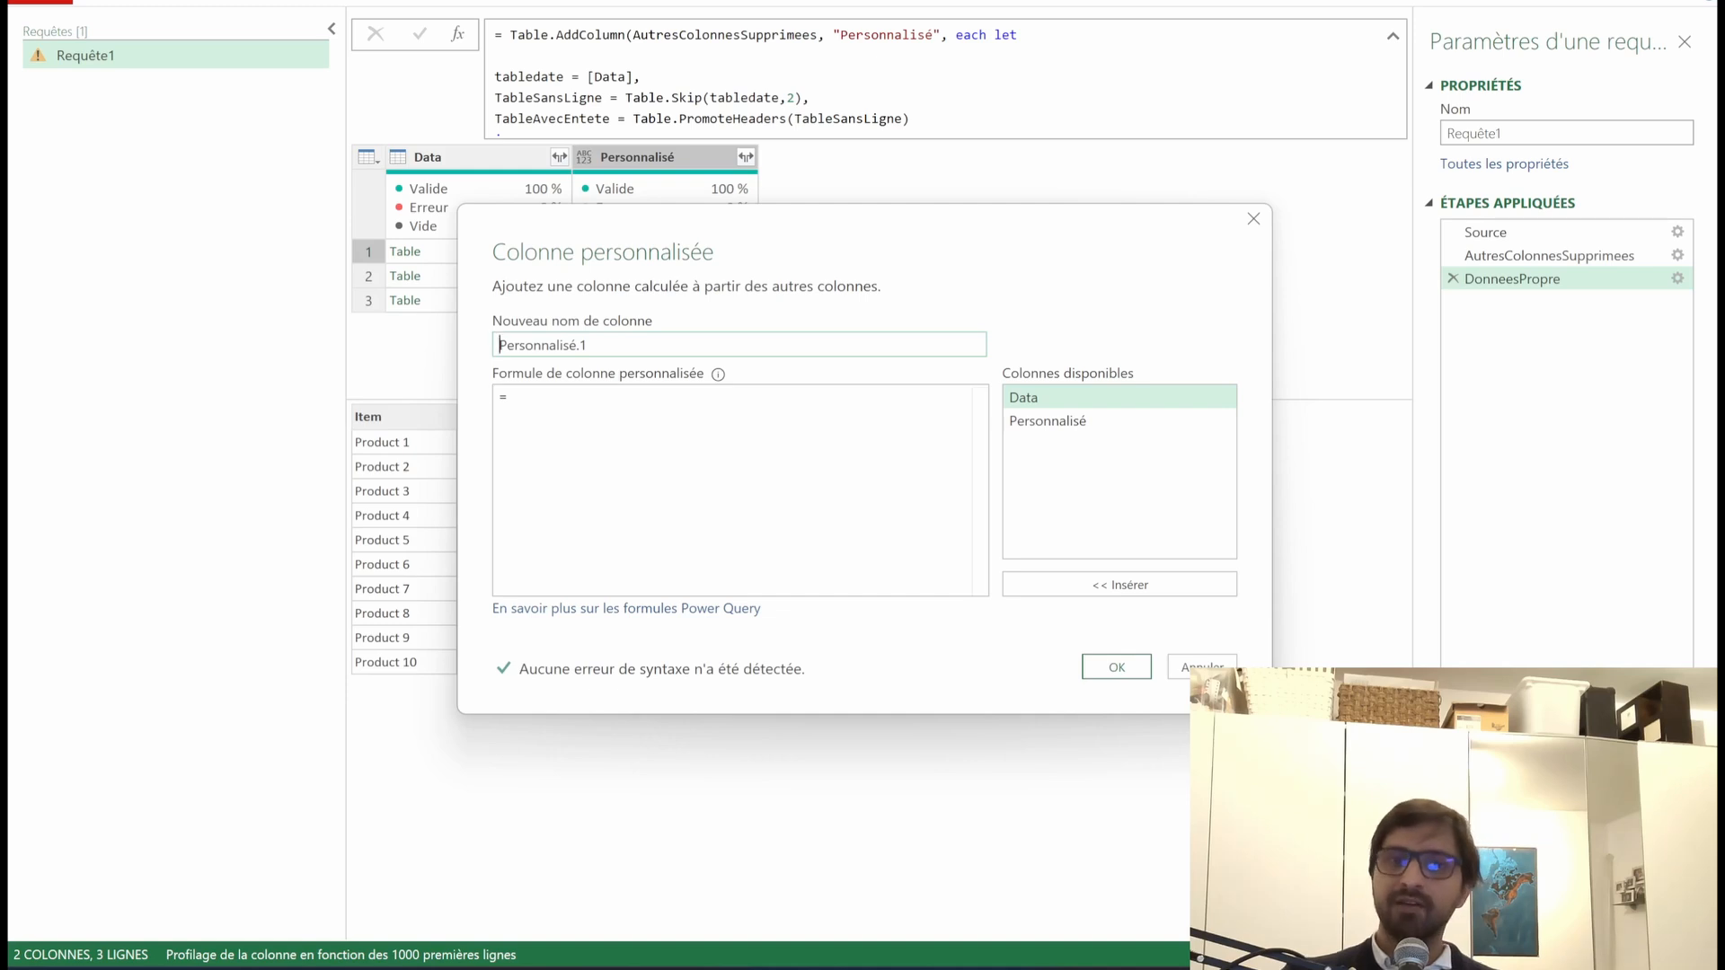
{"action": "key", "text": "Tab"}
{"action": "type", "text": "Let"}
{"action": "key", "text": "BackSpace"}
{"action": "key", "text": "BackSpace"}
{"action": "key", "text": "BackSpace"}
{"action": "type", "text": "l"}
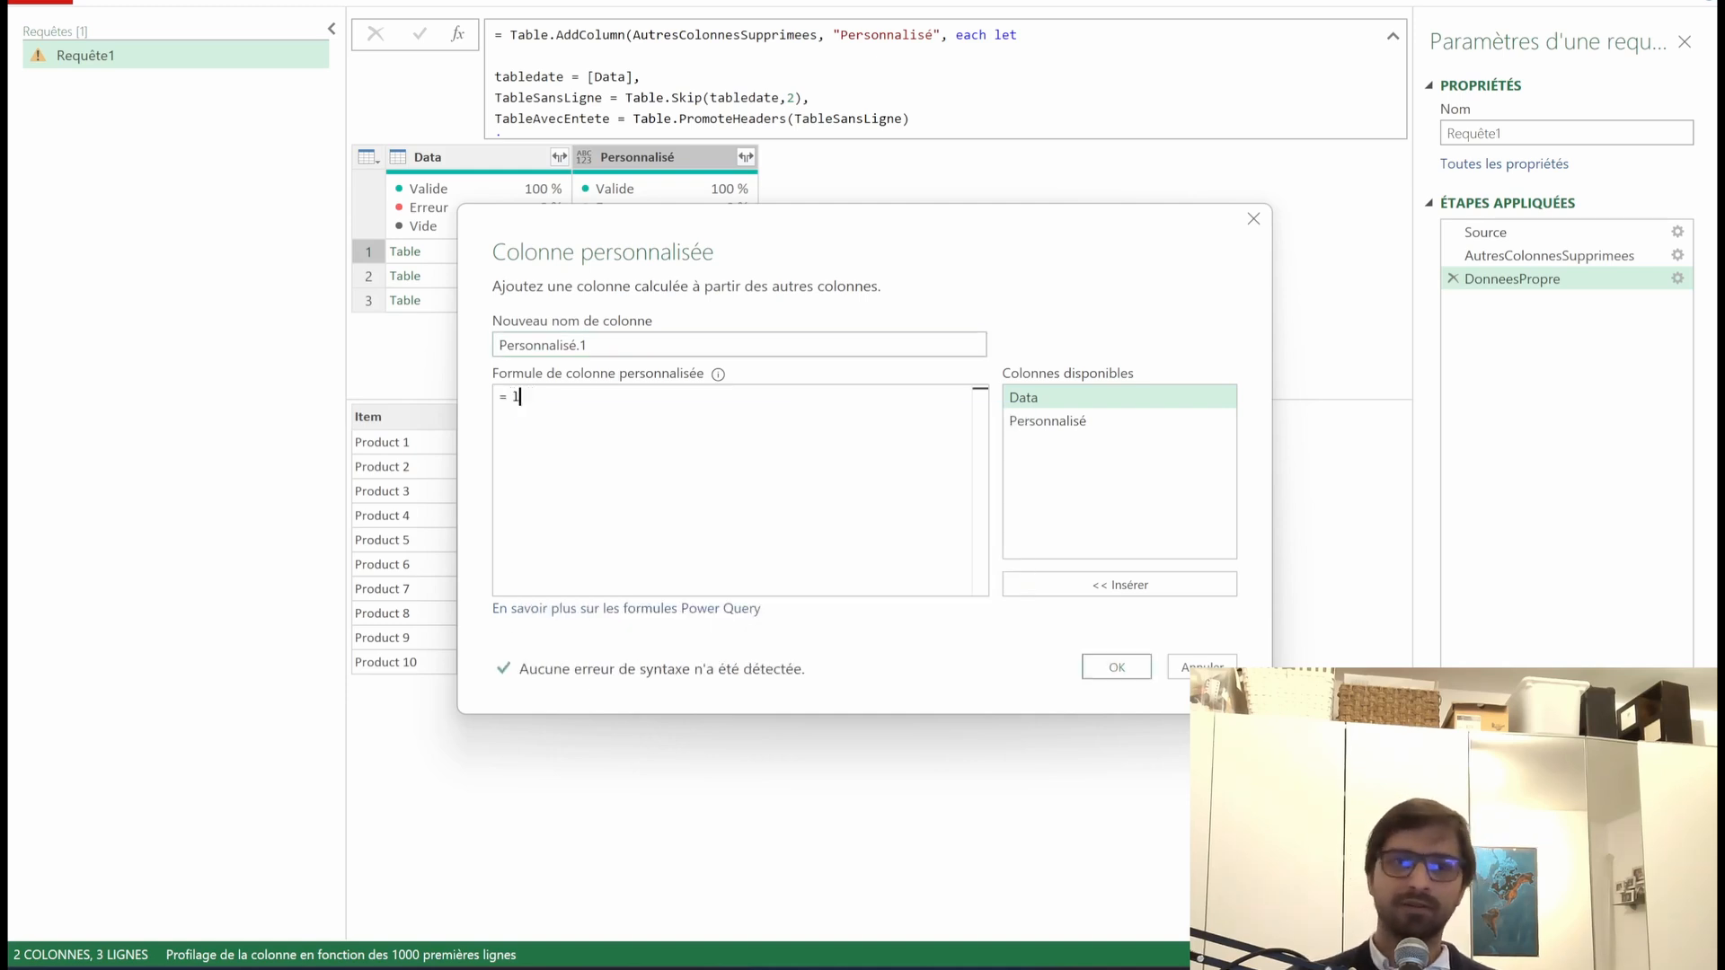
{"action": "type", "text": "et"}
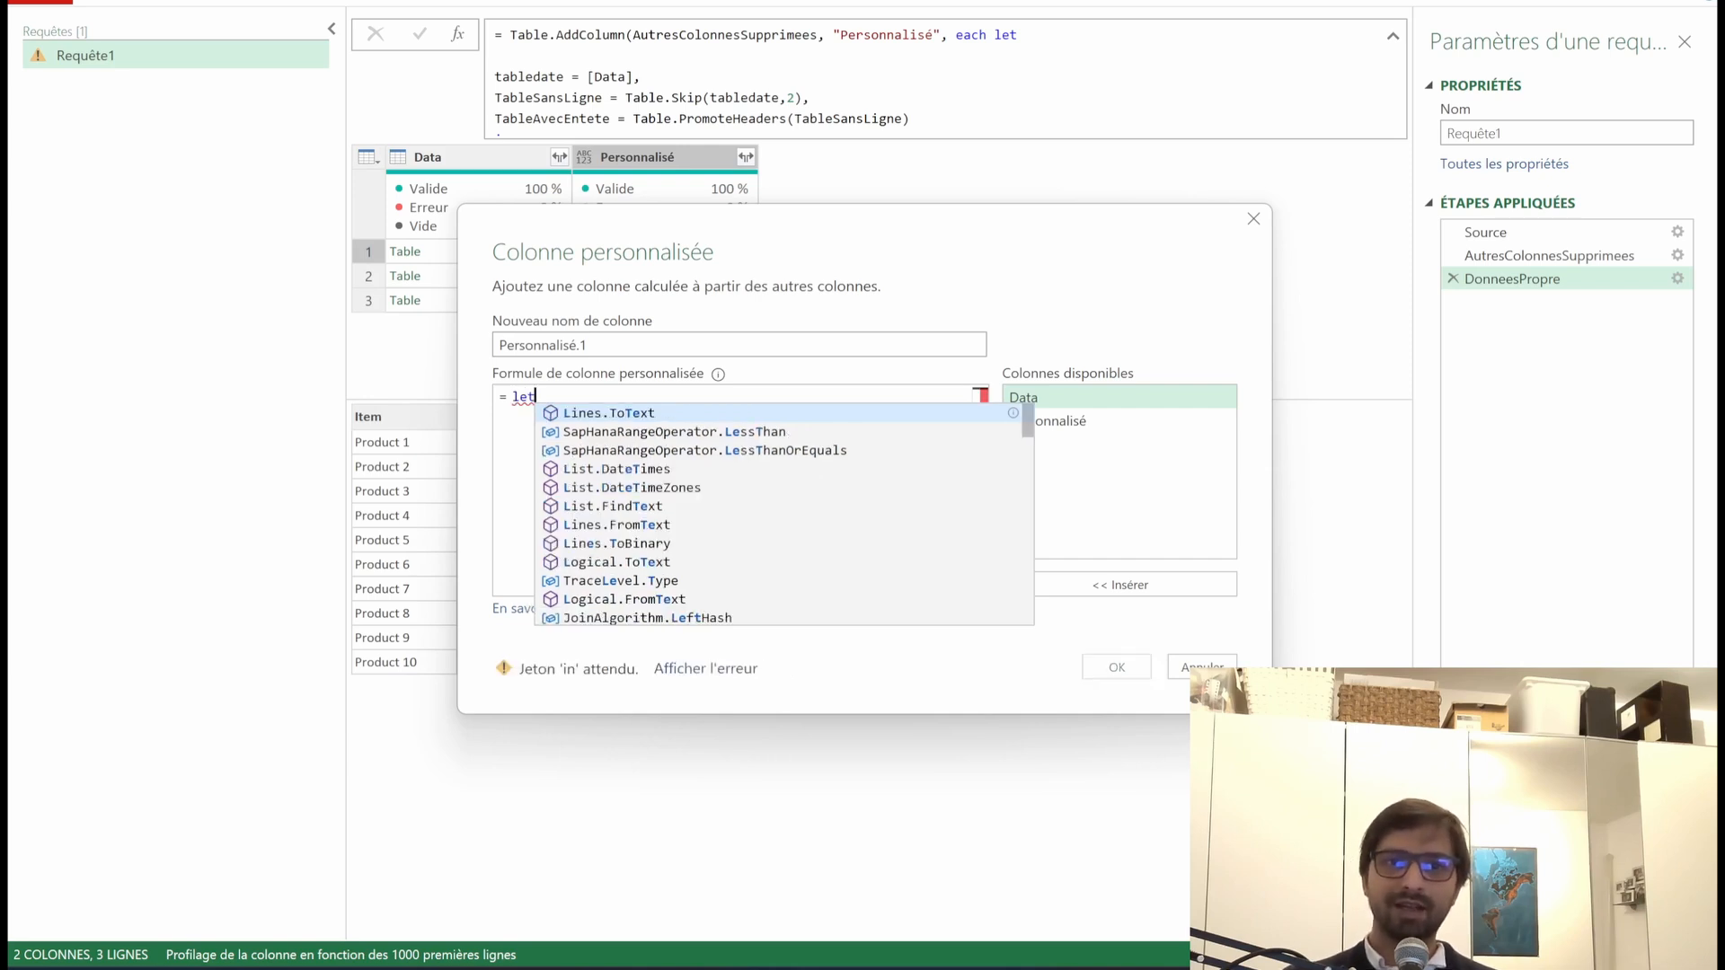
{"action": "key", "text": "Escape"}
{"action": "key", "text": "Return"}
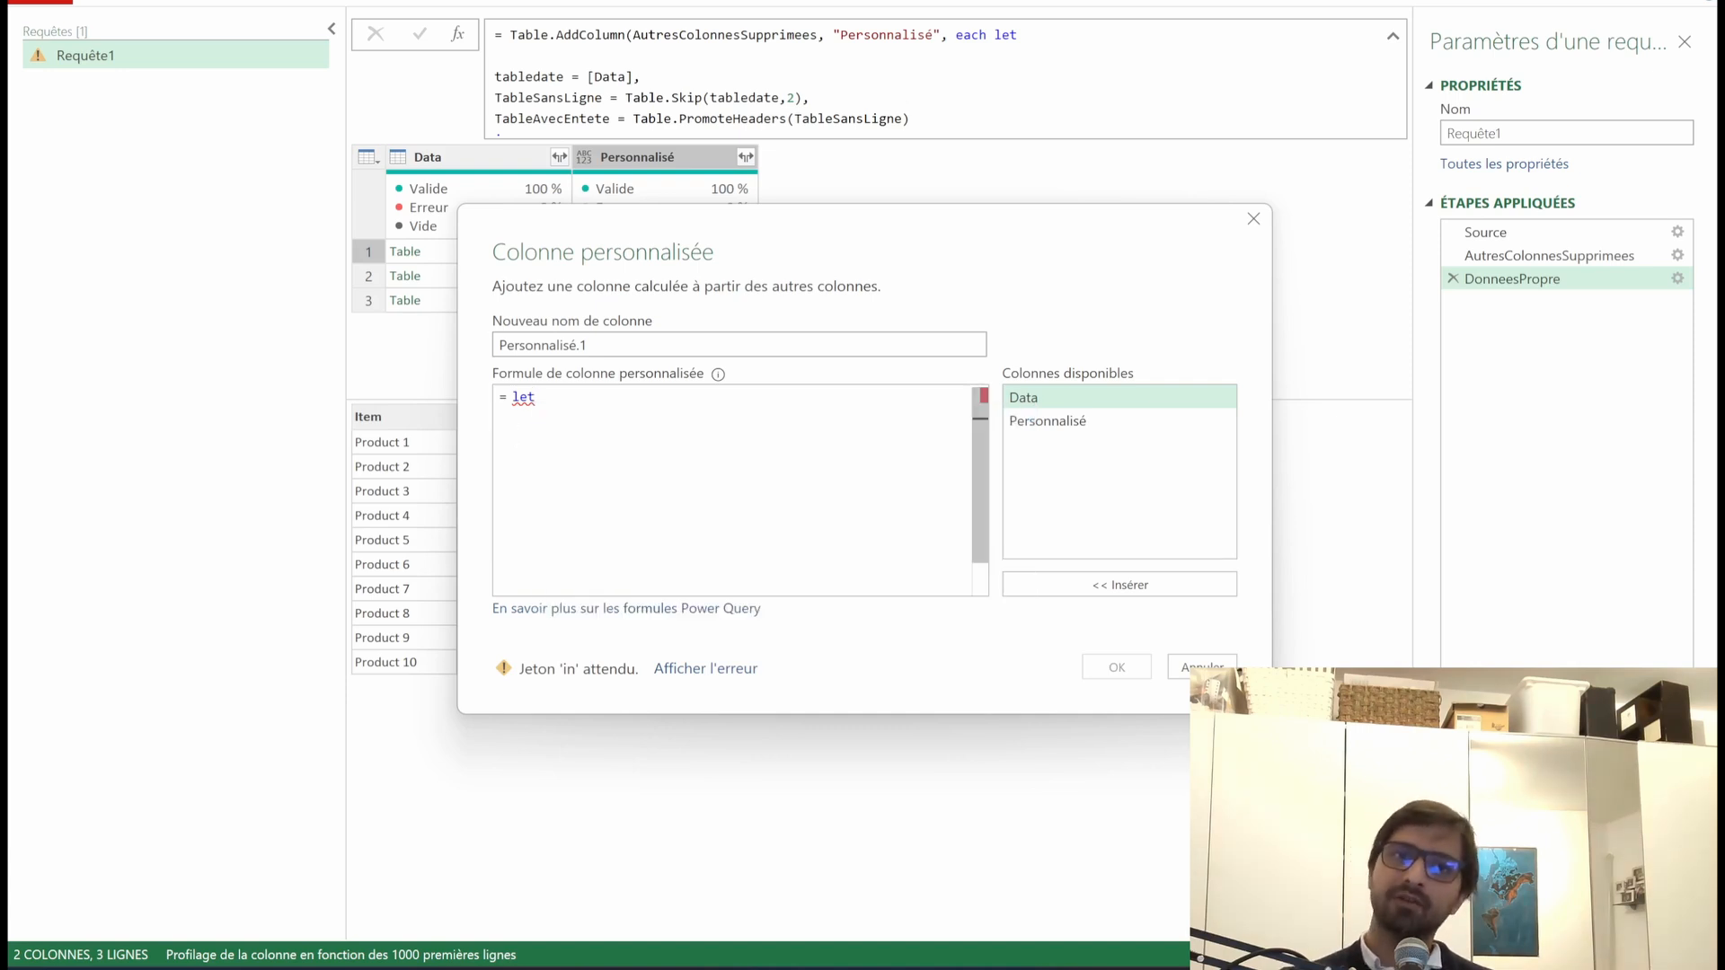
{"action": "key", "text": "Return"}
{"action": "type", "text": "Table"}
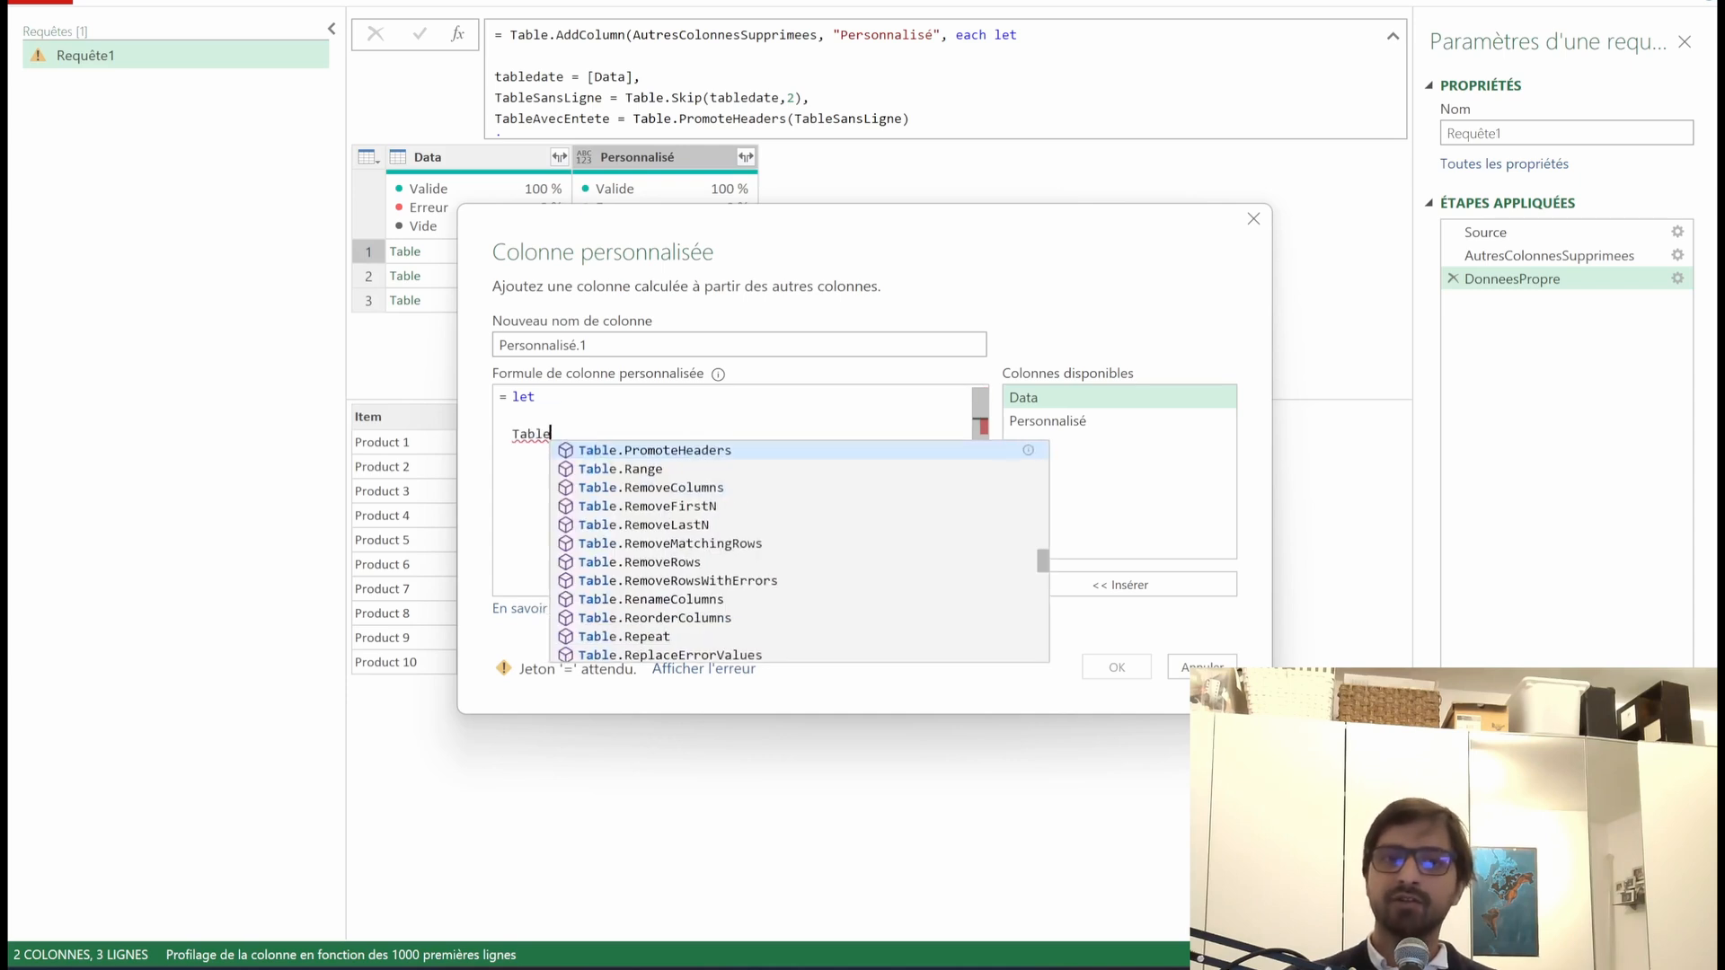
{"action": "type", "text": "Data = "}
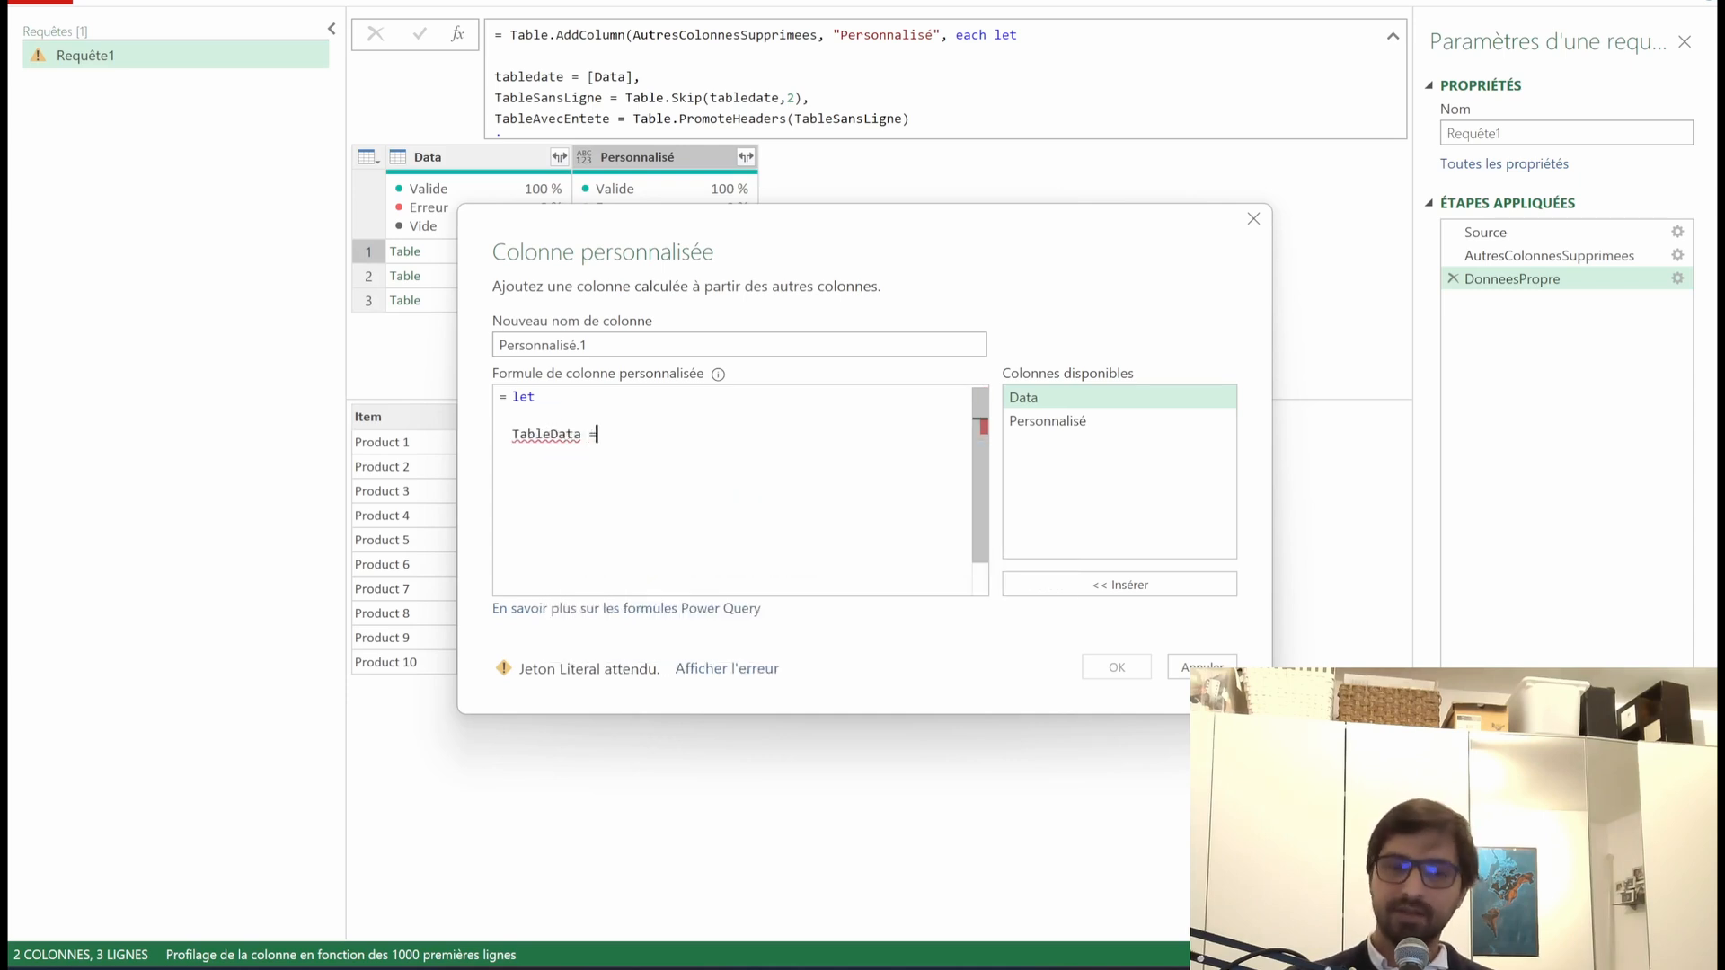
{"action": "type", "text": "["}
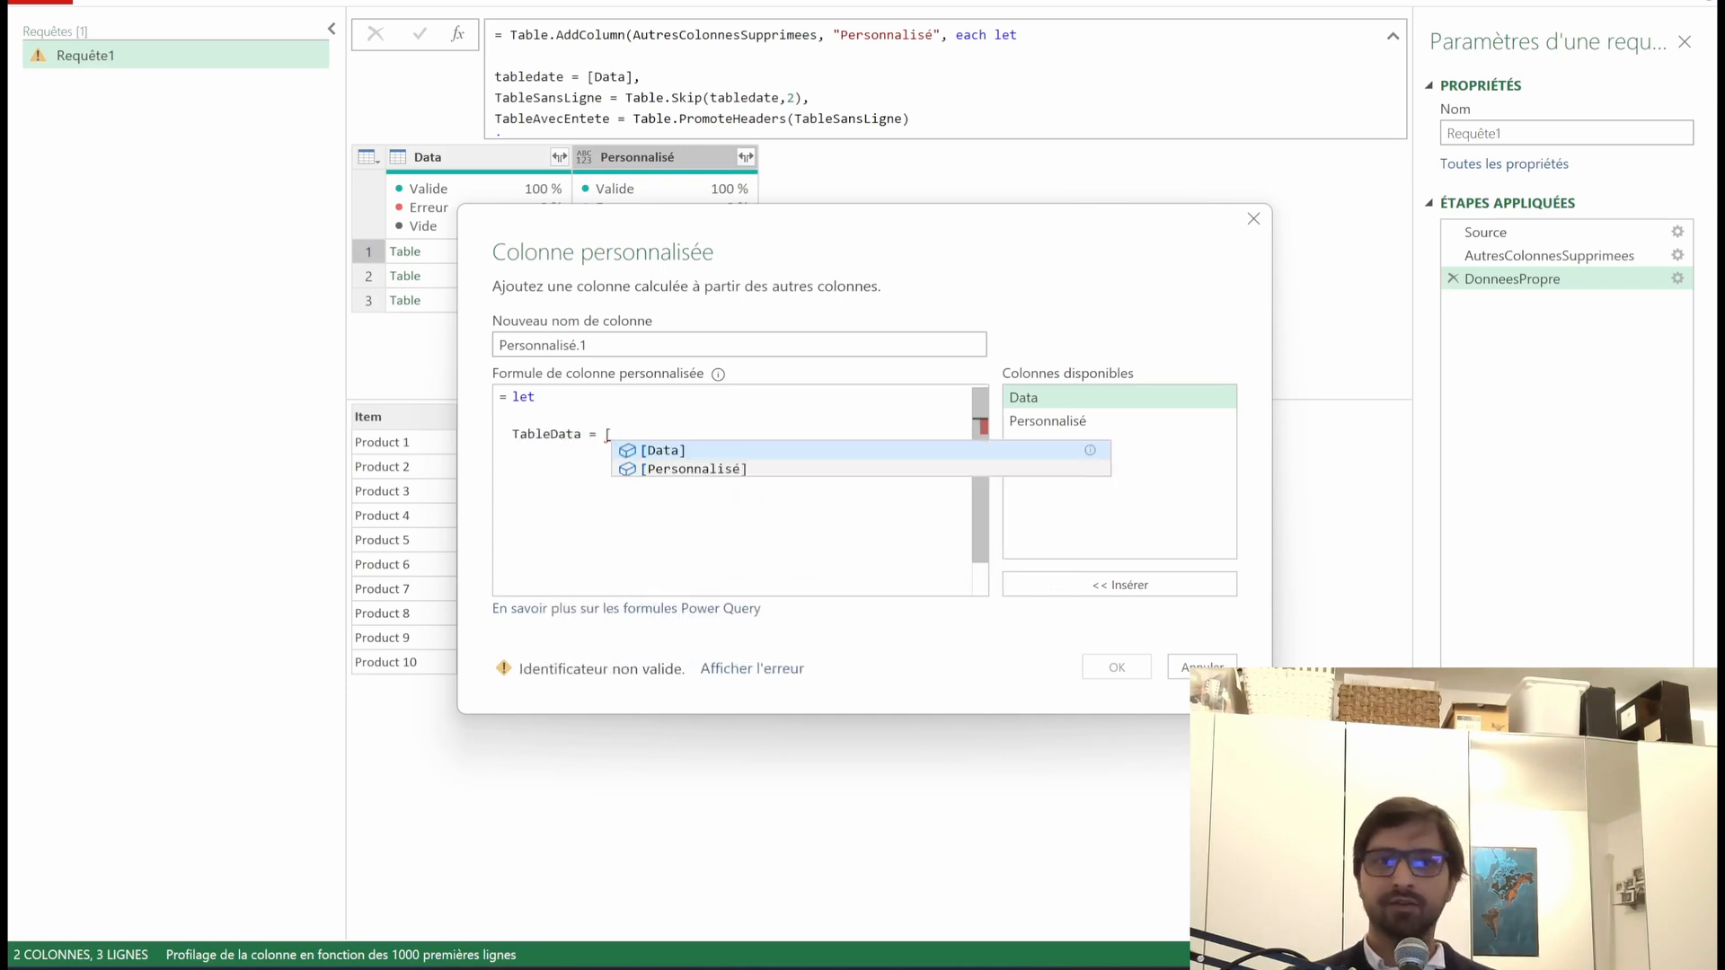
{"action": "type", "text": "Data]"}
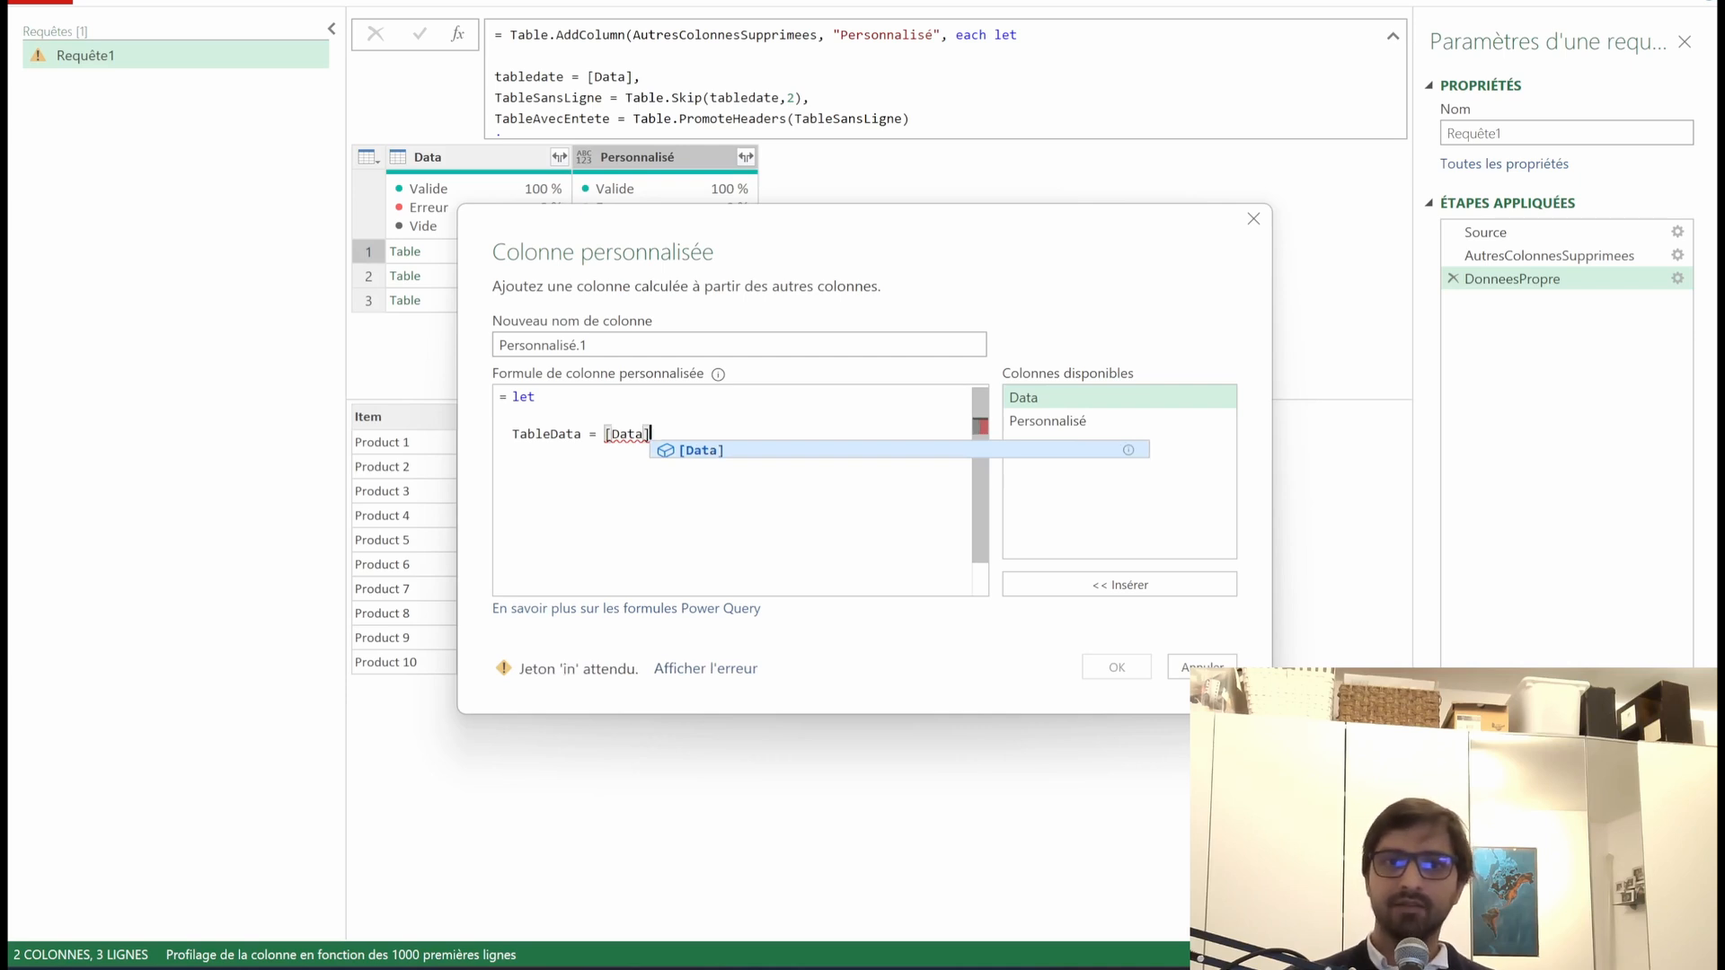
{"action": "type", "text": ","}
{"action": "key", "text": "Return"}
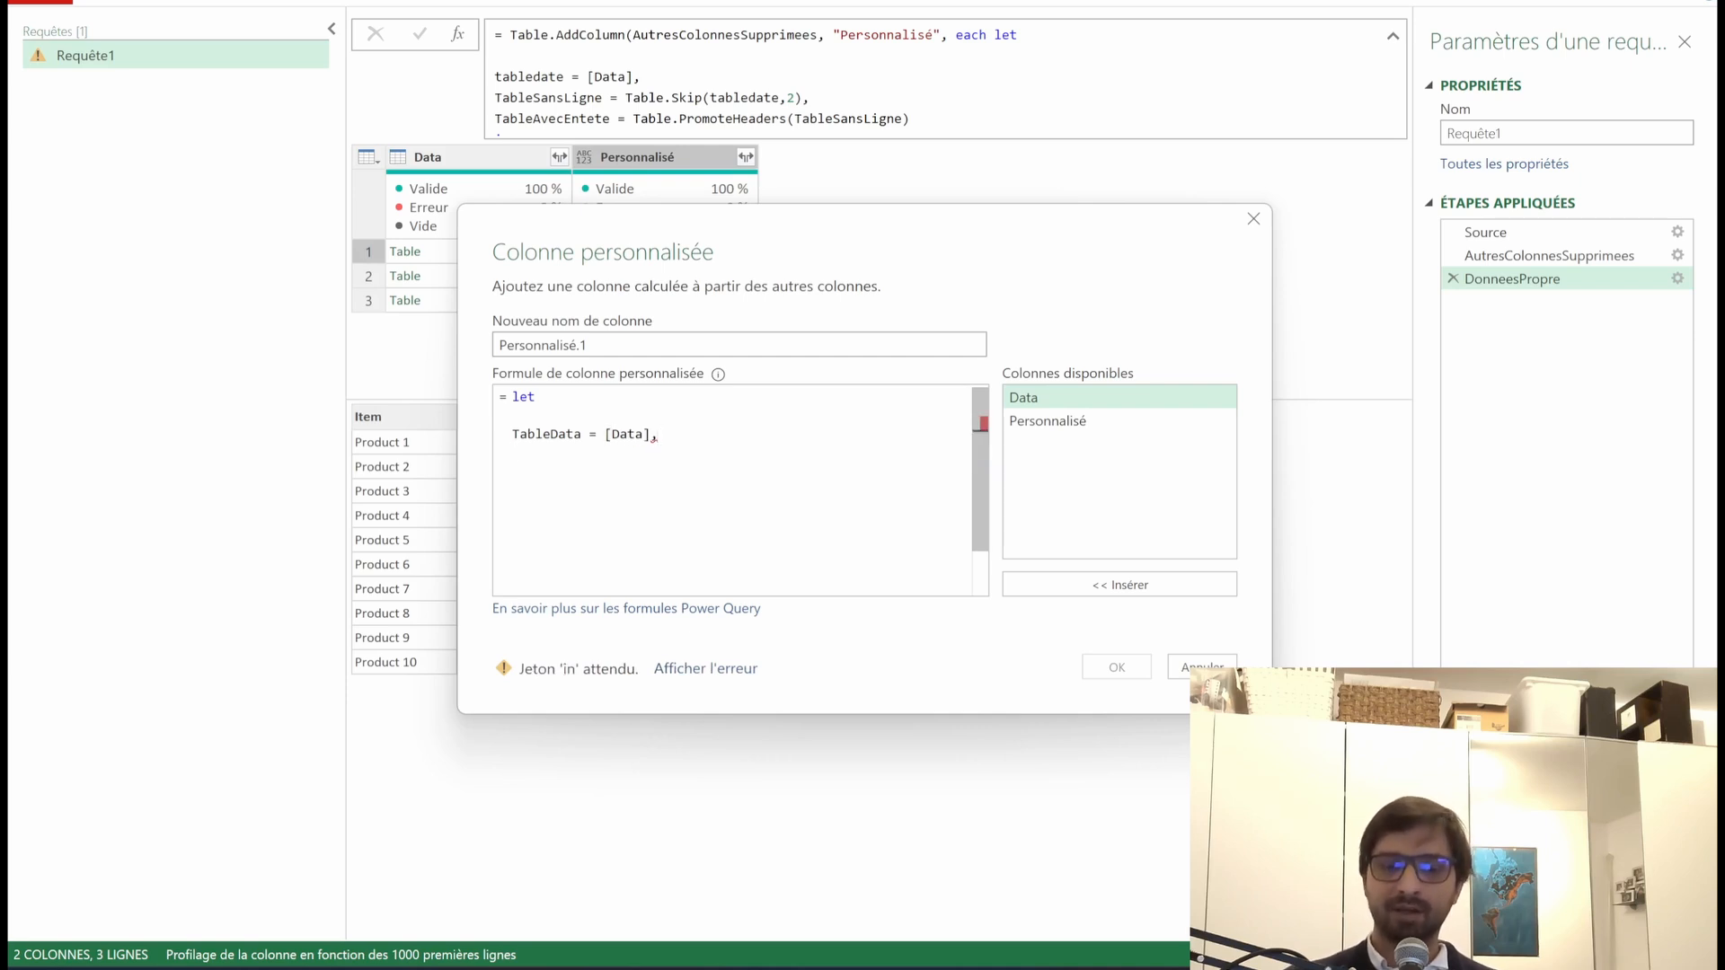
{"action": "type", "text": "T"}
{"action": "key", "text": "BackSpace"}
{"action": "type", "text": "Data"}
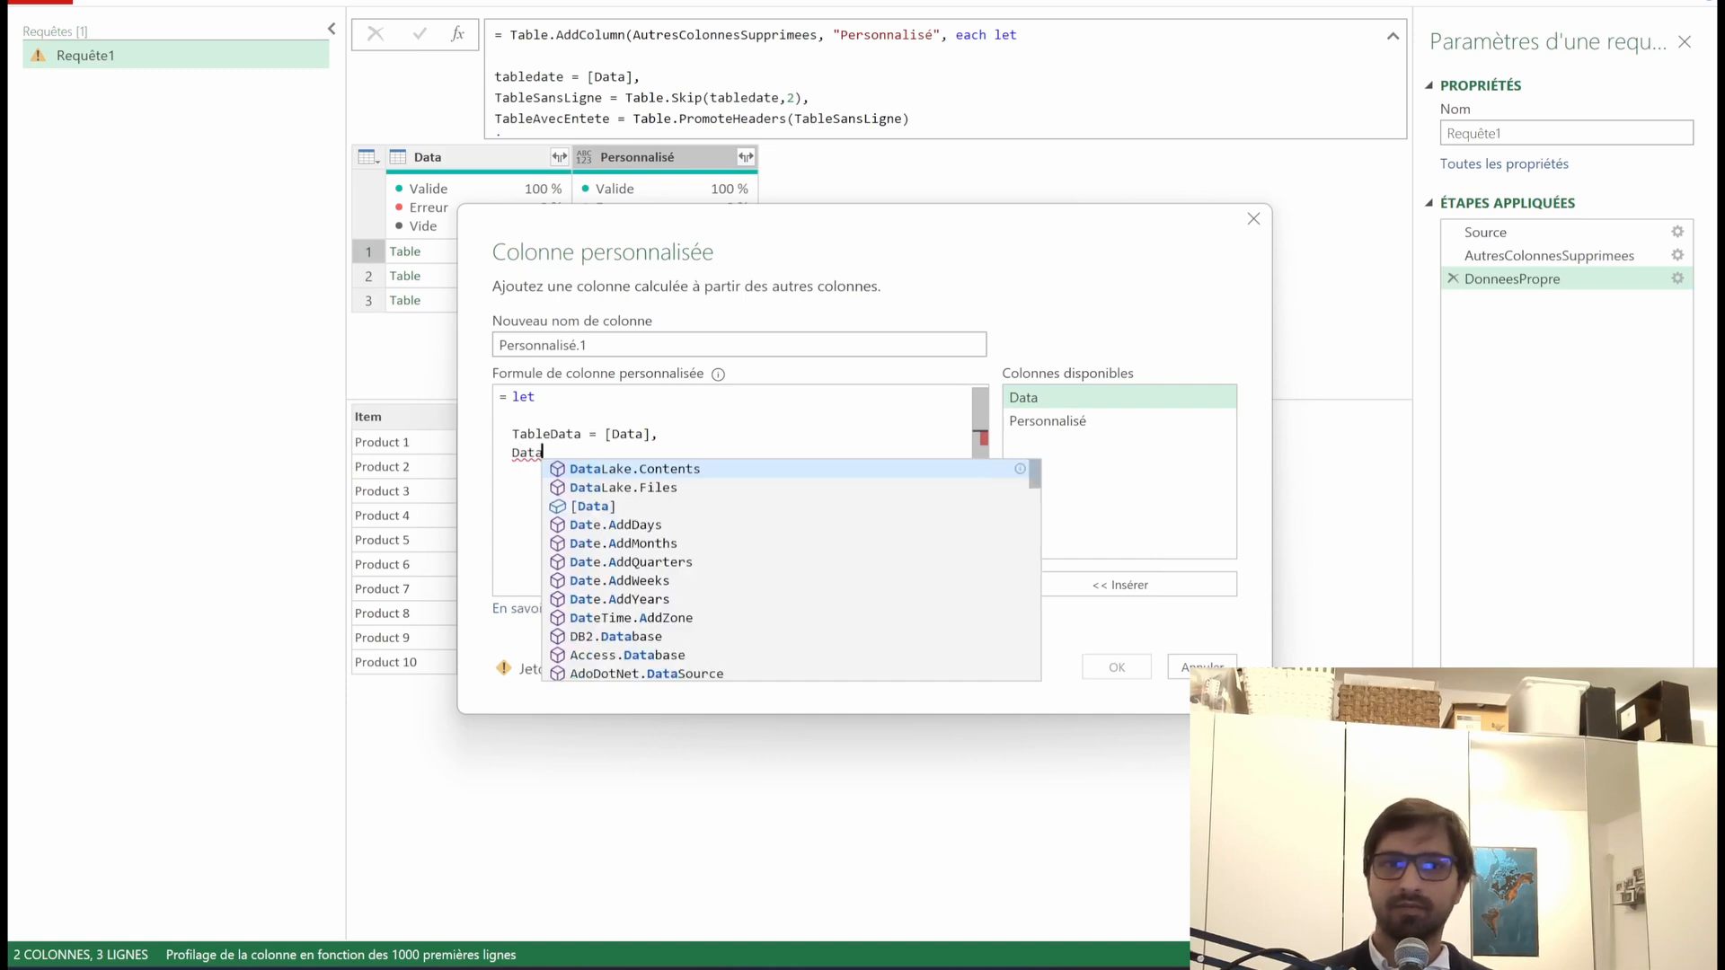
{"action": "type", "text": "Propre "}
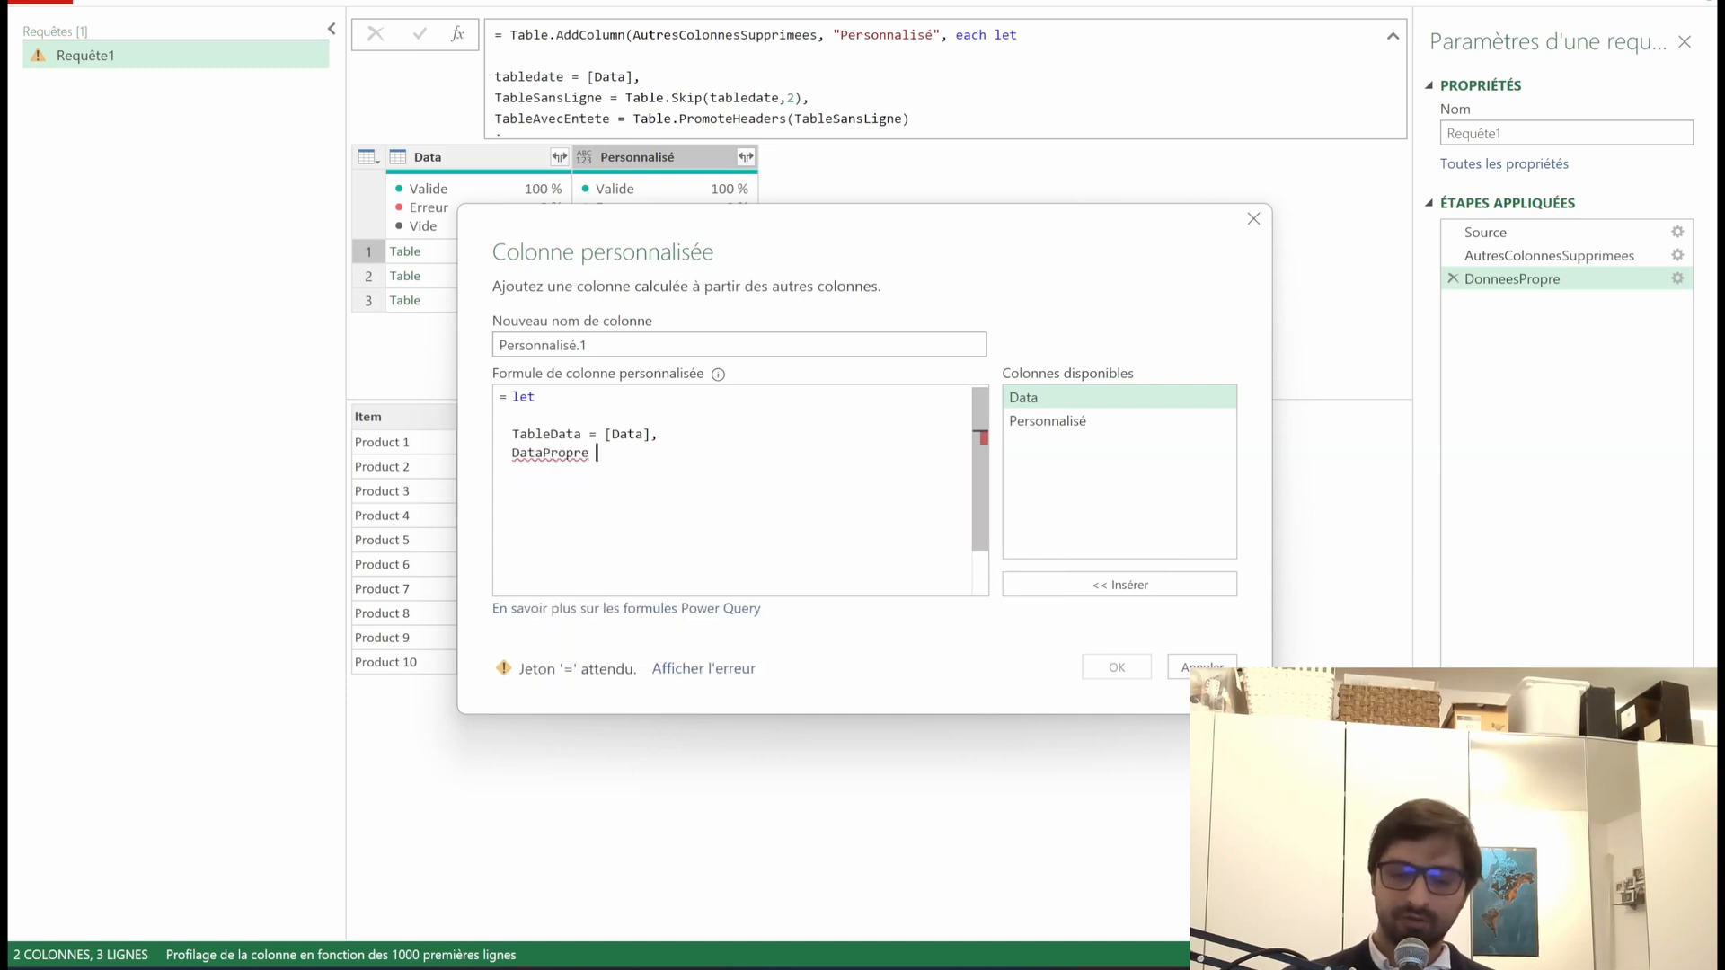
{"action": "type", "text": "= ["}
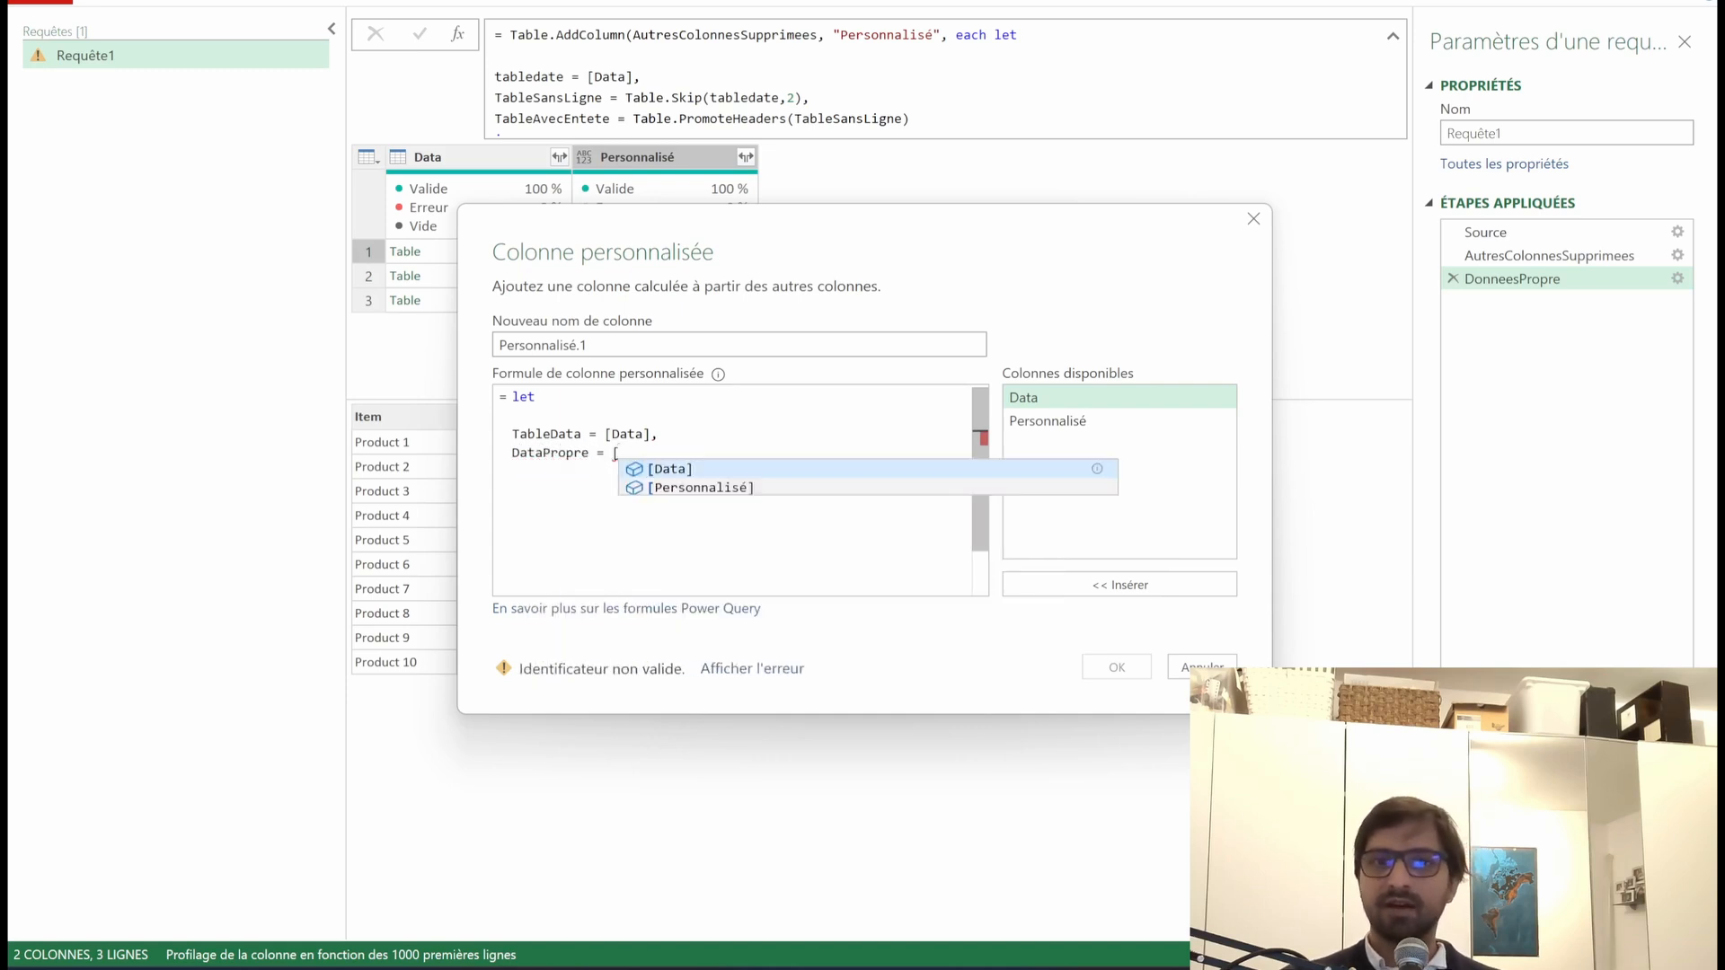
{"action": "type", "text": "Personna"}
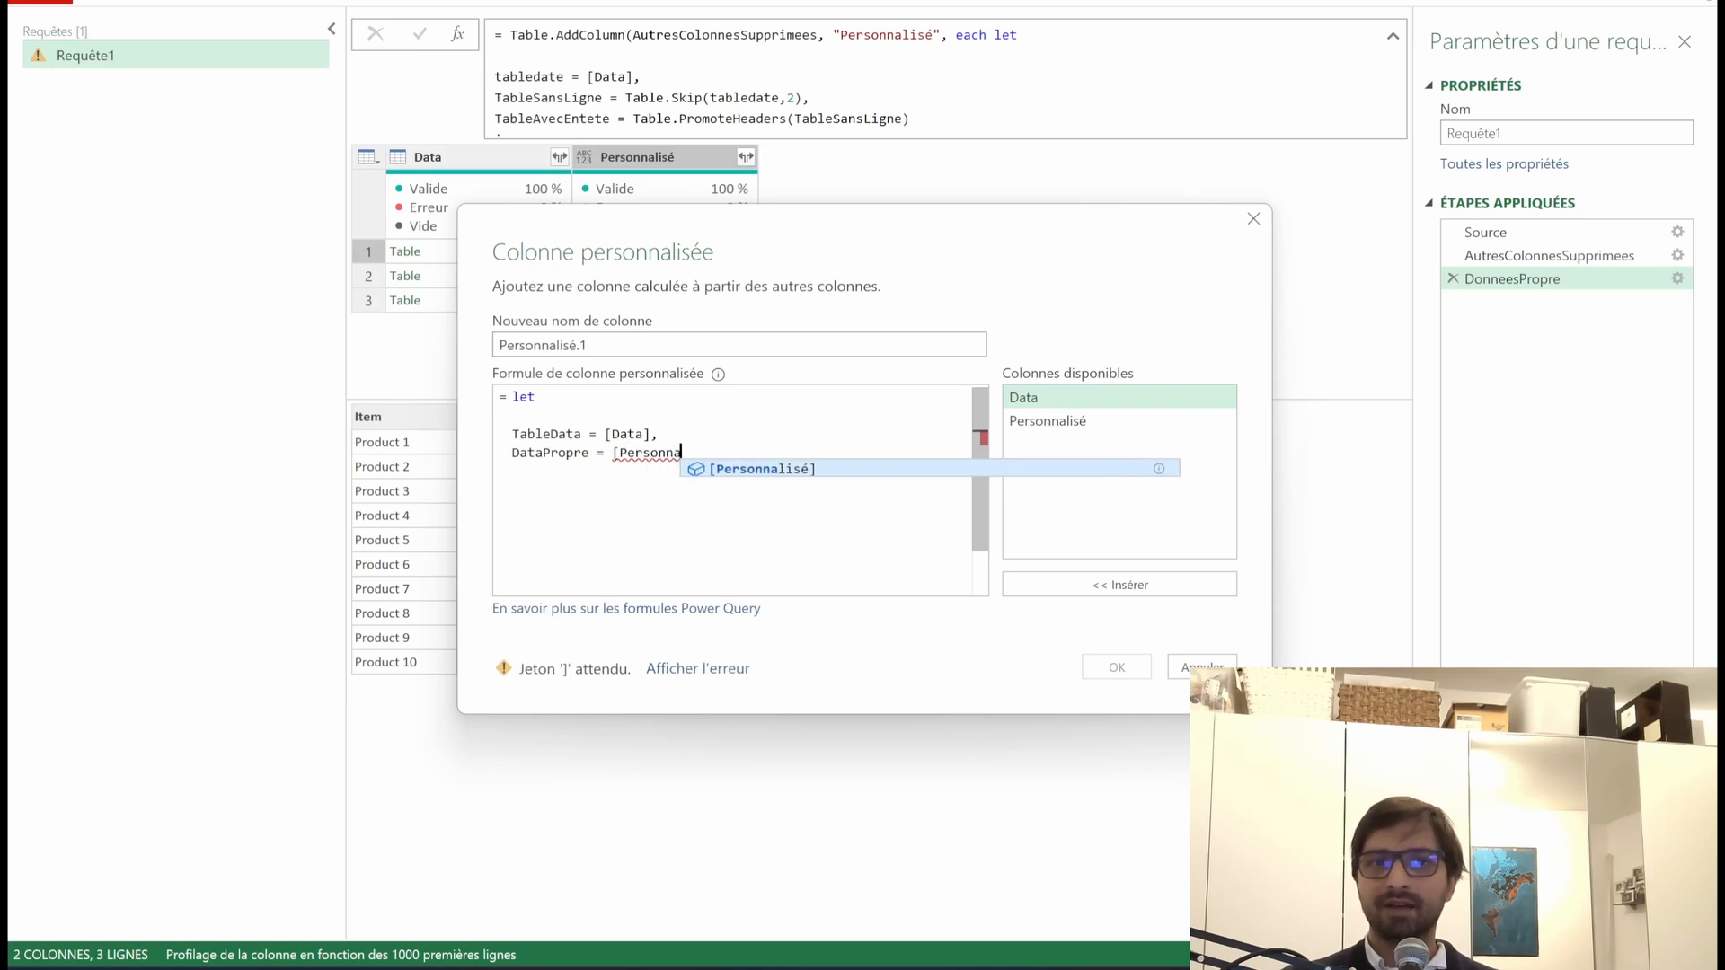
{"action": "type", "text": "lisé]"}
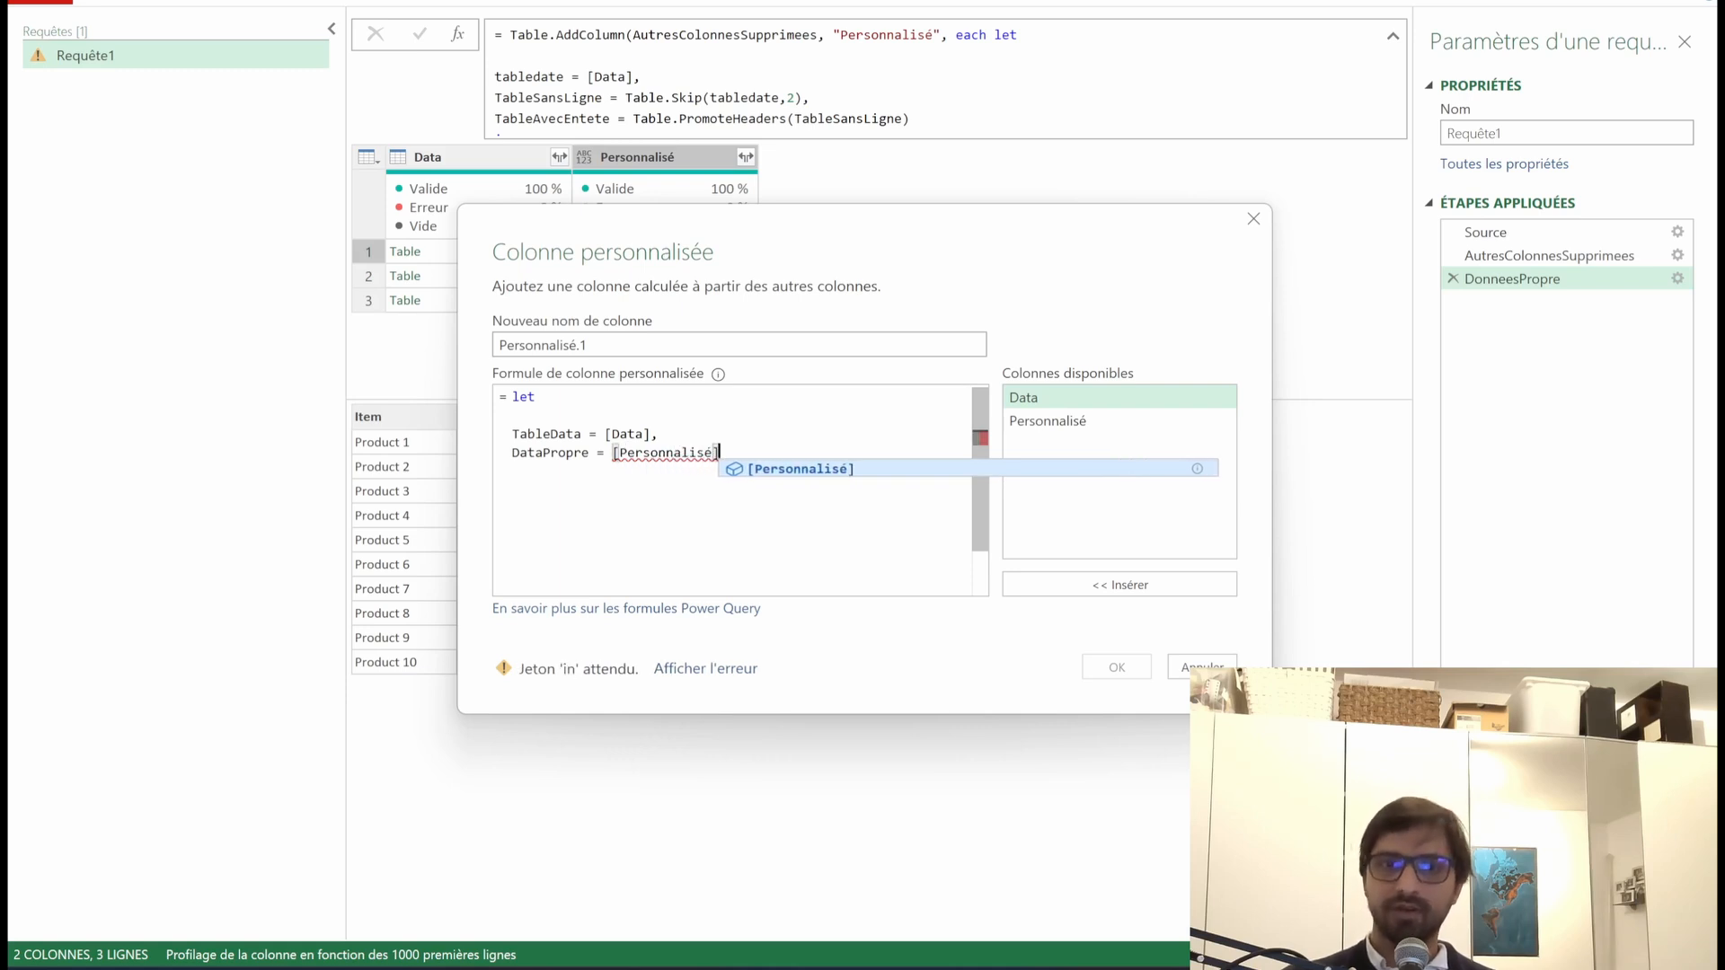
{"action": "key", "text": "Escape"}
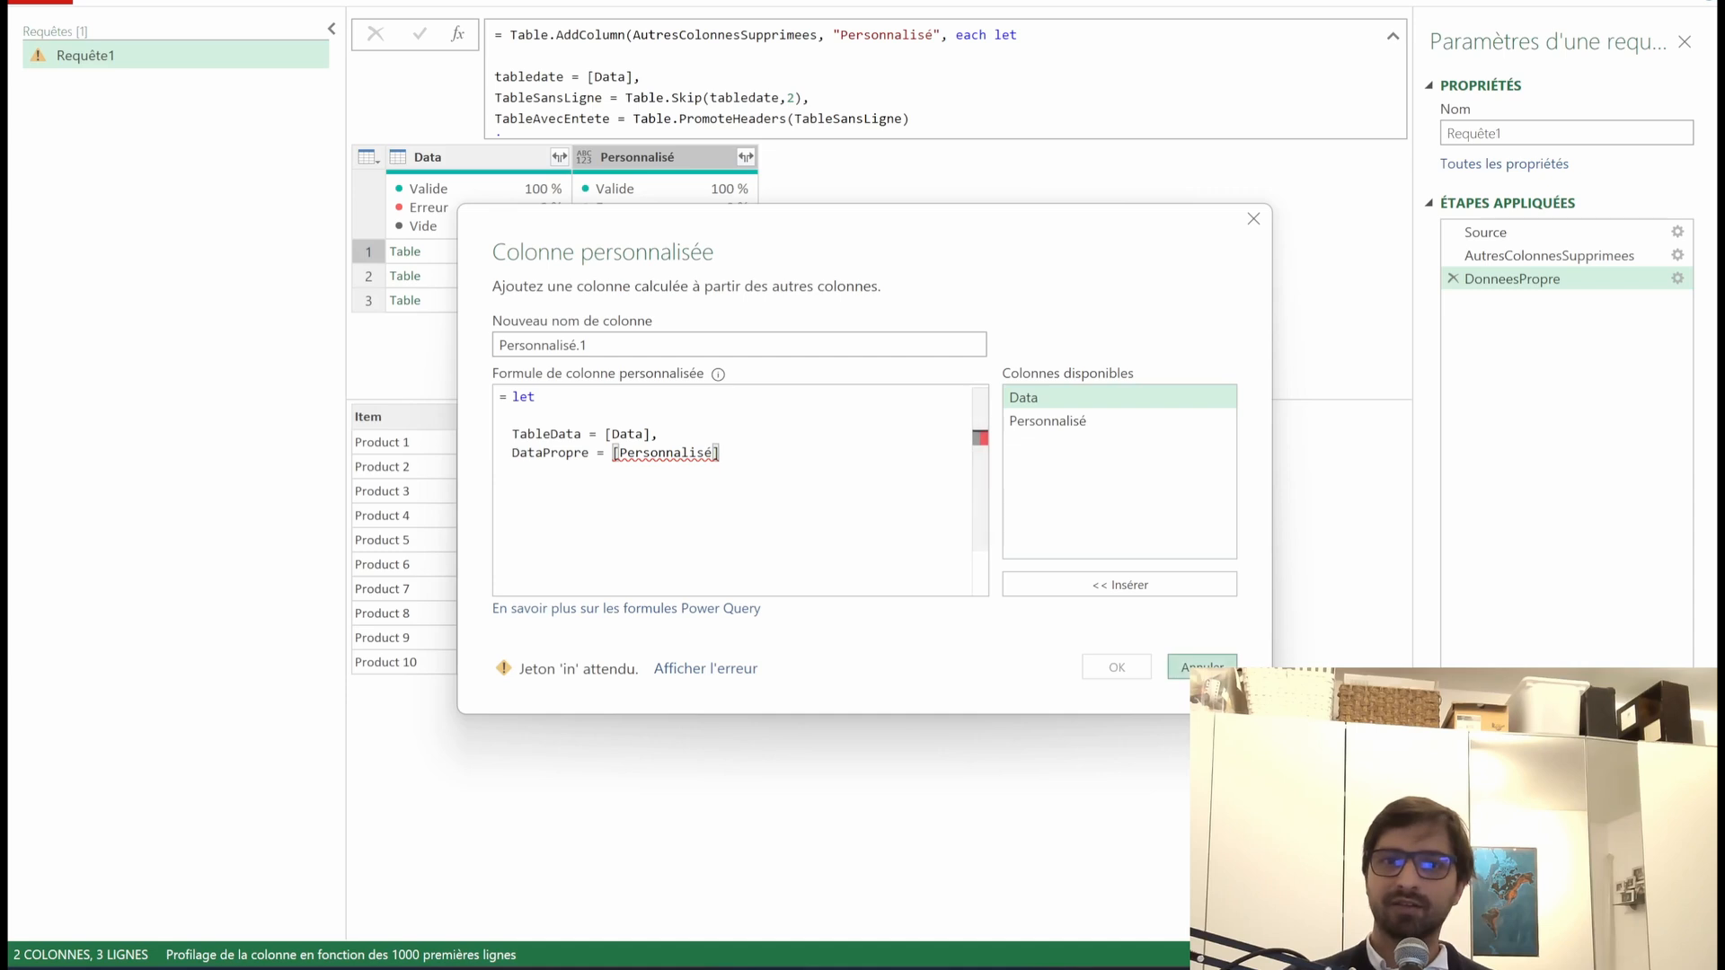
{"action": "left_click", "coordinate": [1201, 666]}
{"action": "left_click", "coordinate": [977, 505]}
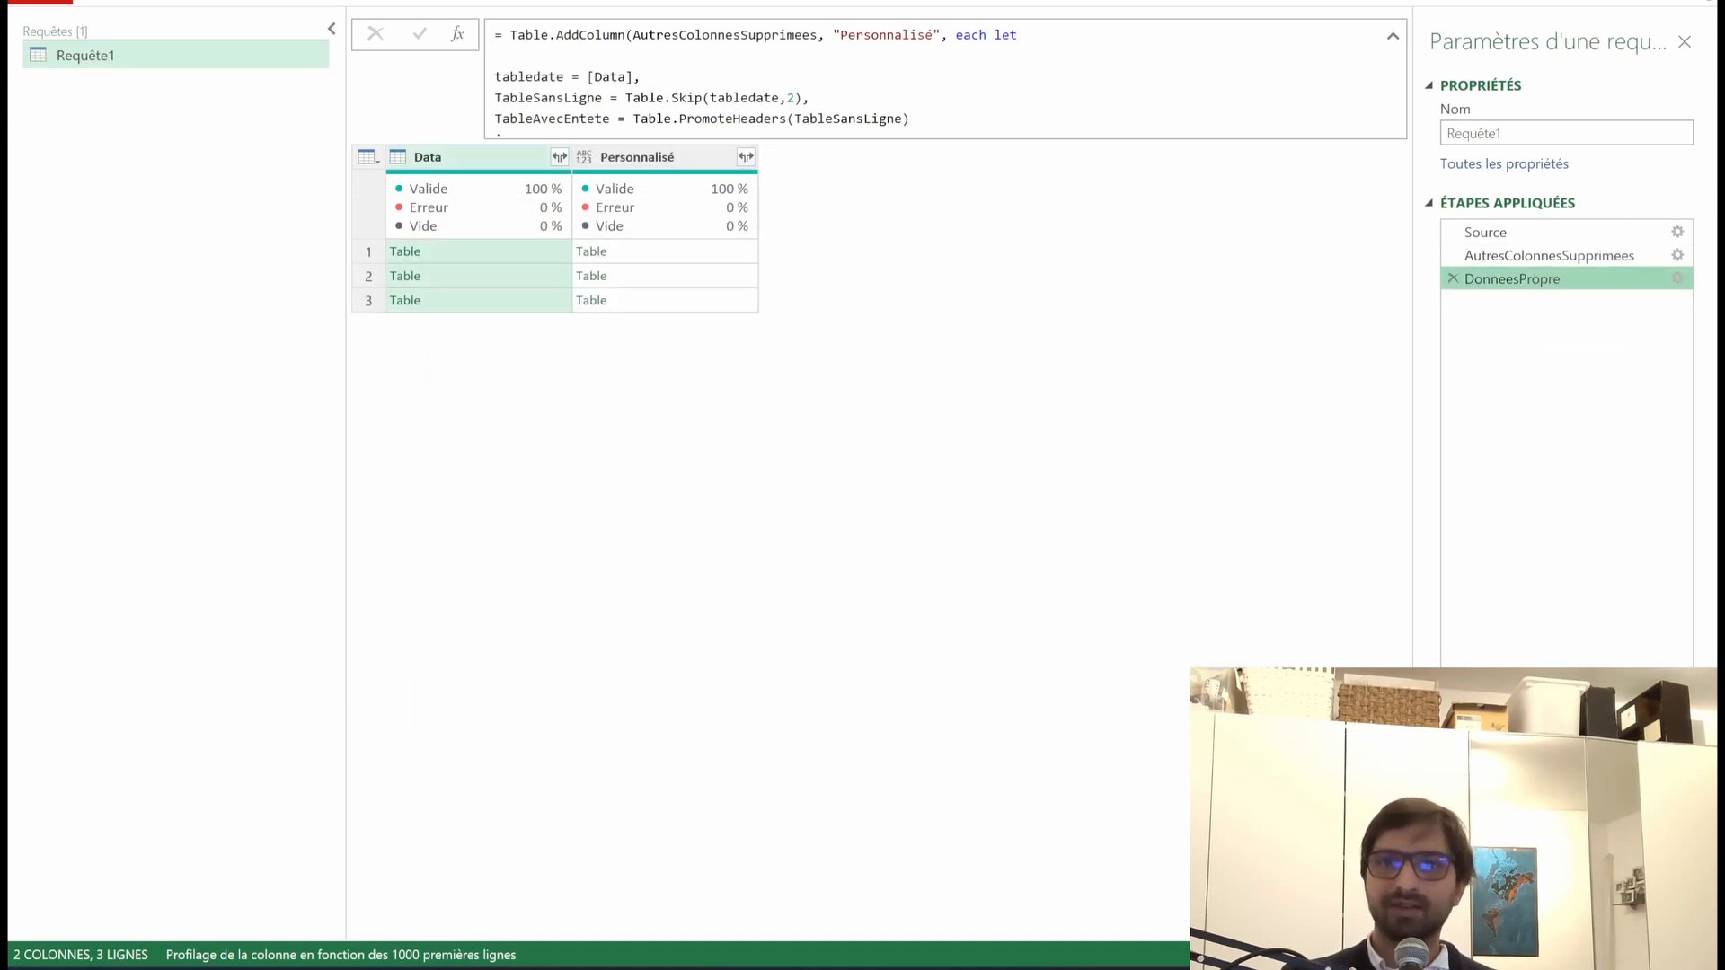
Step: Change the added column's name to DataPropre in the Table.AddColumn formula of the DonneesPropre step
{"action": "double_click", "coordinate": [886, 35]}
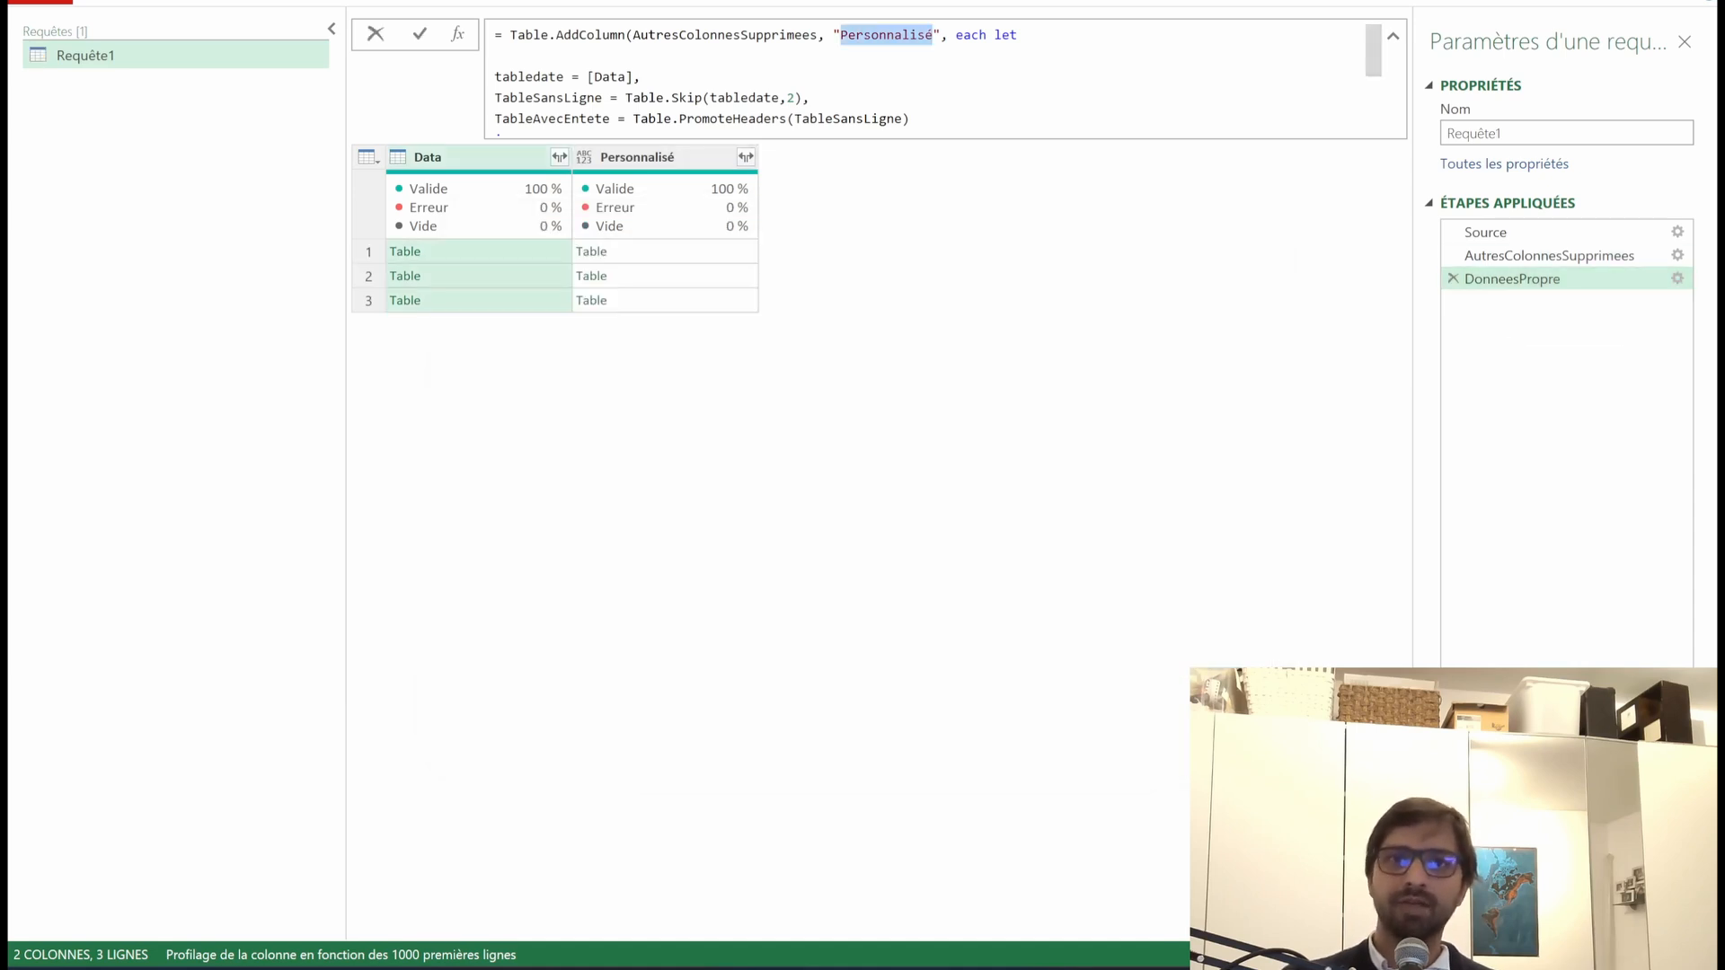
{"action": "type", "text": "DataPro"}
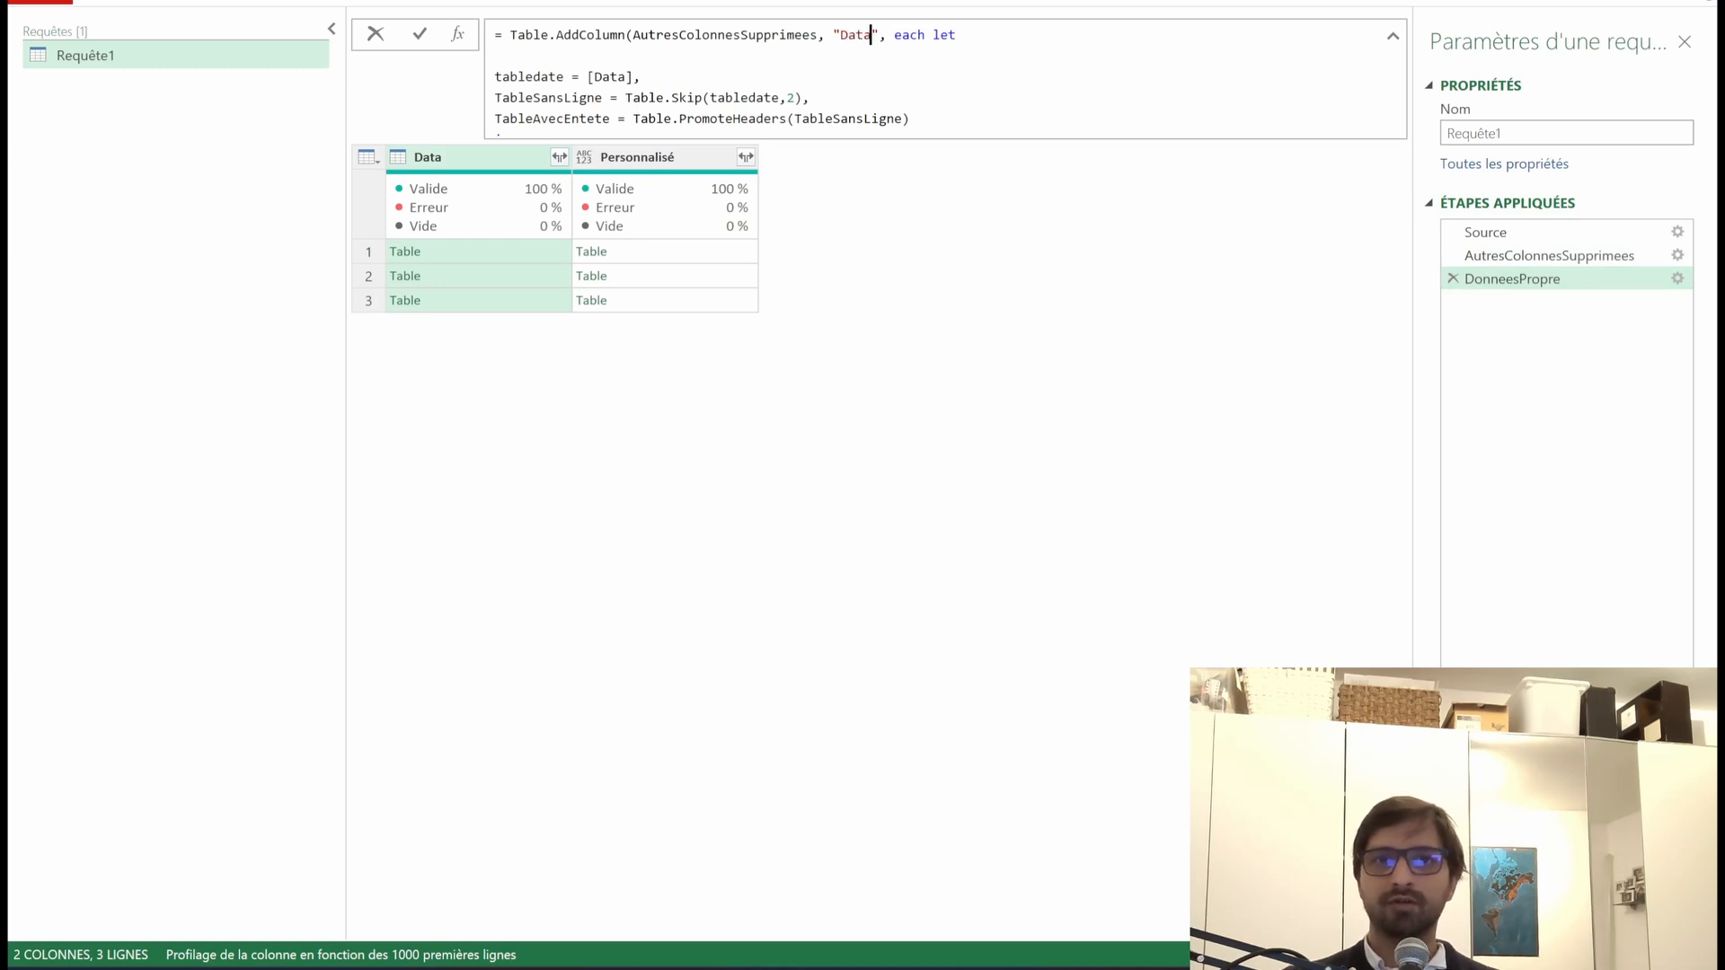
{"action": "type", "text": "pre"}
{"action": "key", "text": "Return"}
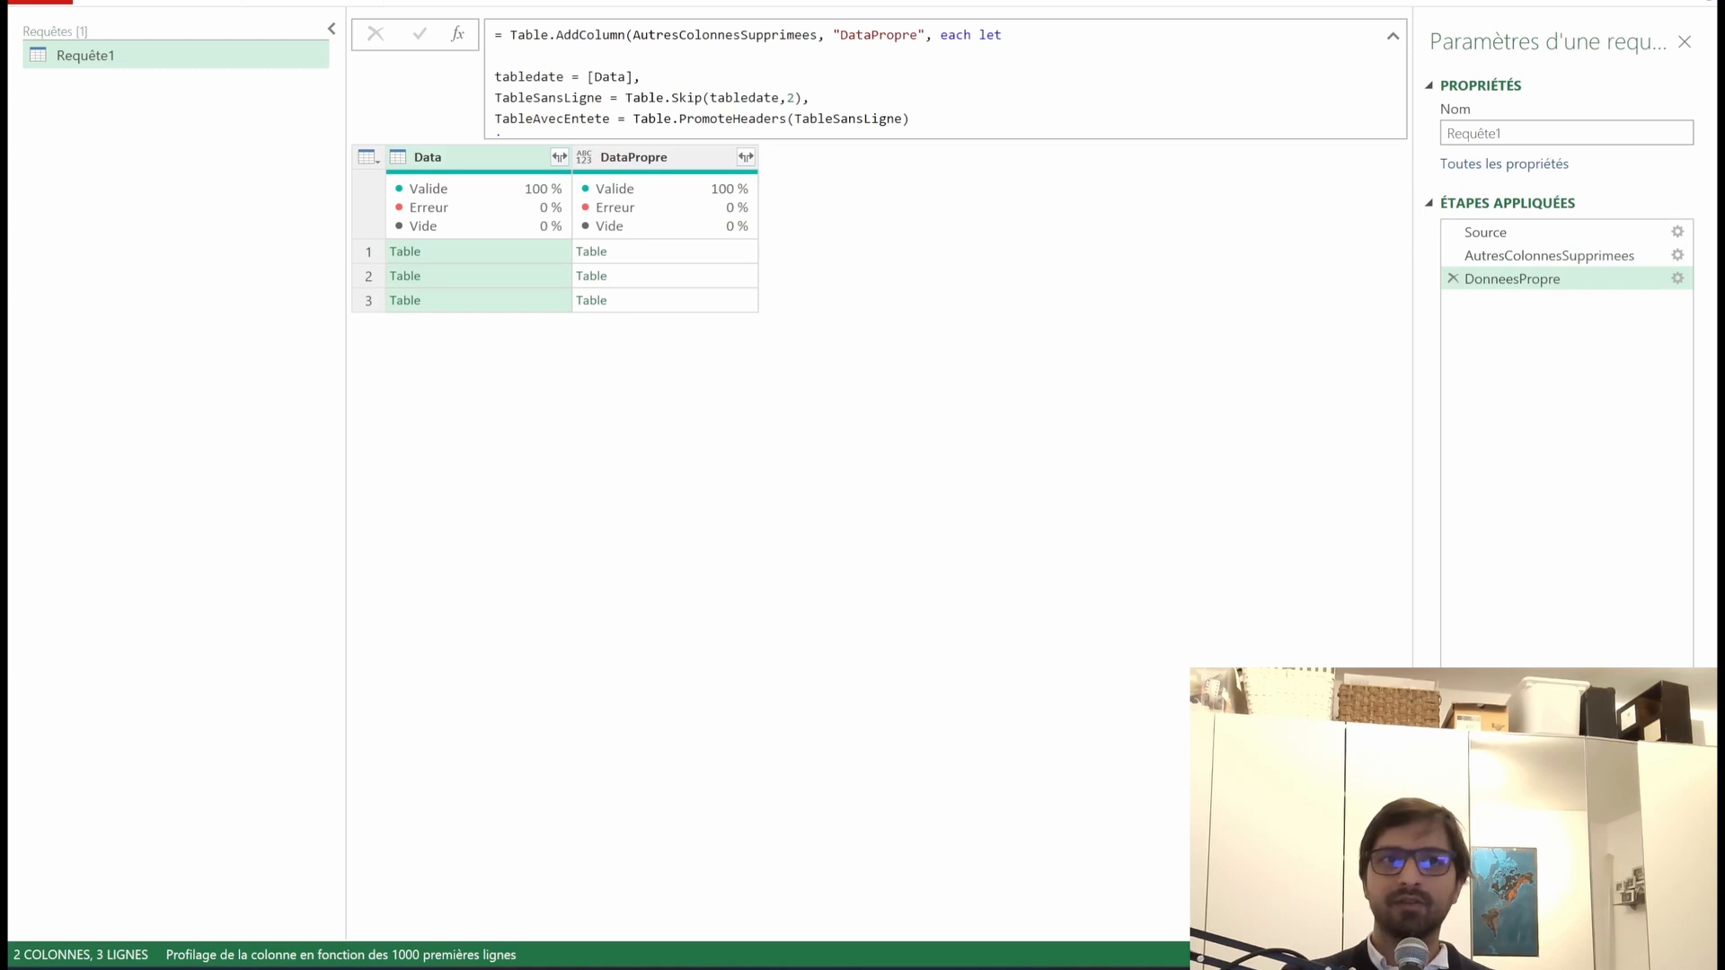
Step: Start a new custom column whose formula opens a let block and defines TableData = [Data]
{"action": "left_click", "coordinate": [312, 3]}
{"action": "left_click", "coordinate": [146, 55]}
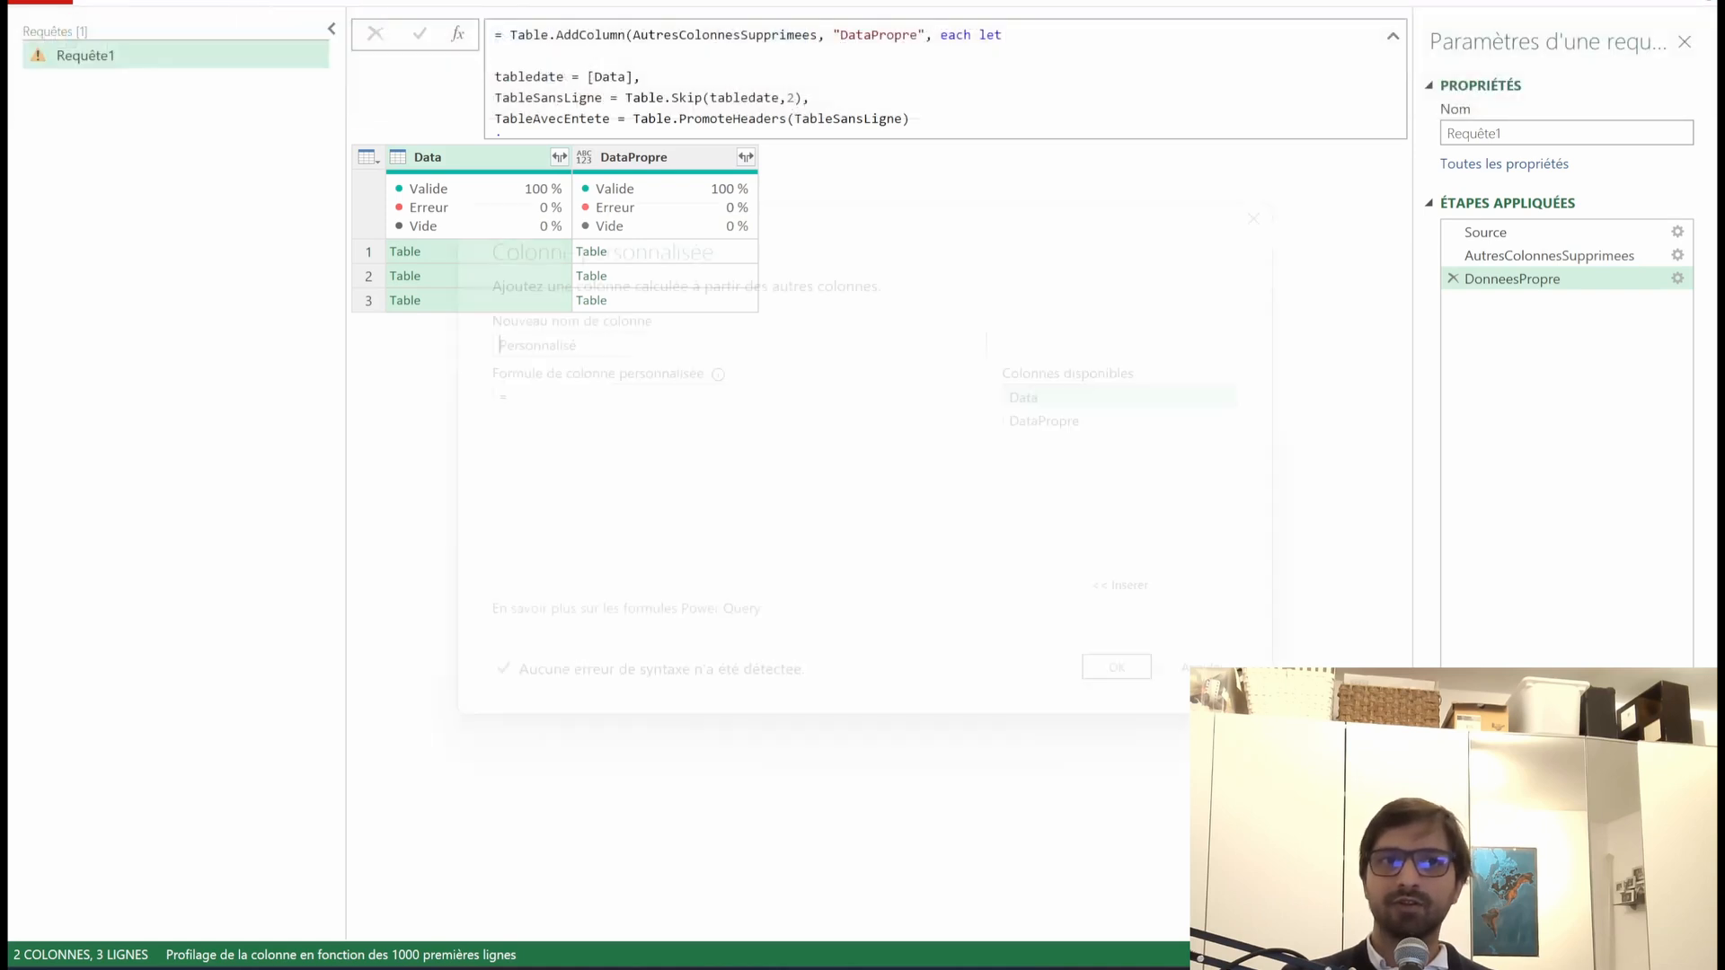
{"action": "type", "text": "let"}
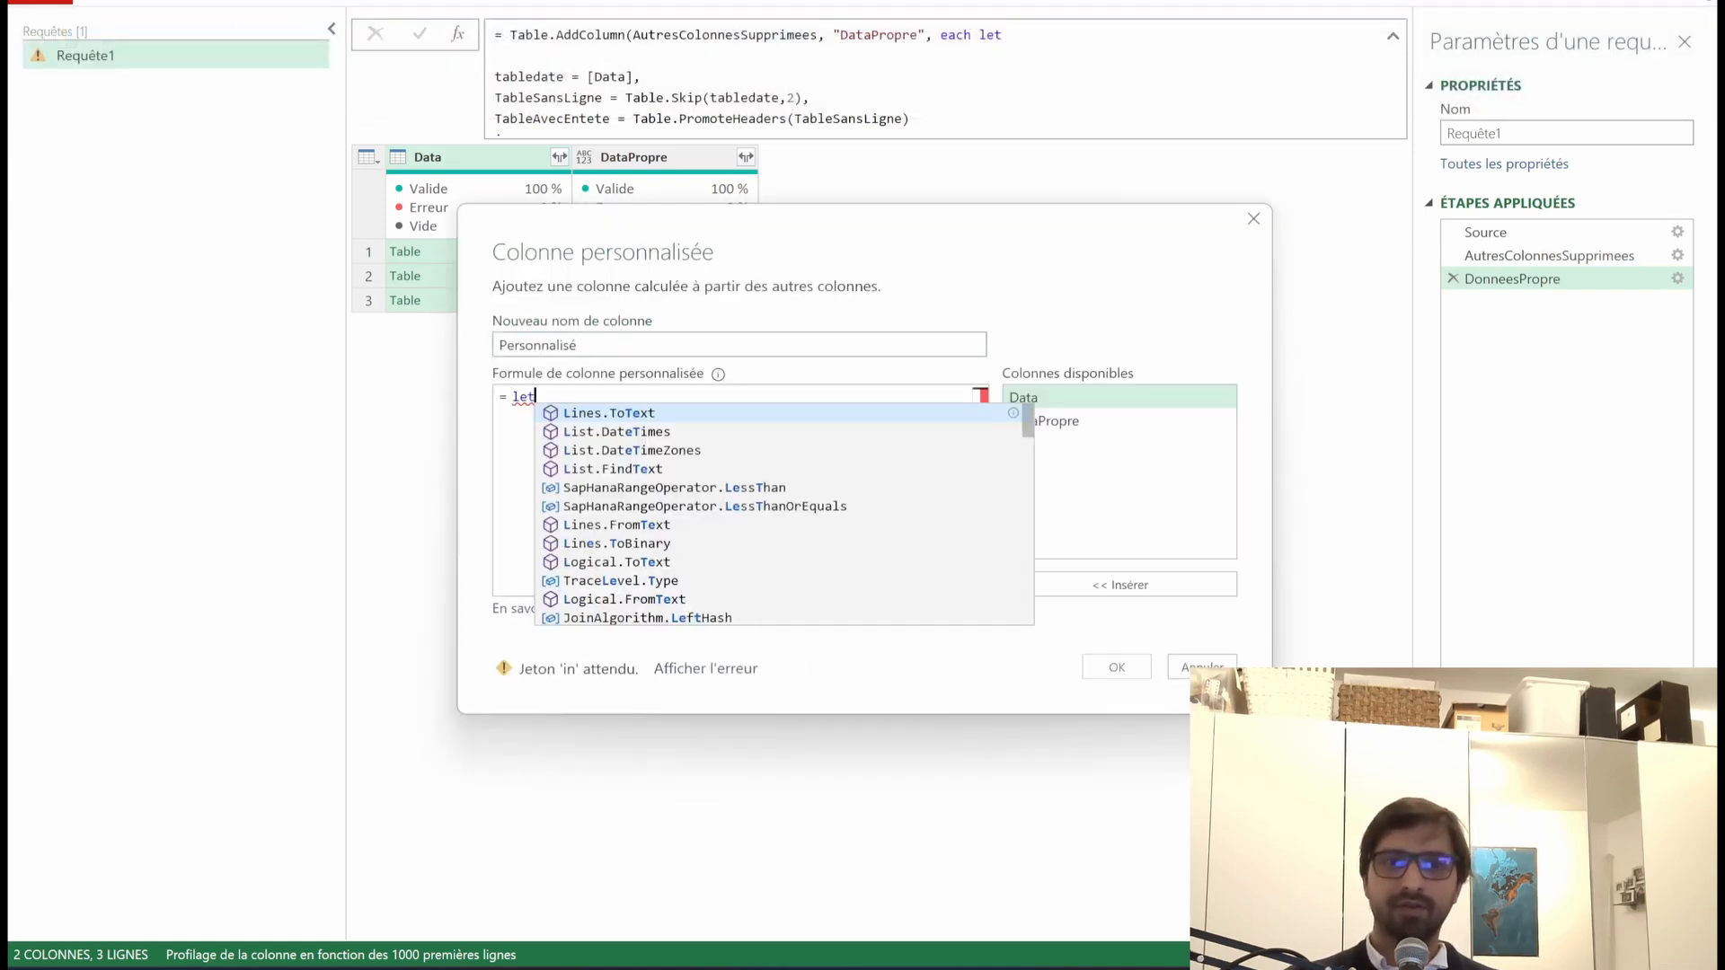
{"action": "key", "text": "Escape"}
{"action": "key", "text": "Return"}
{"action": "key", "text": "Return"}
{"action": "type", "text": "T"}
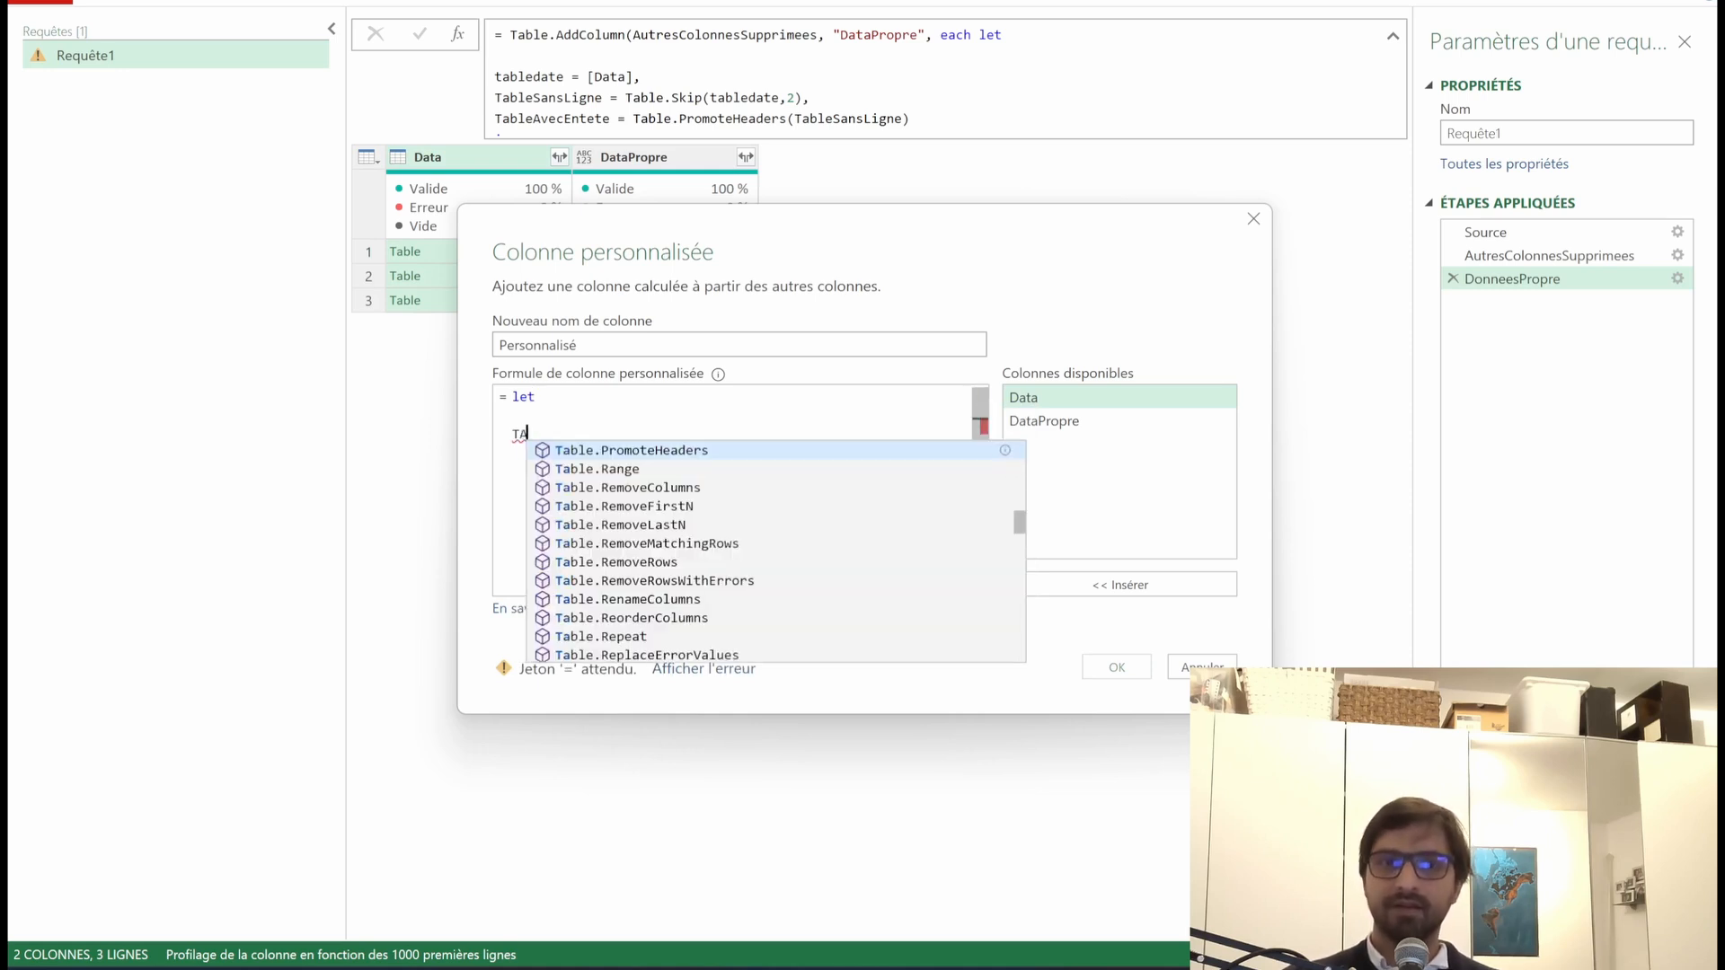
{"action": "type", "text": "ableDat"}
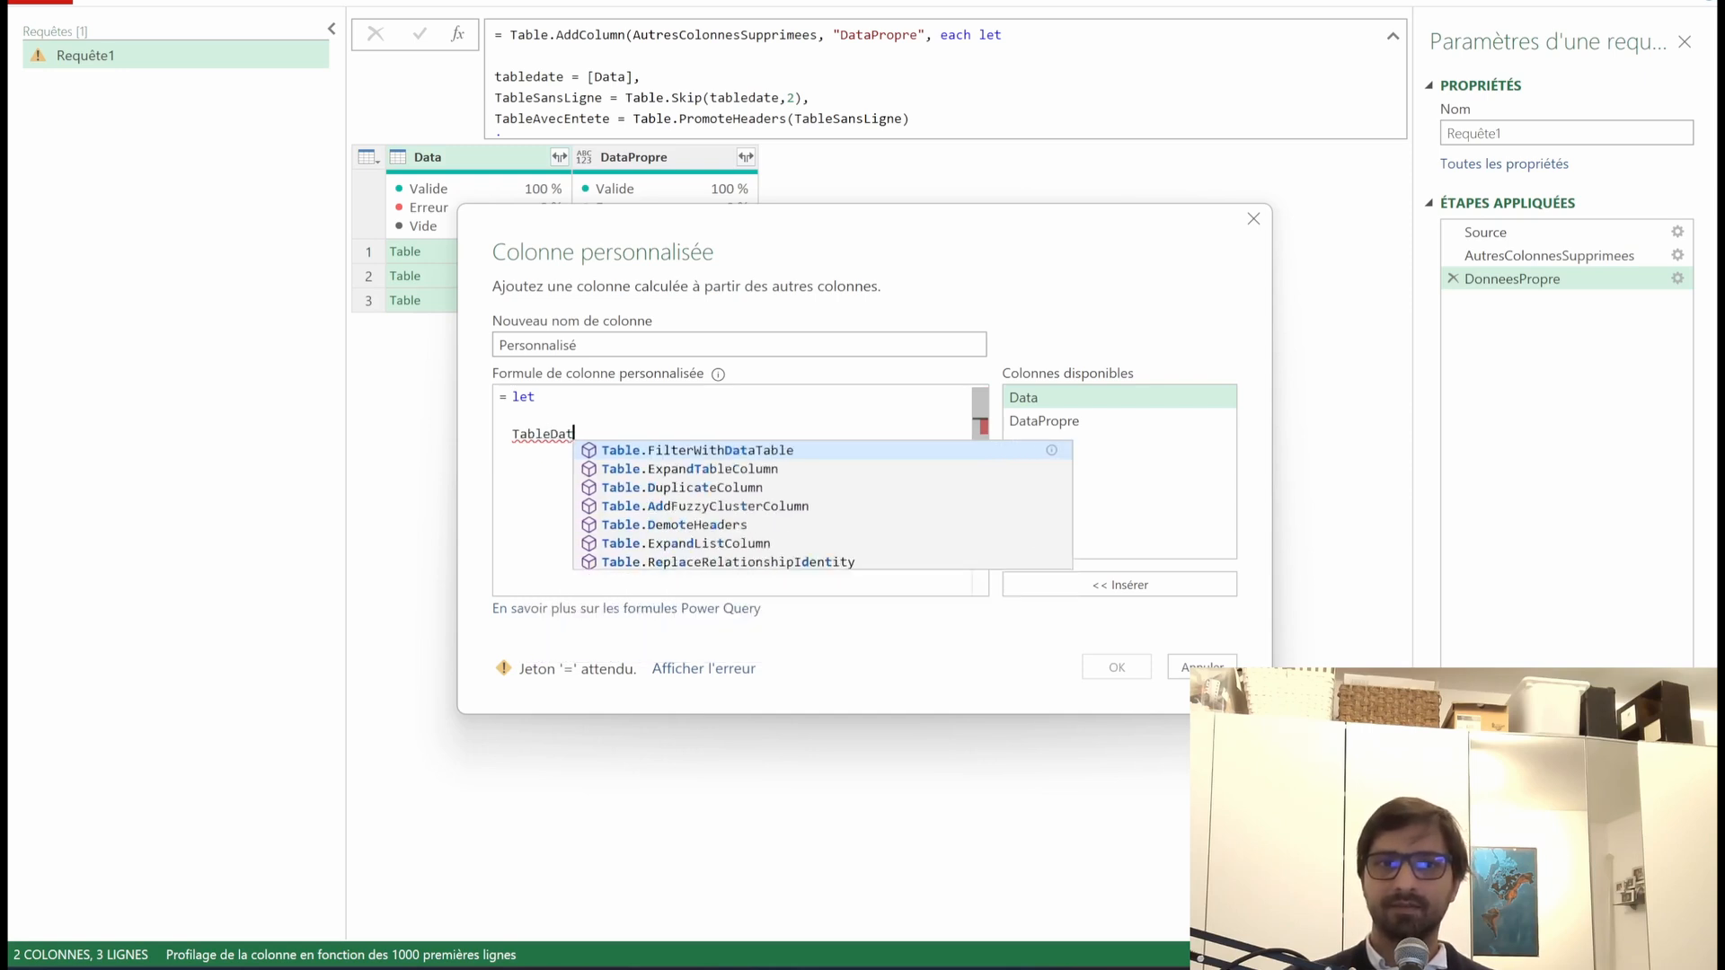
{"action": "type", "text": "a = ["}
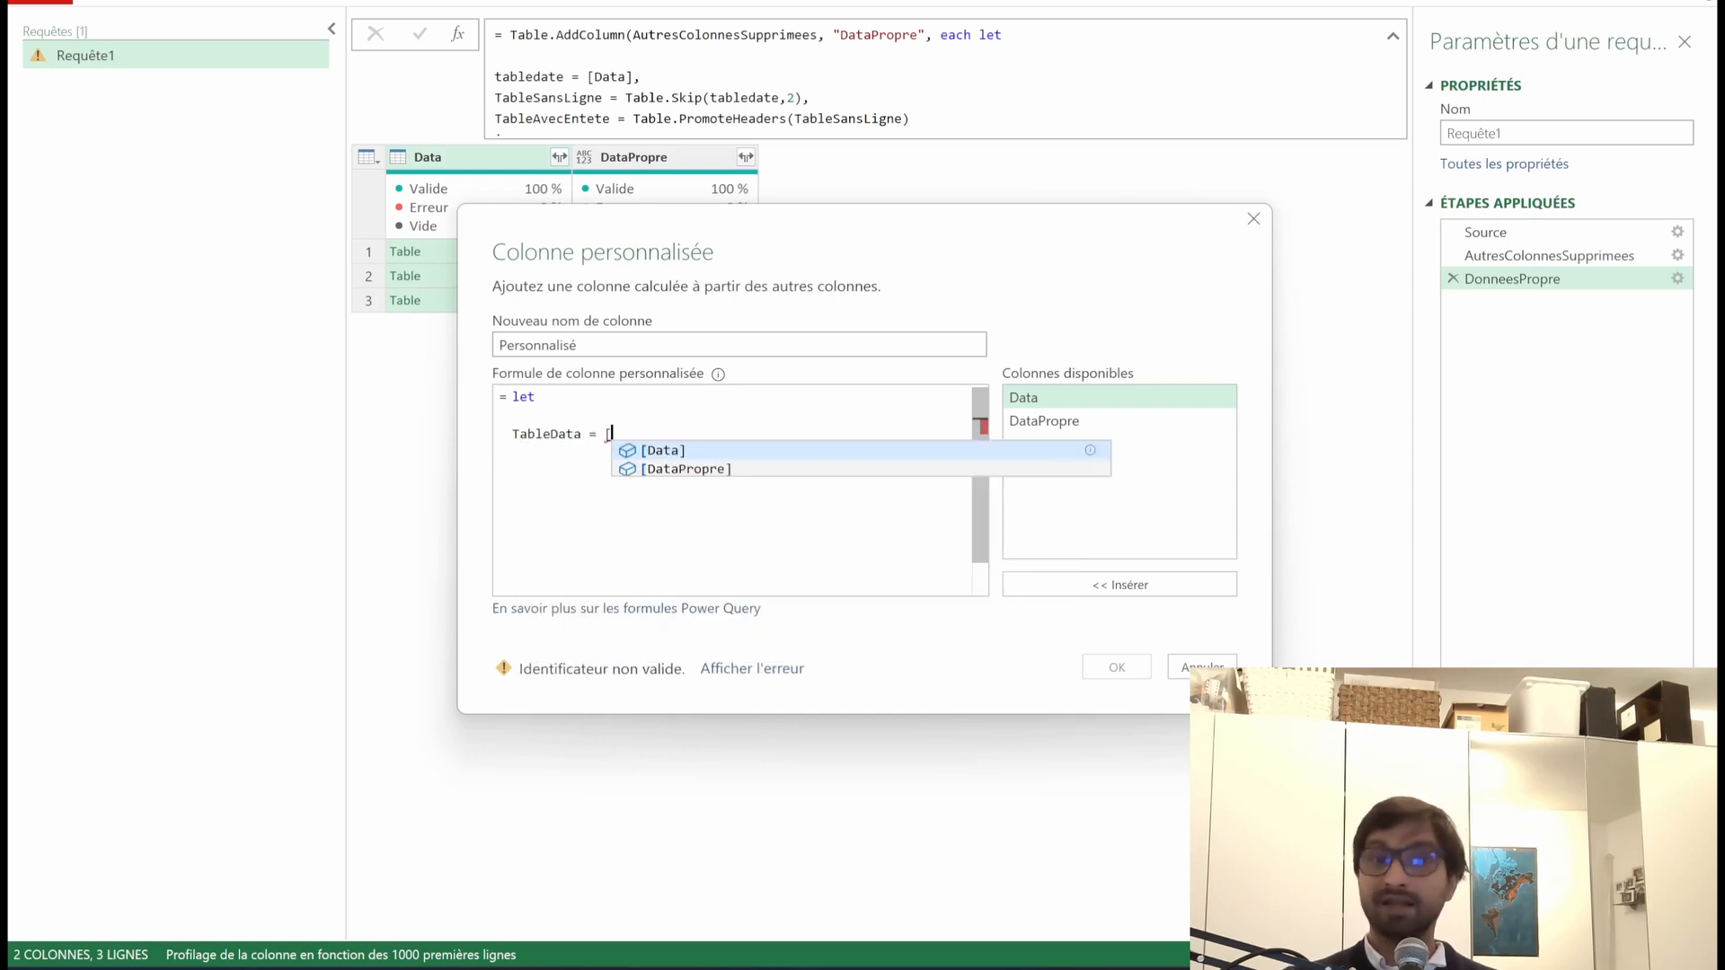
{"action": "type", "text": "Data]"}
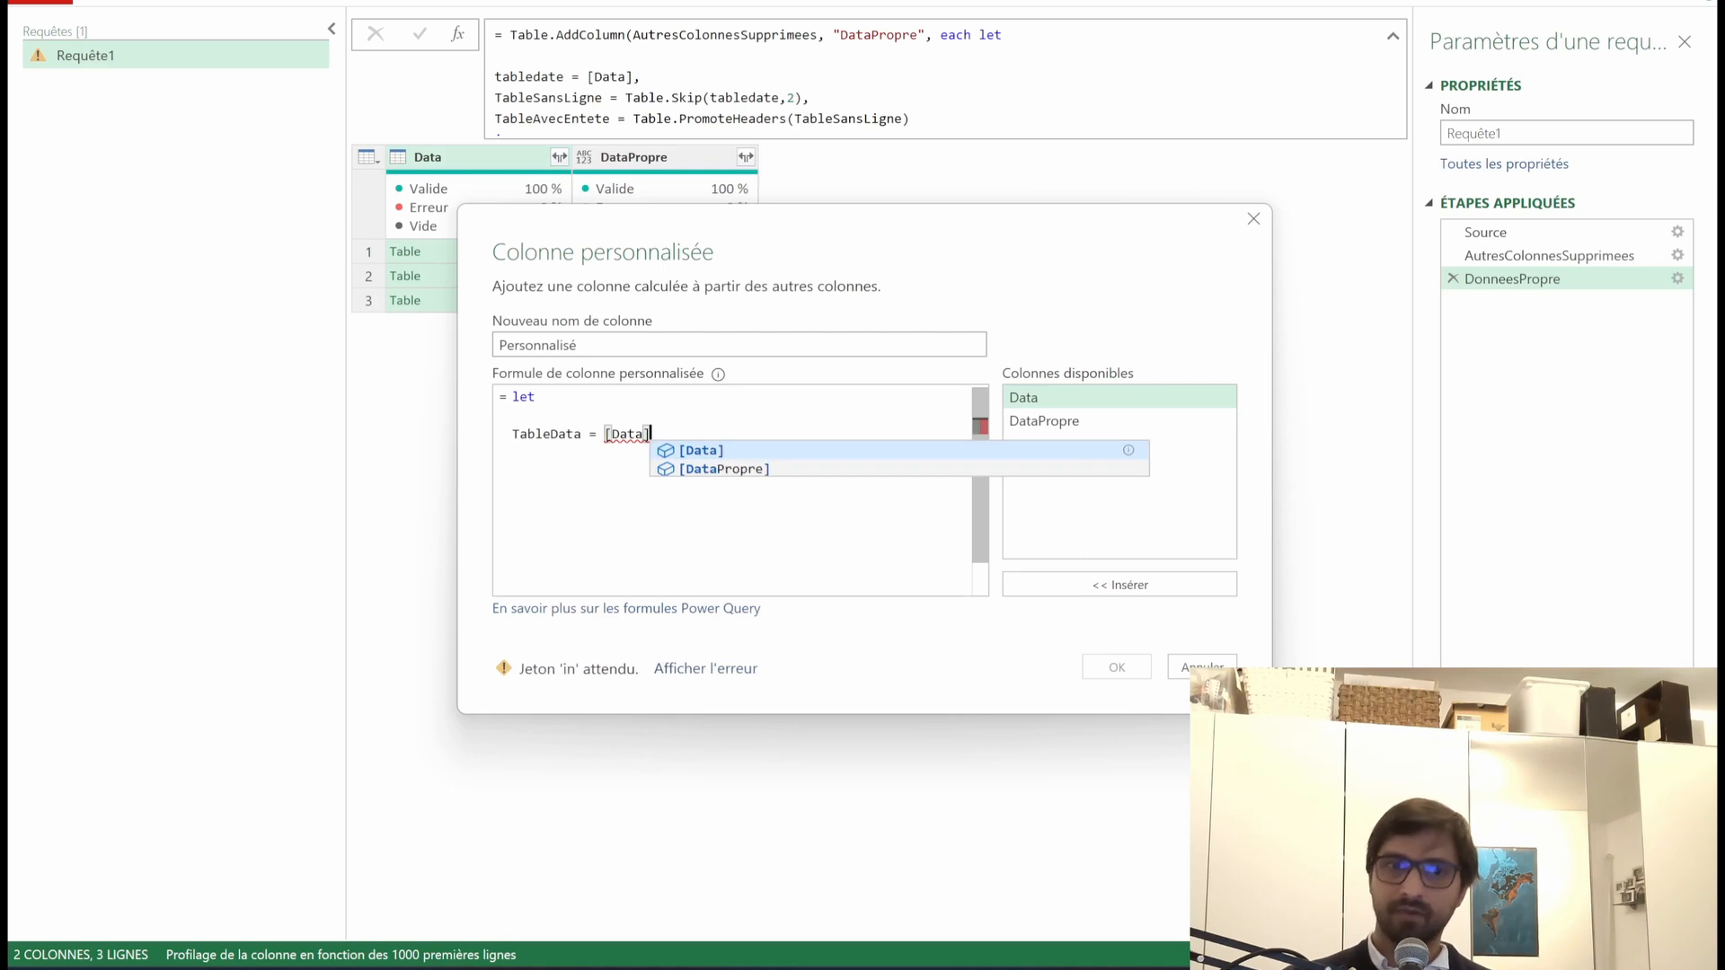
{"action": "type", "text": ","}
{"action": "key", "text": "Return"}
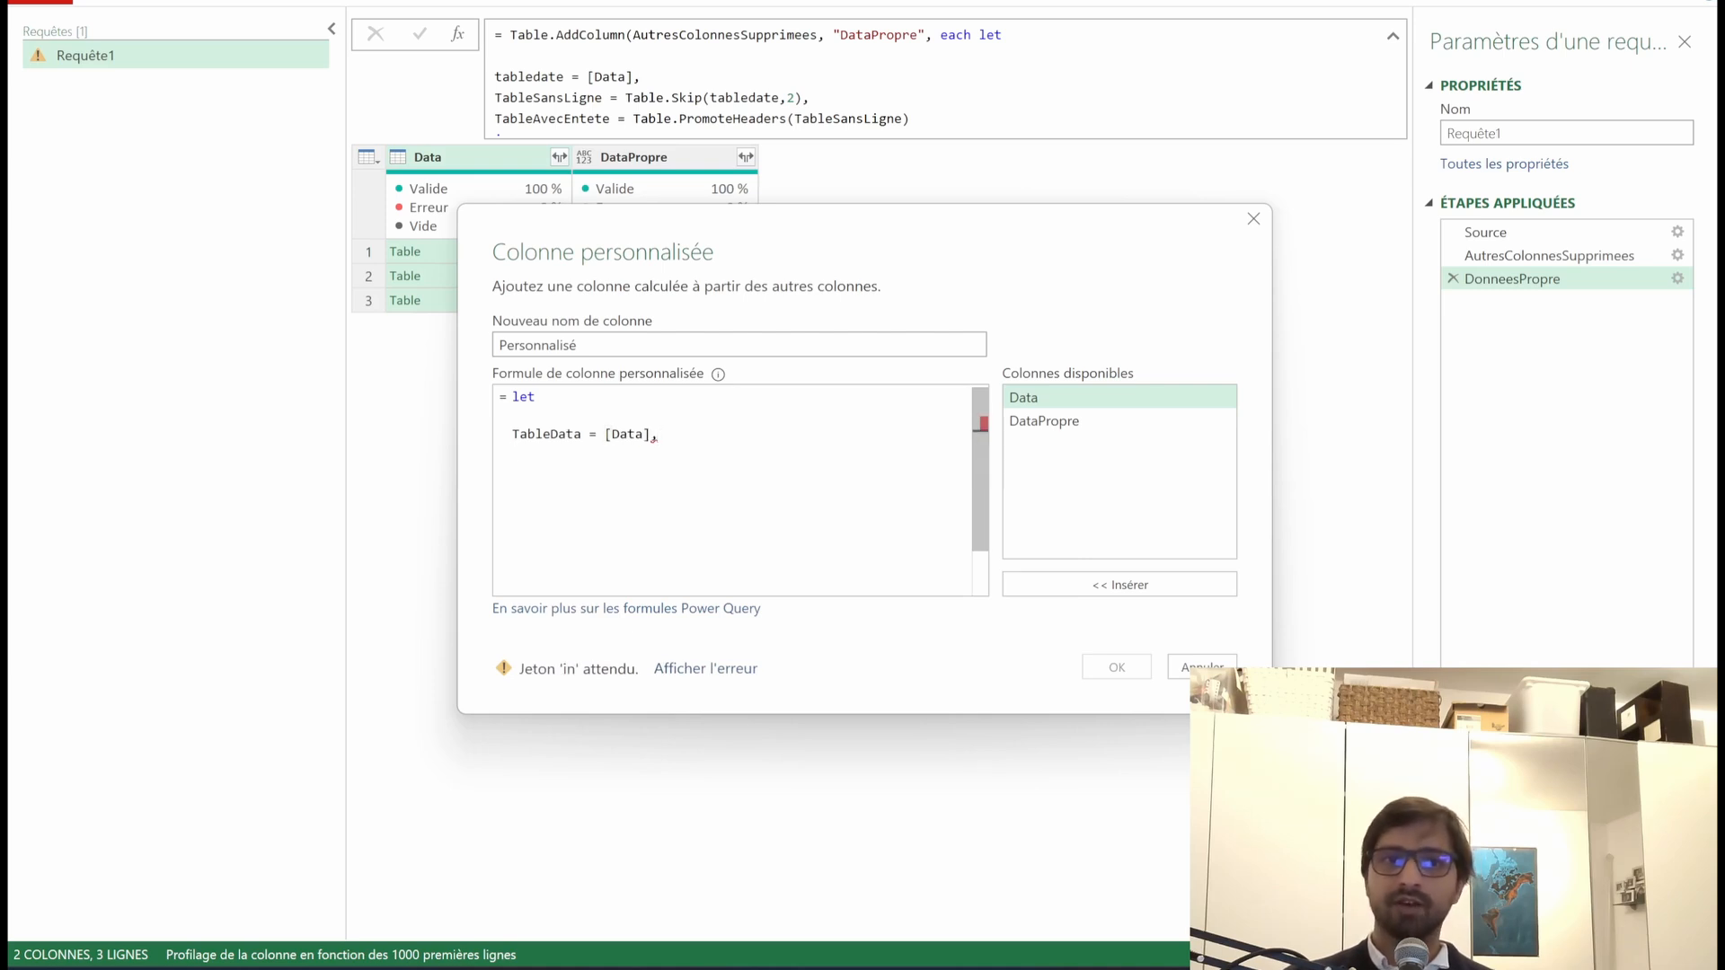
{"action": "type", "text": "Table"}
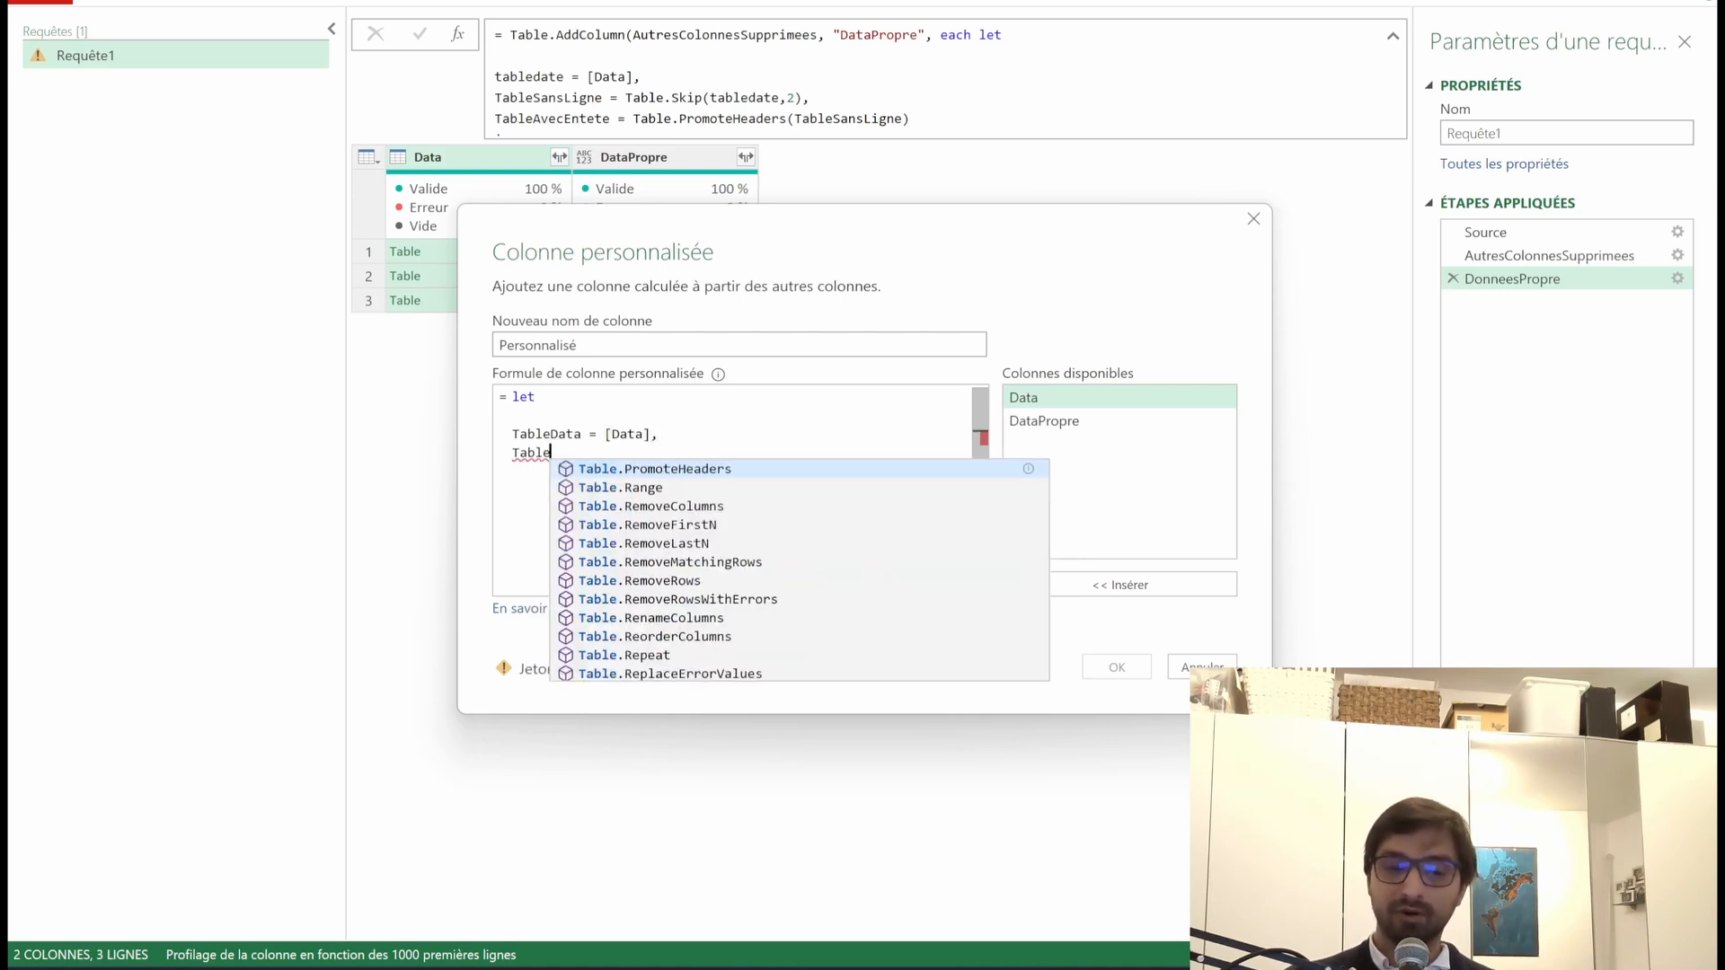
{"action": "key", "text": "BackSpace"}
{"action": "key", "text": "BackSpace"}
{"action": "key", "text": "BackSpace"}
{"action": "key", "text": "BackSpace"}
{"action": "key", "text": "BackSpace"}
Step: Define the variable DataPropre = [DataPropre] on the line below TableData in the custom column formula
{"action": "type", "text": "Data"}
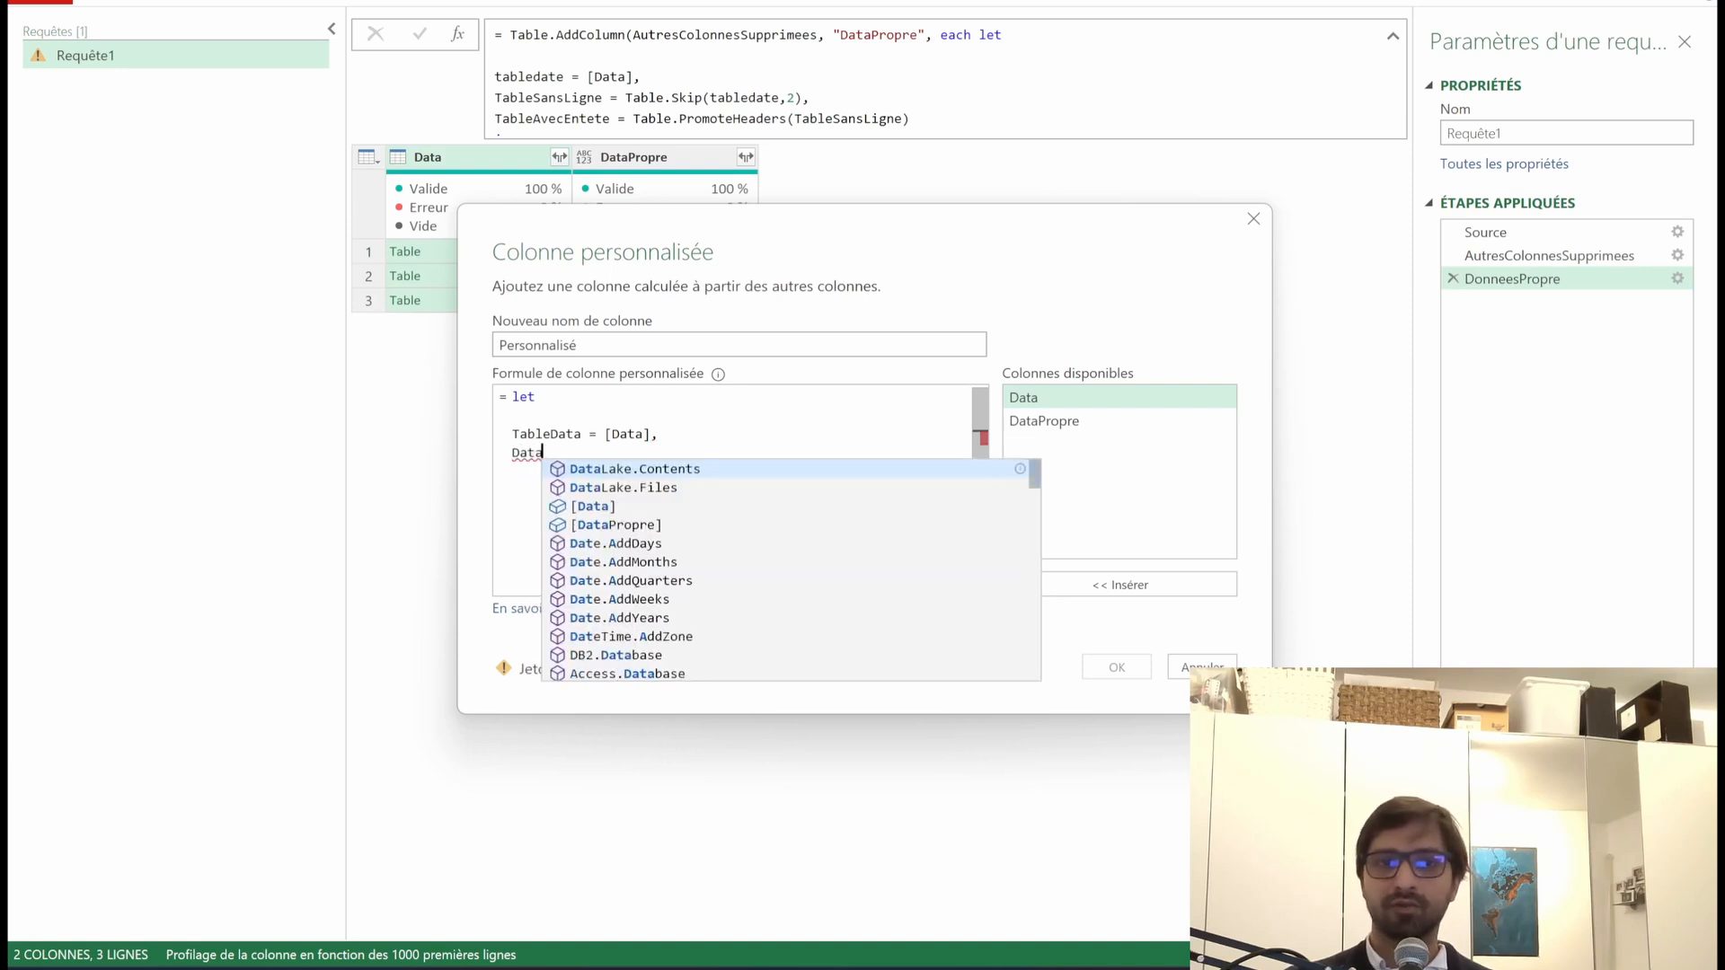
{"action": "type", "text": "Propre ="}
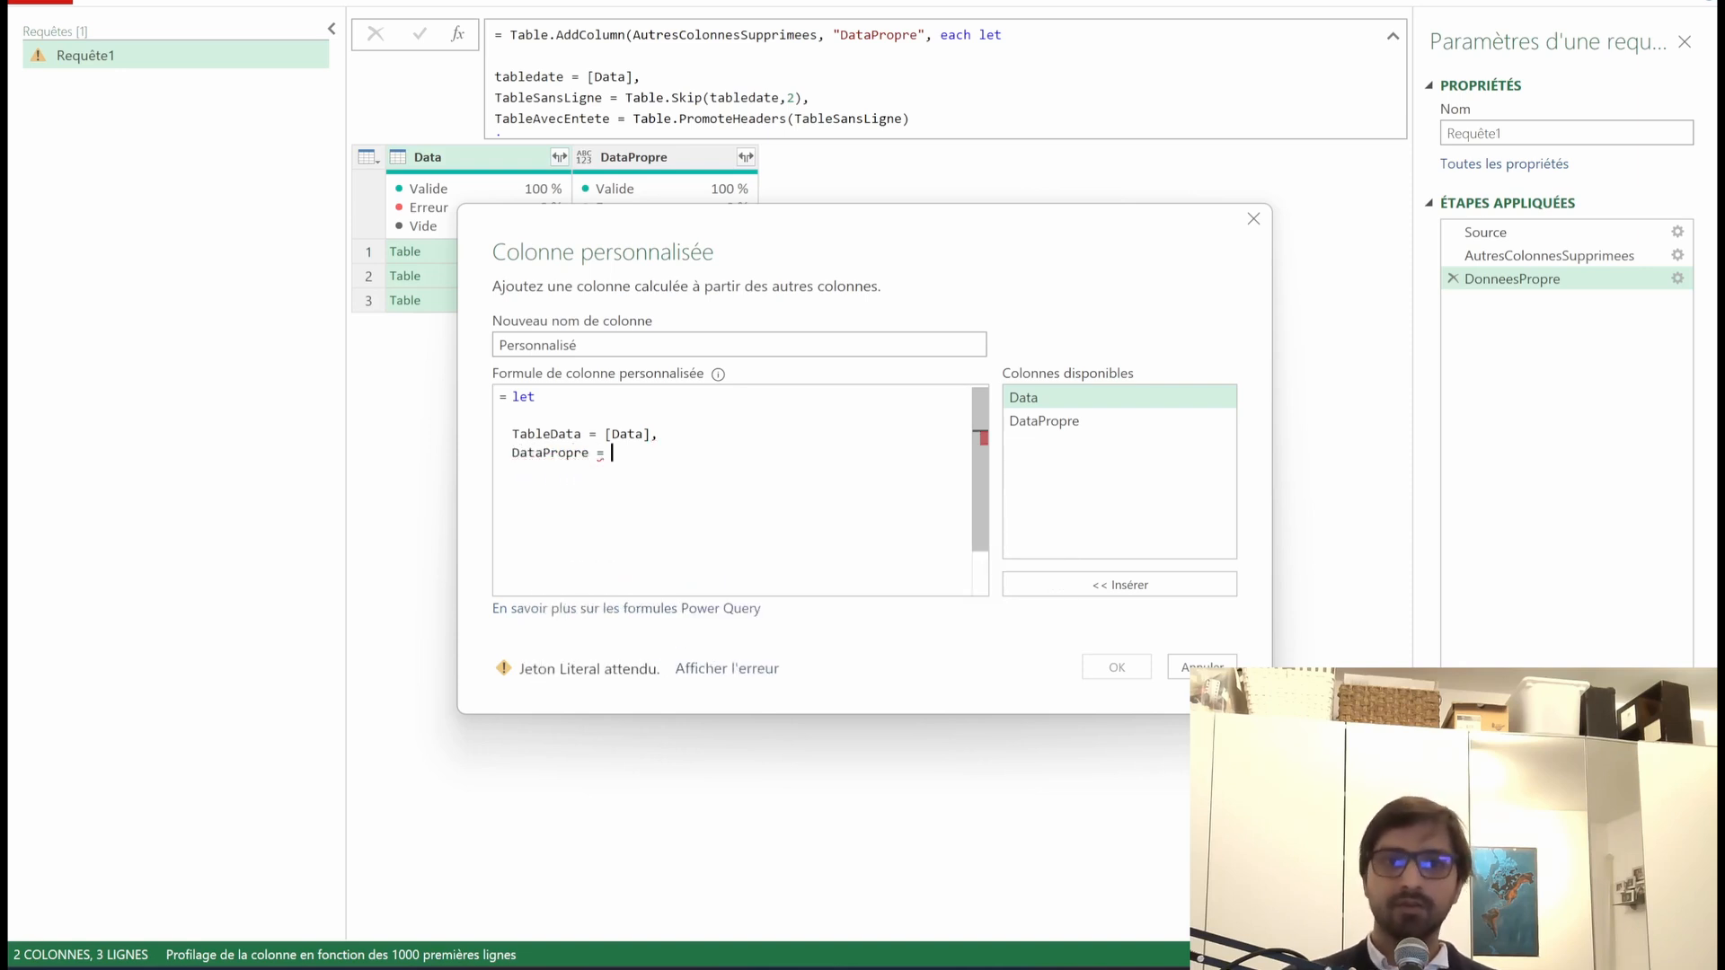
{"action": "type", "text": " [Datap"}
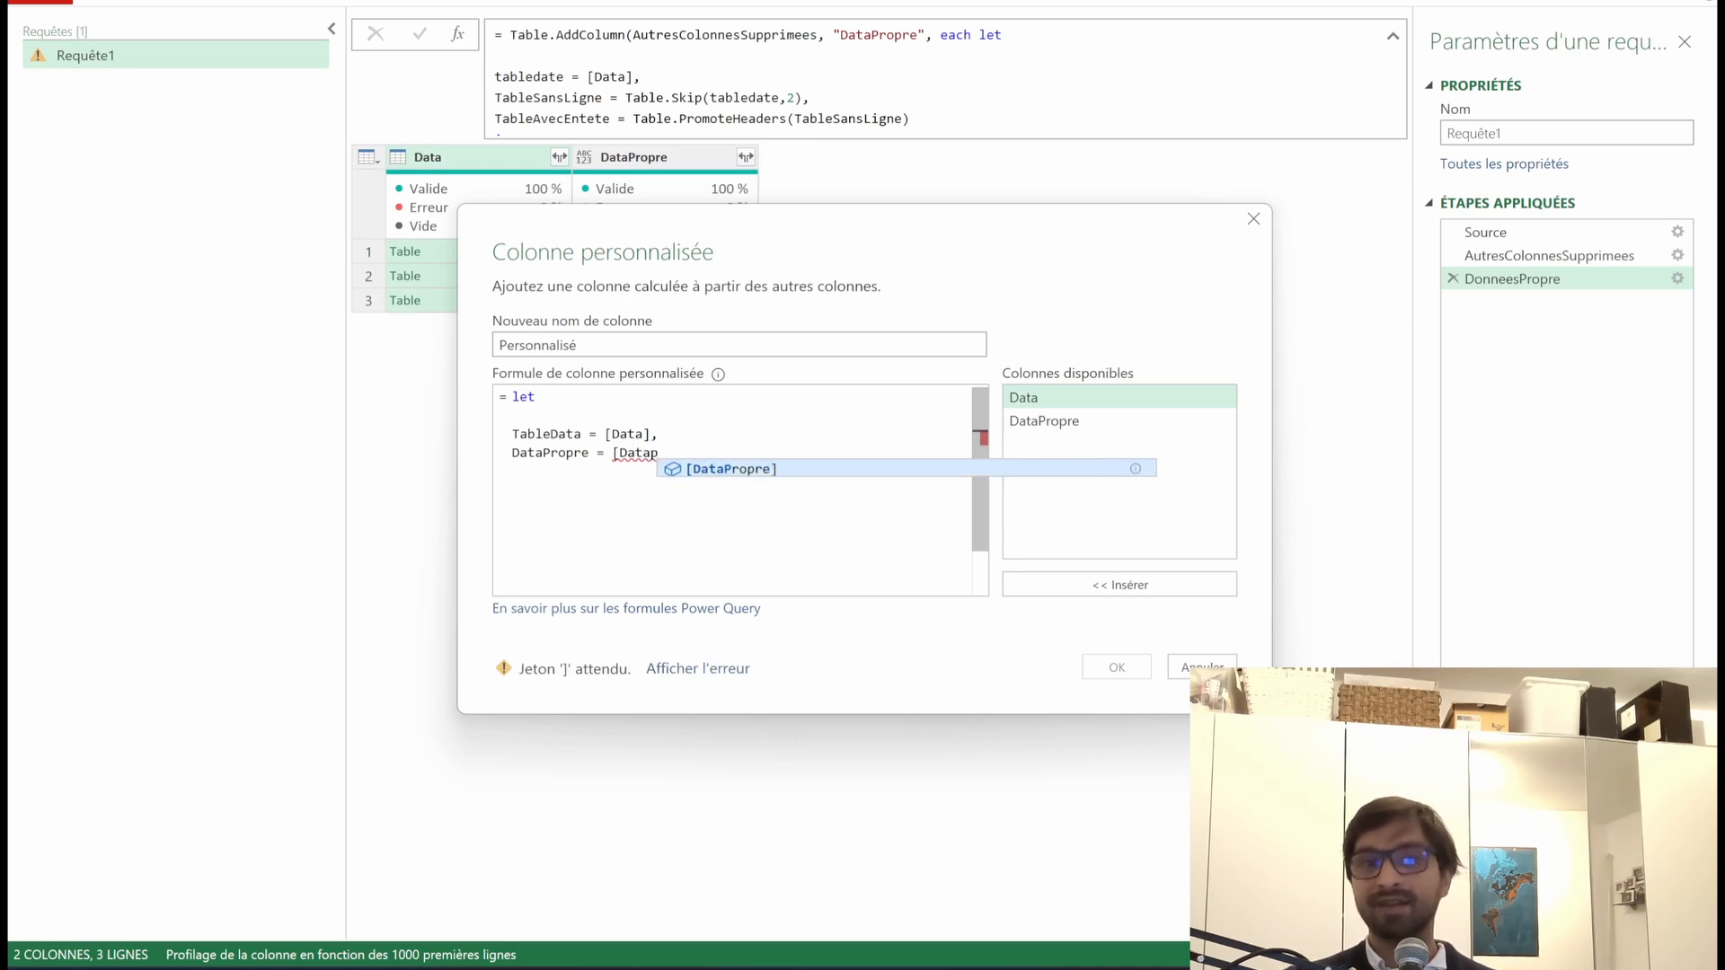
{"action": "key", "text": "Tab"}
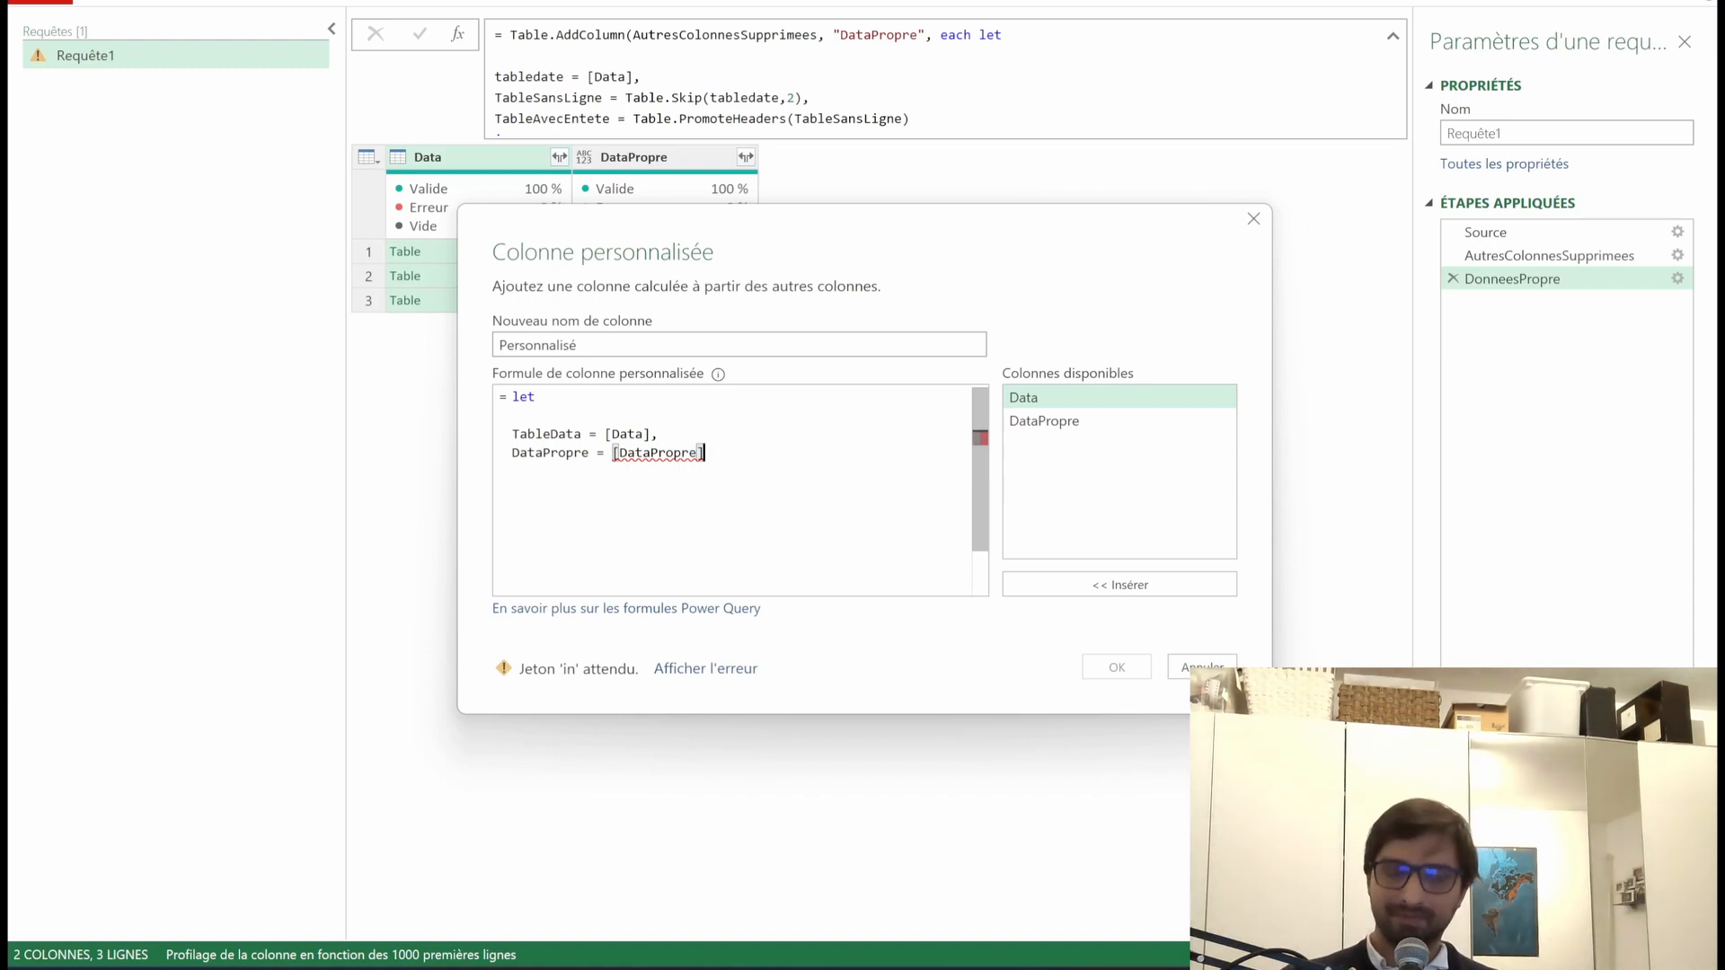
{"action": "type", "text": ","}
{"action": "key", "text": "Return"}
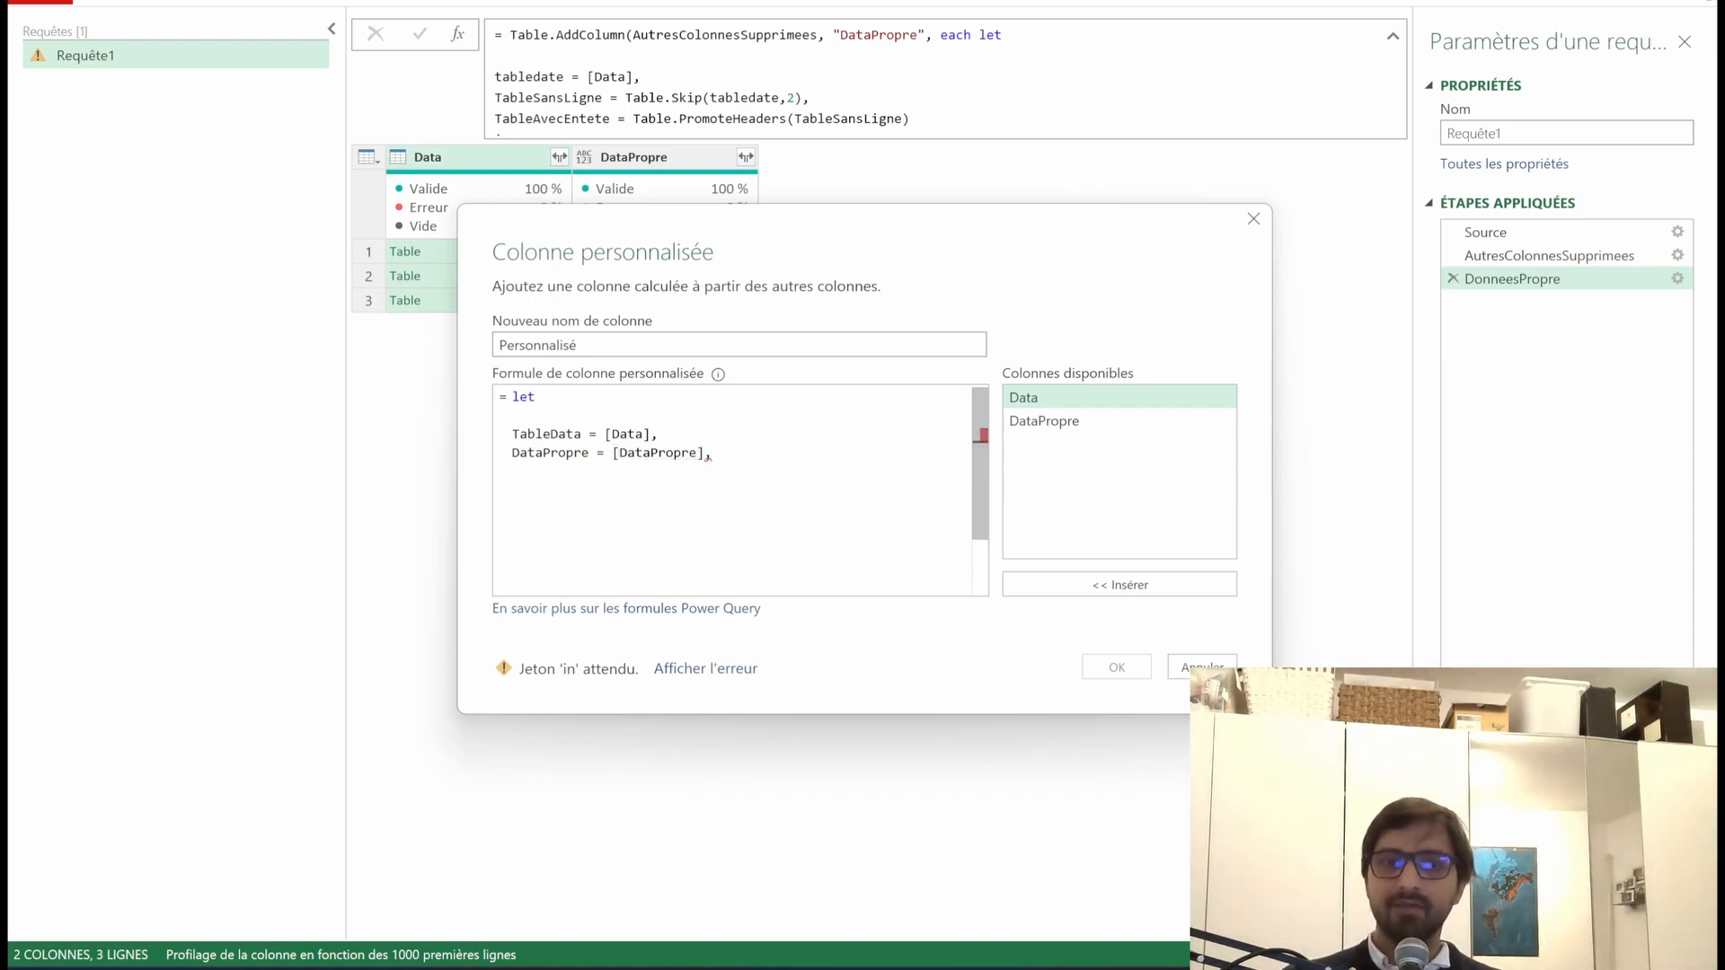
Step: Begin the variable NomFeuille as Table.FirstValue(Table.SelctColumns( with TableData as the first argument
{"action": "type", "text": "NomFeu"}
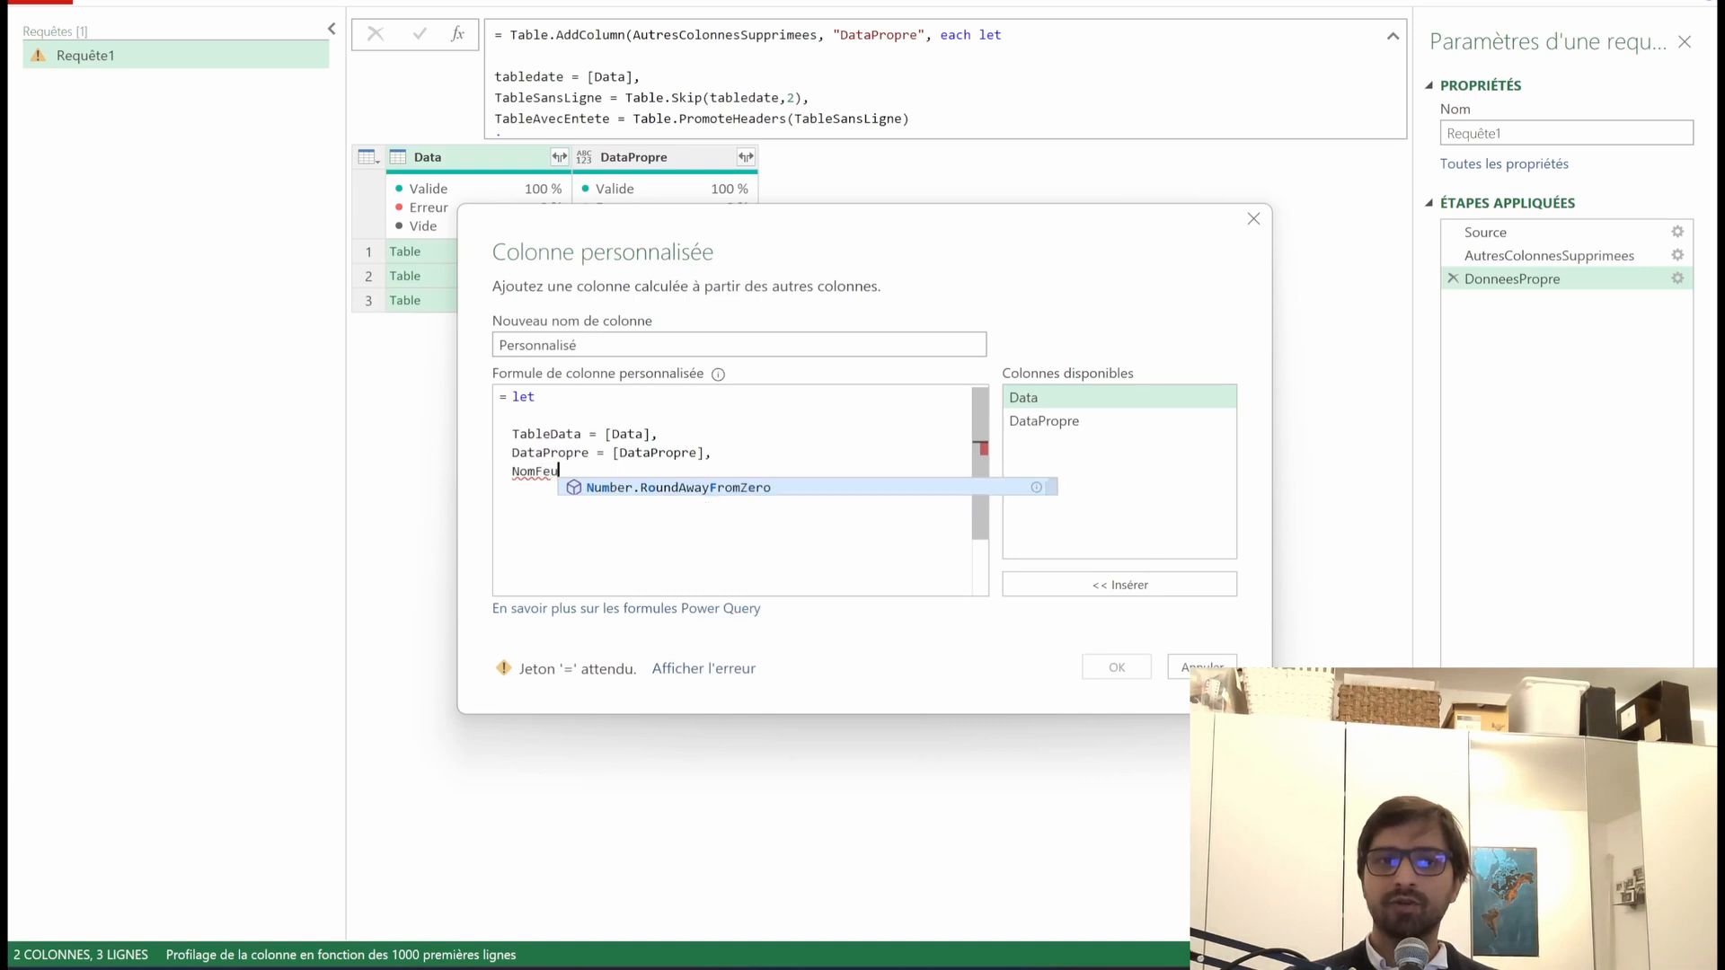
{"action": "type", "text": "ille ="}
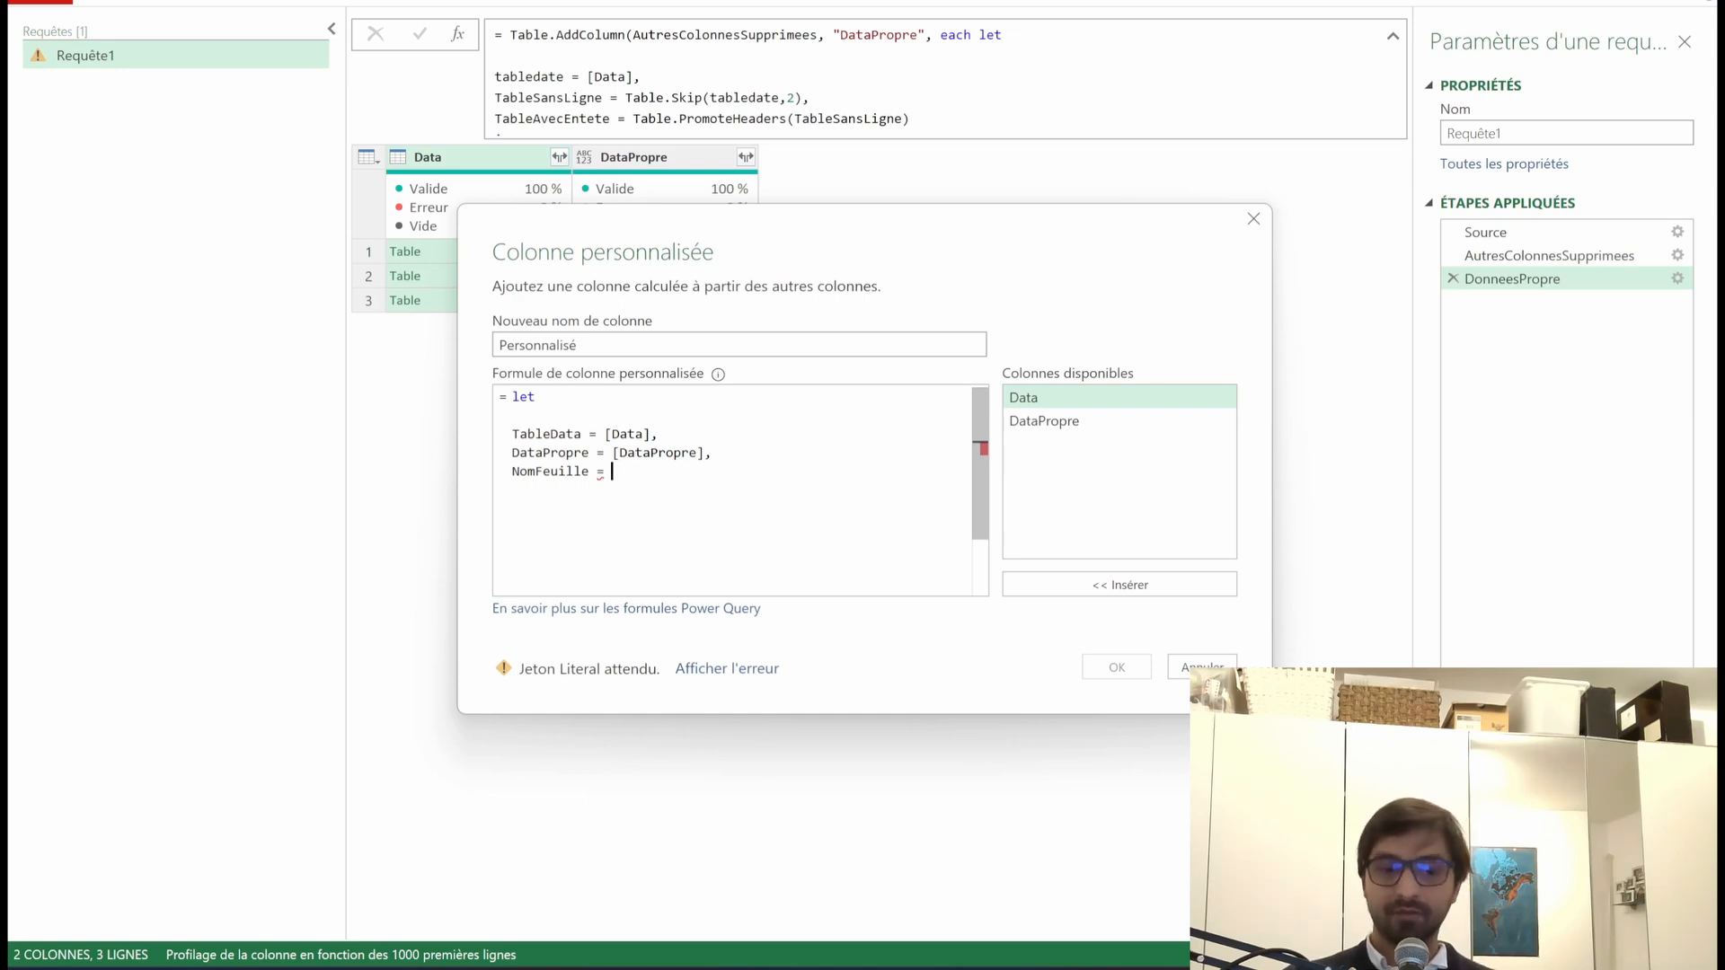
{"action": "type", "text": "Table.First"}
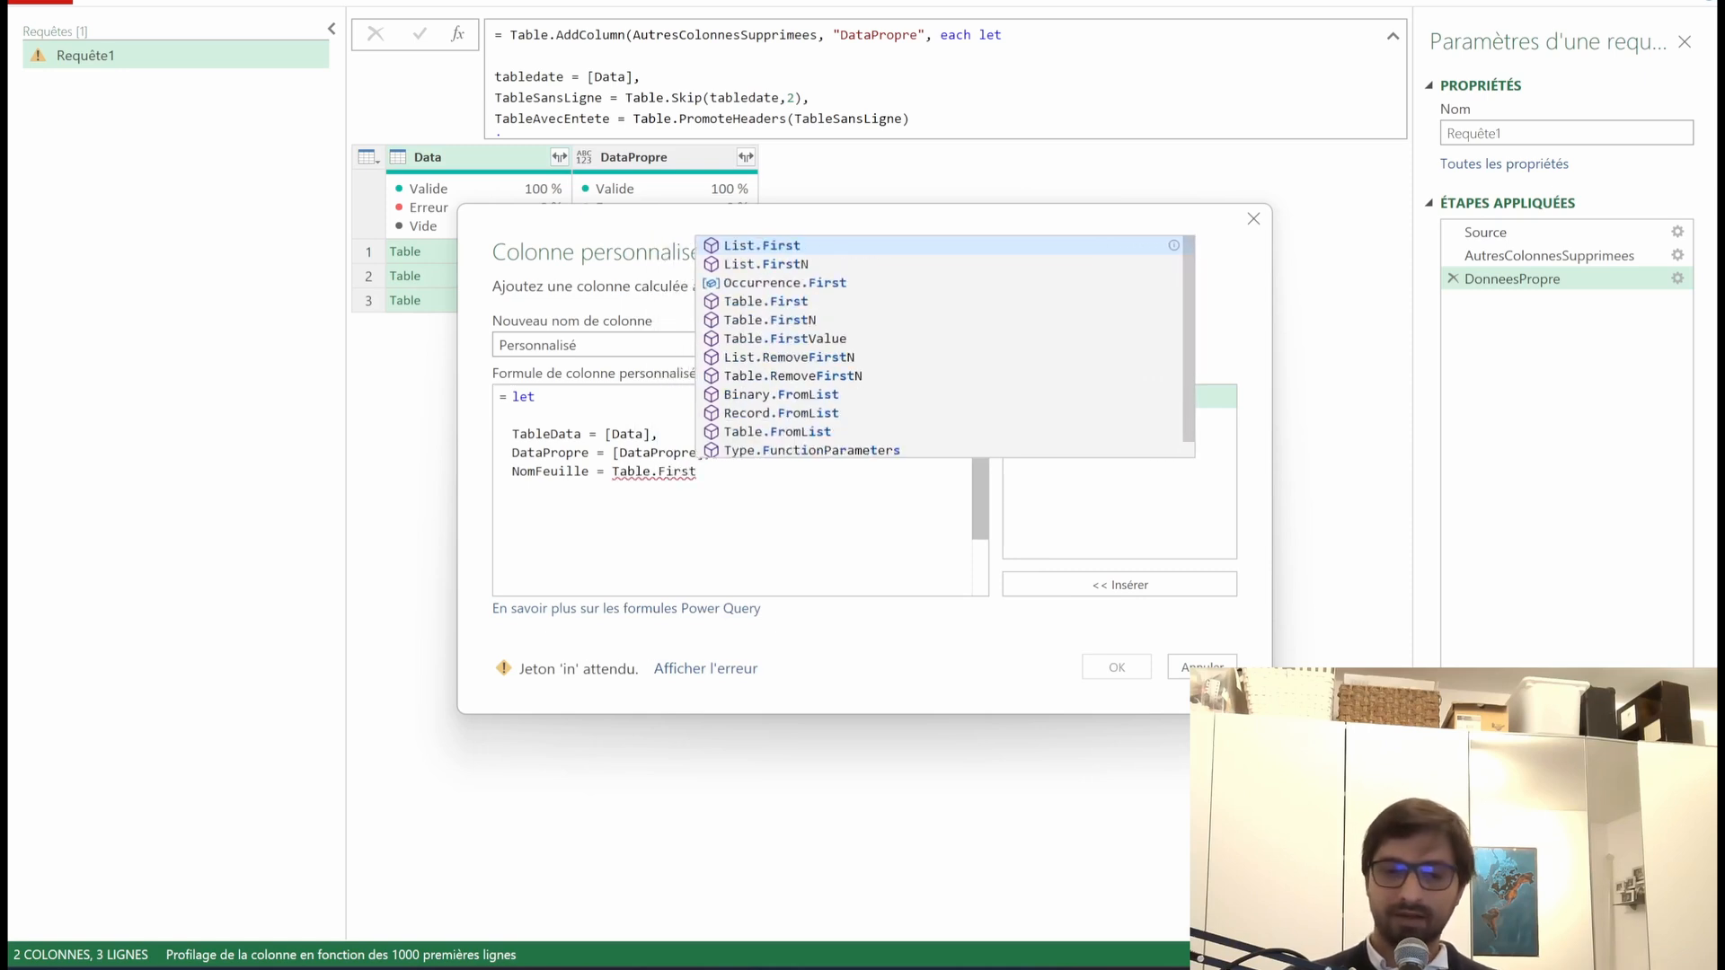
{"action": "type", "text": "Value("}
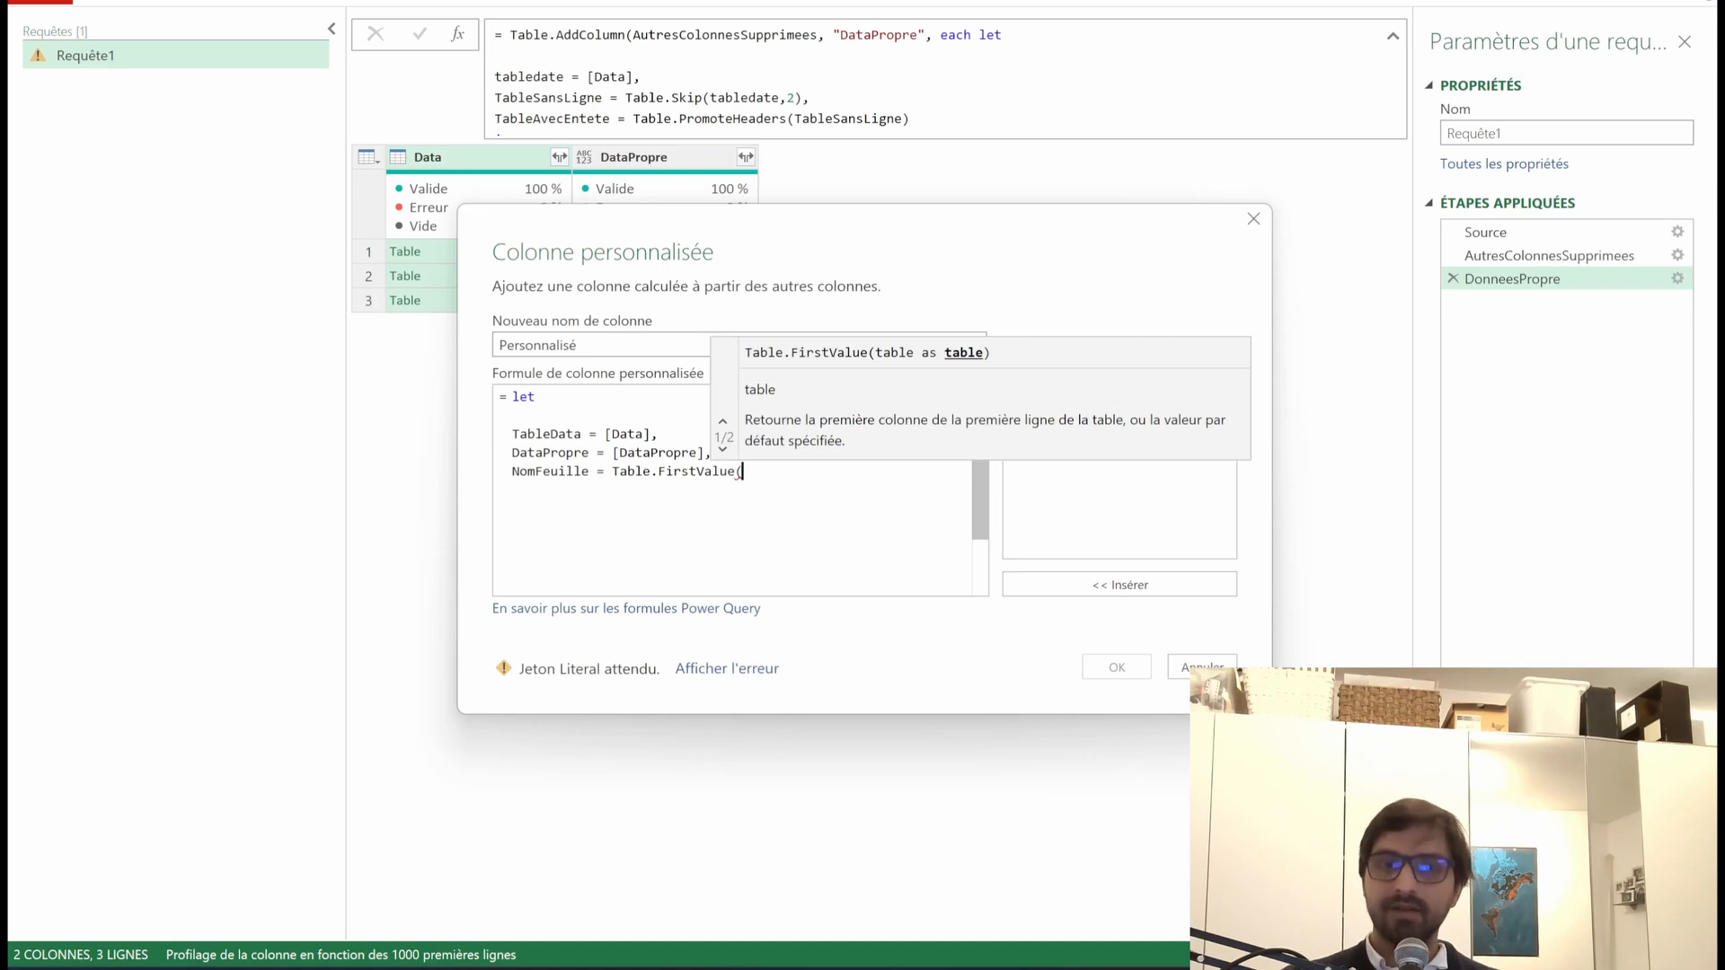
{"action": "type", "text": "Table.SelctColumns("}
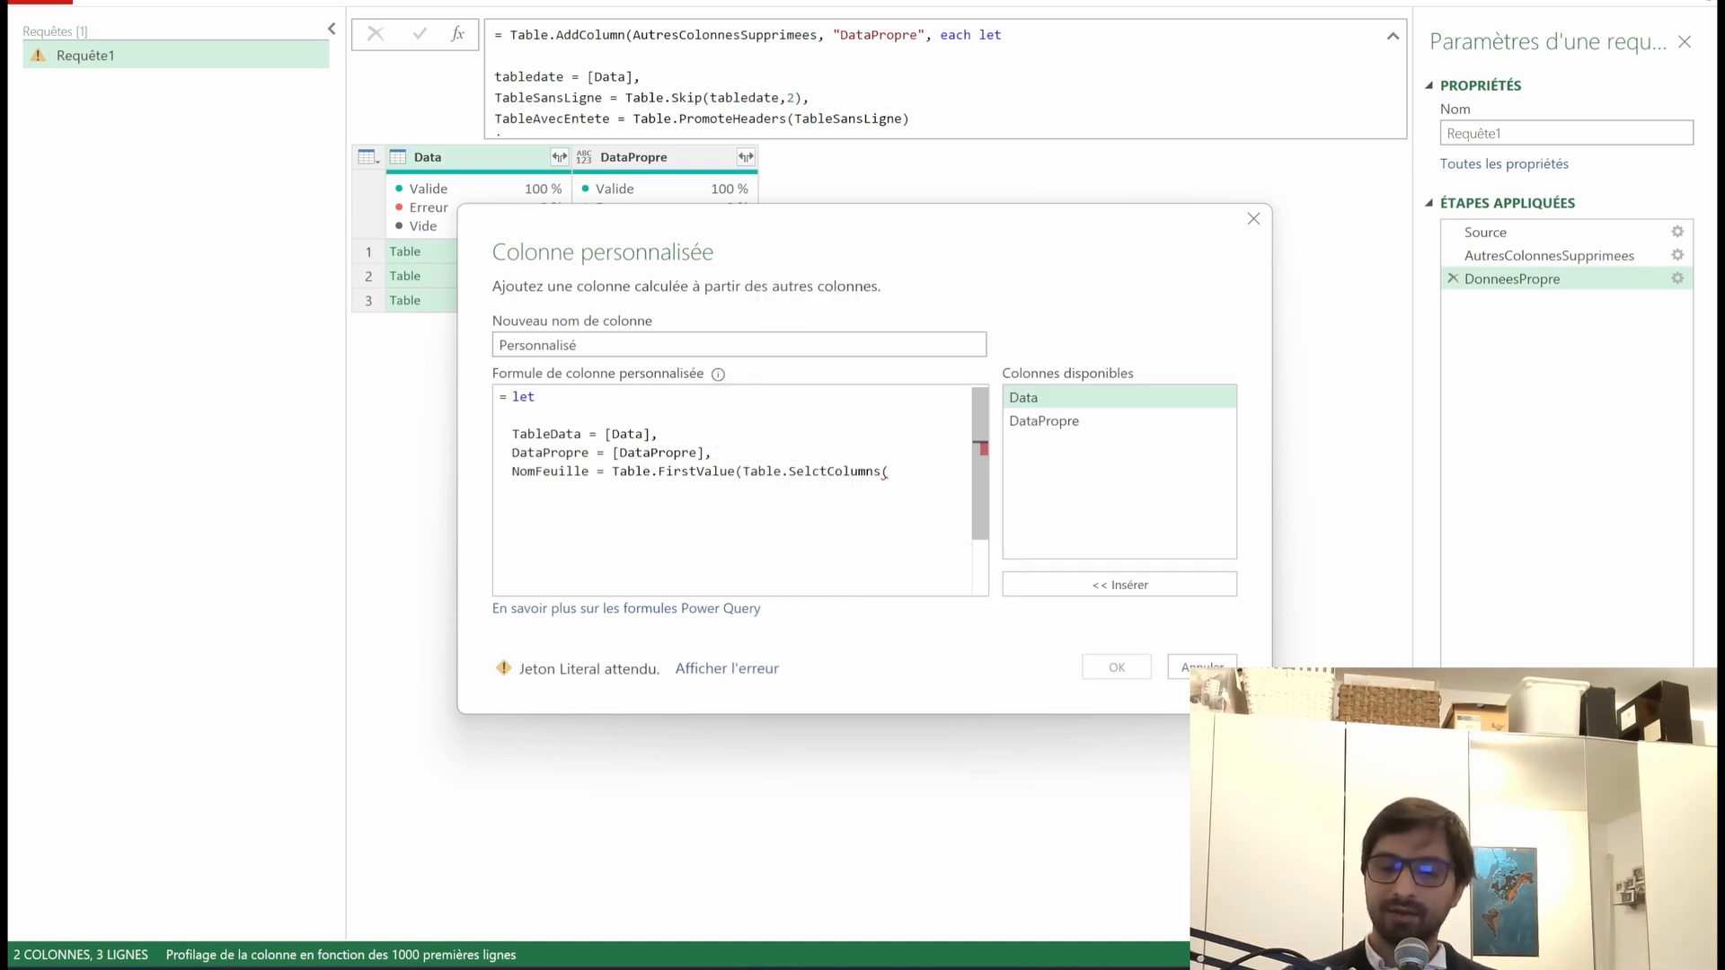
{"action": "left_click_drag", "start_coordinate": [612, 433], "coordinate": [651, 434]}
{"action": "left_click", "coordinate": [889, 471]}
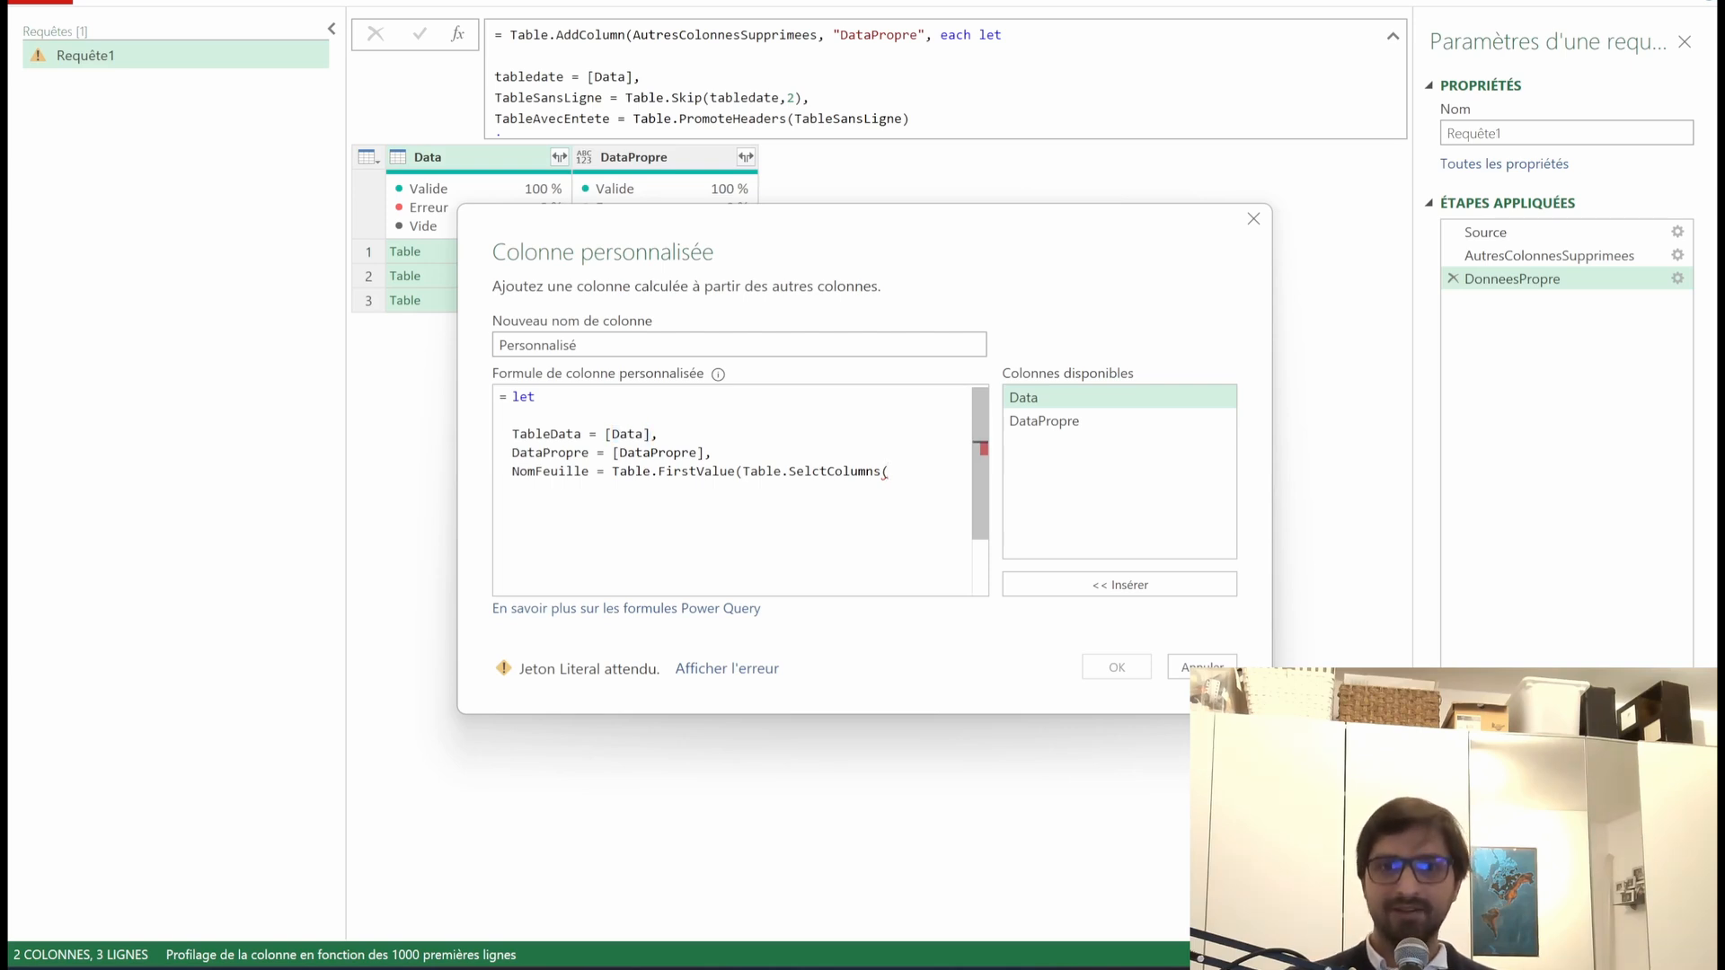
{"action": "type", "text": "Tabl"}
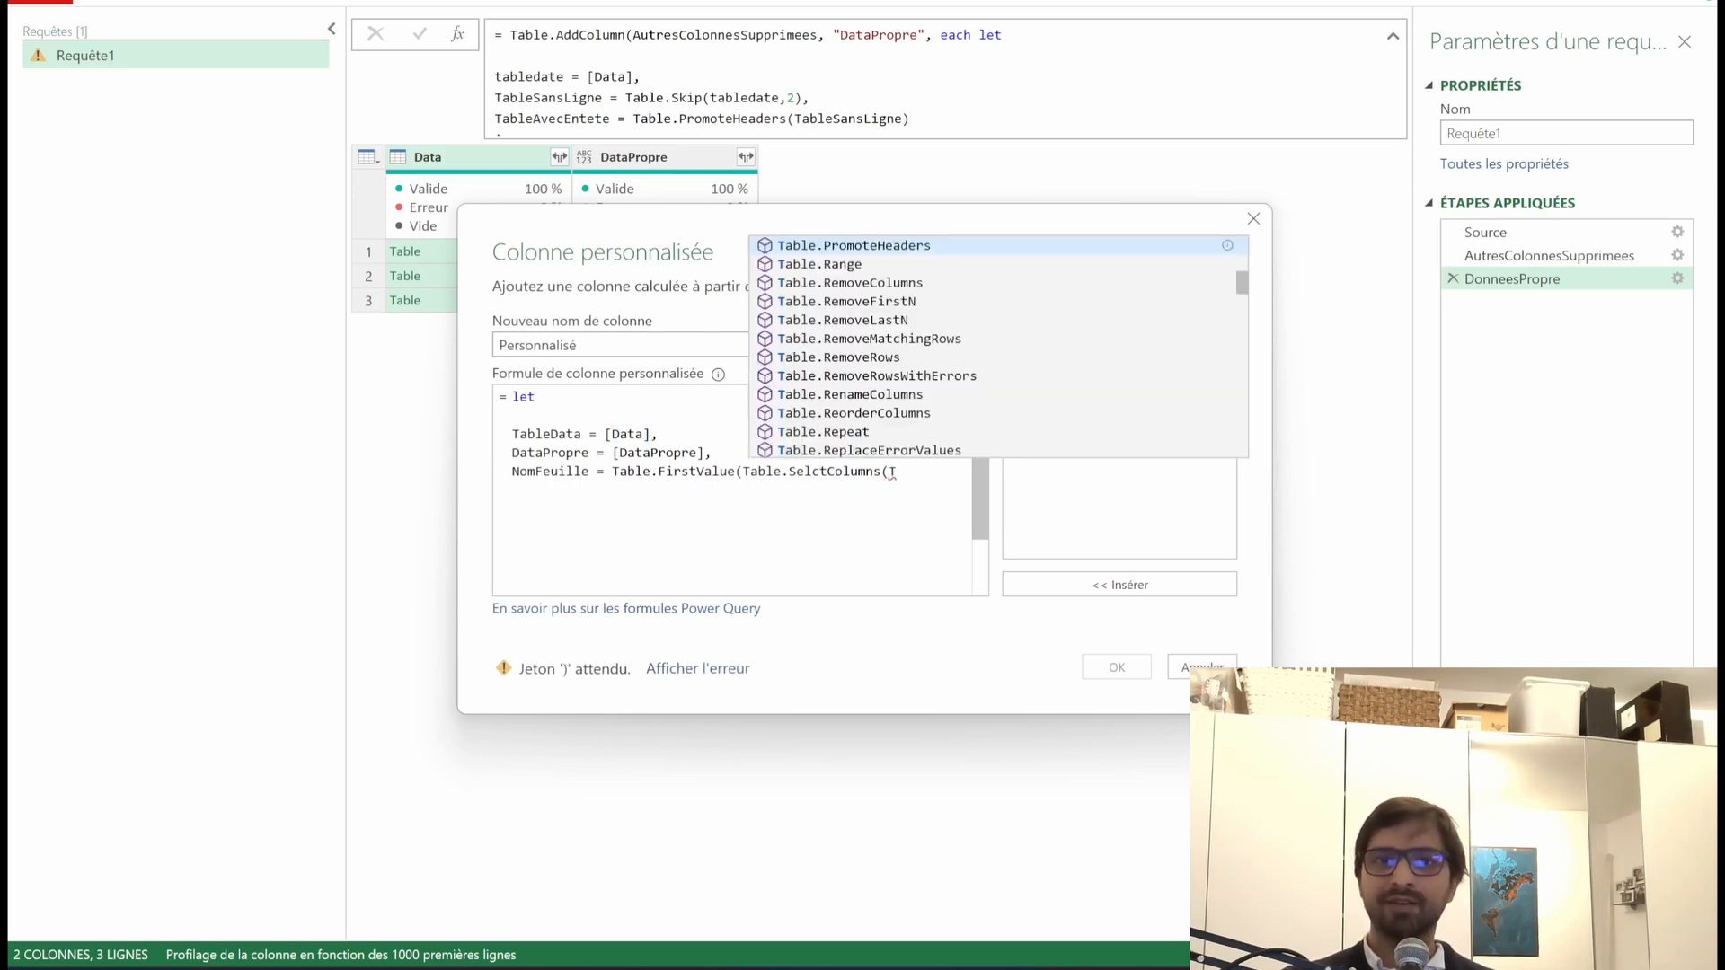
{"action": "type", "text": "eData,"}
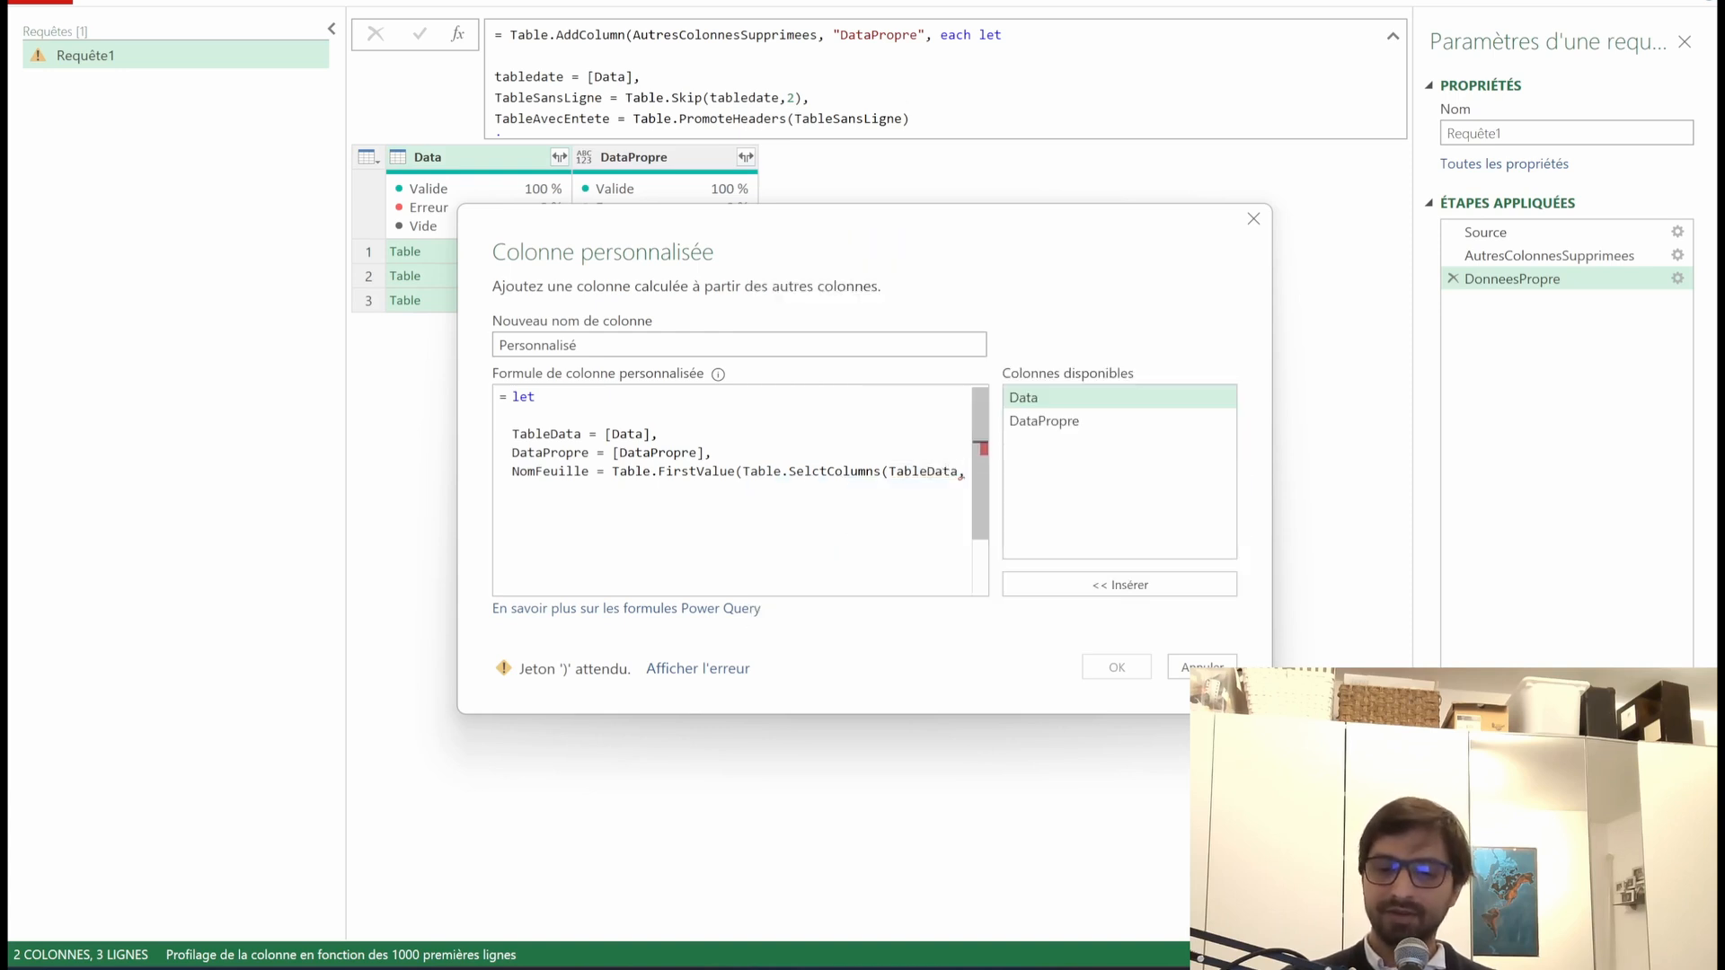
Step: Complete the NomFeuille expression with the column list {"Column1"} on a new line and close both functions
{"action": "key", "text": "Return"}
{"action": "key", "text": "BackSpace"}
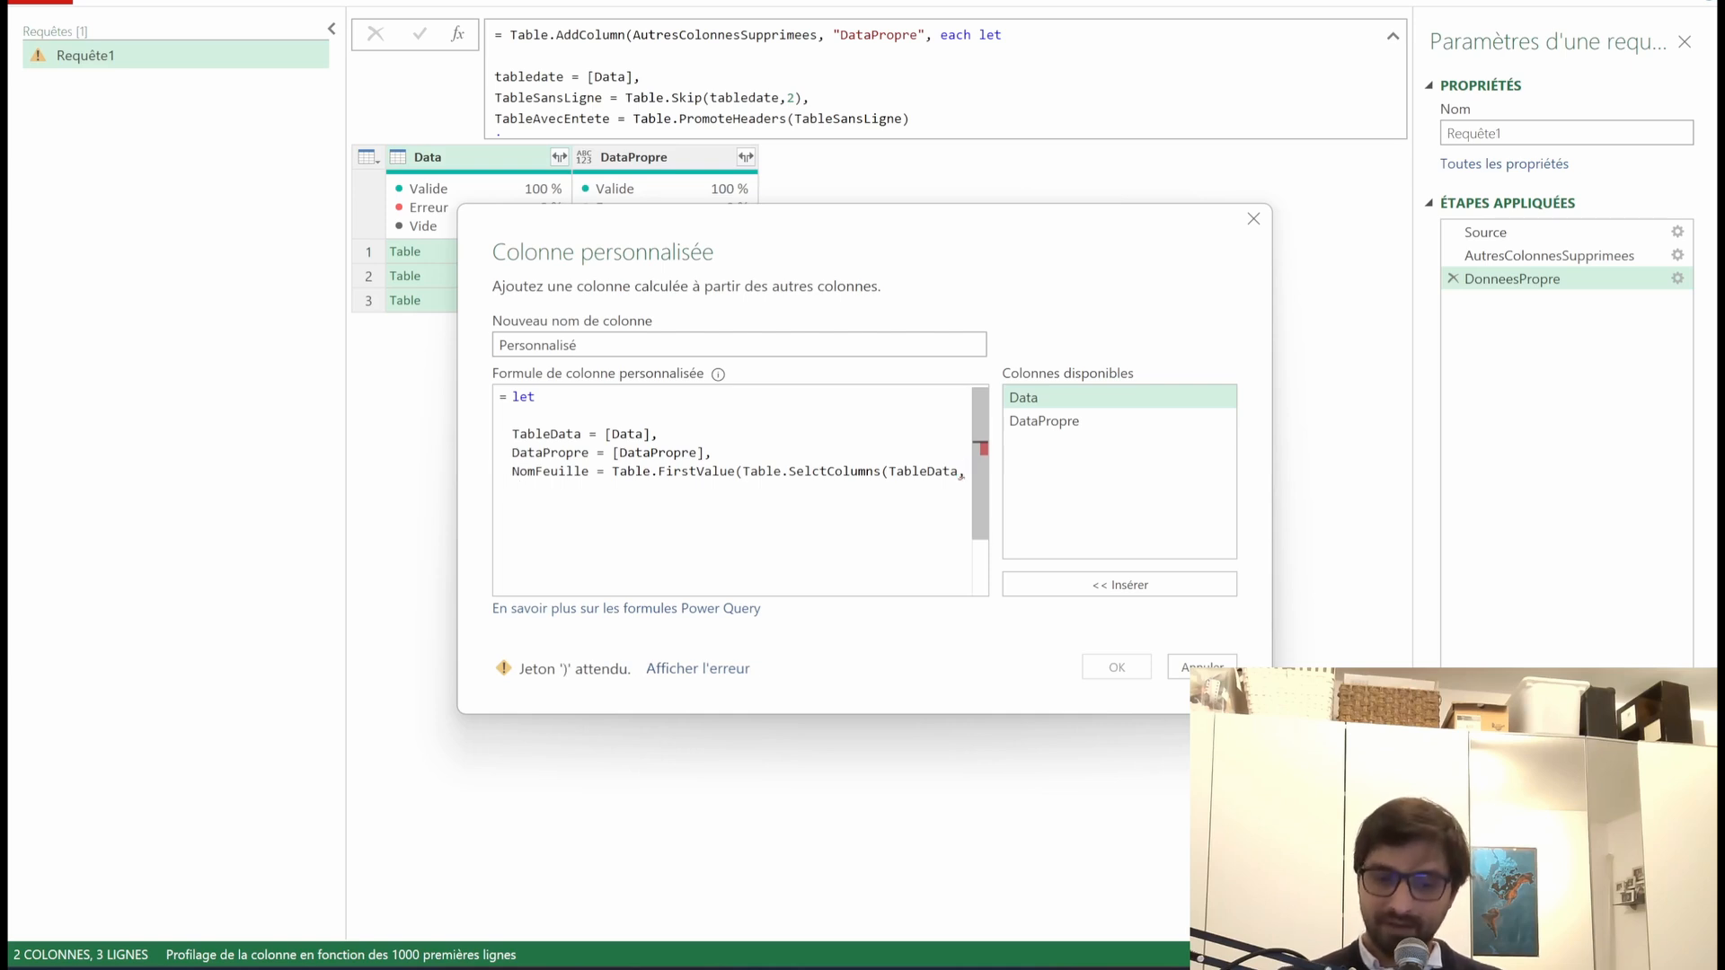
{"action": "key", "text": "Return"}
{"action": "type", "text": "{"}
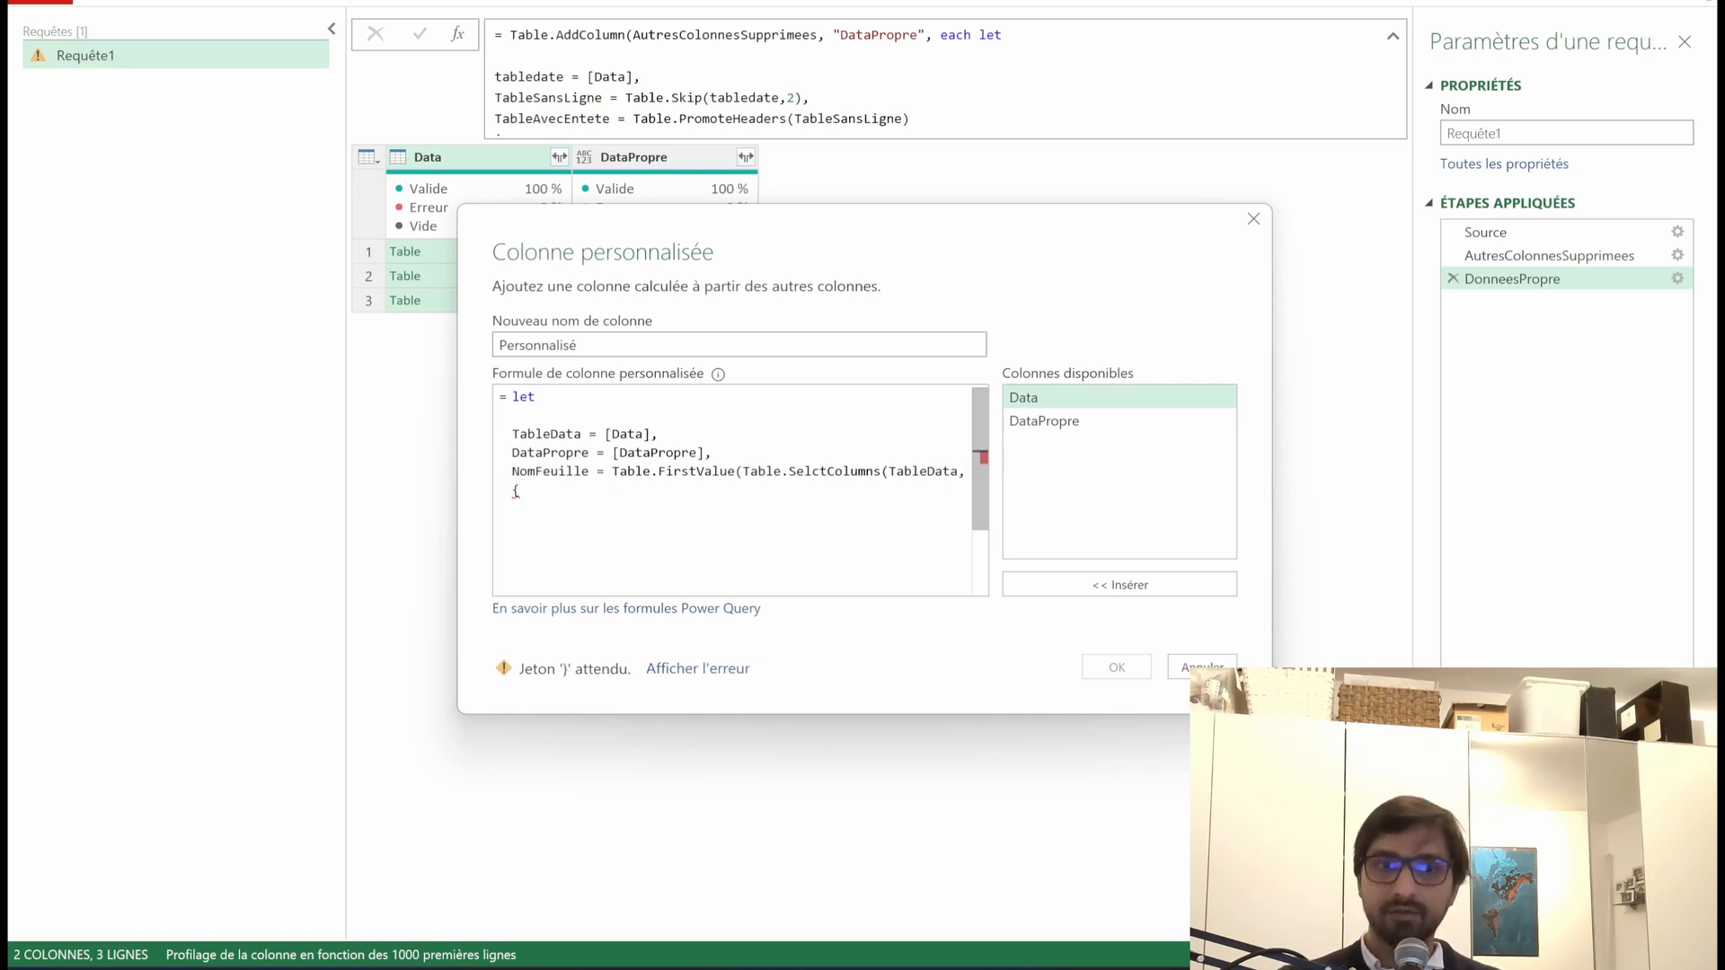
{"action": "type", "text": "}"}
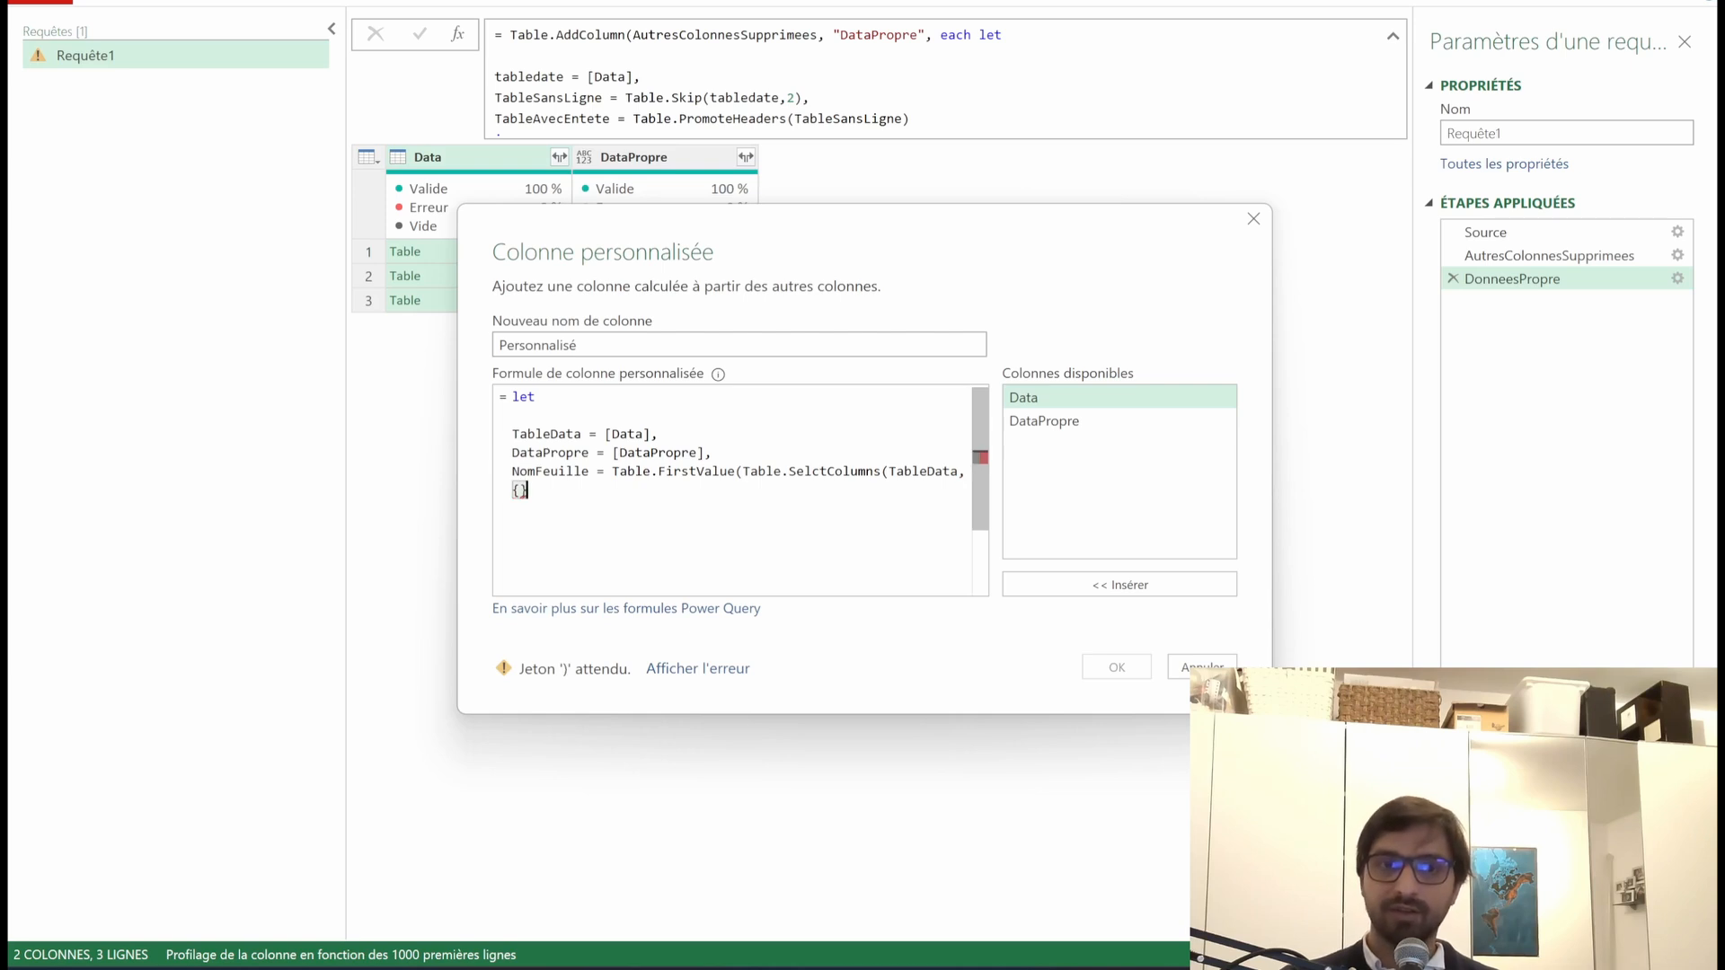
{"action": "type", "text": "\"Column1"}
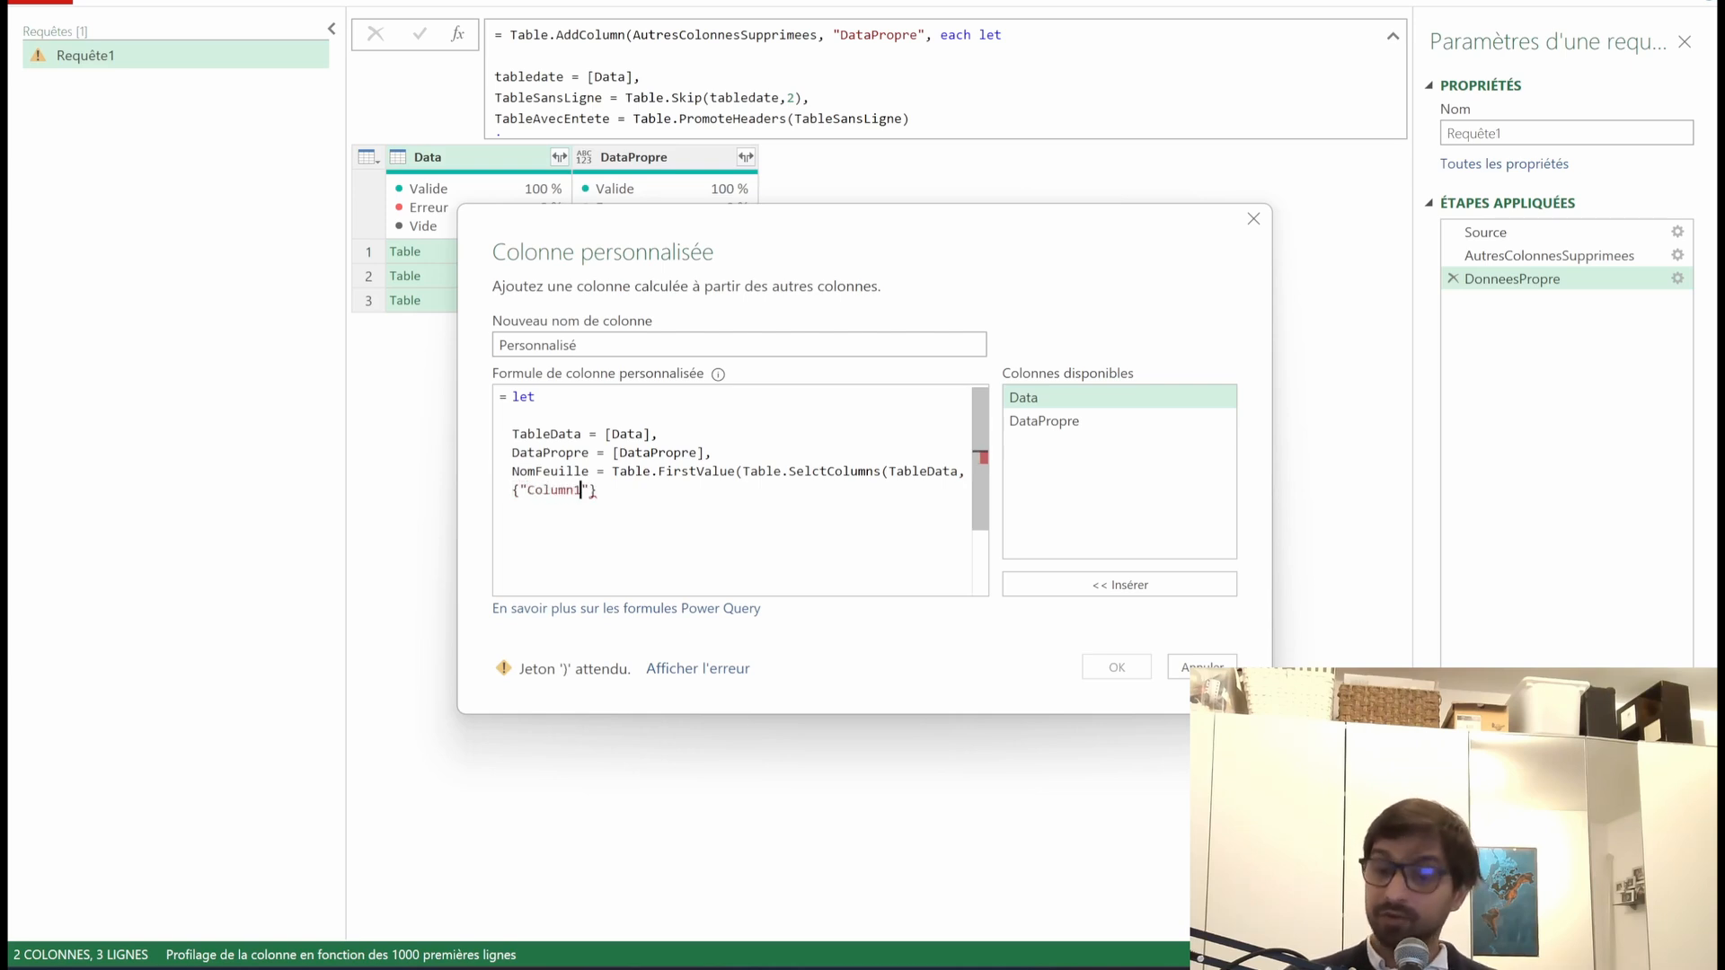
{"action": "key", "text": "Right"}
{"action": "type", "text": ")"}
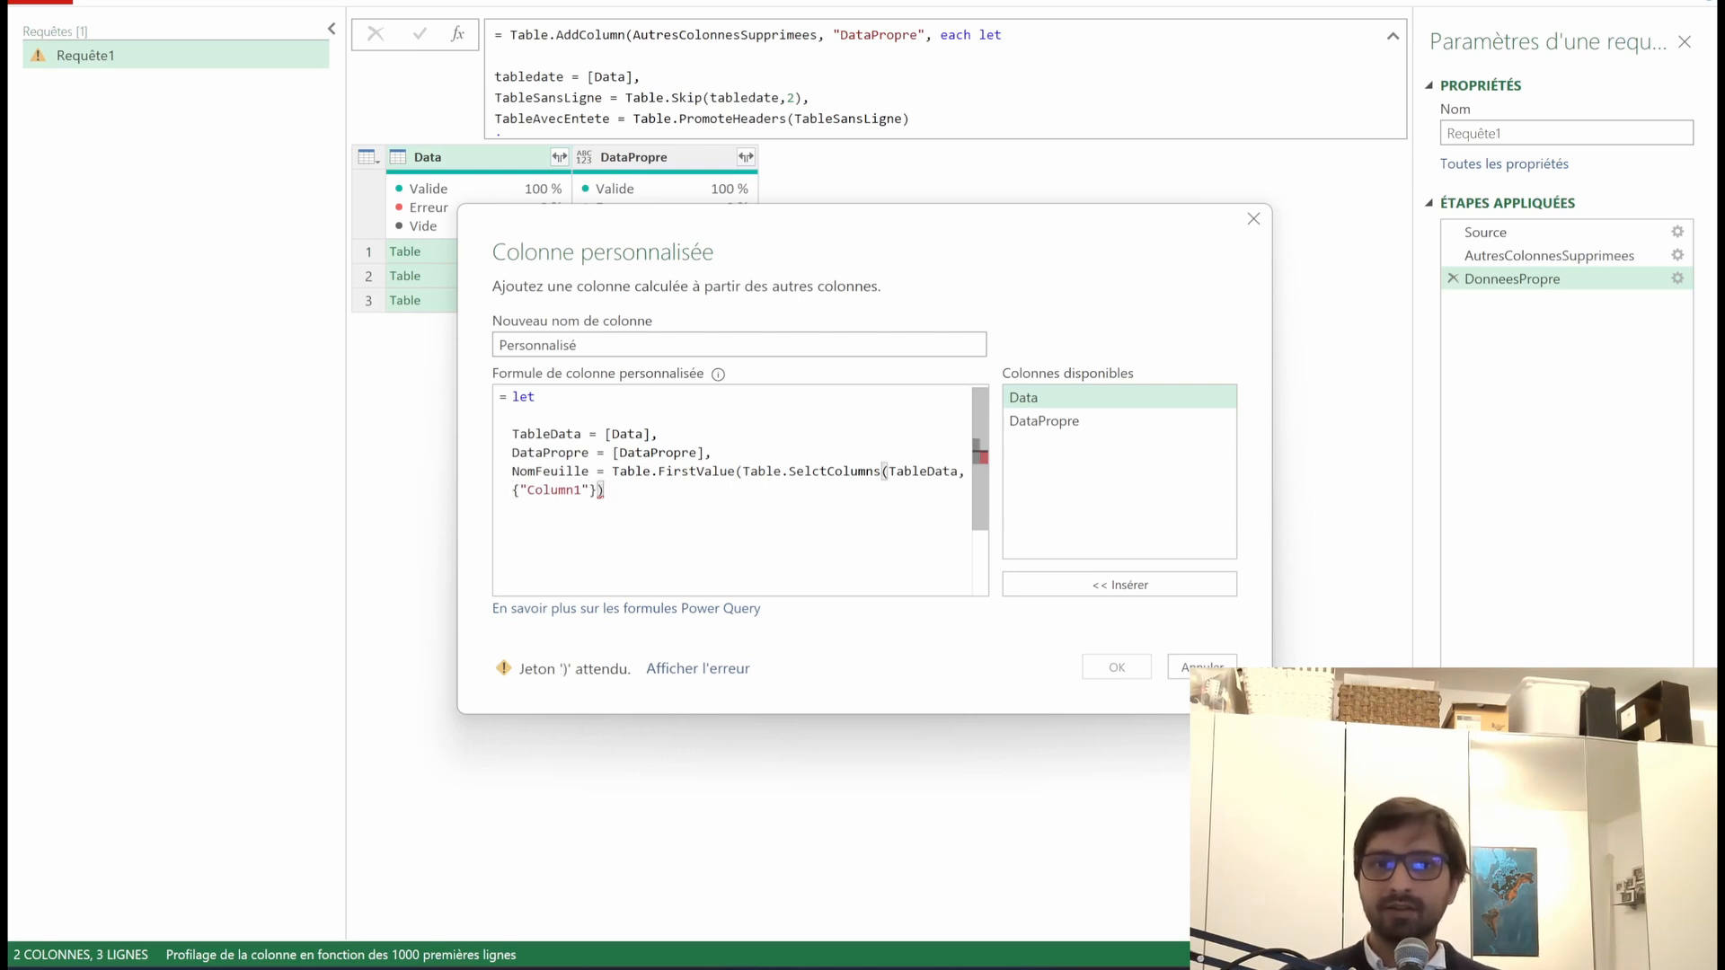
{"action": "type", "text": ")"}
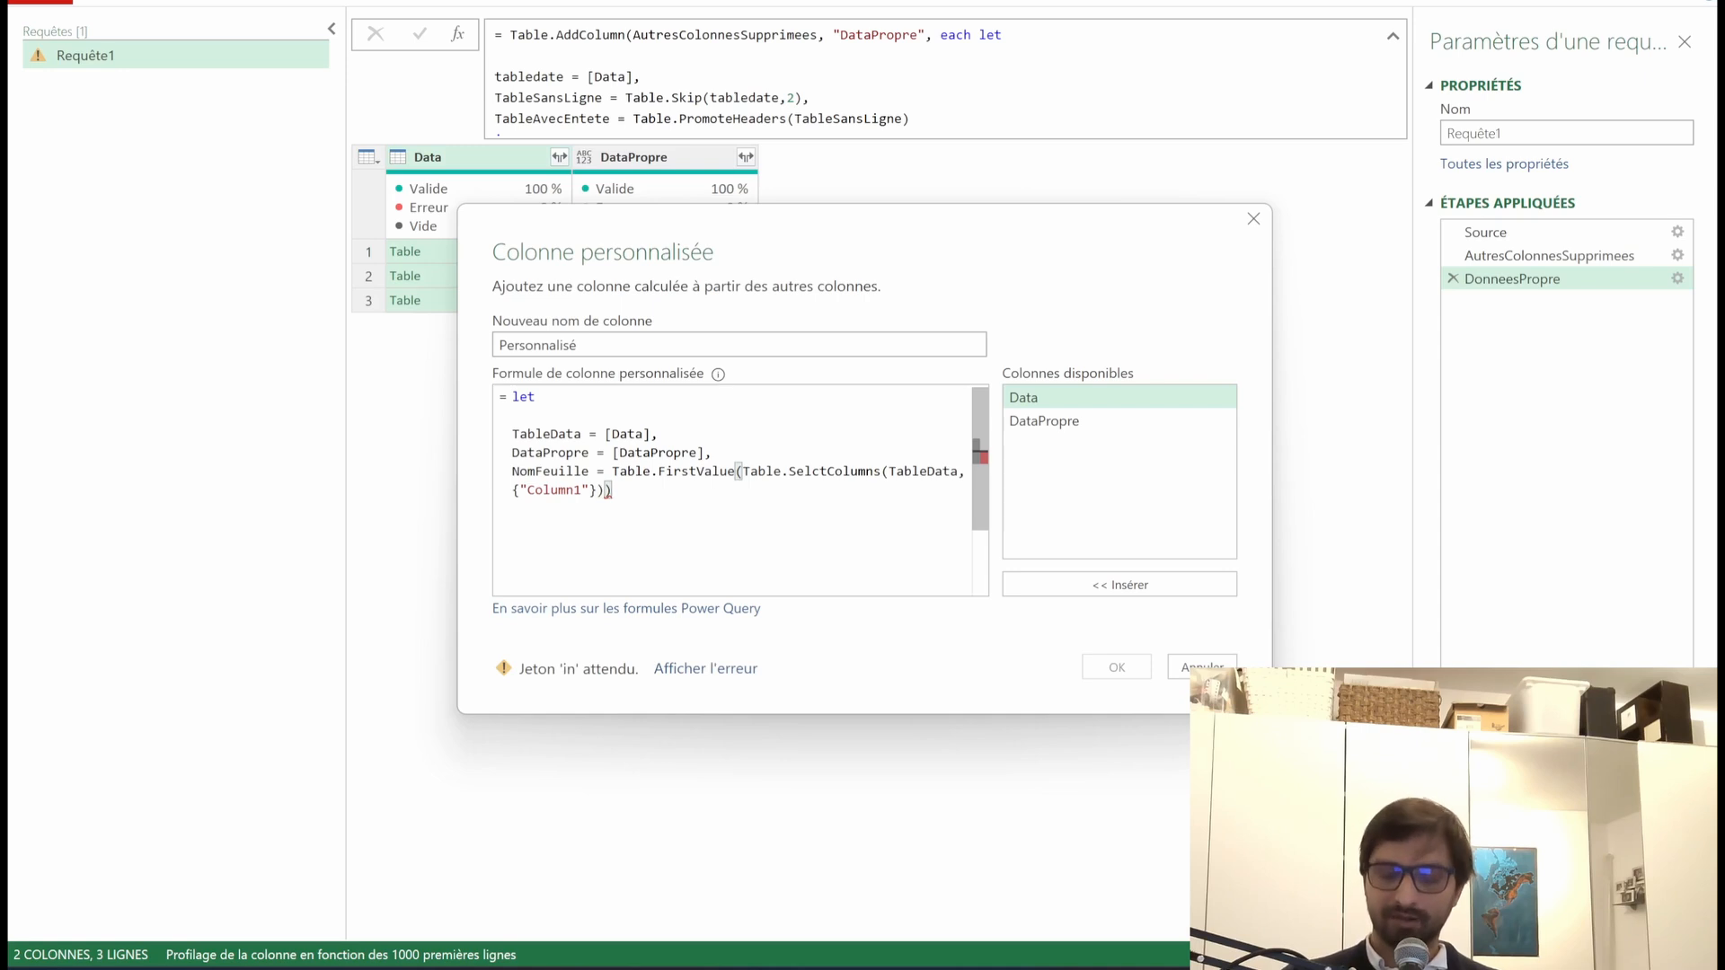
{"action": "type", "text": ","}
{"action": "key", "text": "Return"}
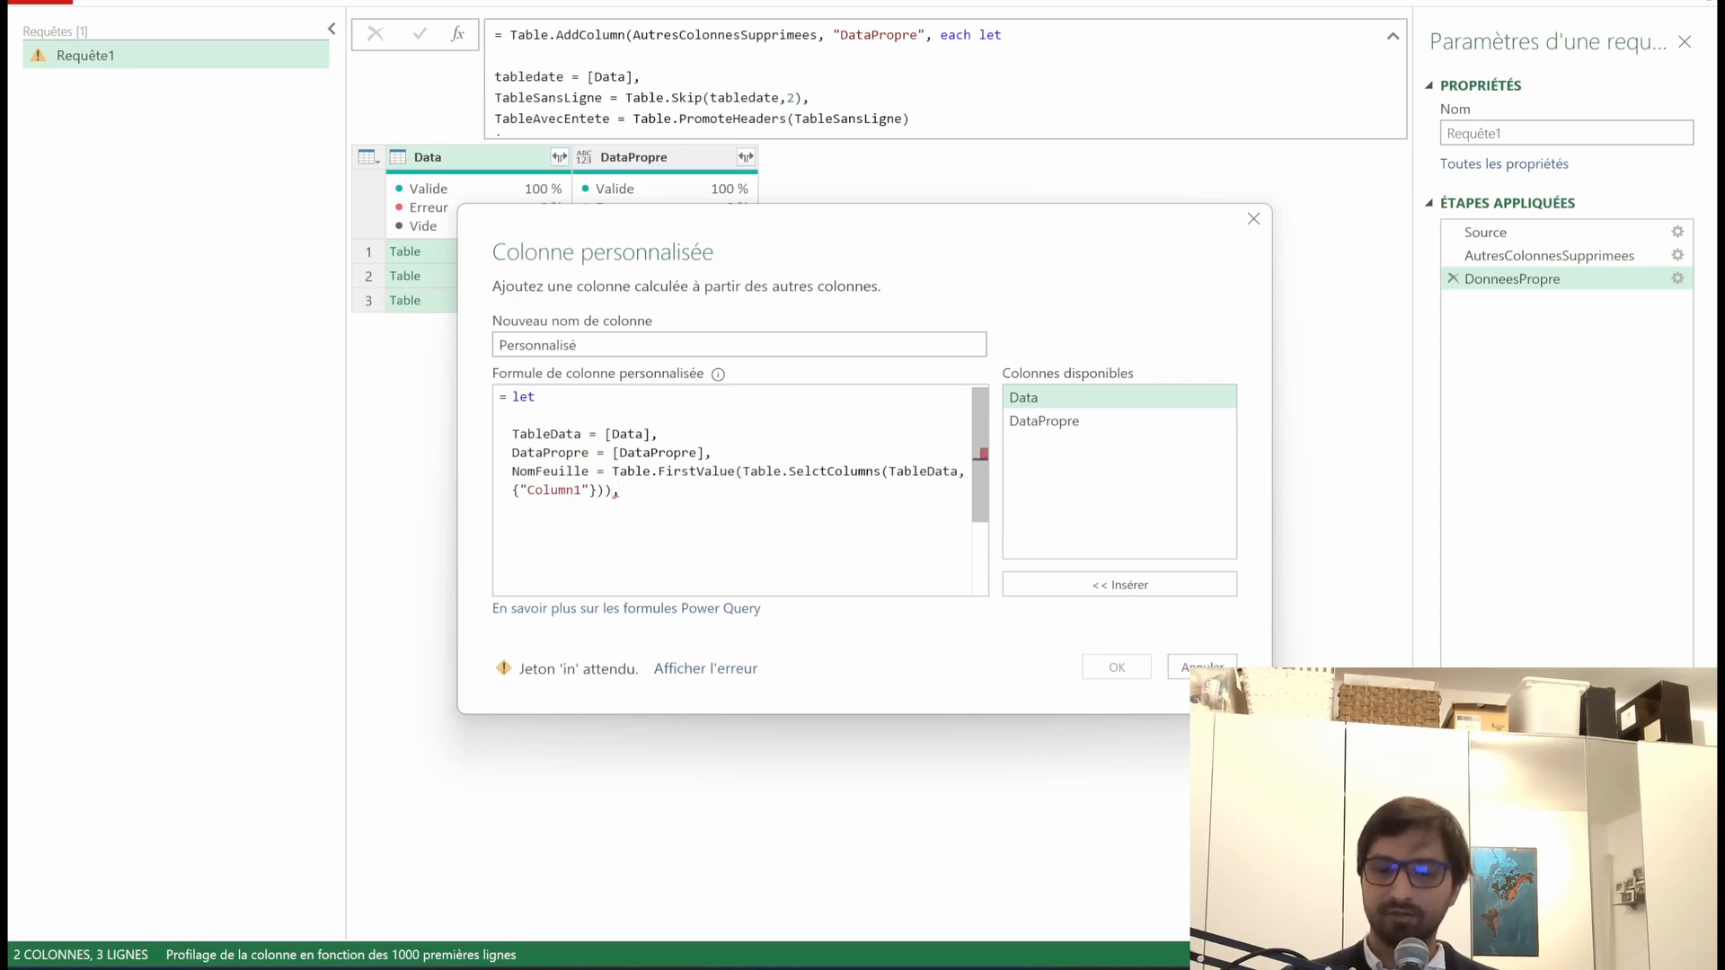
{"action": "type", "text": "Table.A"}
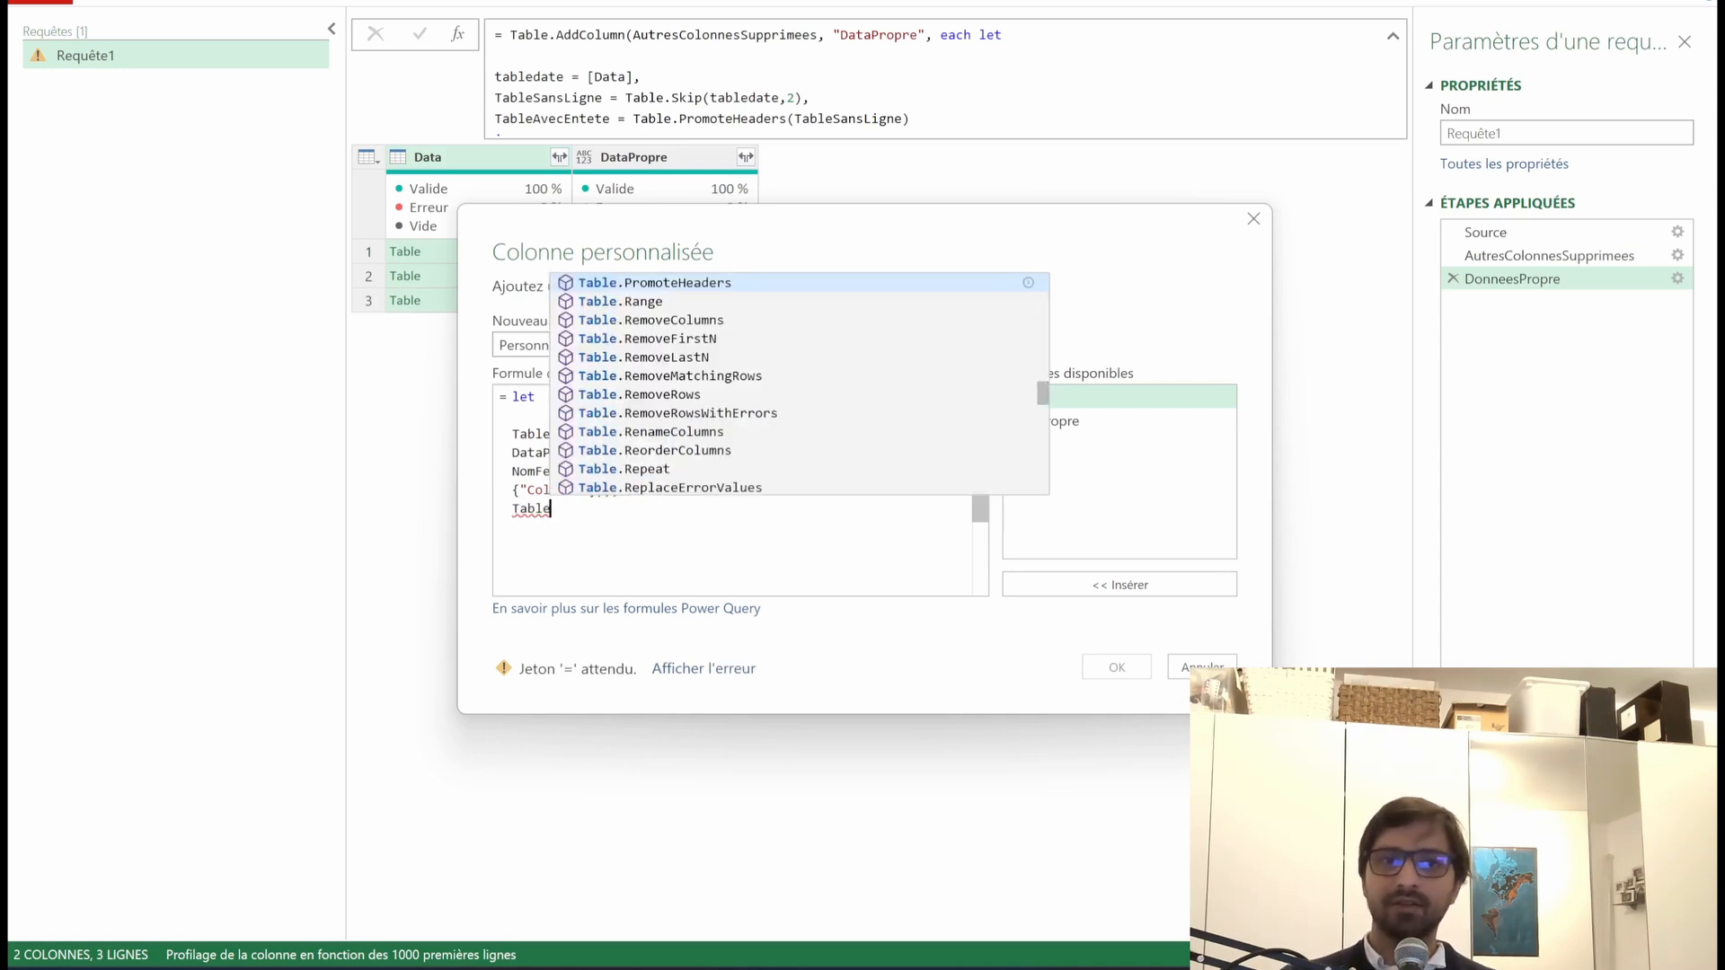
{"action": "key", "text": "BackSpace"}
{"action": "key", "text": "BackSpace"}
{"action": "key", "text": "BackSpace"}
{"action": "key", "text": "BackSpace"}
{"action": "key", "text": "BackSpace"}
{"action": "key", "text": "BackSpace"}
{"action": "key", "text": "BackSpace"}
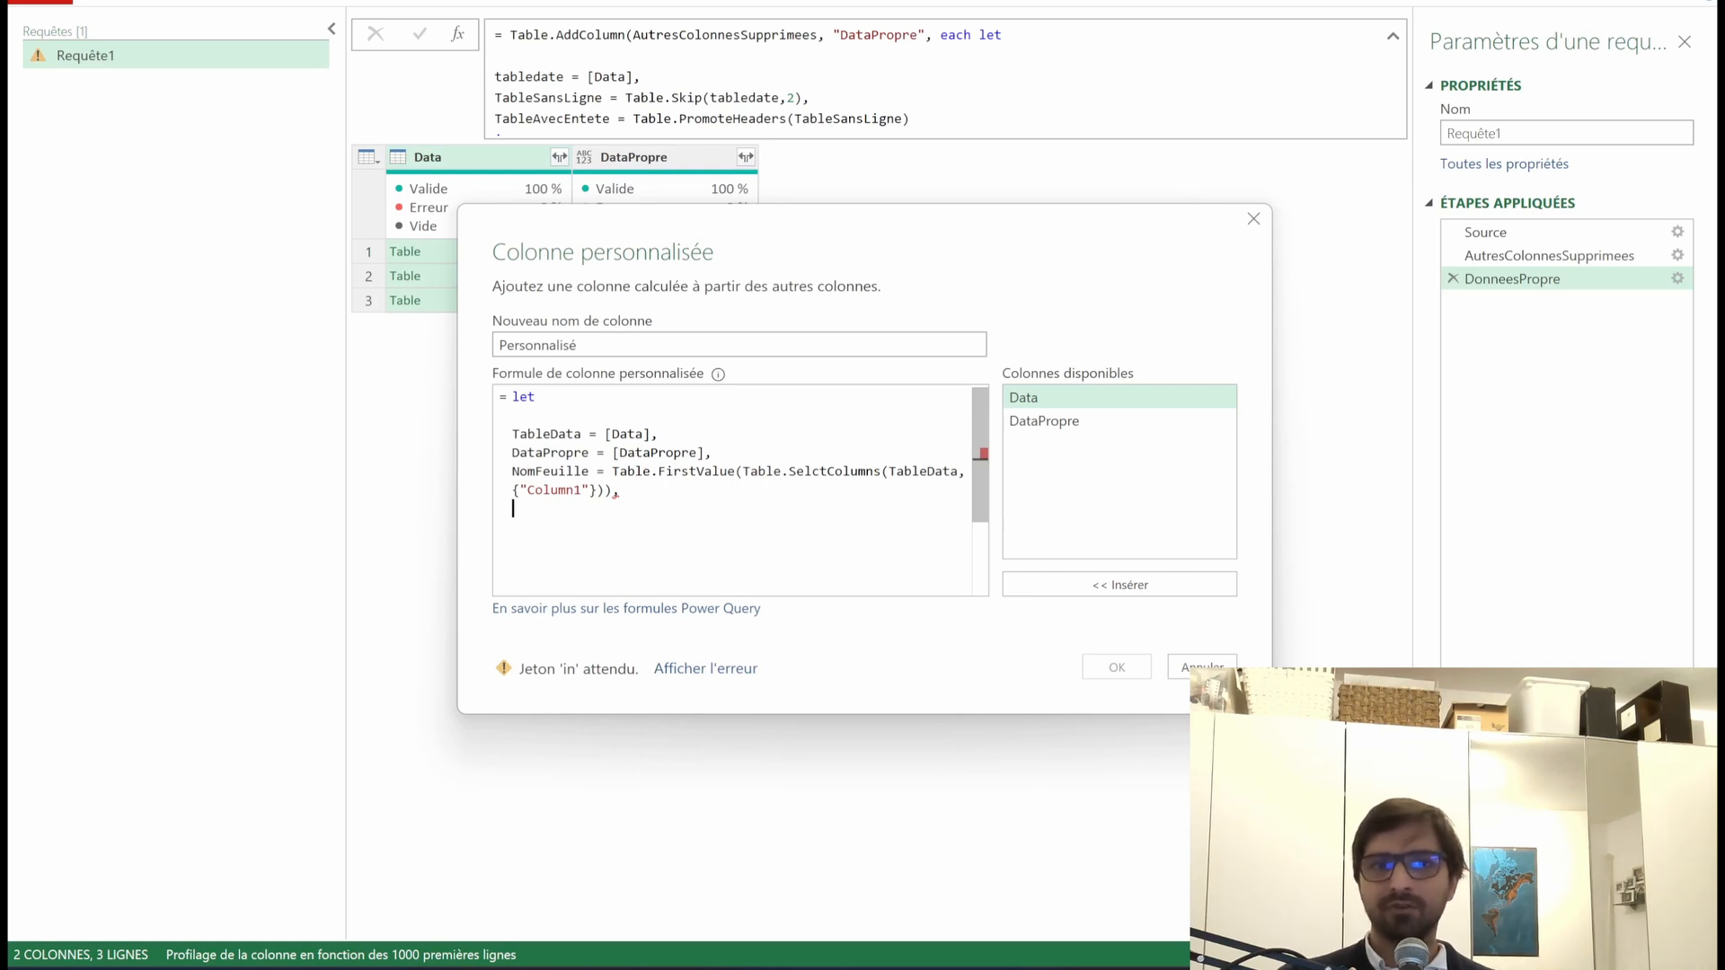
Step: Begin the variable TableAvecNom as Table.AddColumn( with DataPropre as the first argument
{"action": "type", "text": "IableAvec"}
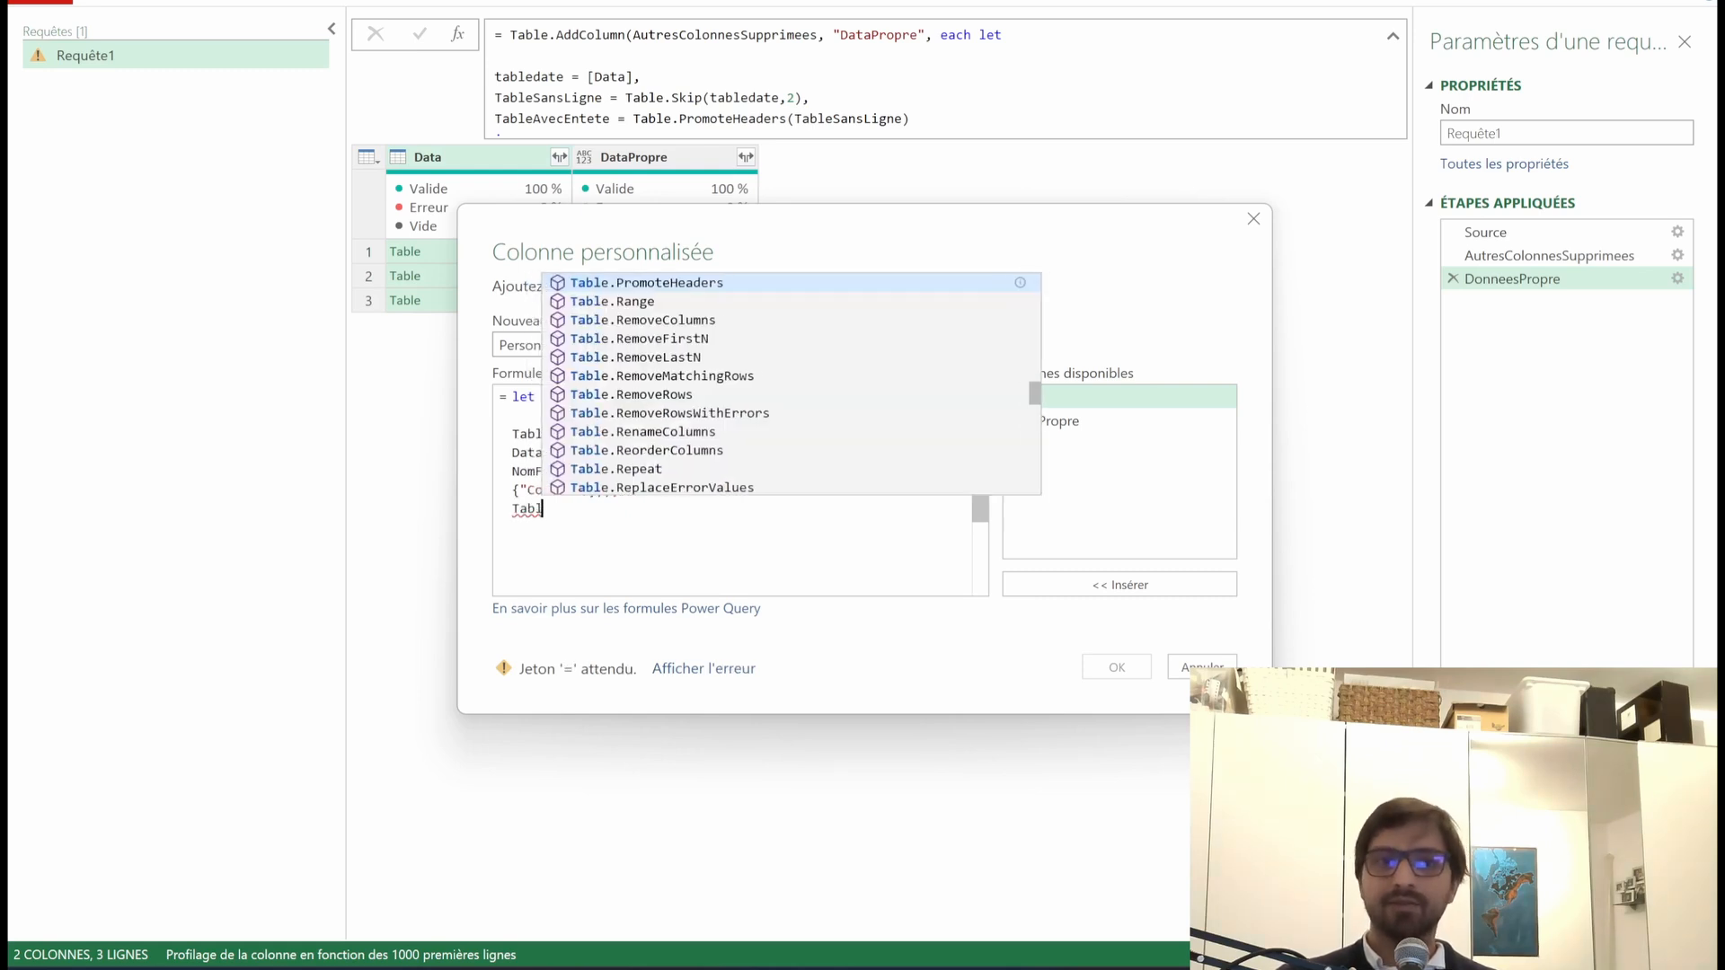
{"action": "type", "text": "Nom"}
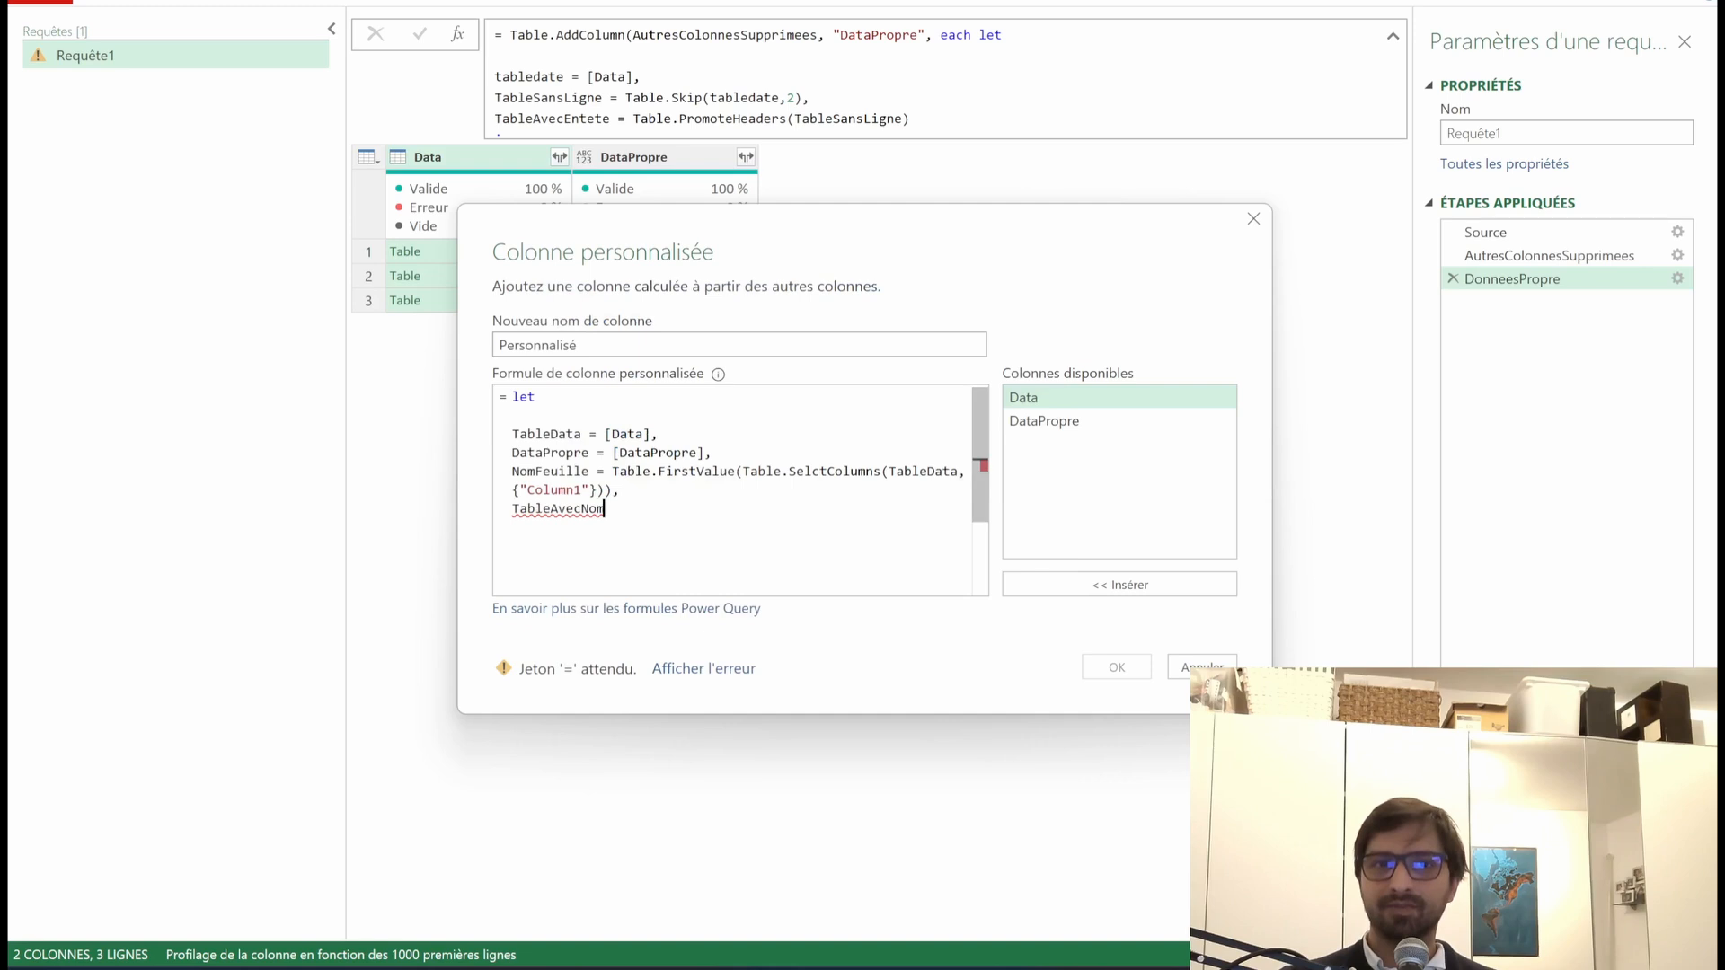
{"action": "type", "text": " = Table."}
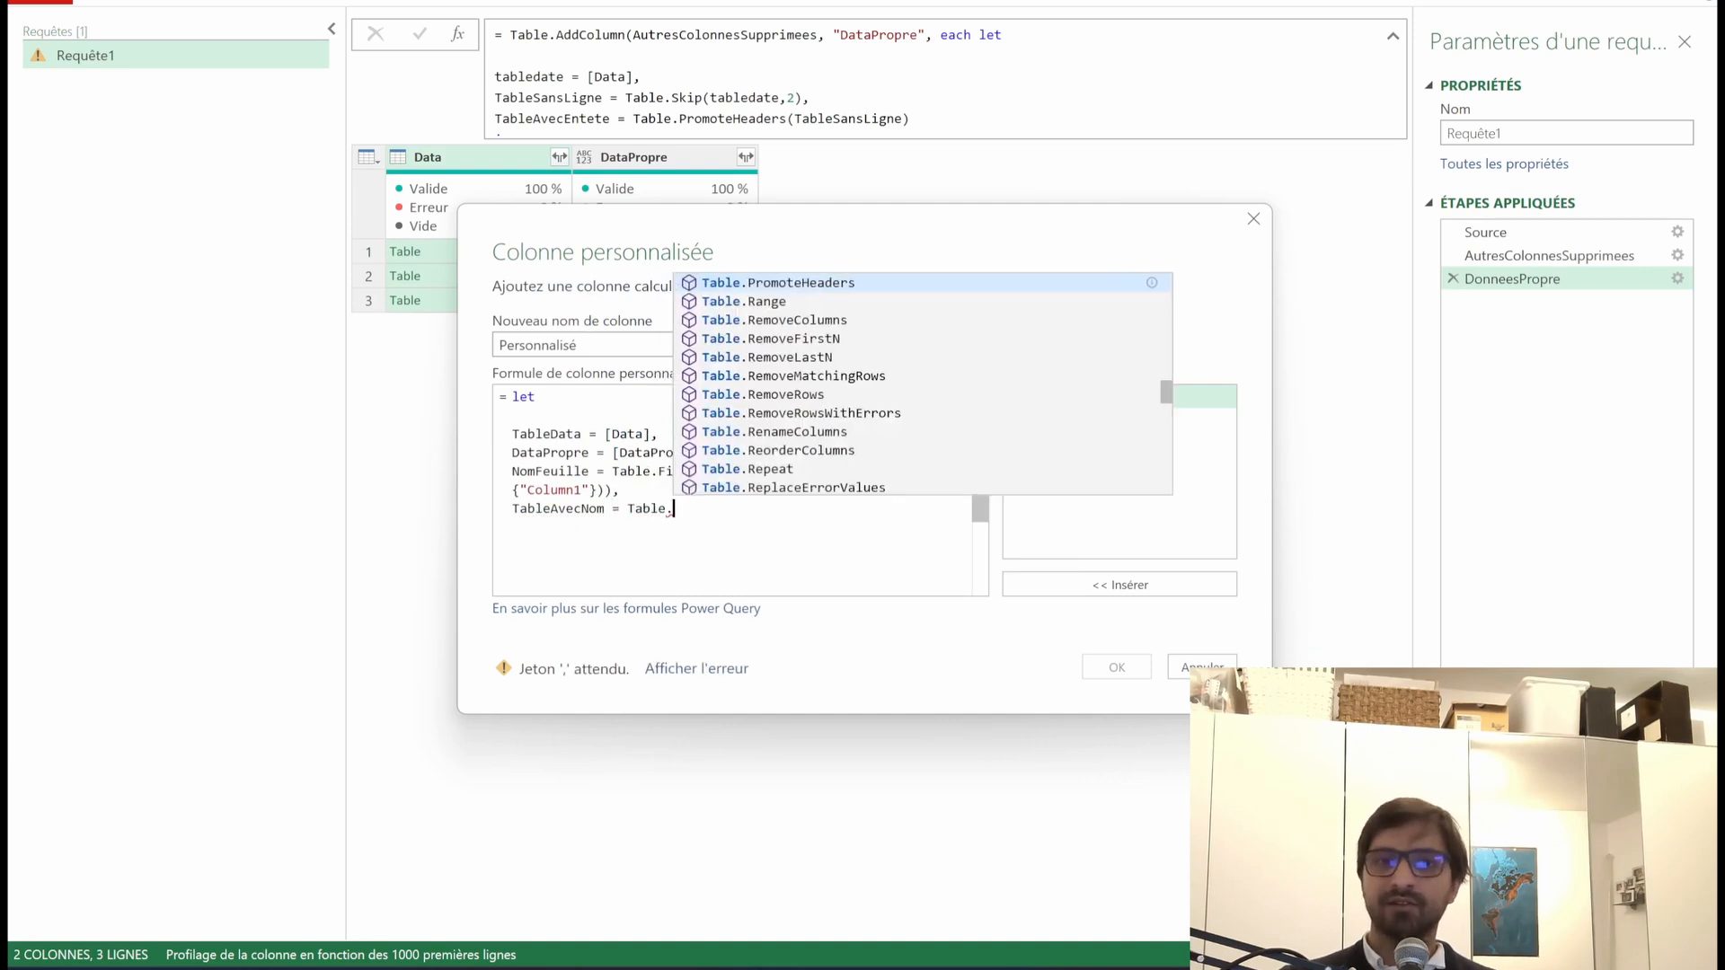
{"action": "type", "text": "AddC"}
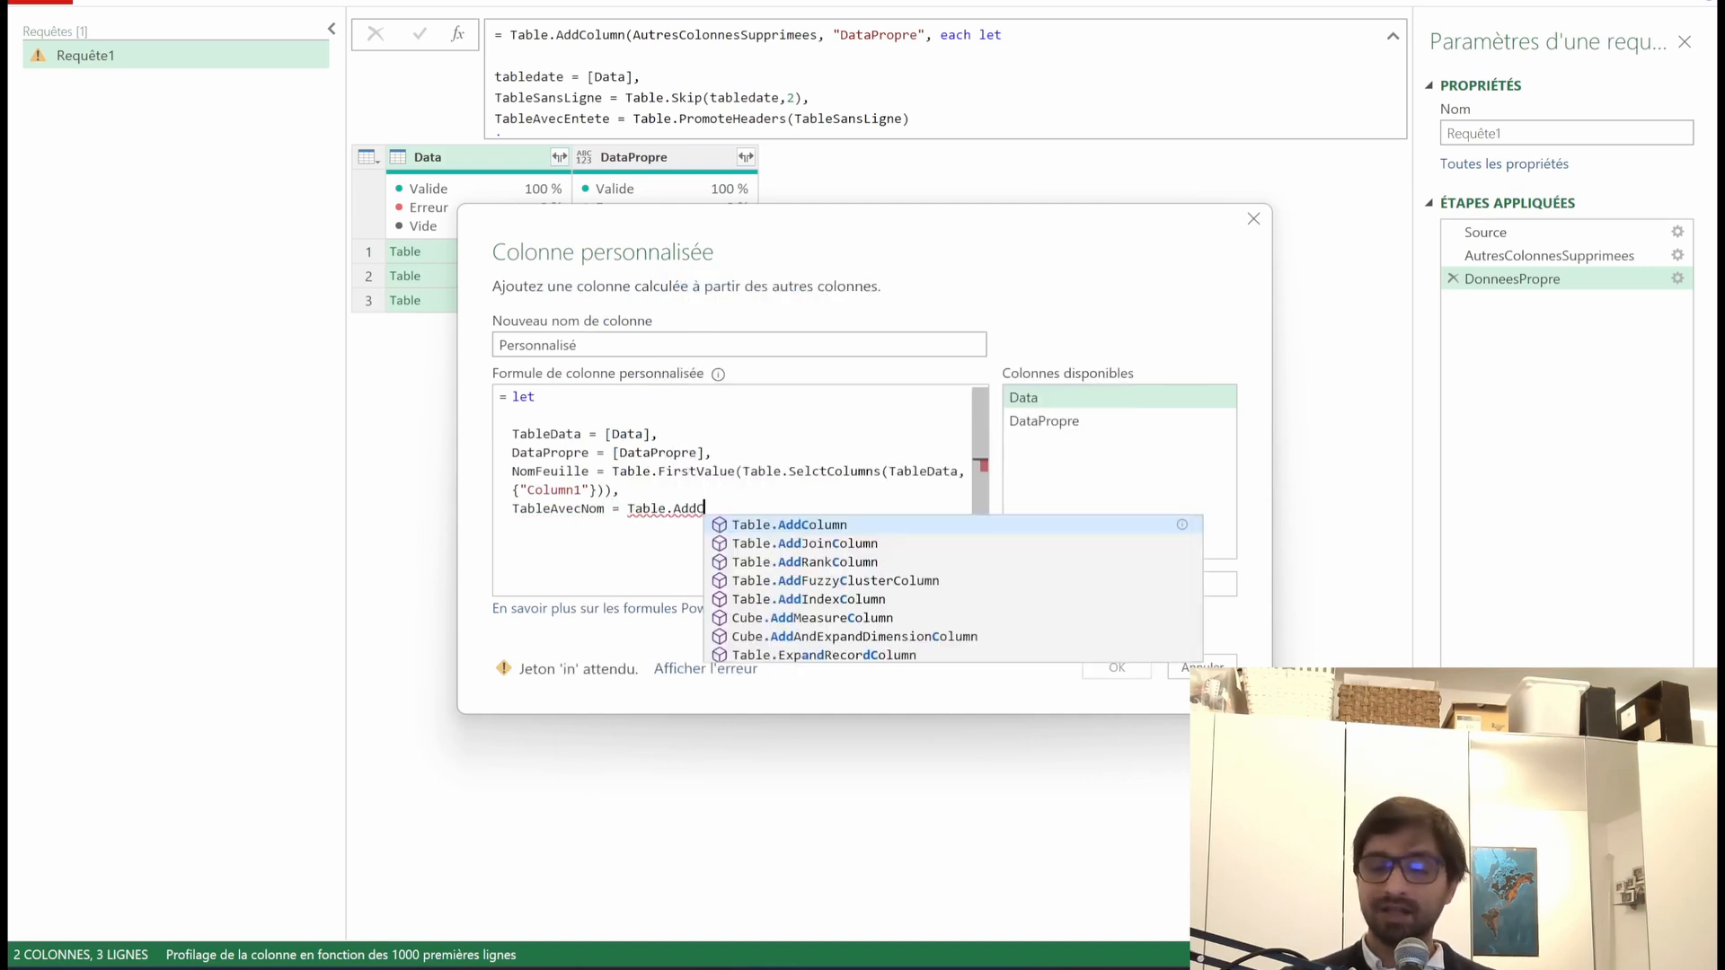
{"action": "type", "text": "o"}
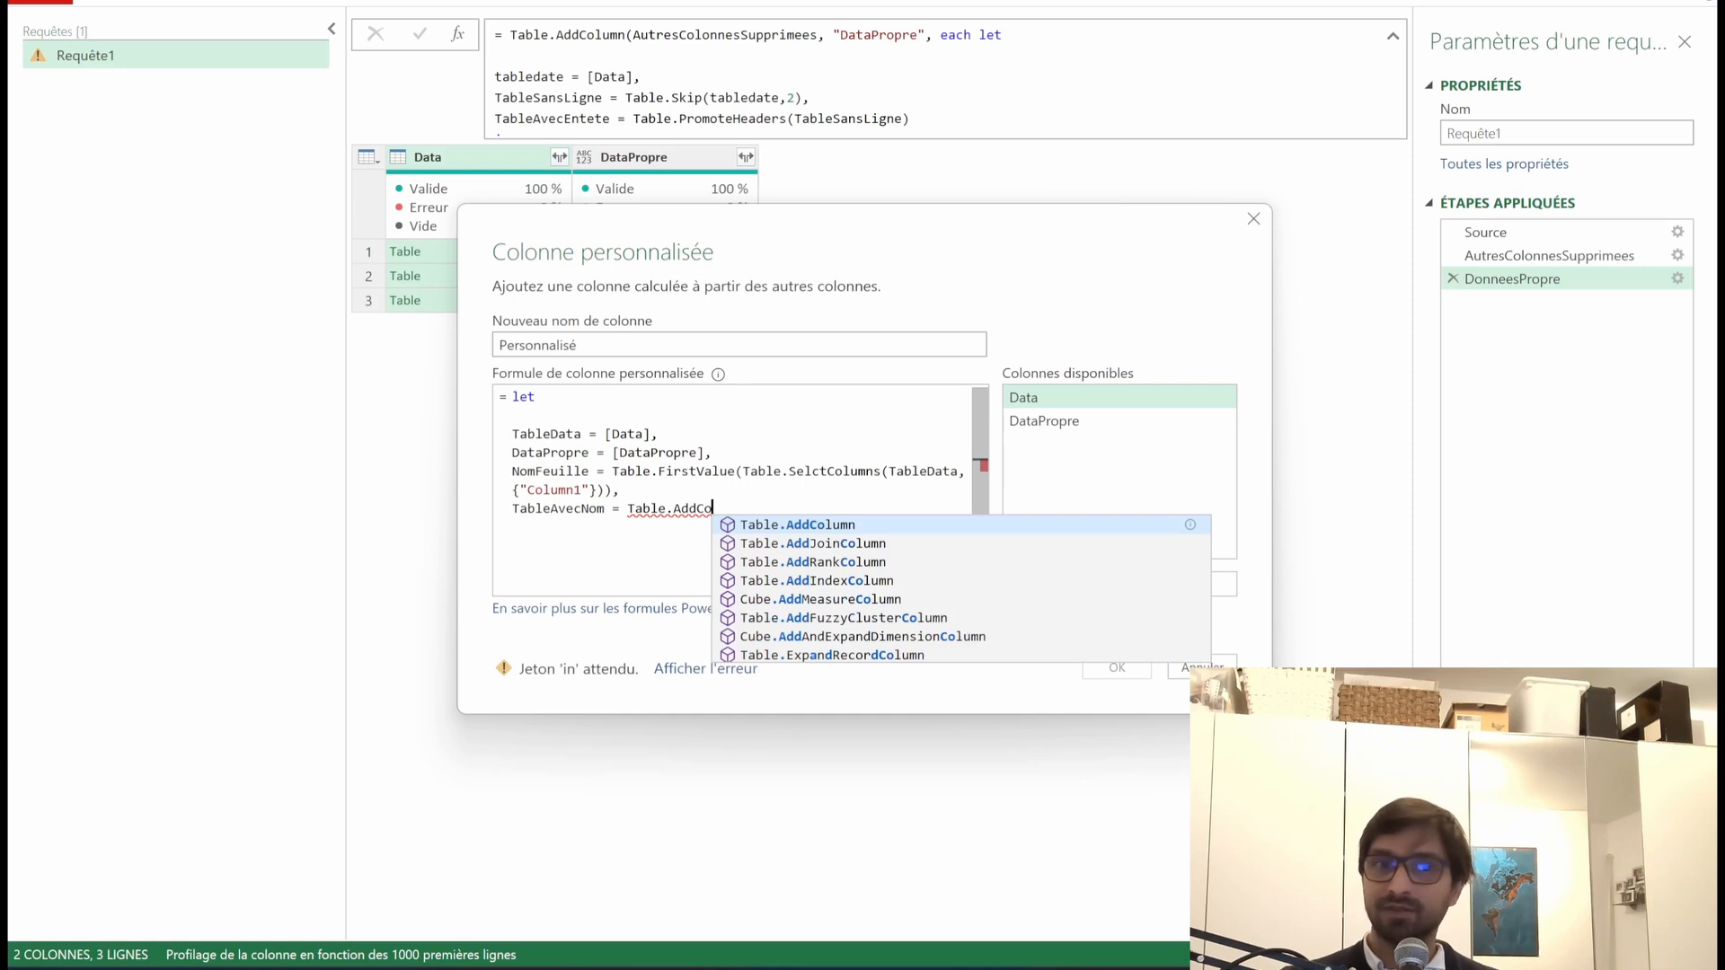
{"action": "type", "text": "lumn"}
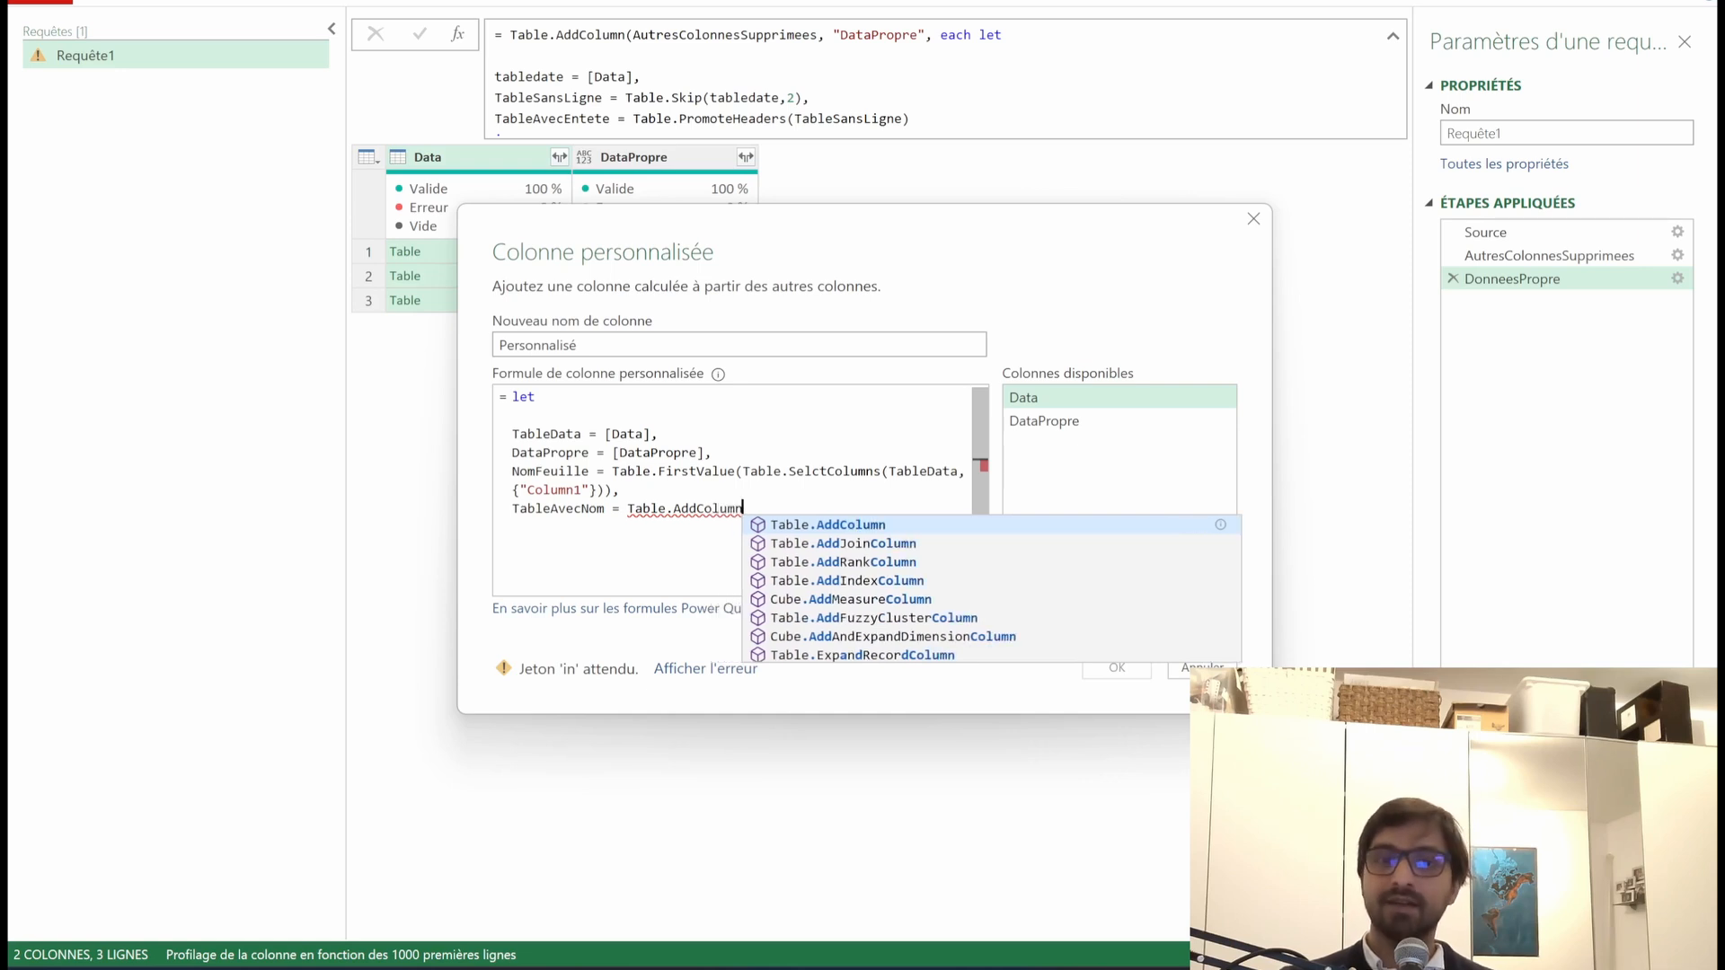
{"action": "type", "text": "("}
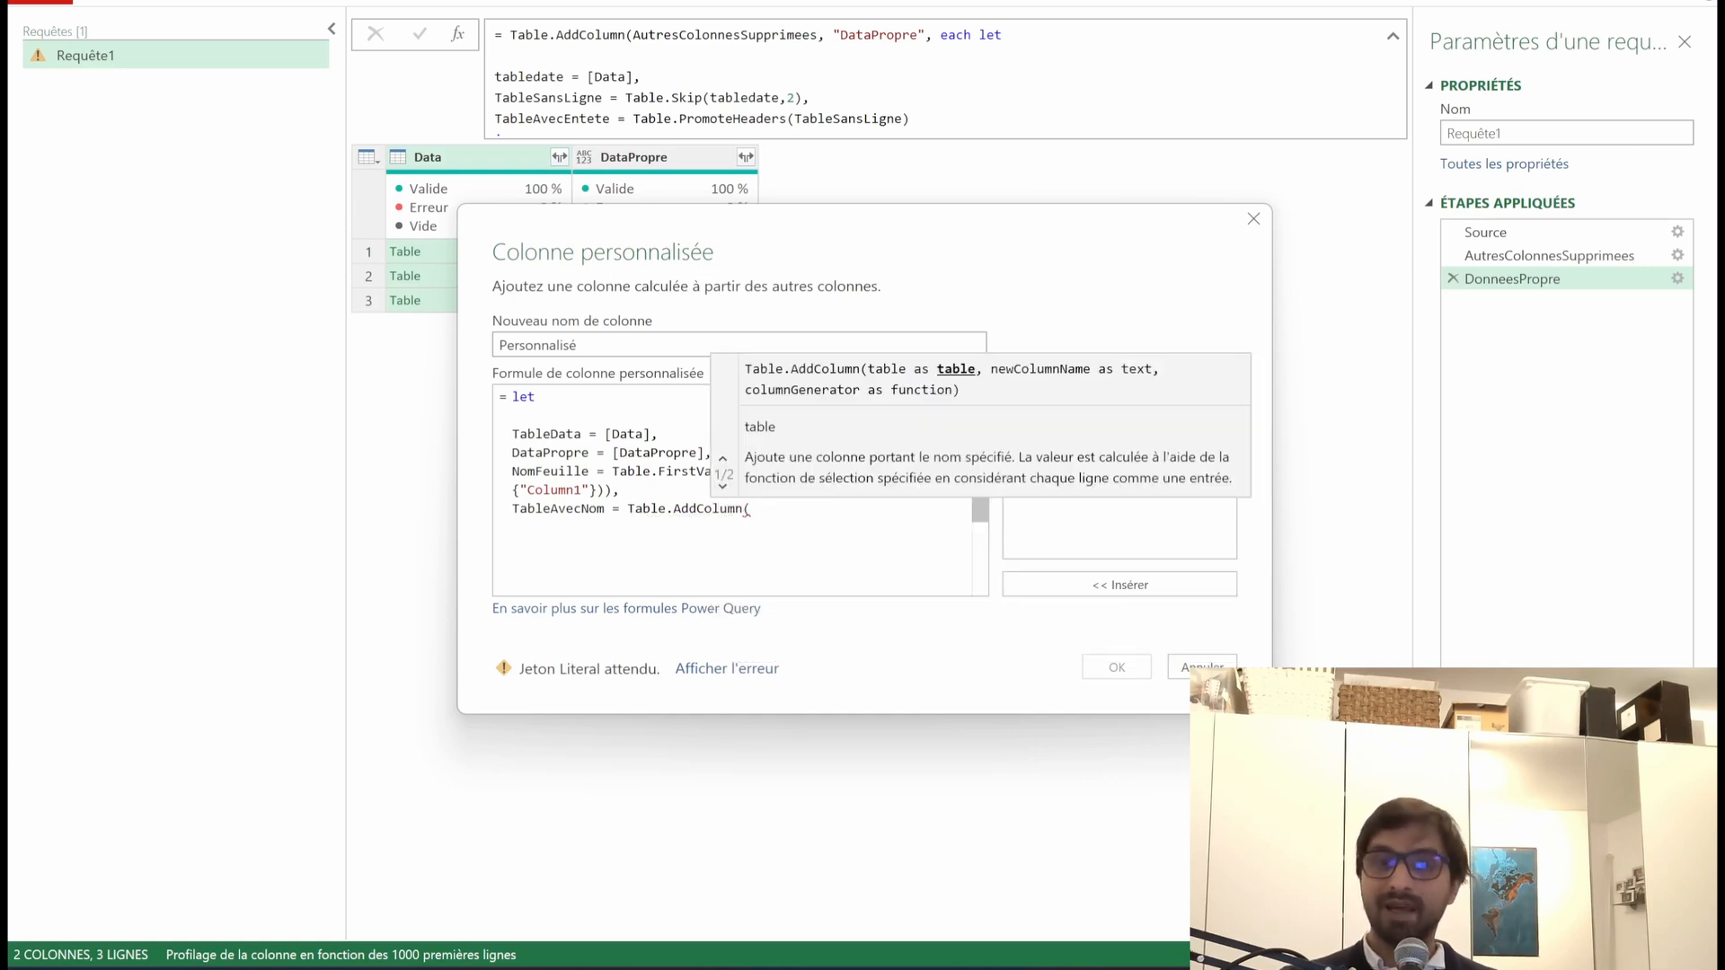
{"action": "type", "text": "DataP"}
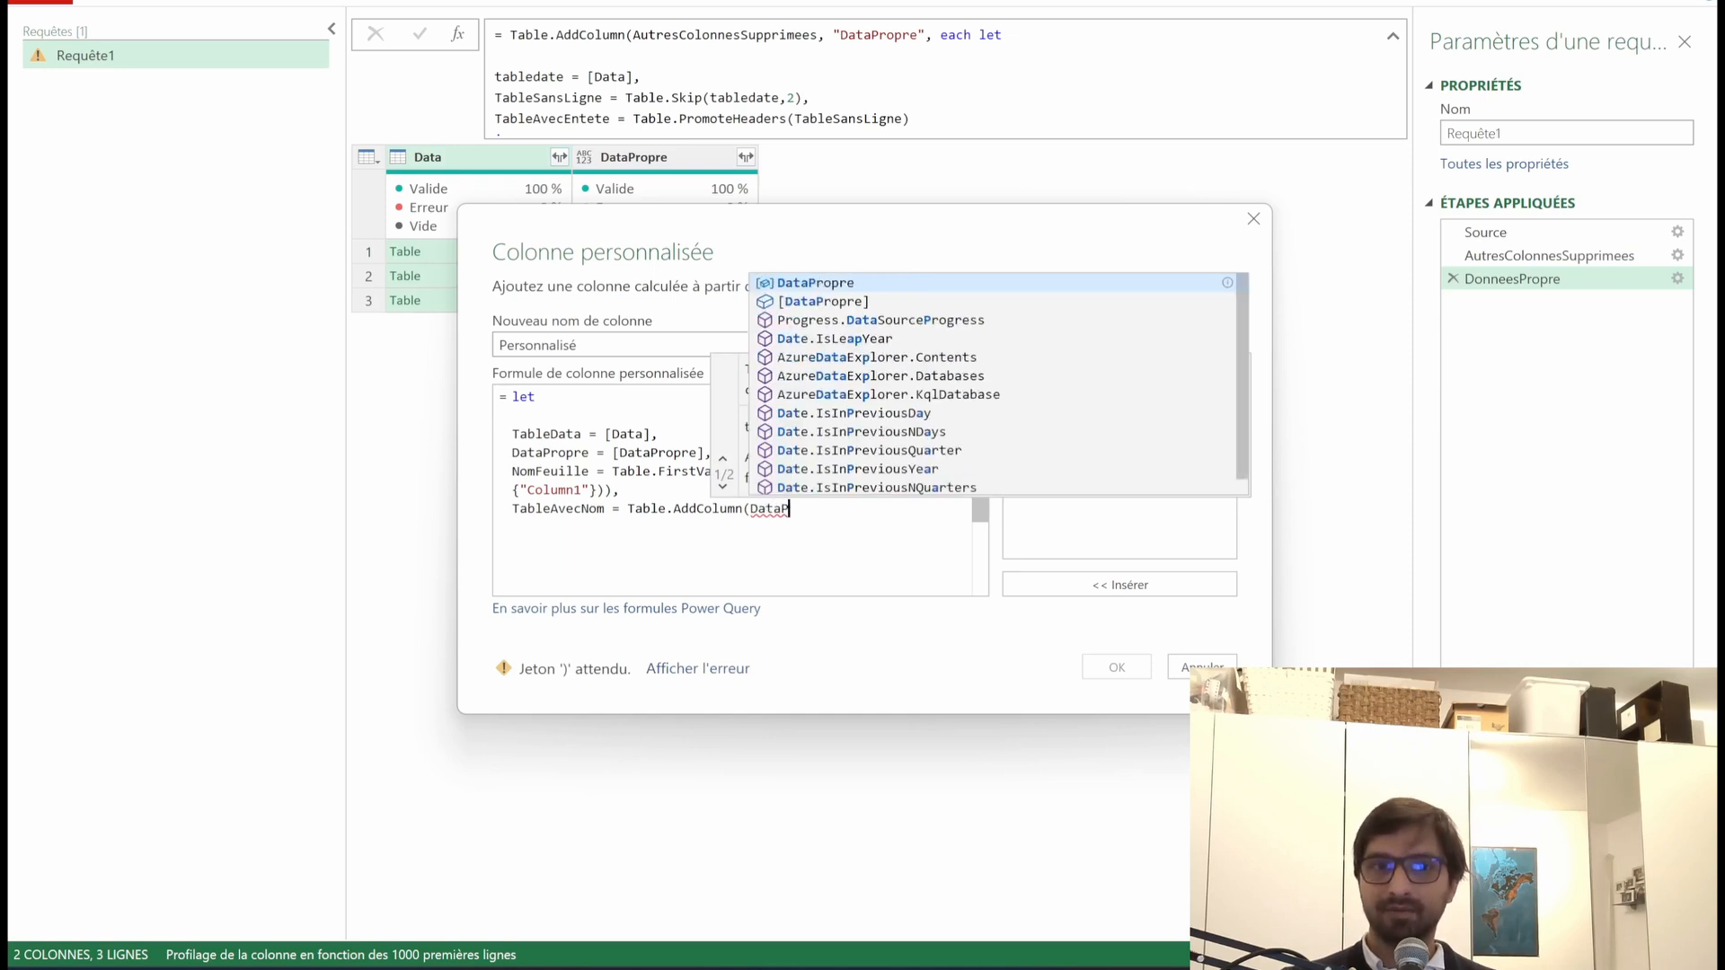
{"action": "type", "text": "ropre"}
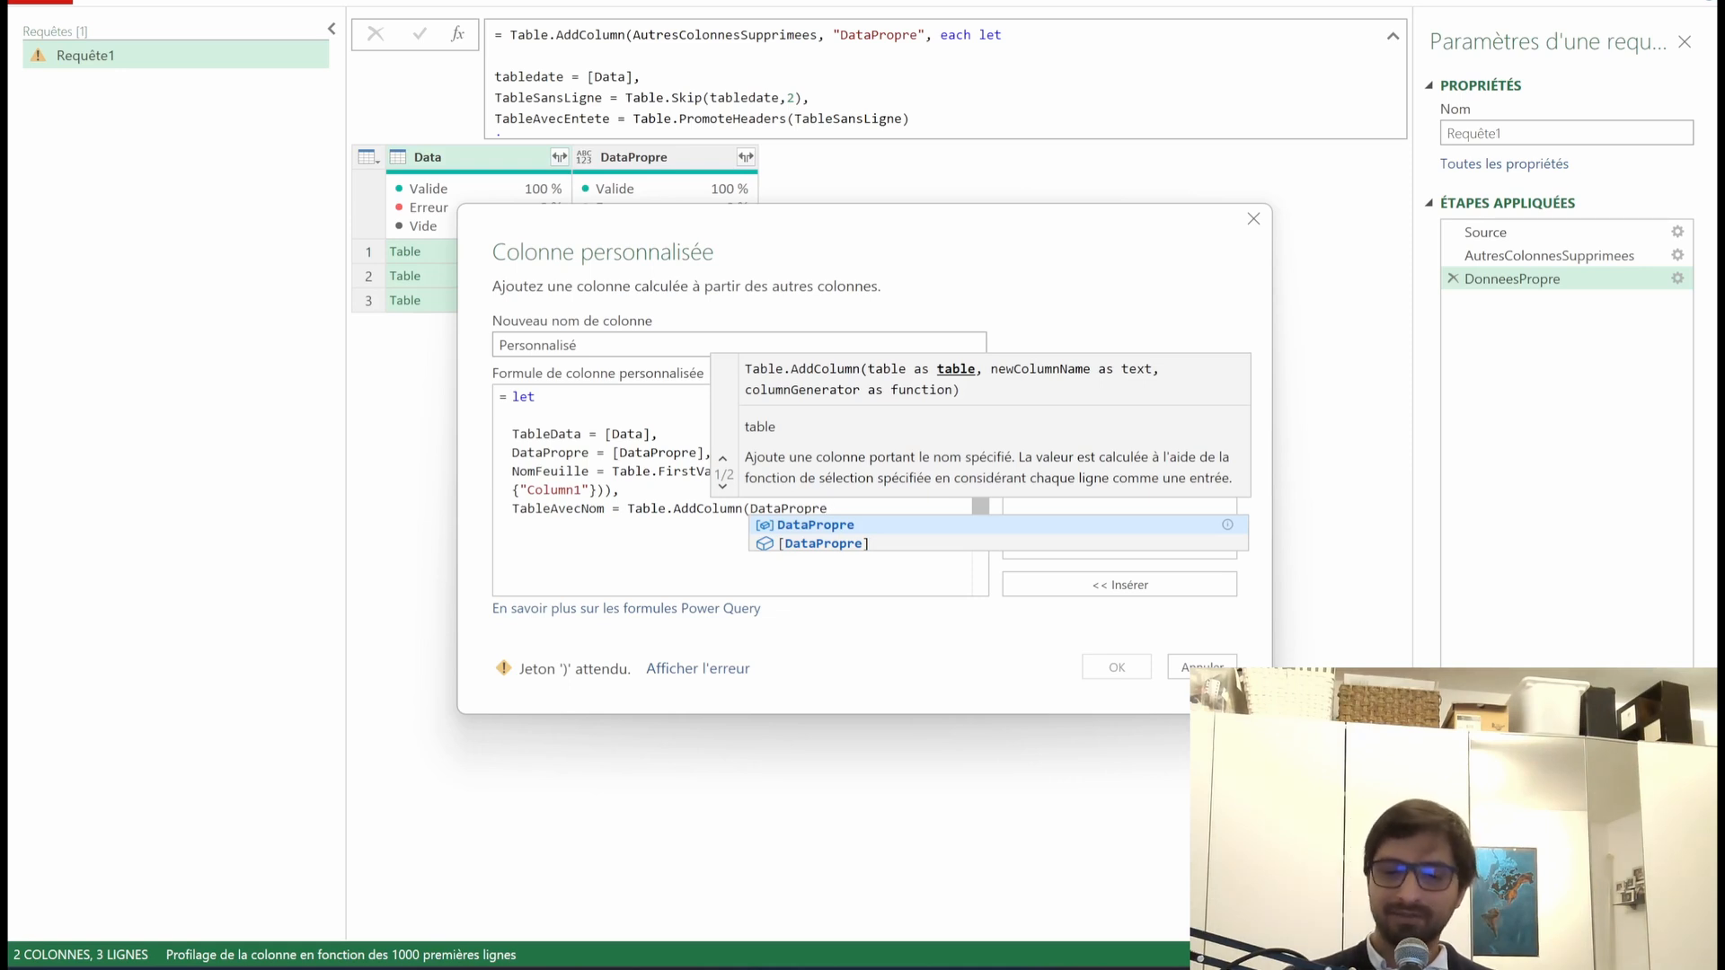
Step: Complete the Table.AddColumn call with the column name "NomFeuille" and, on a new line, each NomFeuille
{"action": "type", "text": ",\"\""}
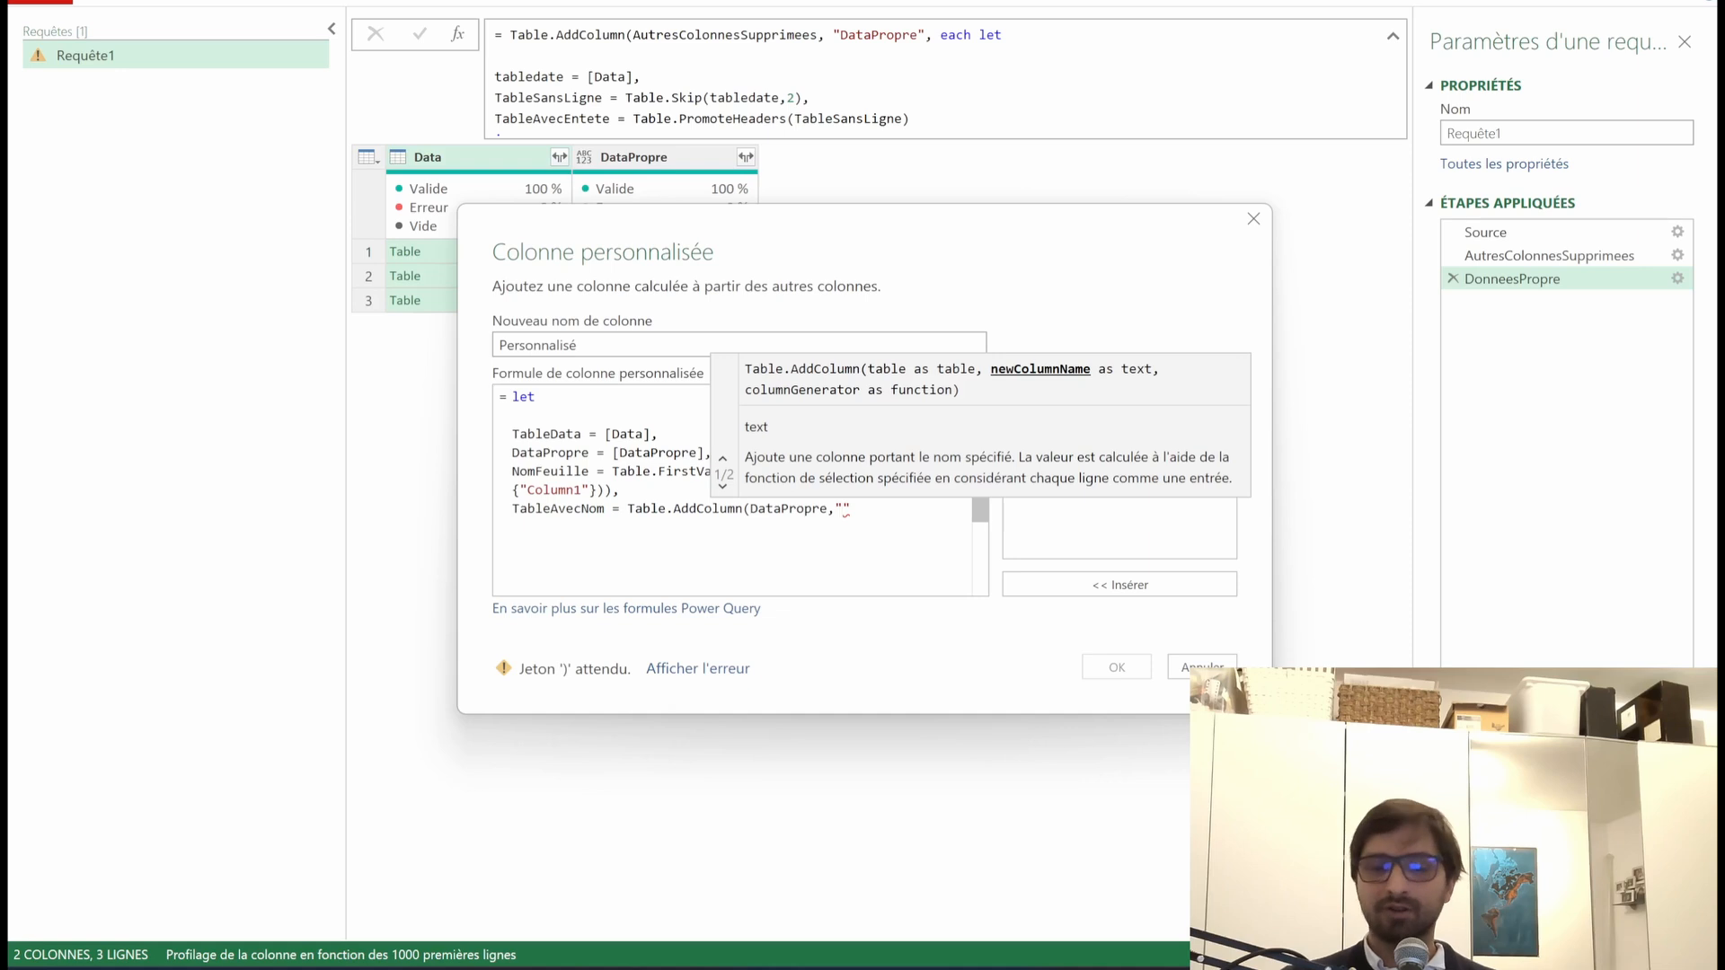
{"action": "type", "text": "NomFeuille"}
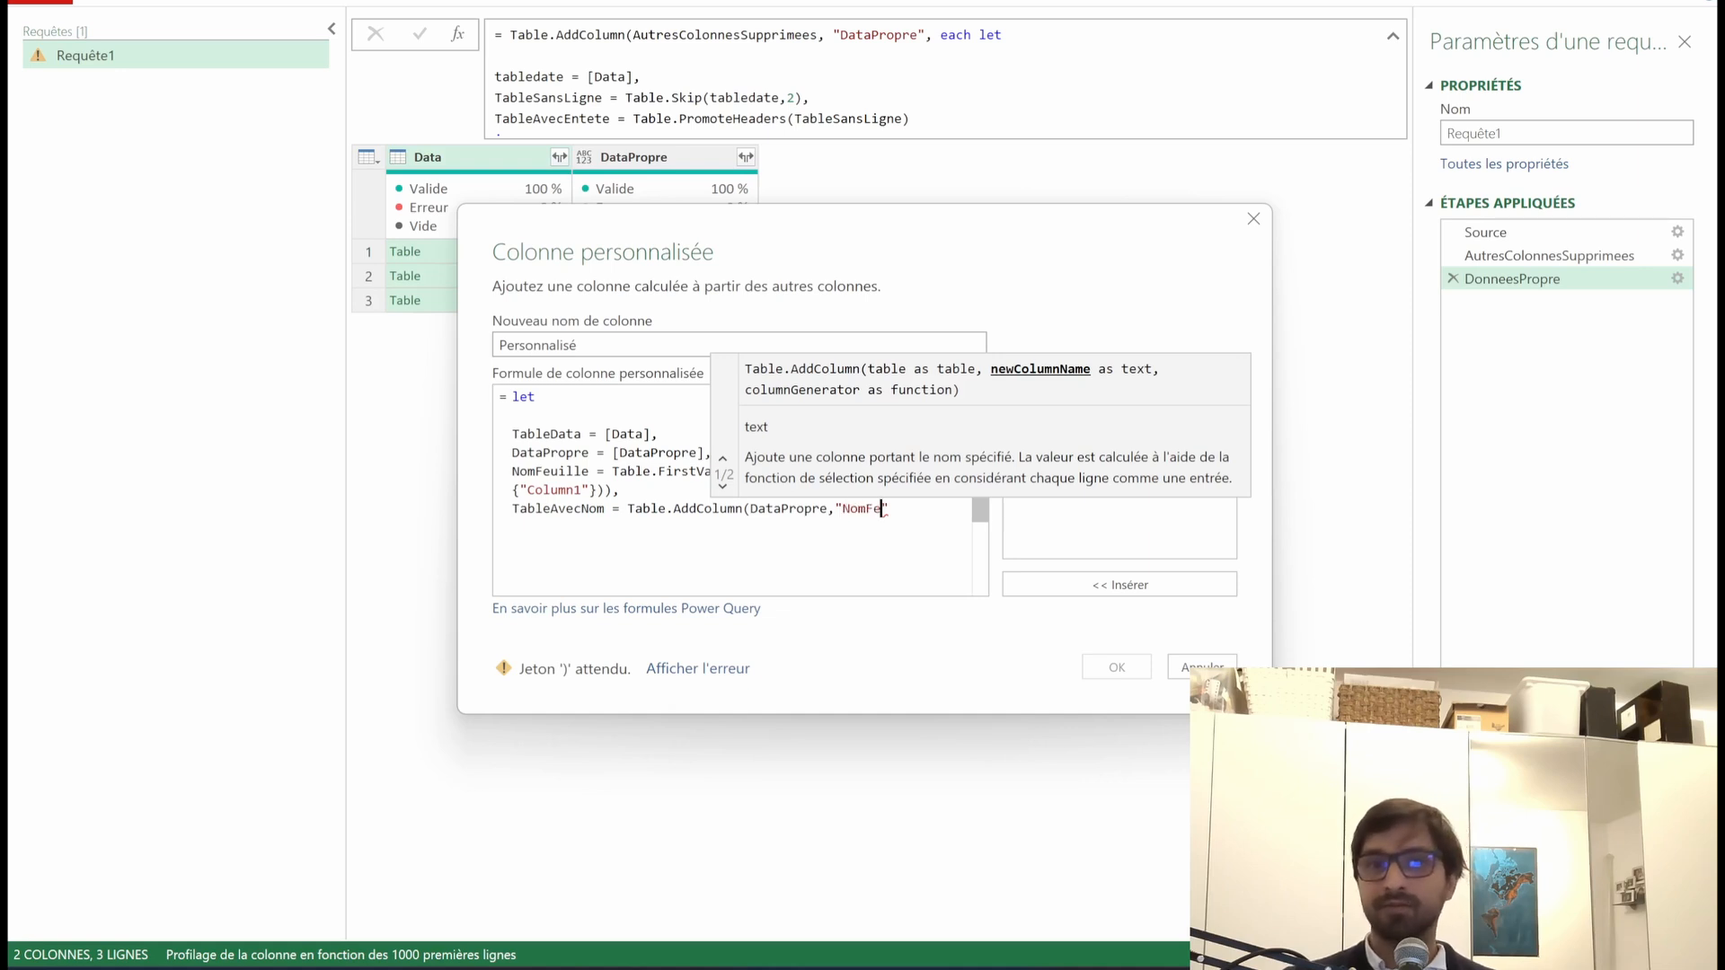
{"action": "key", "text": "Right"}
{"action": "type", "text": ","}
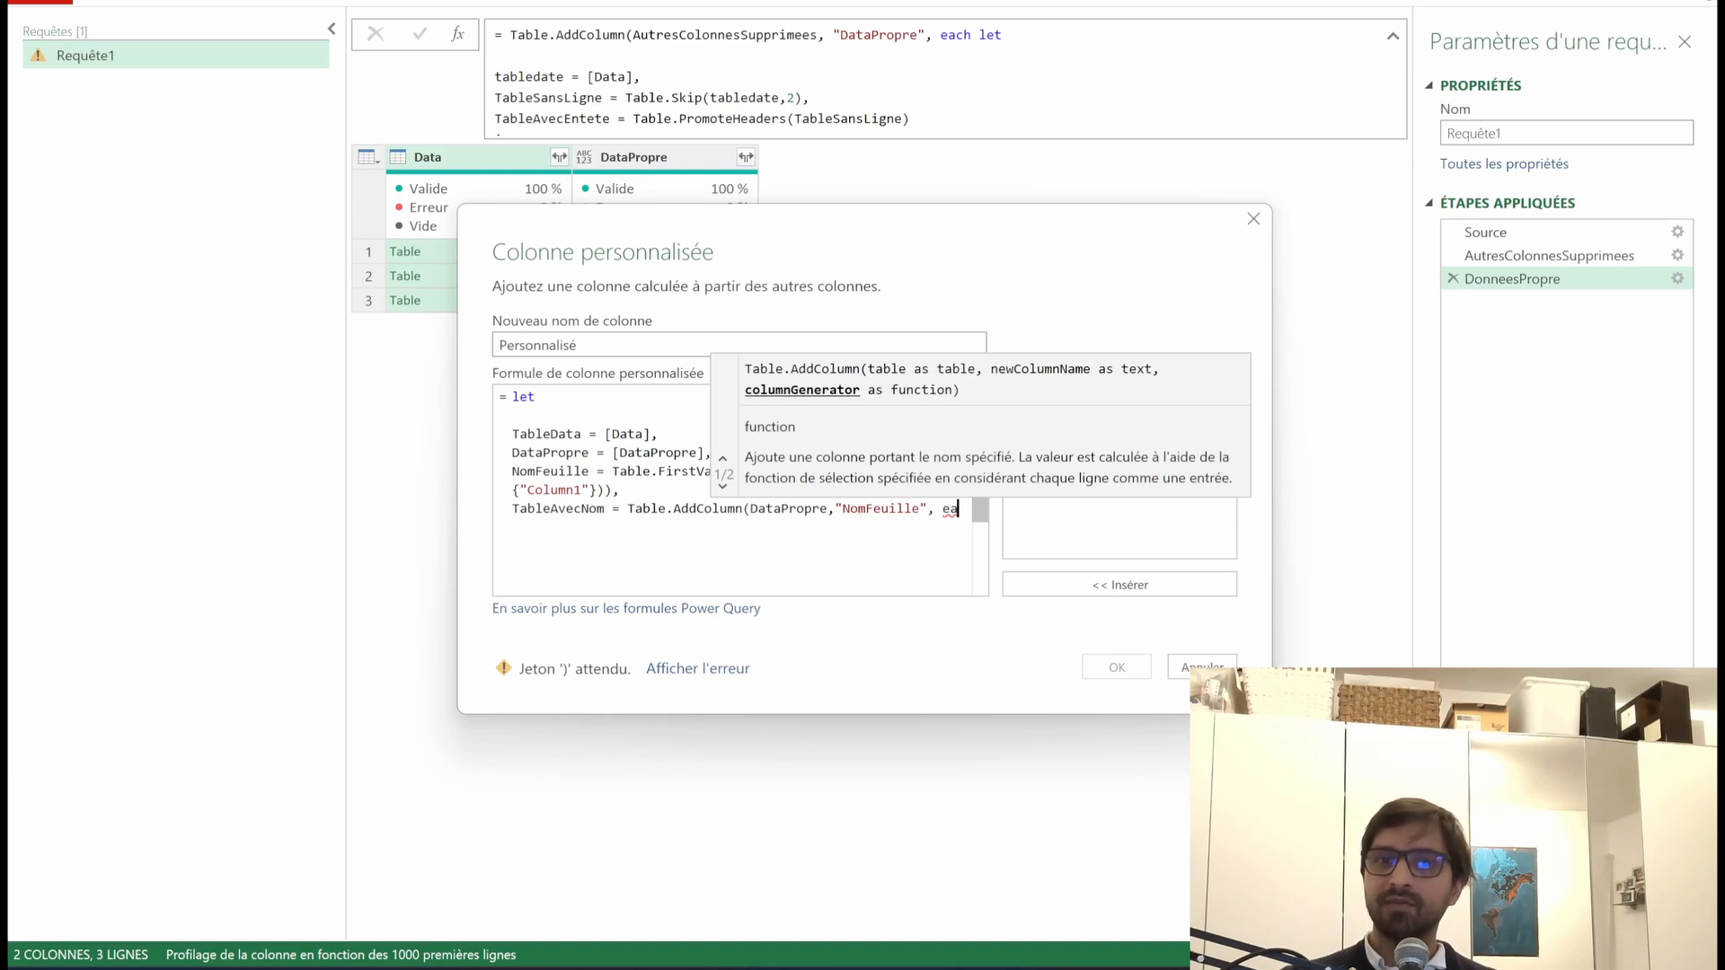
{"action": "key", "text": "Return"}
{"action": "type", "text": "each"}
{"action": "type", "text": " NomF"}
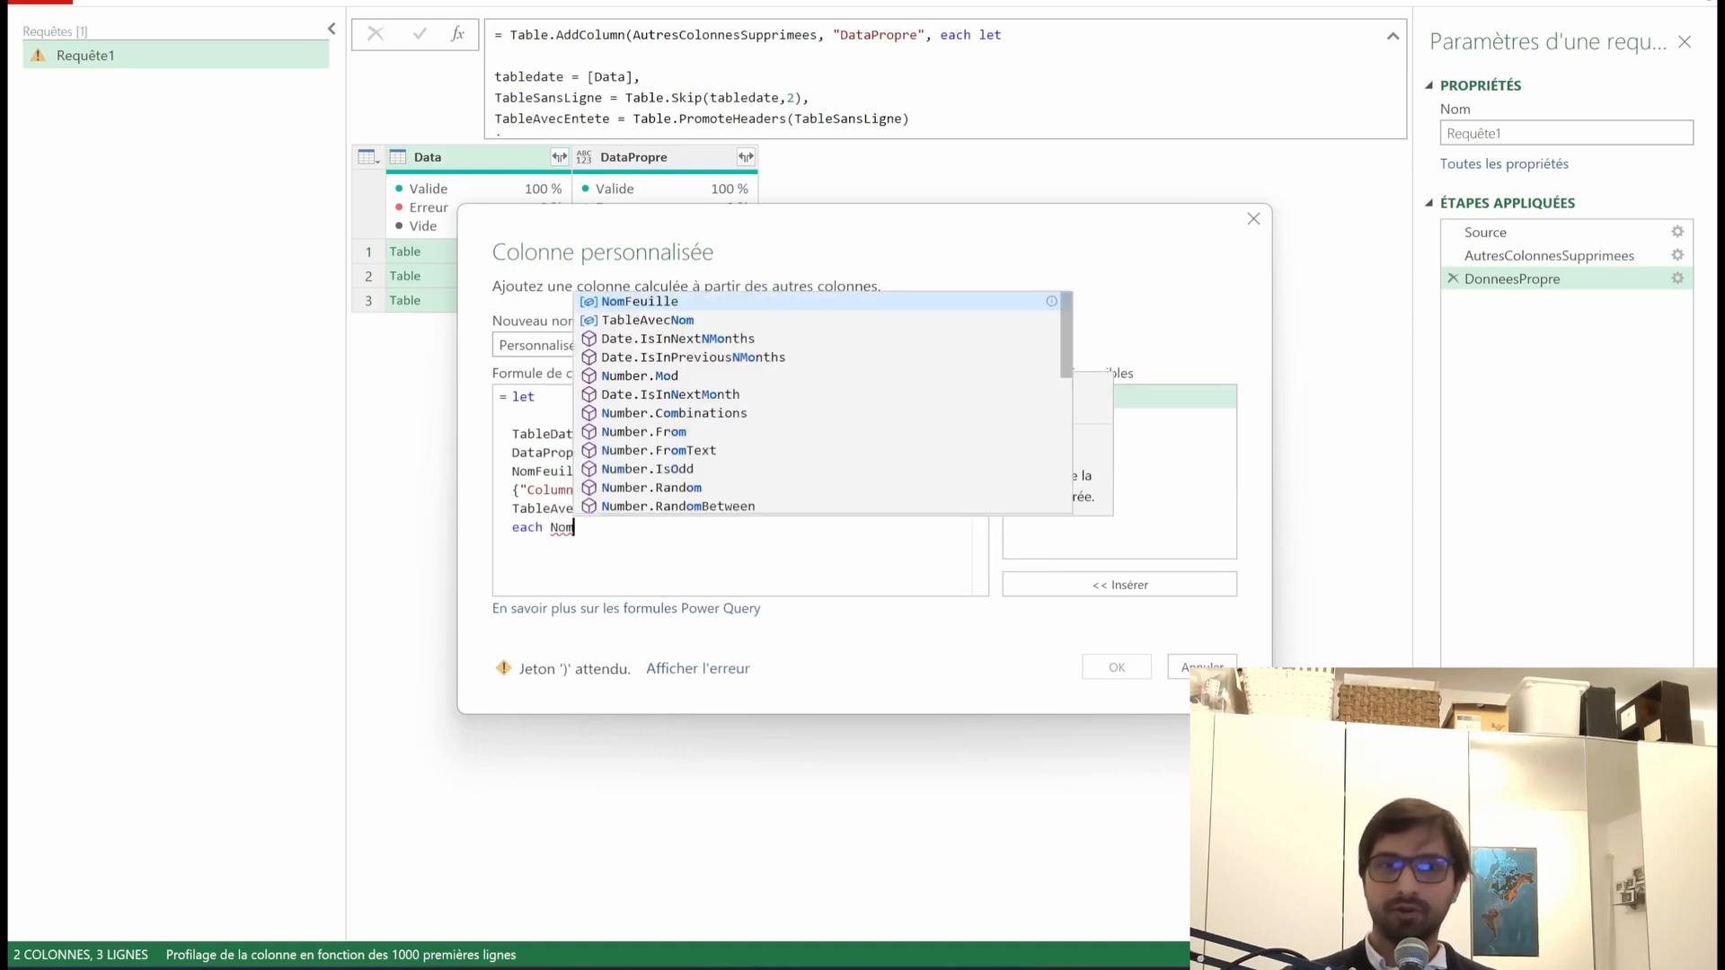
{"action": "key", "text": "Escape"}
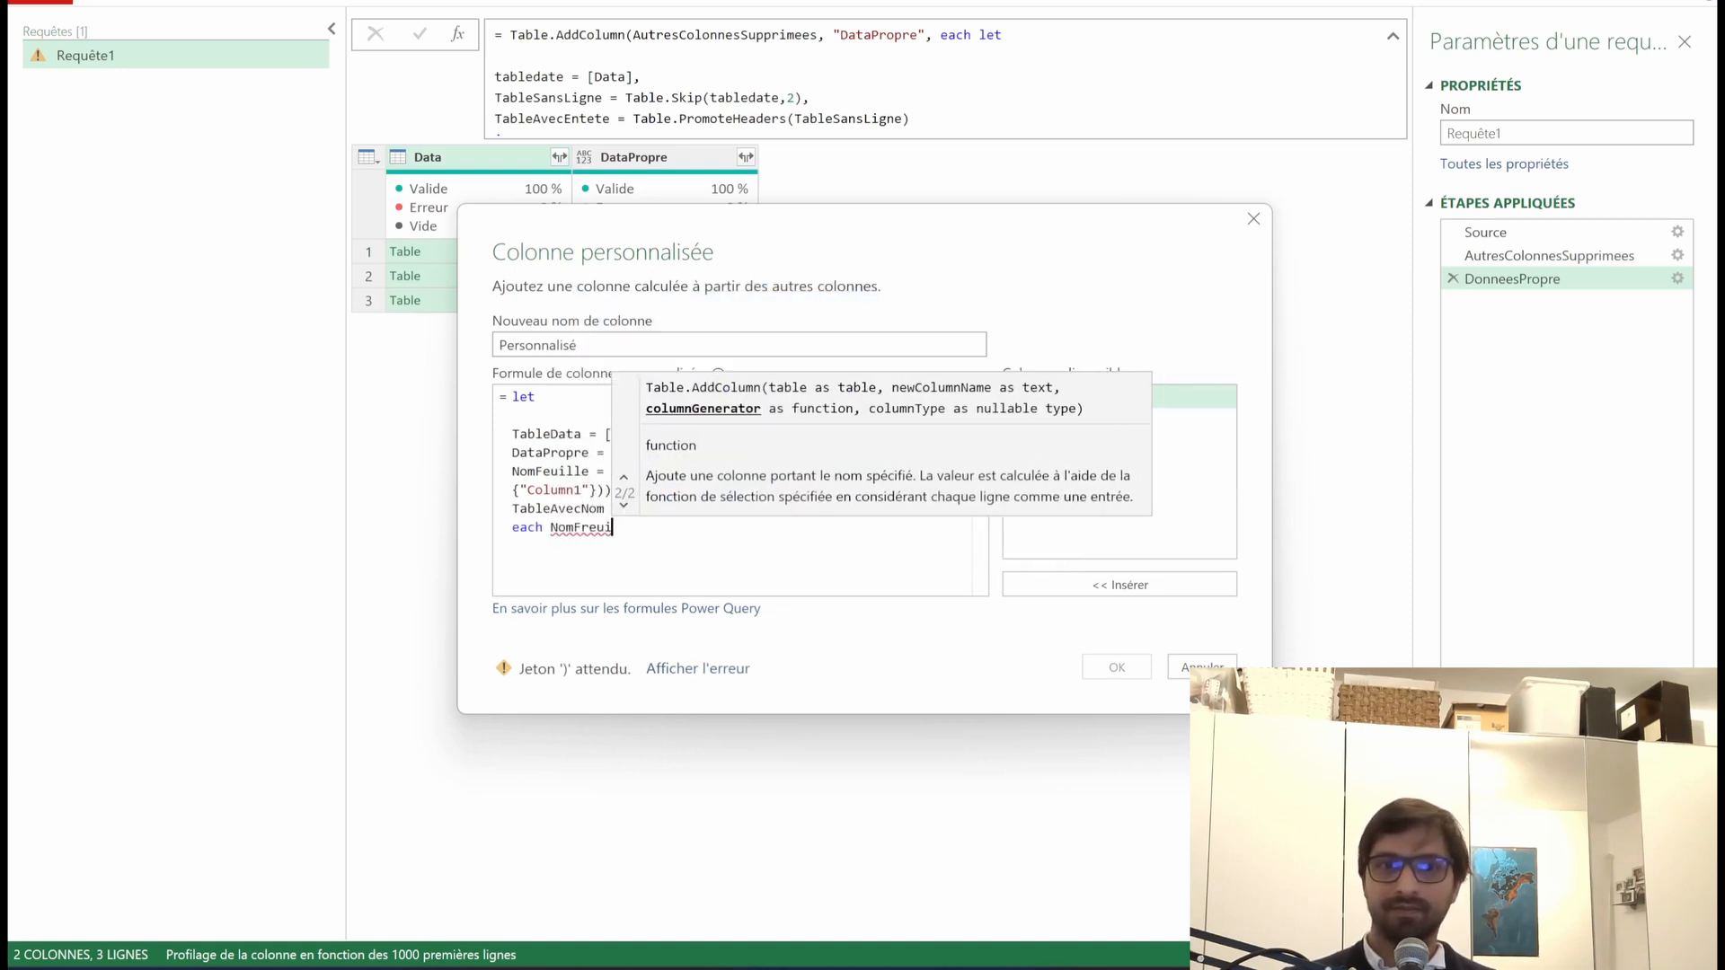
{"action": "type", "text": "e"}
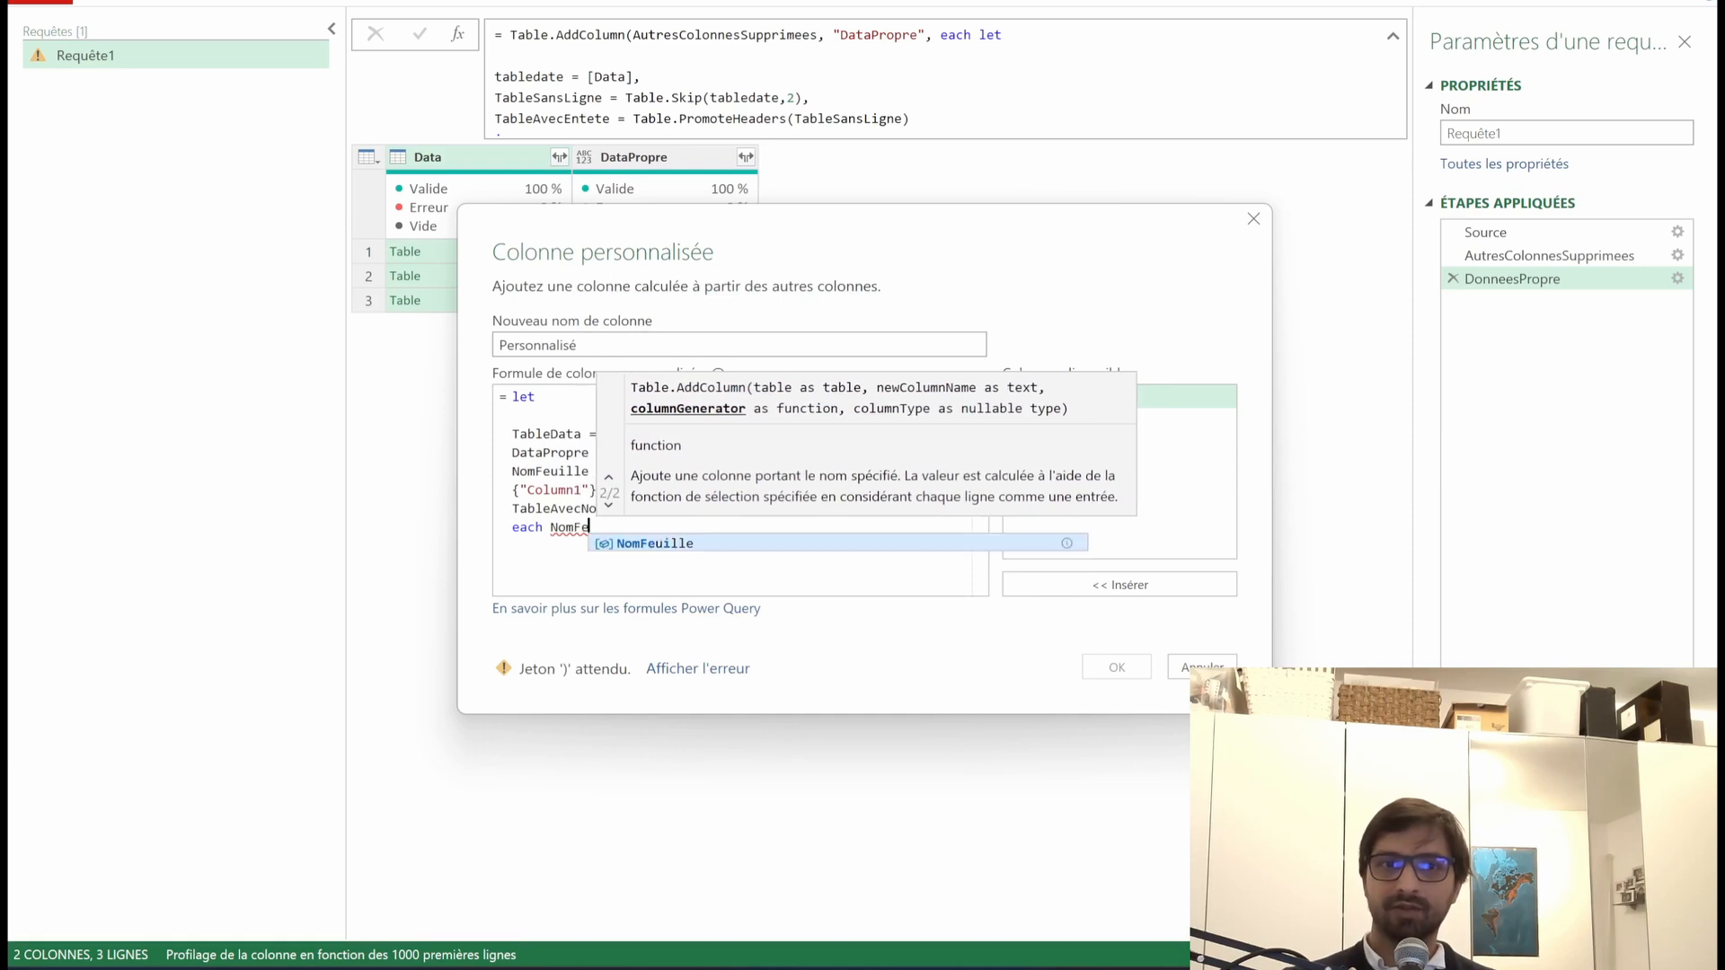
{"action": "type", "text": "uille"}
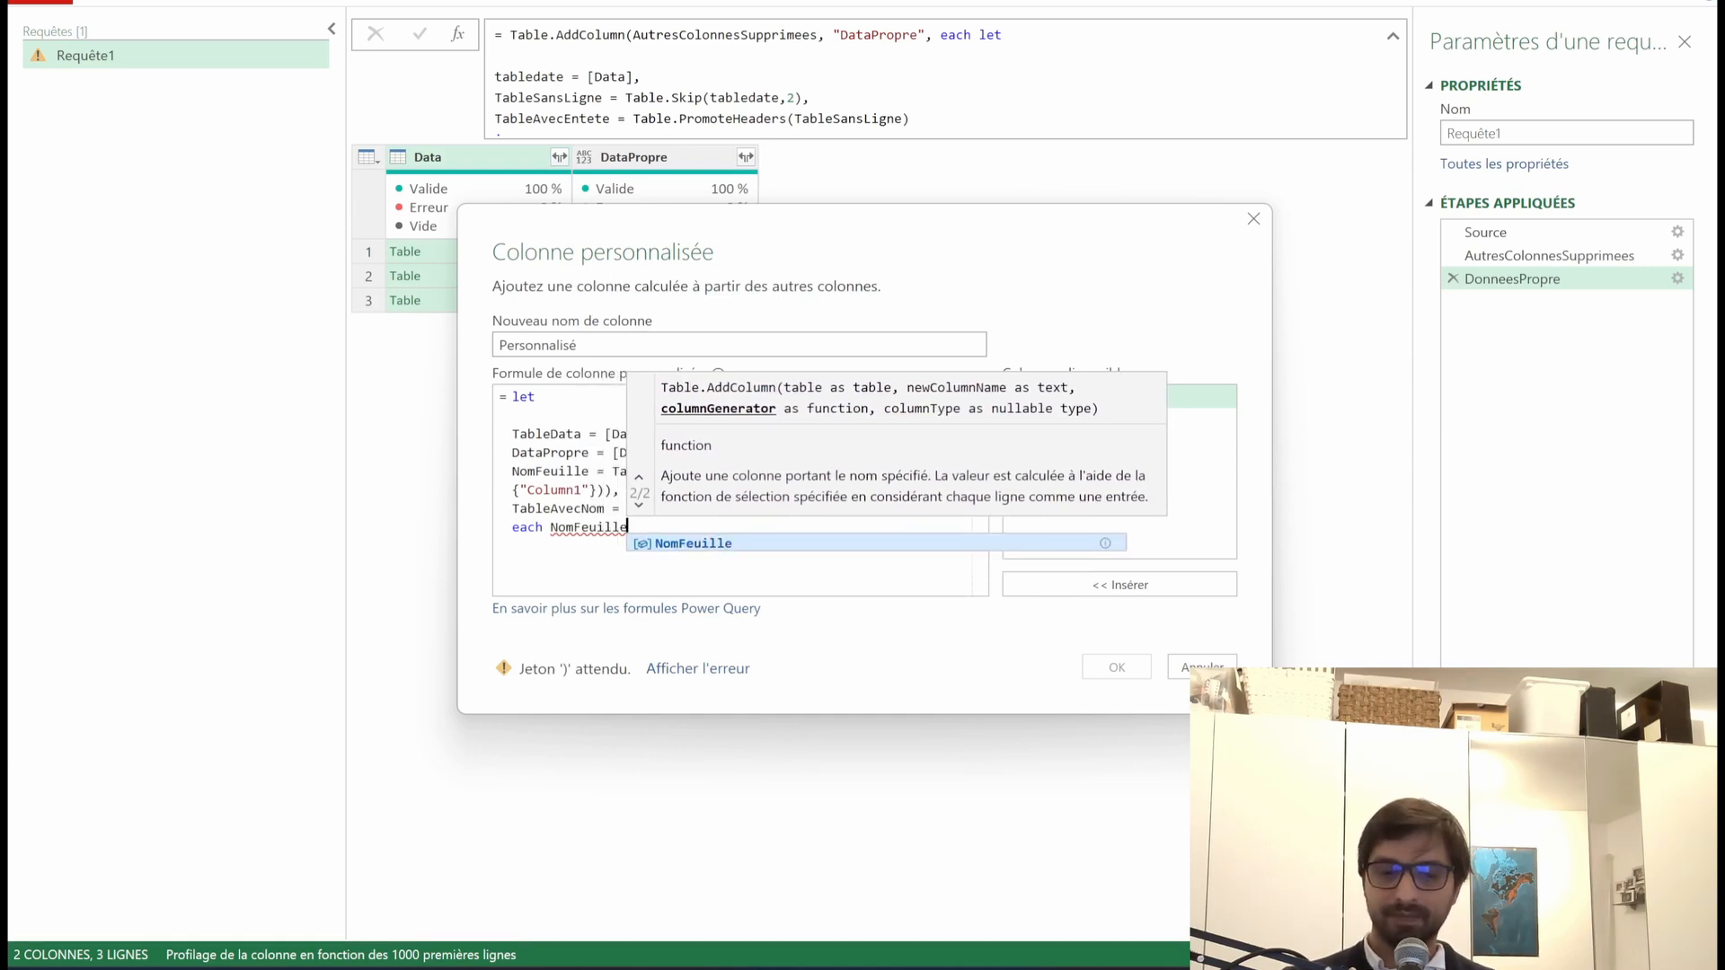
{"action": "type", "text": ")"}
Step: Close the let block with in and return TableAvecNom on the line below it
{"action": "key", "text": "Return"}
{"action": "type", "text": "in"}
{"action": "key", "text": "Escape"}
{"action": "key", "text": "Return"}
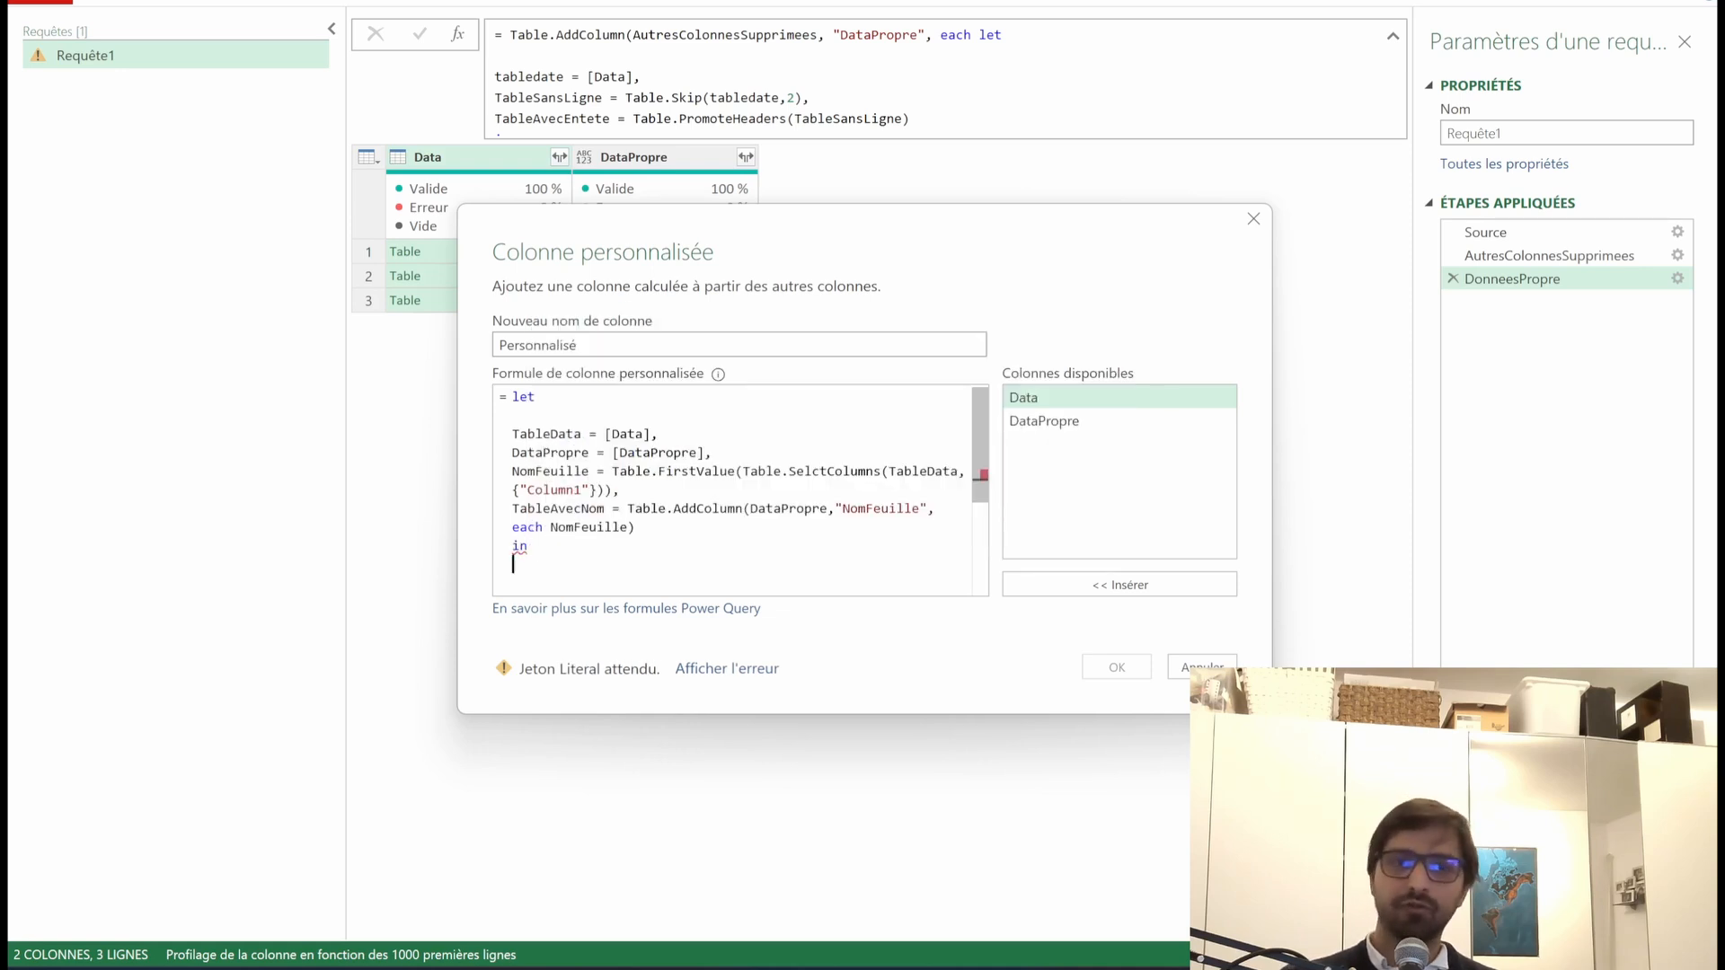
{"action": "double_click", "coordinate": [574, 509]}
{"action": "key", "text": "ctrl+c"}
{"action": "left_click", "coordinate": [571, 565]}
{"action": "key", "text": "ctrl+v"}
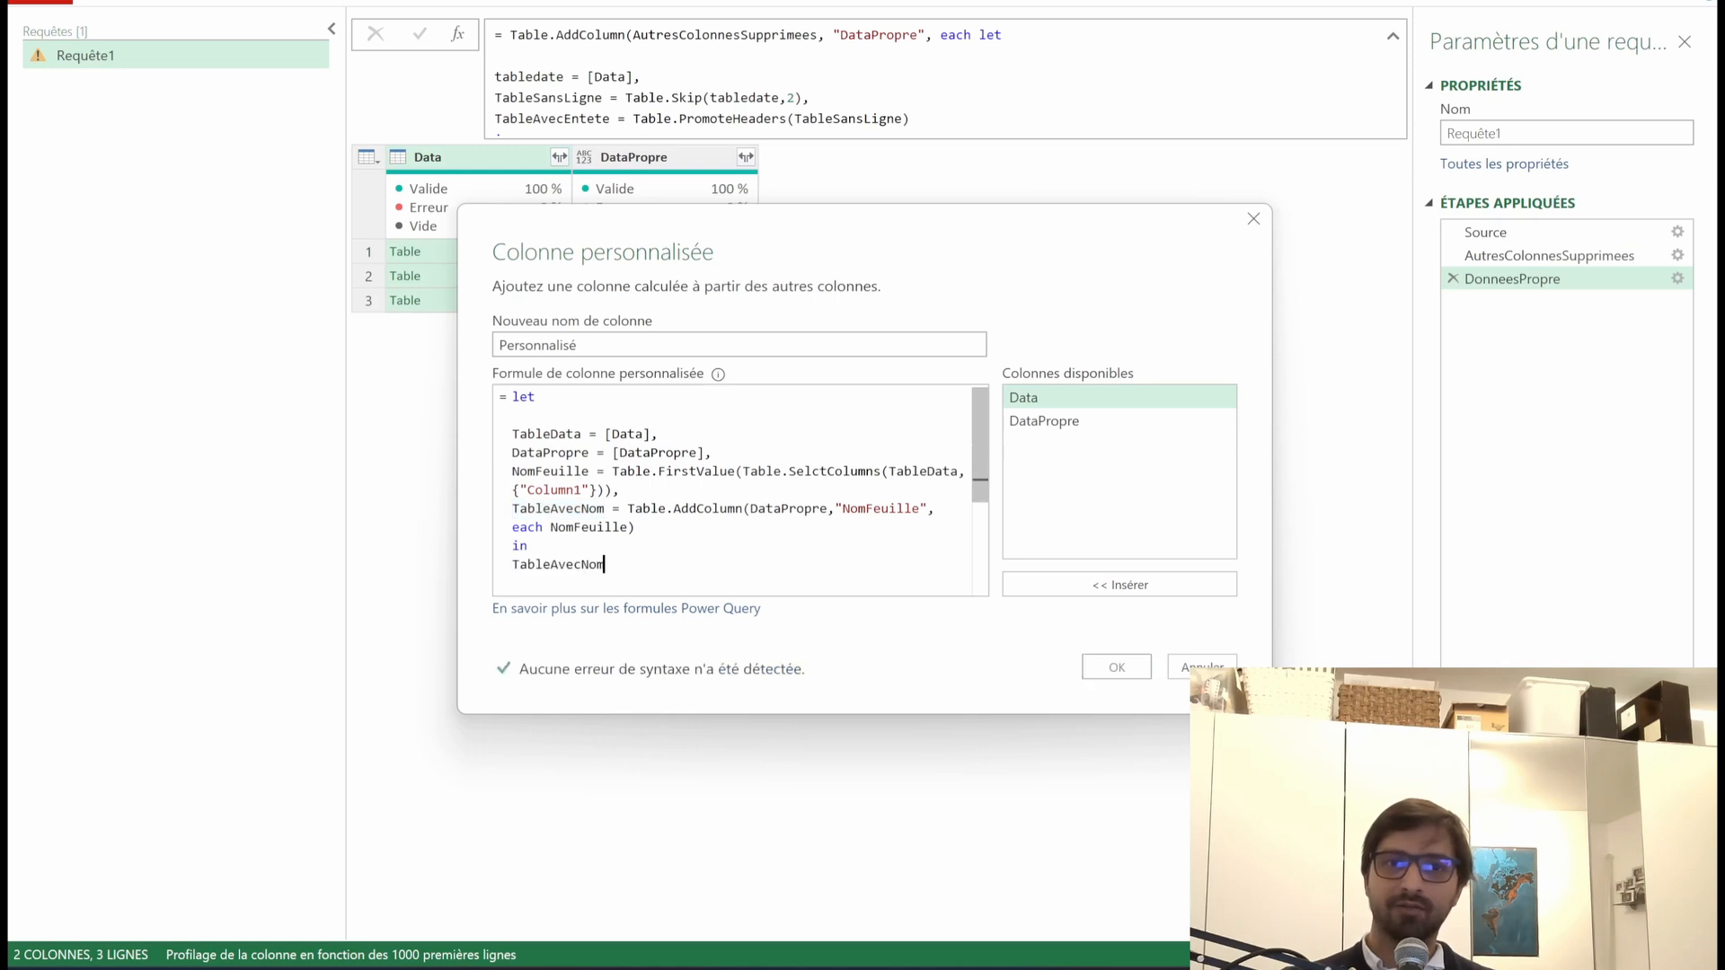
Step: Name the custom column DataAvecNomFeuille and create it
{"action": "double_click", "coordinate": [537, 345]}
{"action": "key", "text": "BackSpace"}
{"action": "type", "text": "D"}
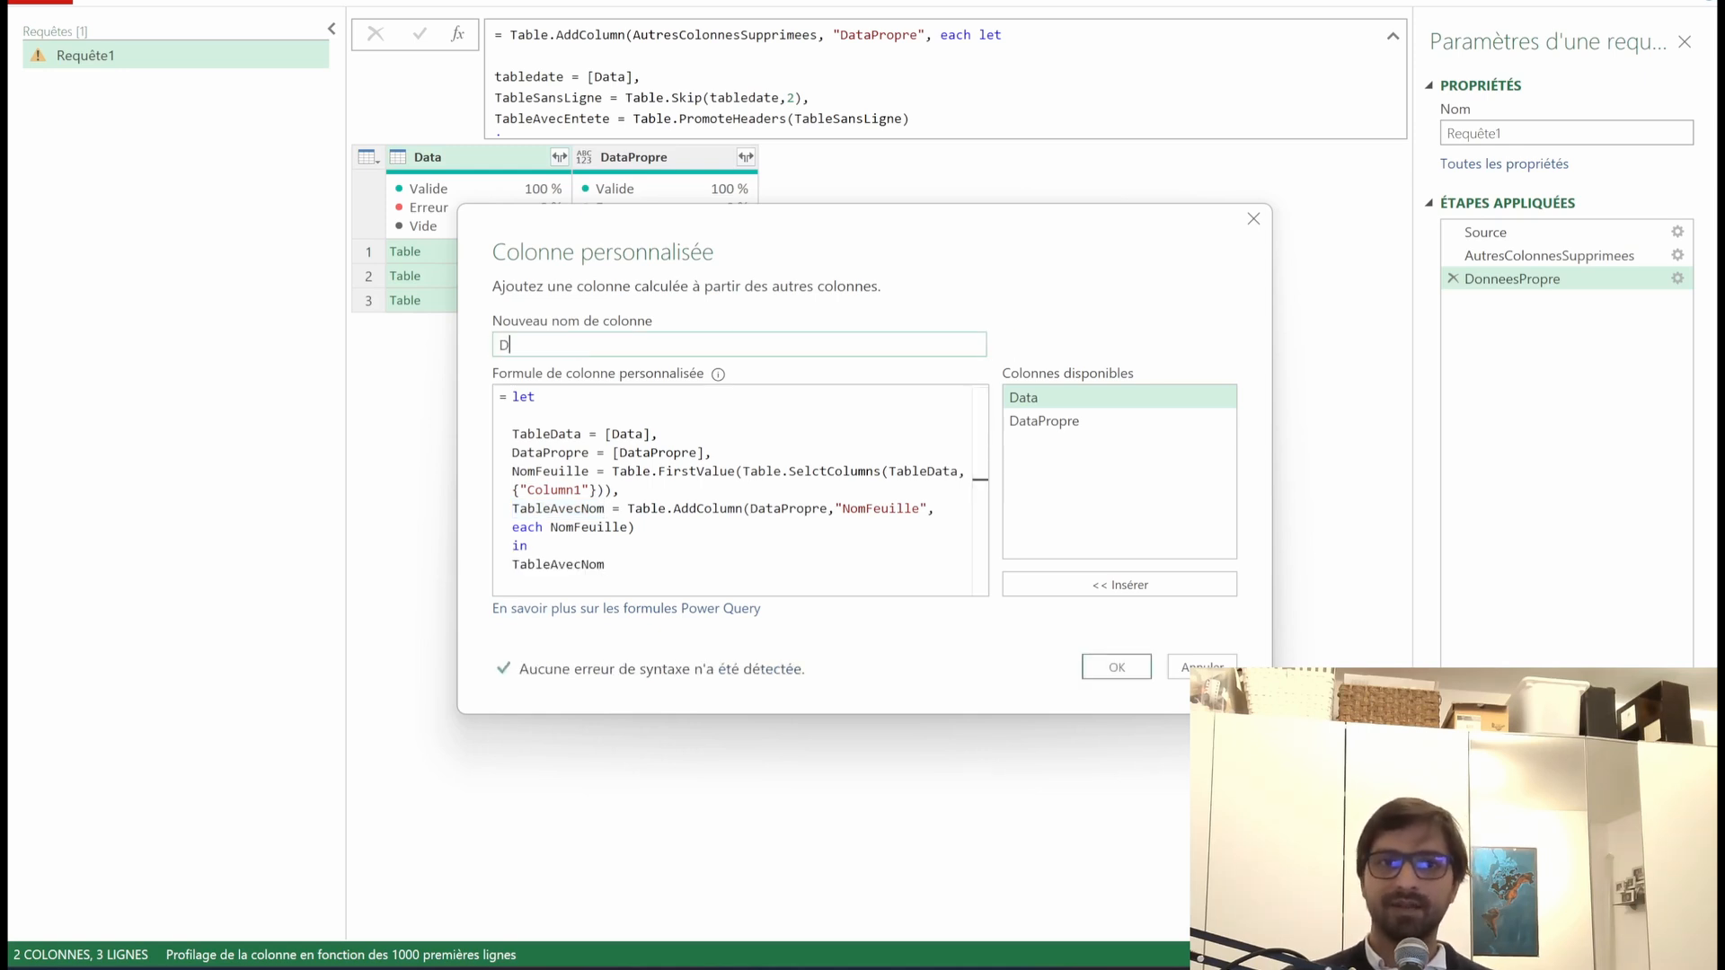
{"action": "type", "text": "ataAvecNomFeuille"}
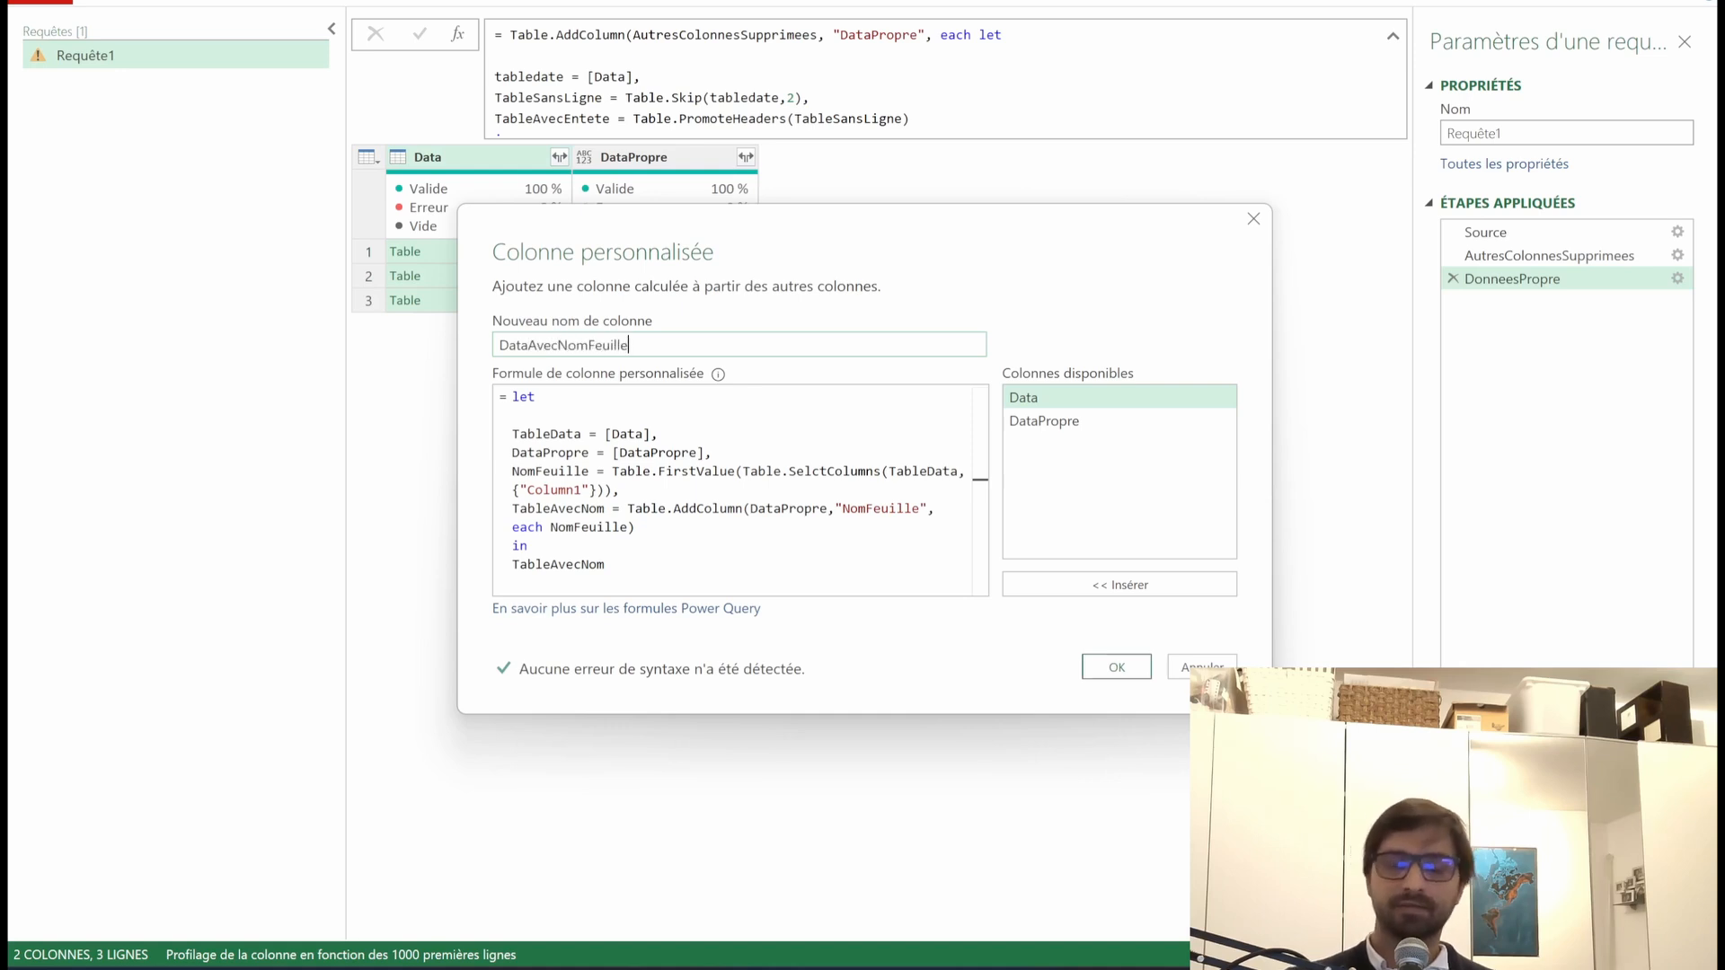
{"action": "key", "text": "Return"}
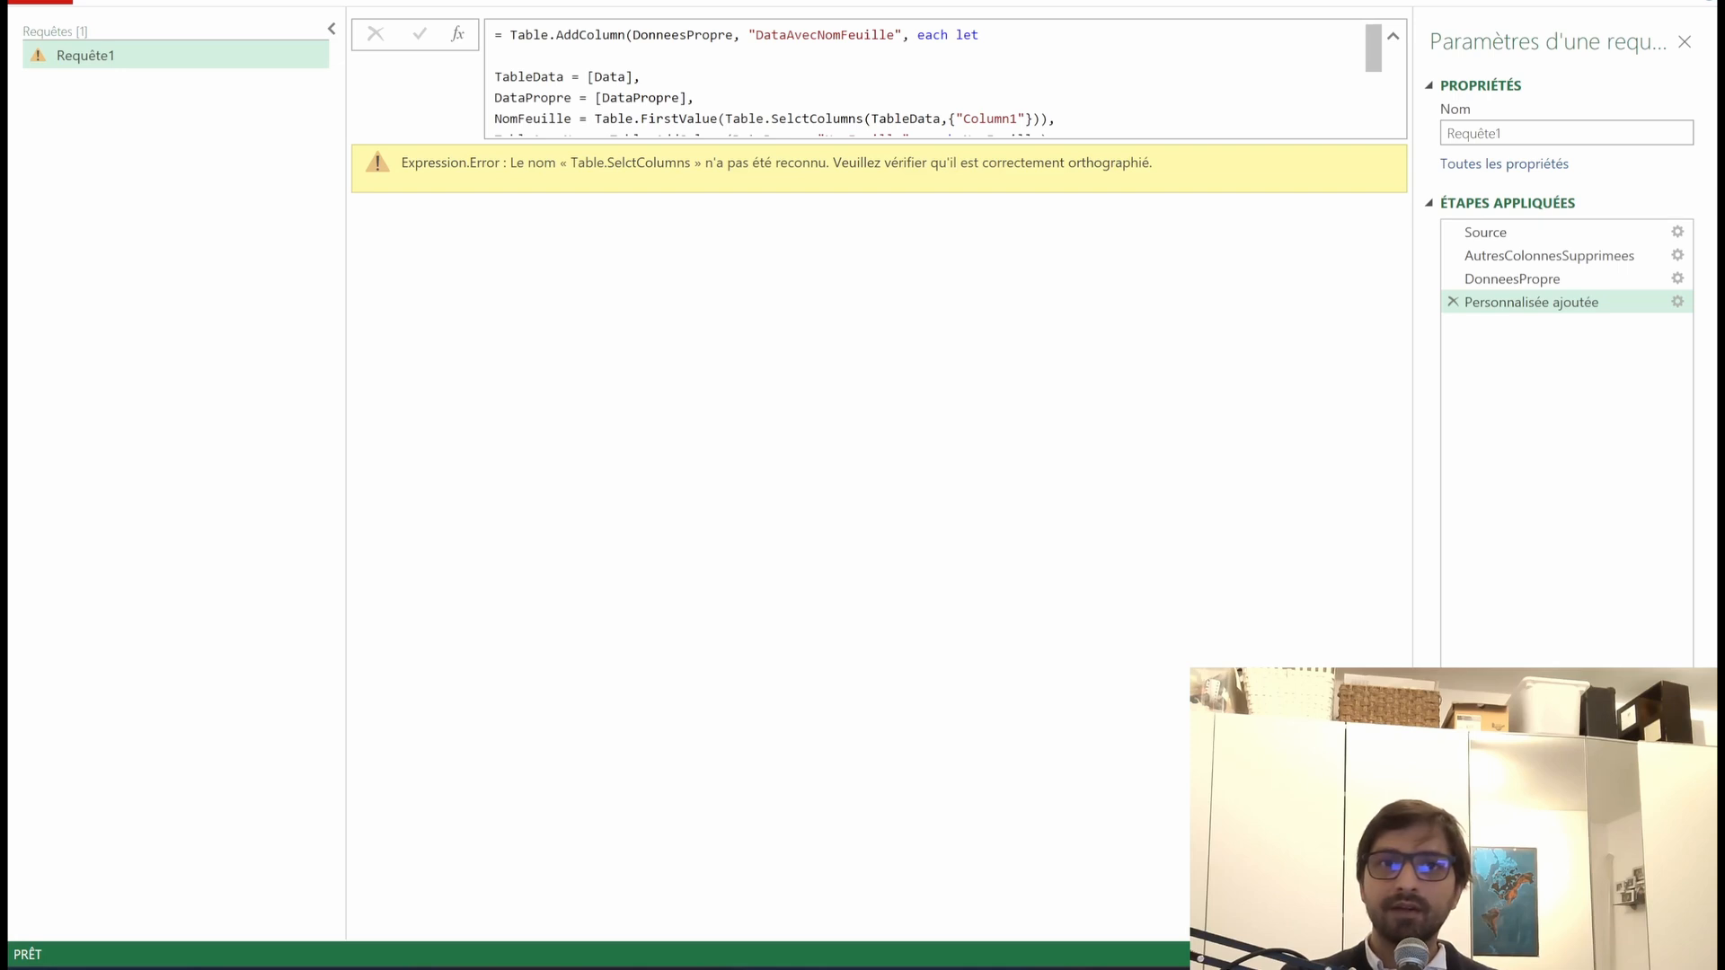
Step: Correct Table.SelctColumns to Table.SelectColumns in the formula of the DataAvecNomFeuille custom column
{"action": "left_click_drag", "start_coordinate": [572, 163], "coordinate": [751, 163]}
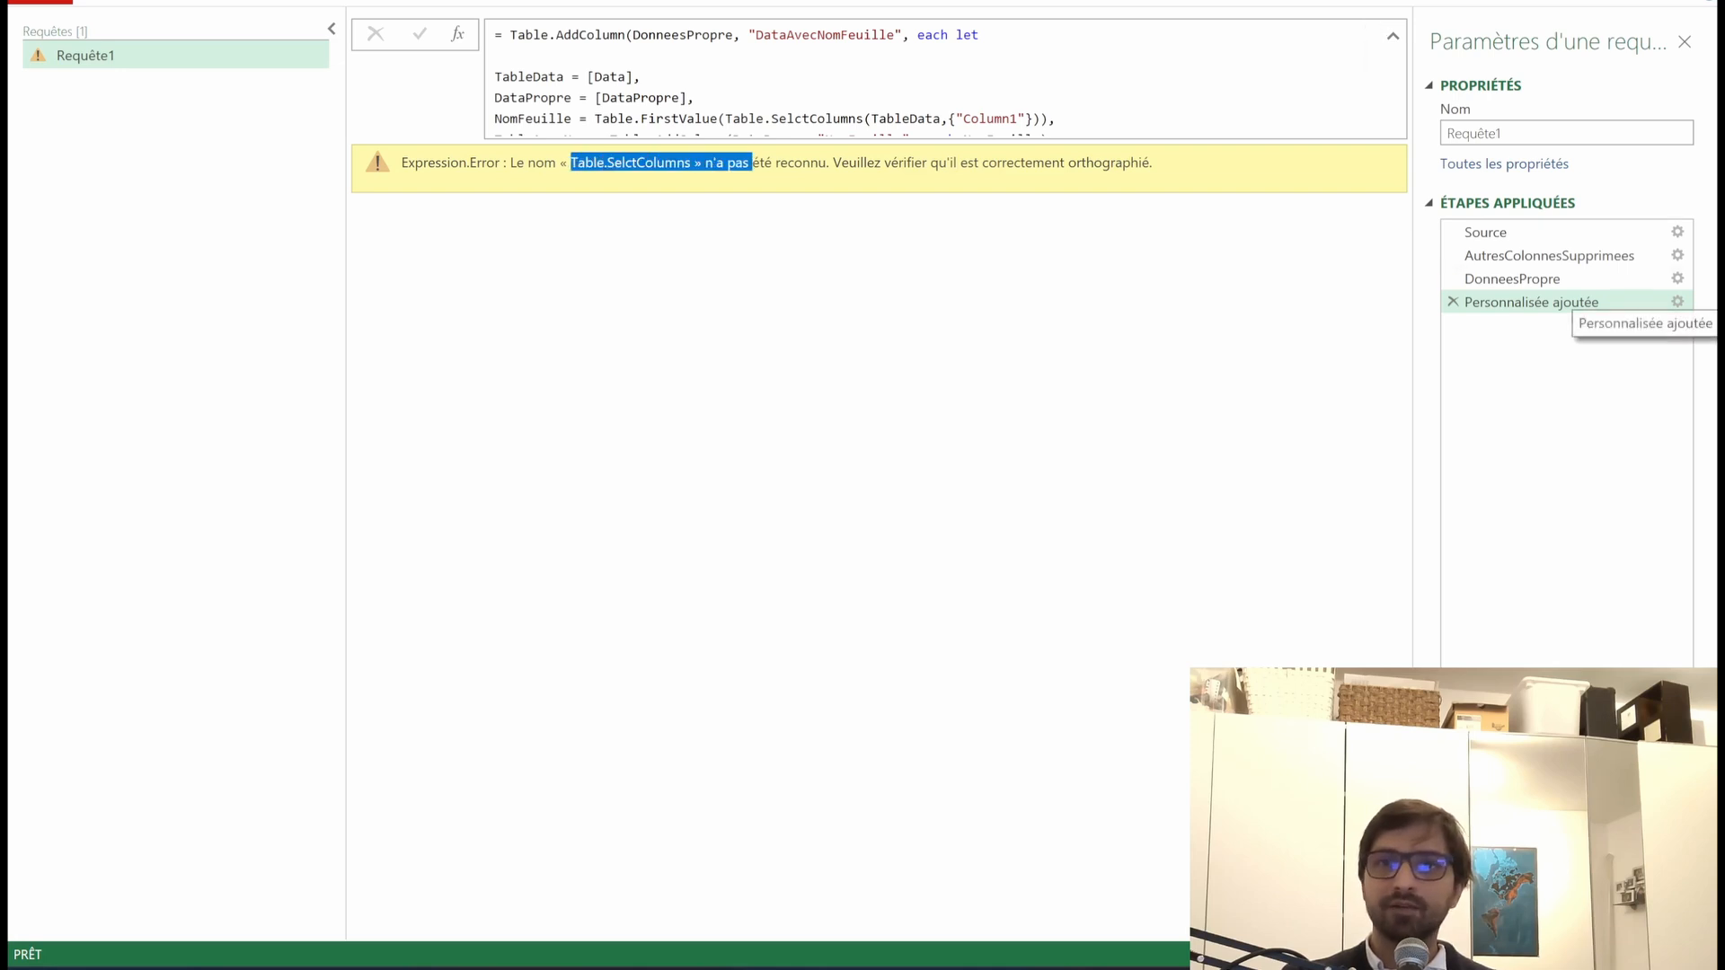
{"action": "left_click", "coordinate": [1677, 302]}
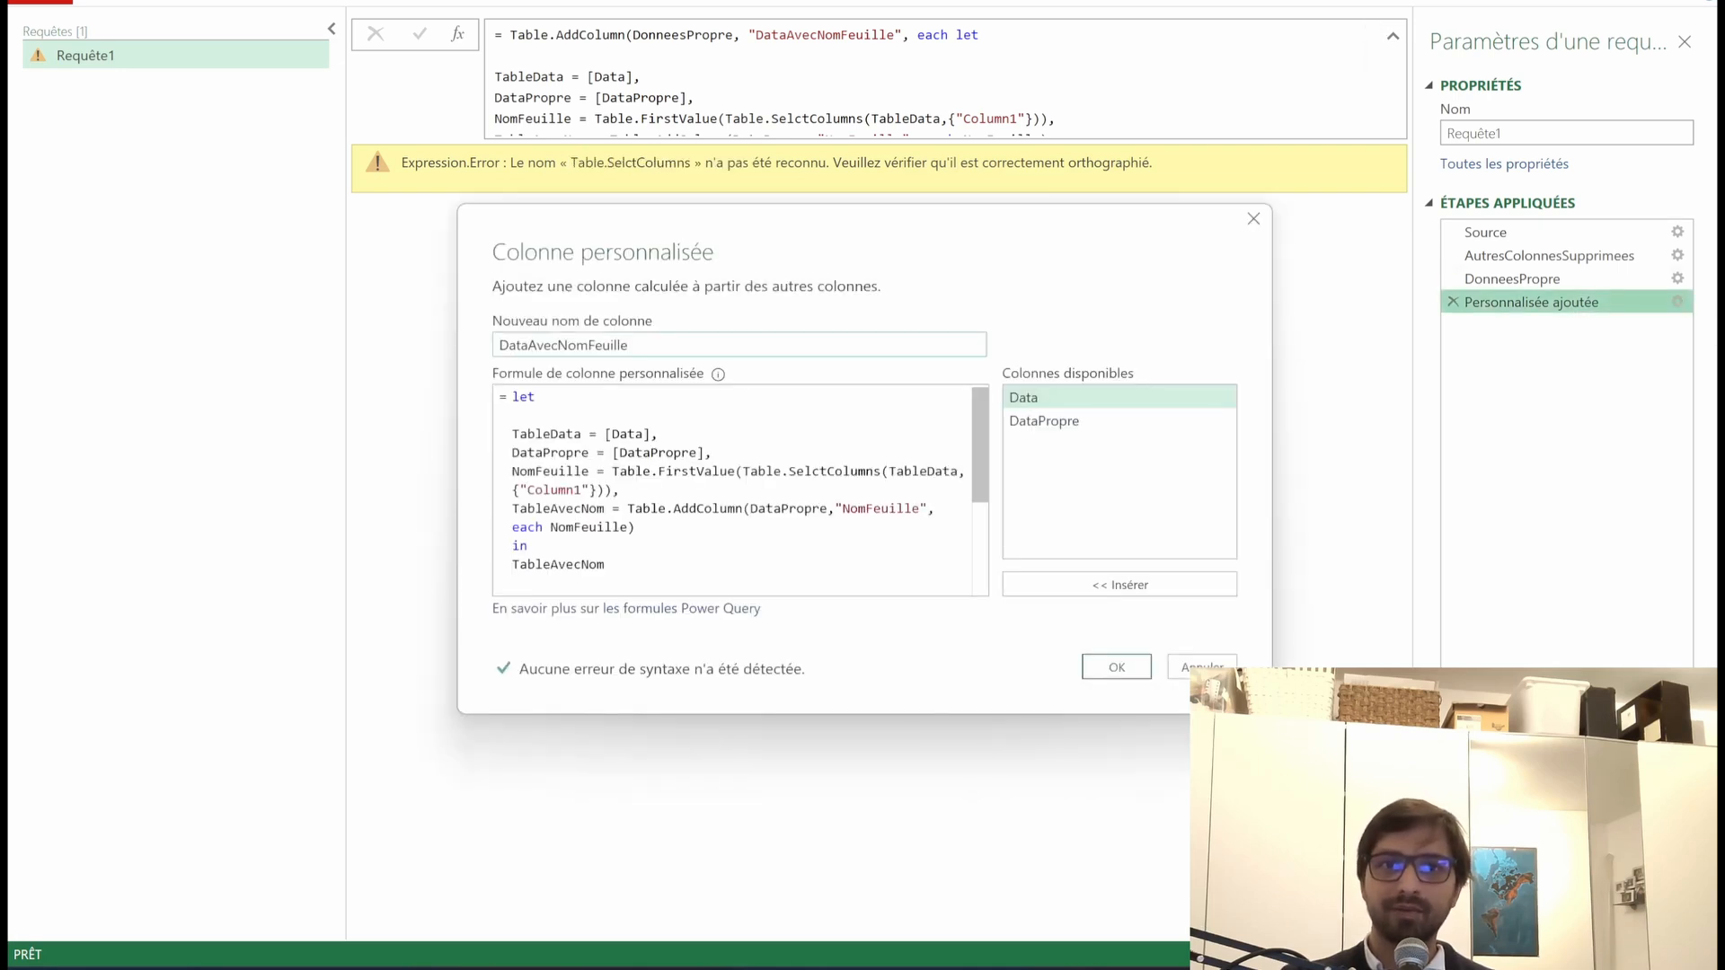
{"action": "left_click", "coordinate": [810, 470]}
{"action": "type", "text": "e"}
{"action": "left_click", "coordinate": [1117, 666]}
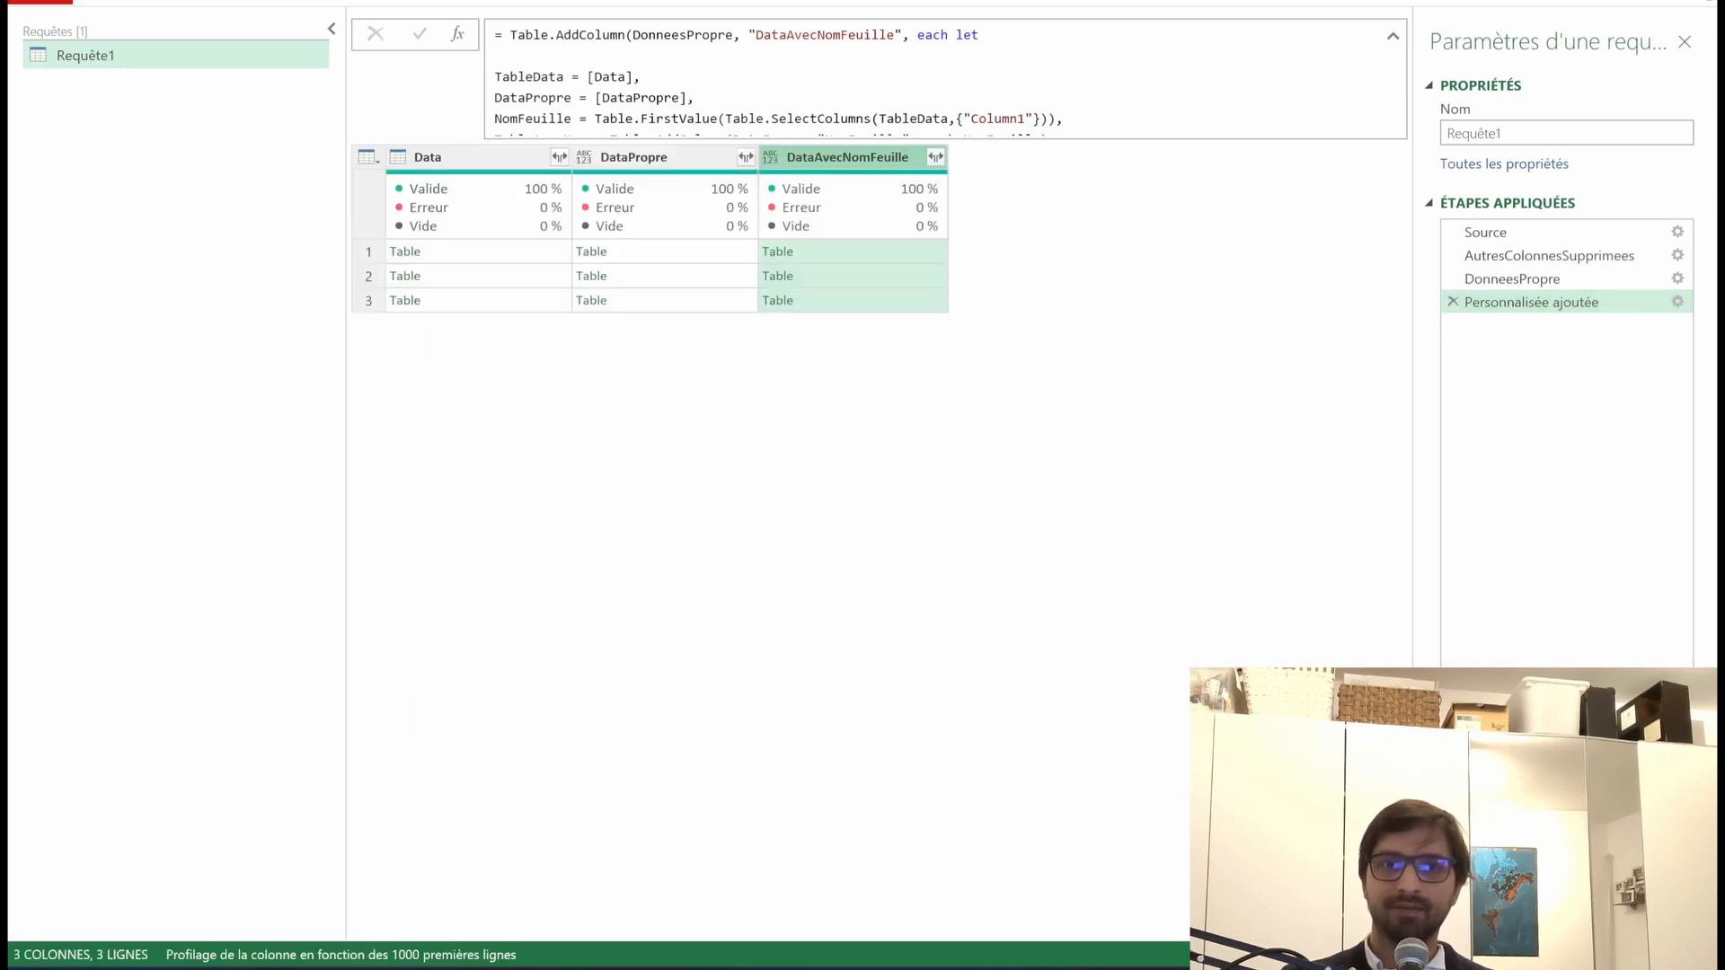
Step: Preview the nested tables in rows 1 to 3 of DataAvecNomFeuille to check their NomFeuille column
{"action": "left_click", "coordinate": [853, 252]}
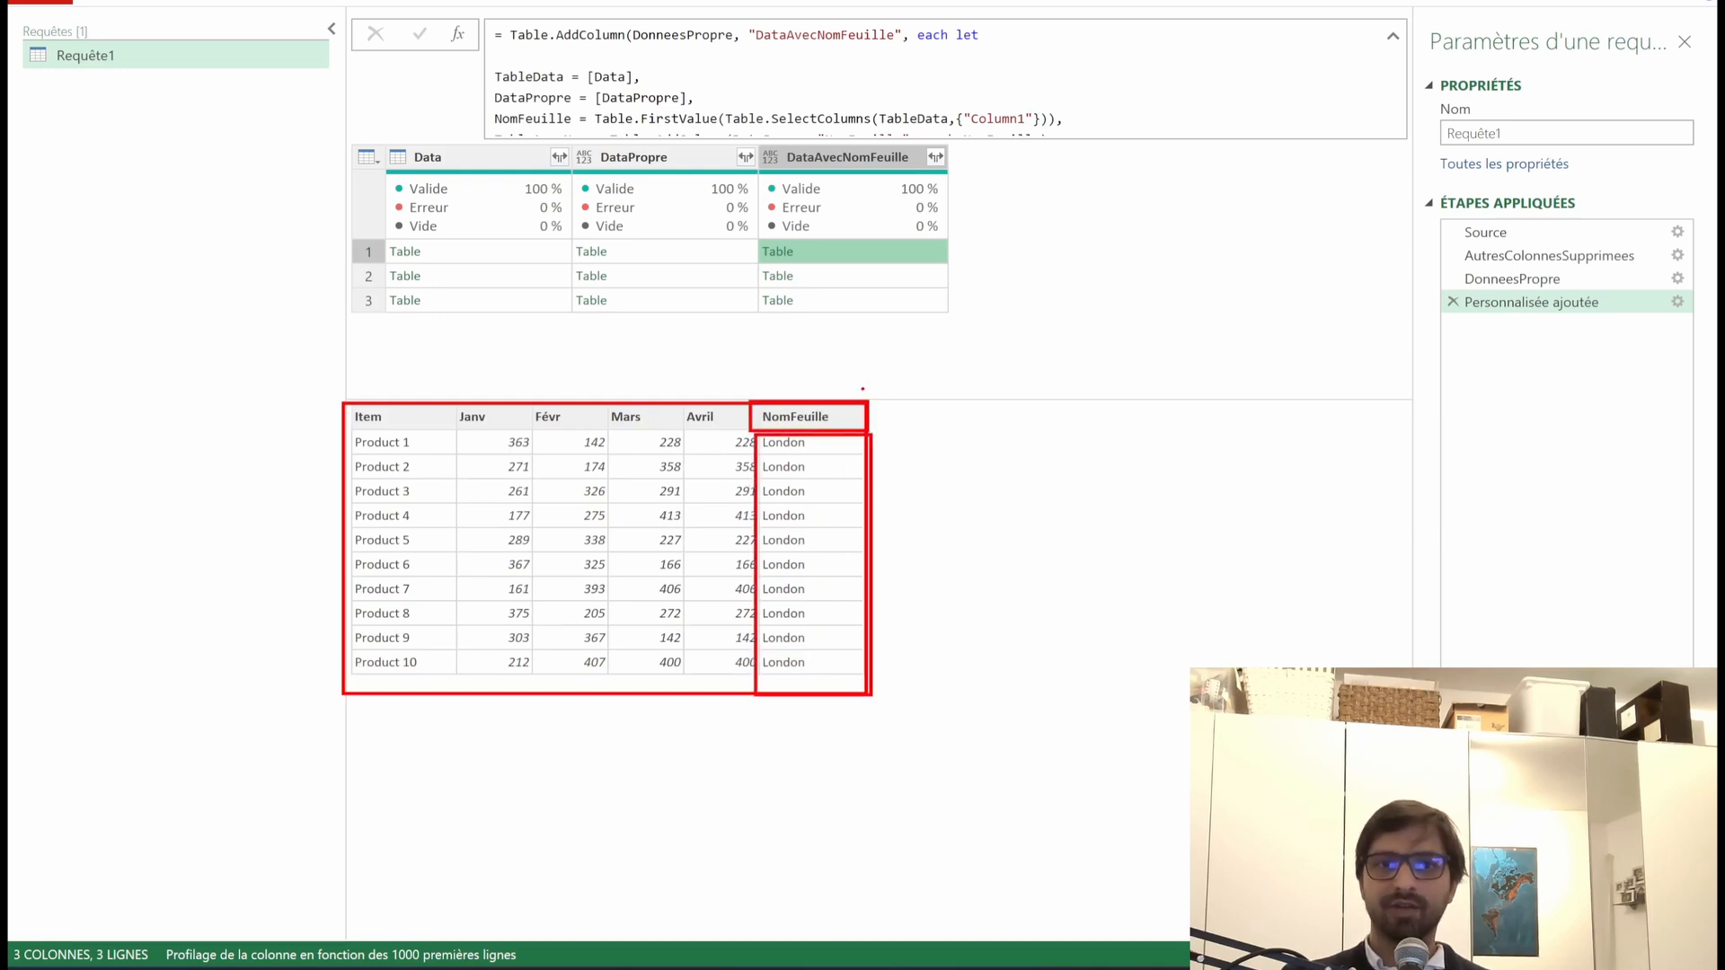
{"action": "left_click", "coordinate": [839, 253]}
{"action": "right_click", "coordinate": [838, 283]}
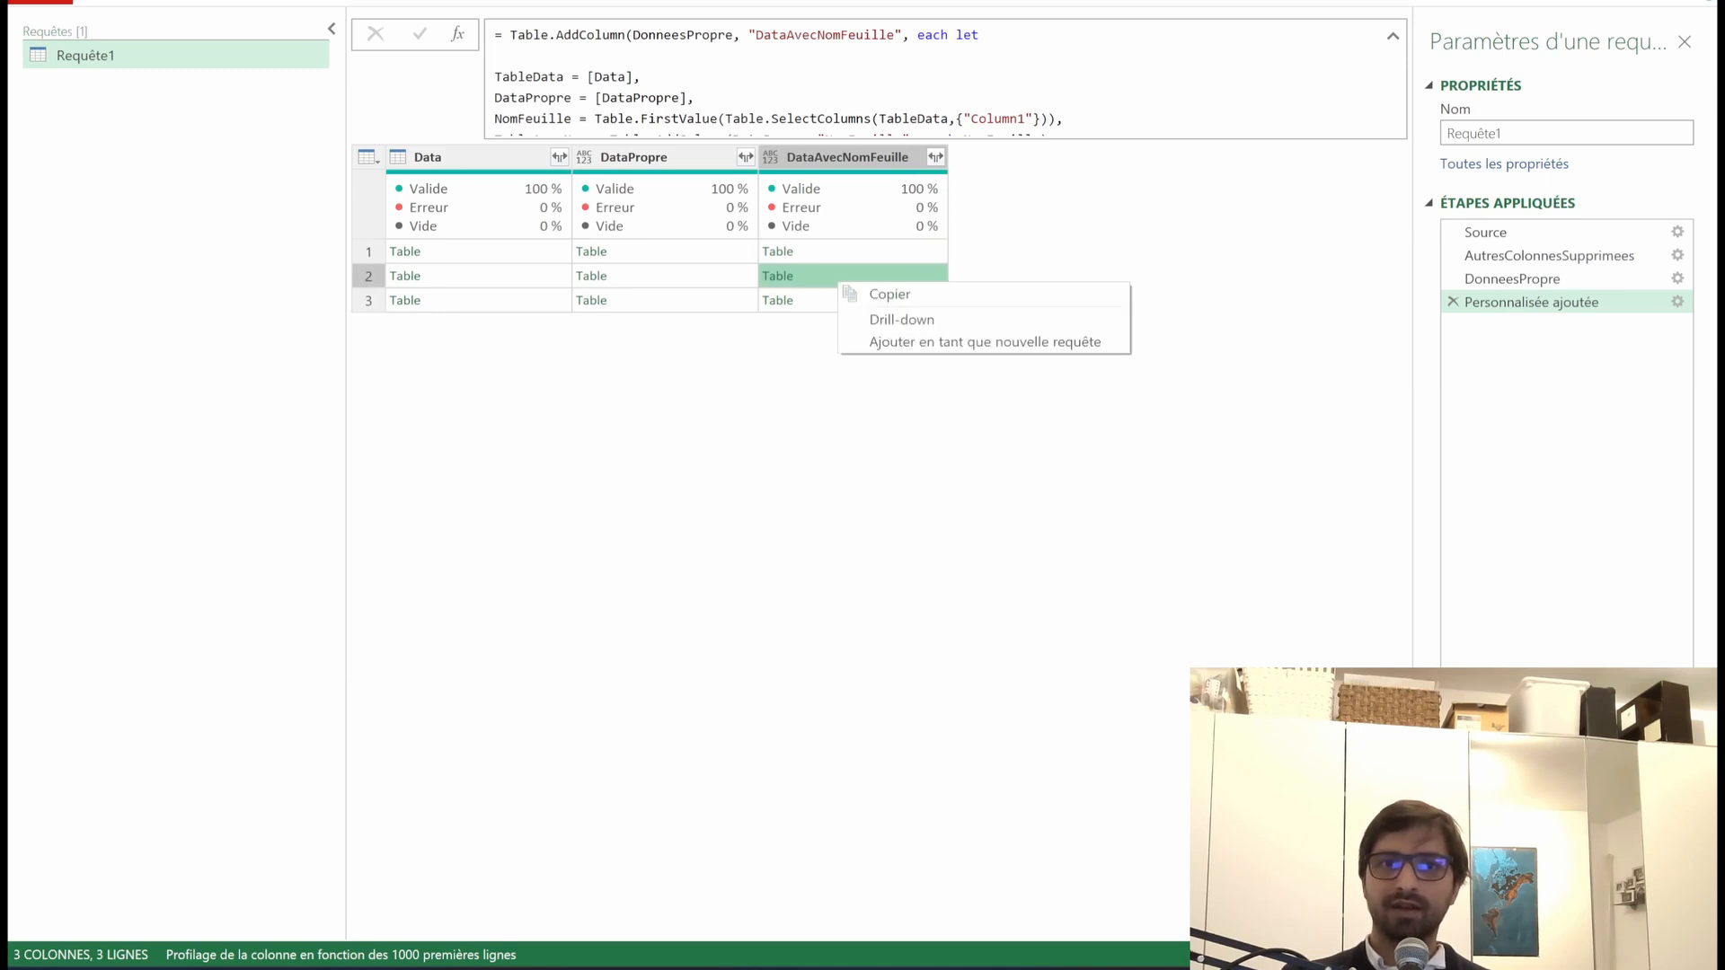
{"action": "left_click", "coordinate": [831, 275]}
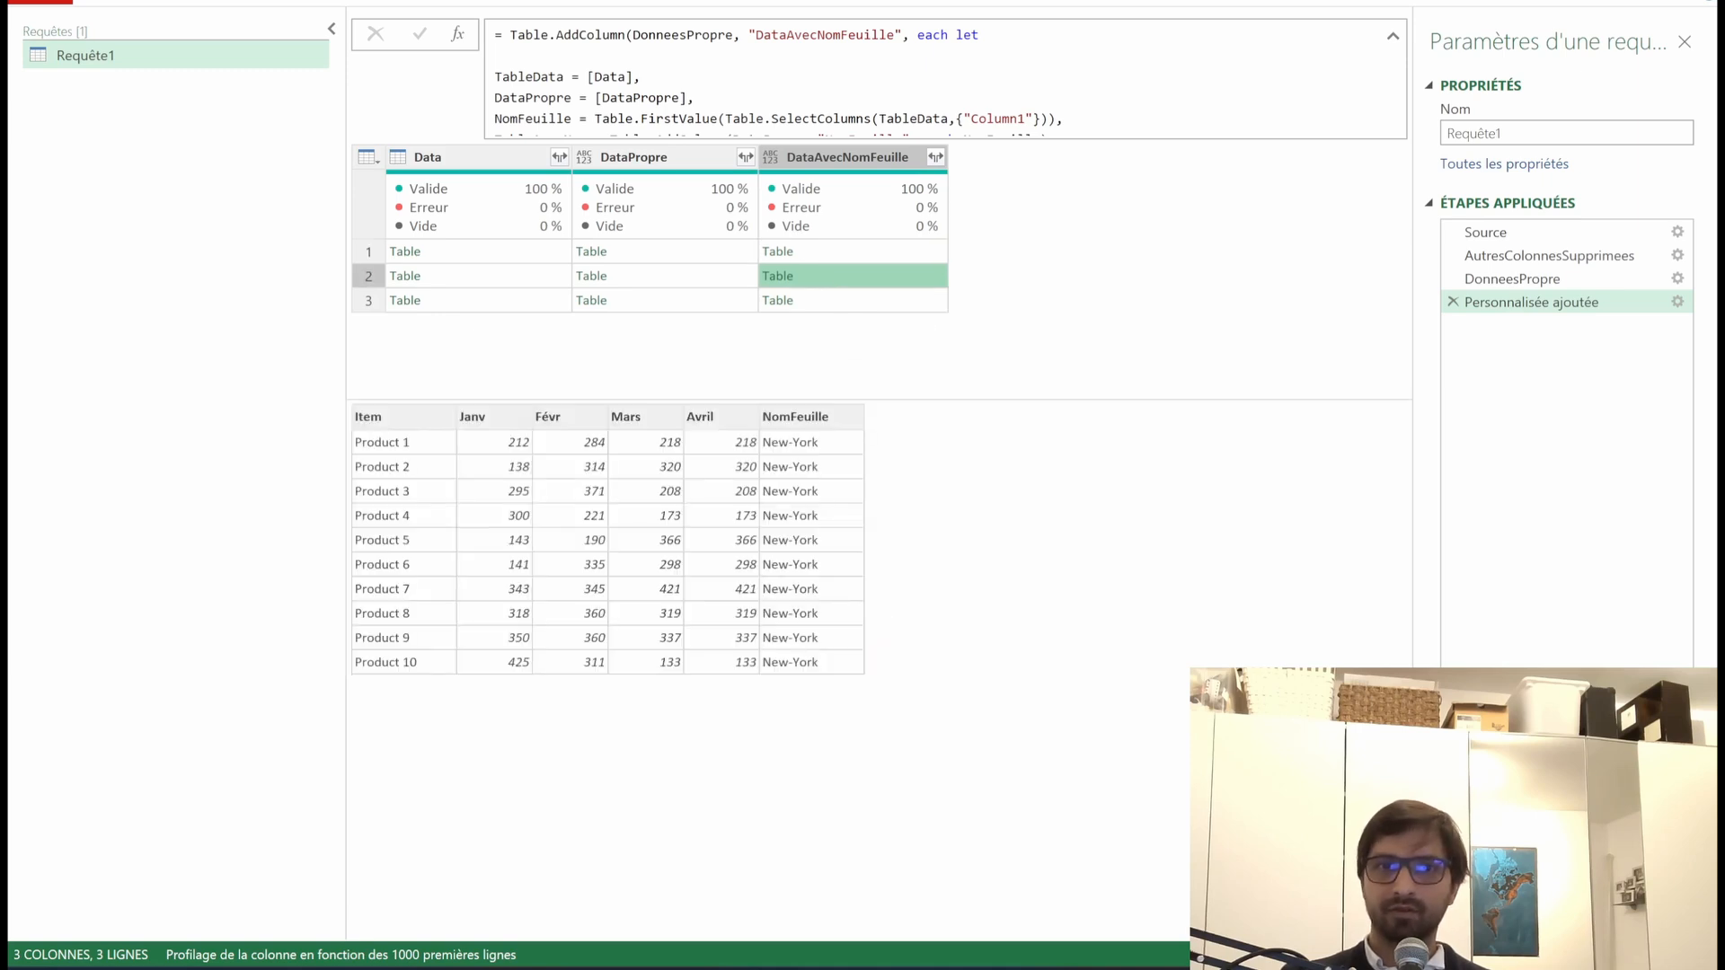
{"action": "left_click", "coordinate": [838, 301]}
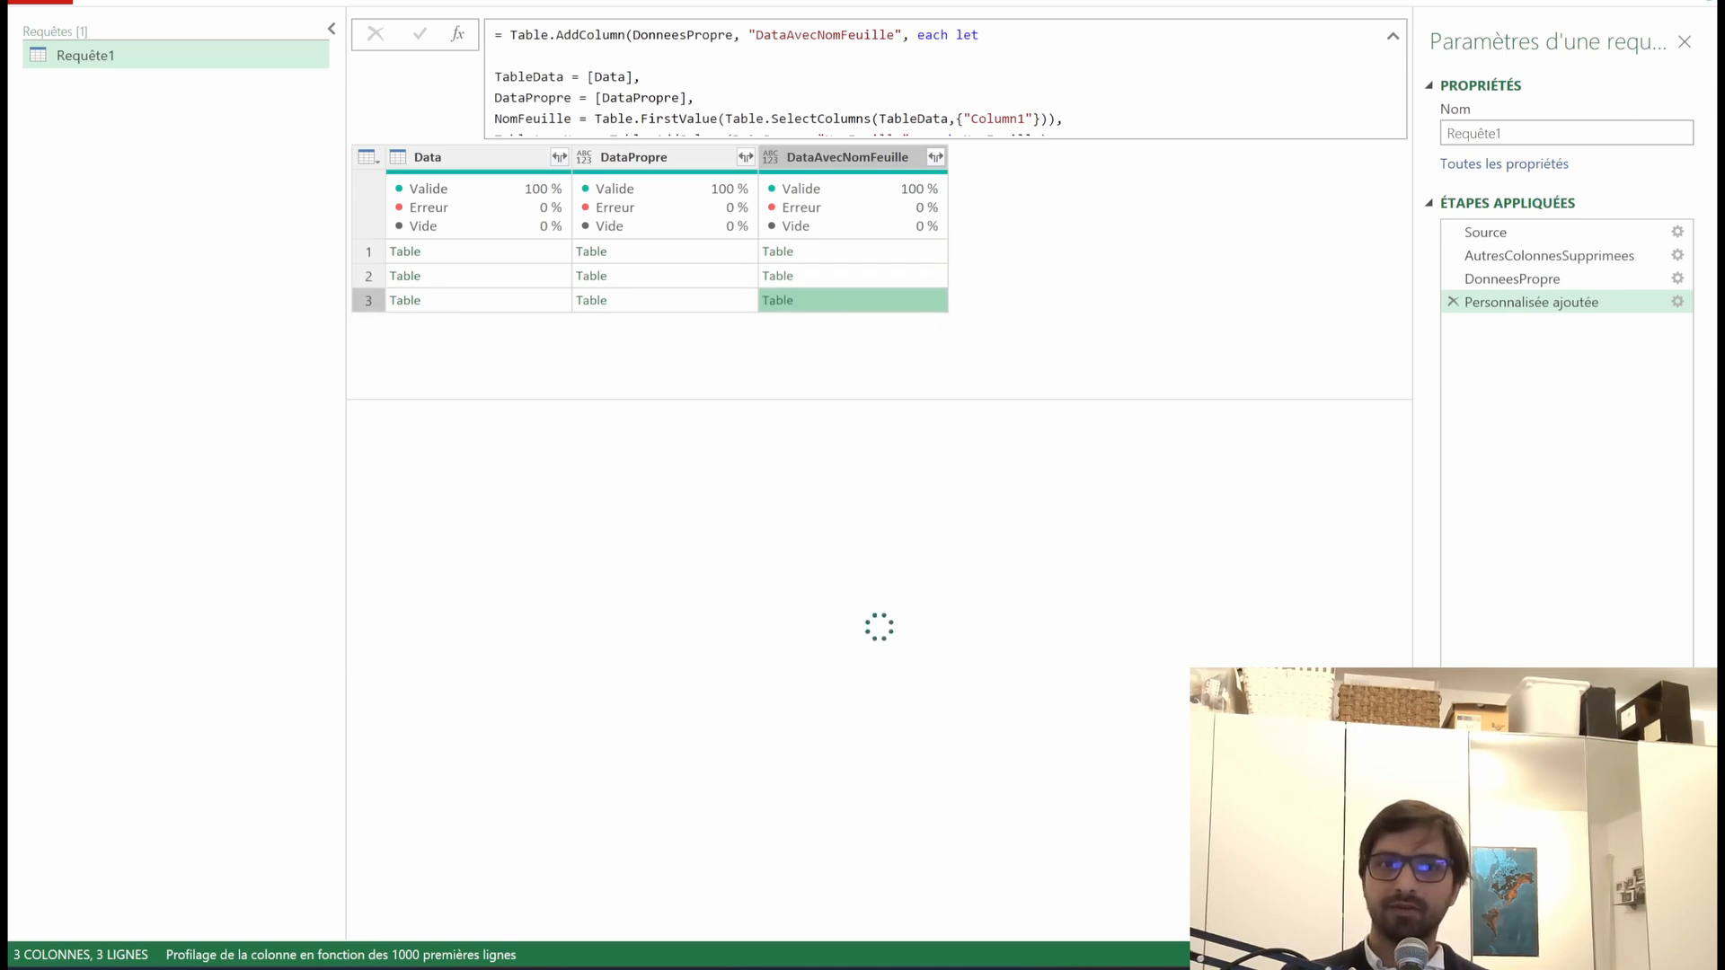
Step: Remove every column except DataAvecNomFeuille
{"action": "left_click", "coordinate": [847, 157]}
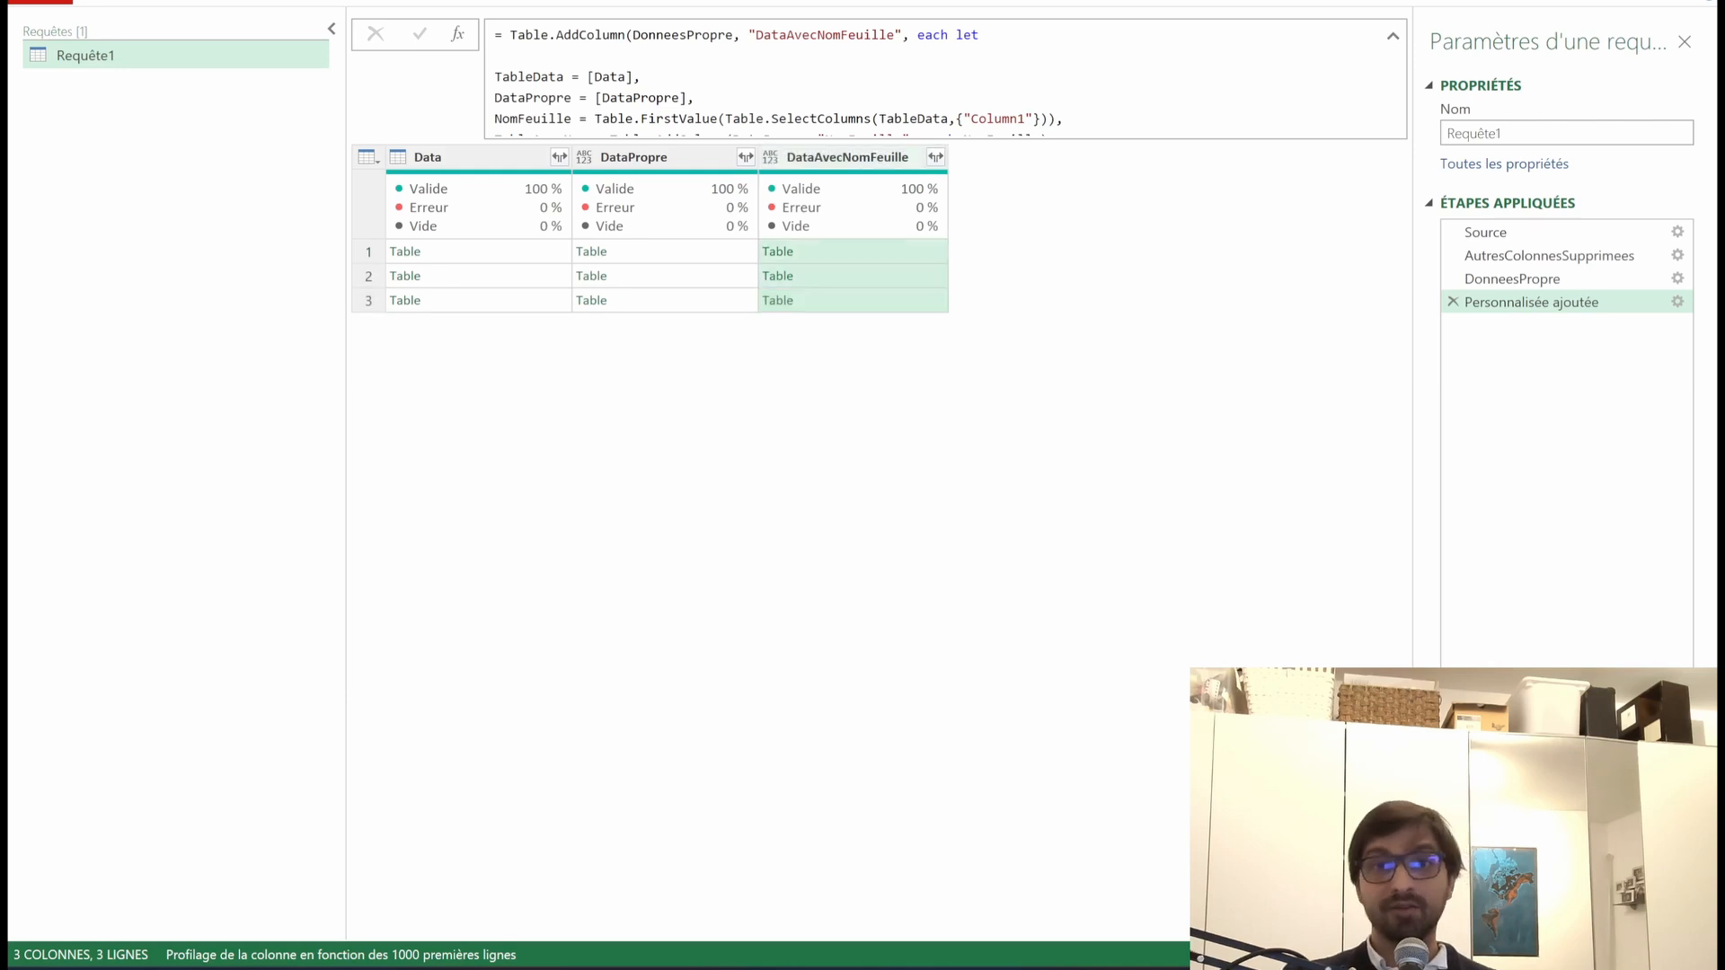
{"action": "right_click", "coordinate": [838, 157]}
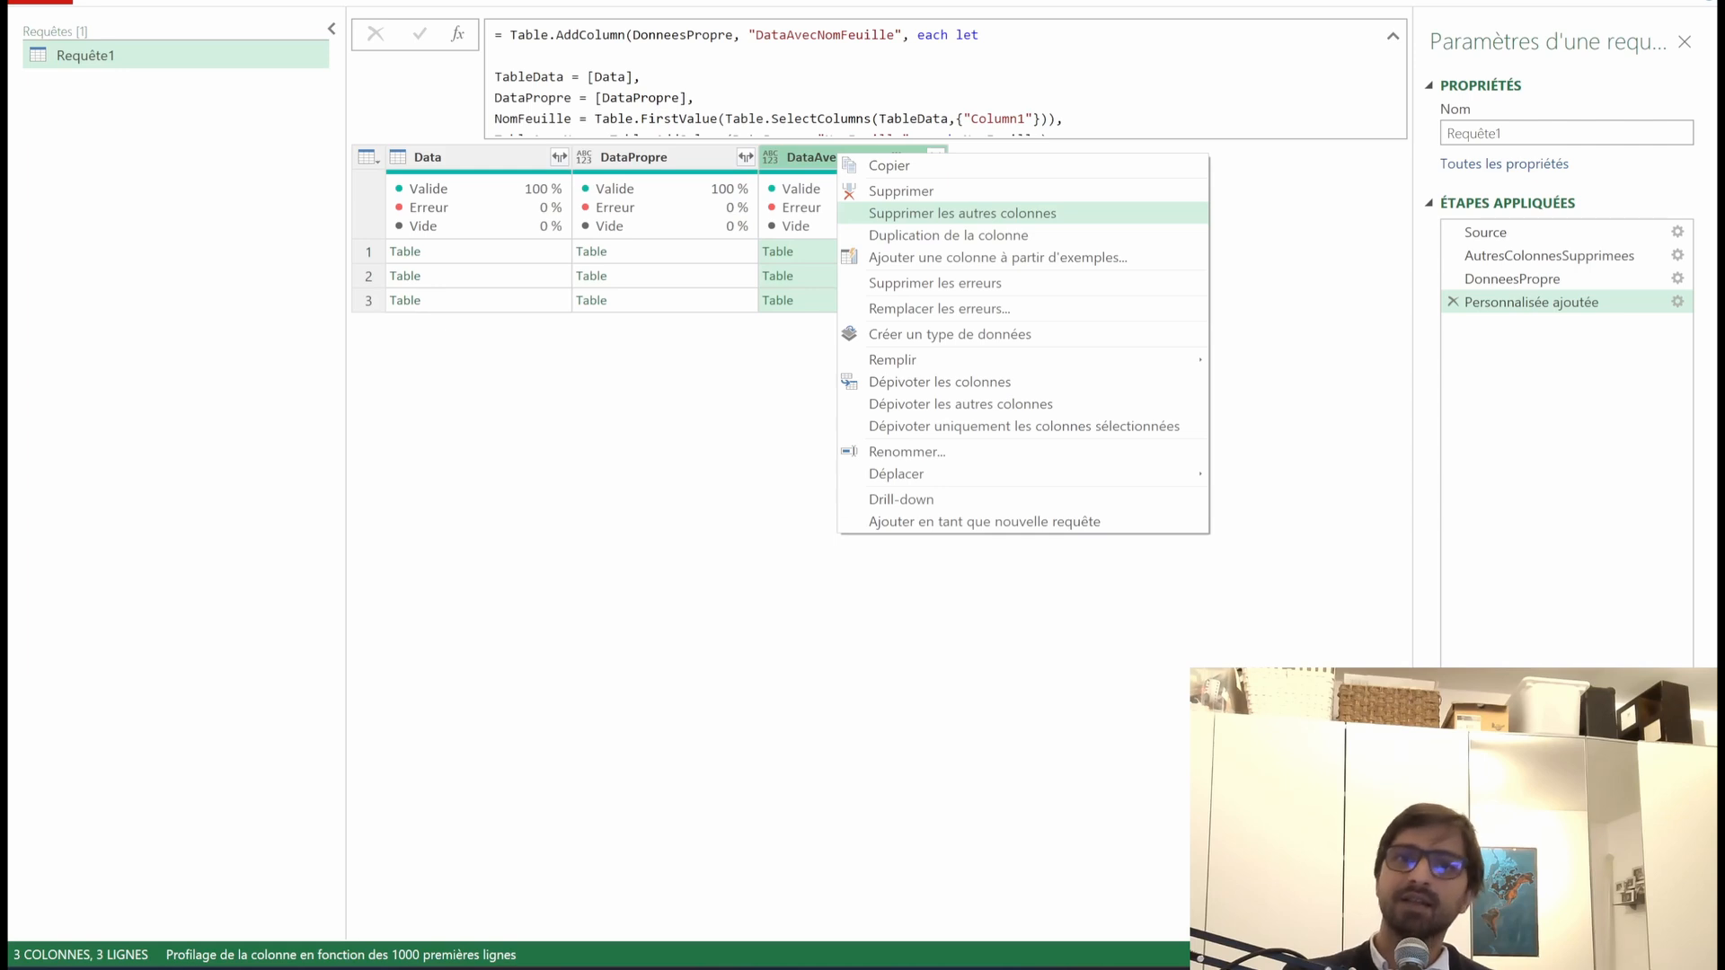
{"action": "left_click", "coordinate": [962, 213]}
Step: Expand DataAvecNomFeuille into its Item, Janv, Févr, Mars, Avril and NomFeuille columns and examine the generated formula
{"action": "left_click", "coordinate": [563, 157]}
{"action": "left_click", "coordinate": [194, 423]}
{"action": "left_click", "coordinate": [432, 503]}
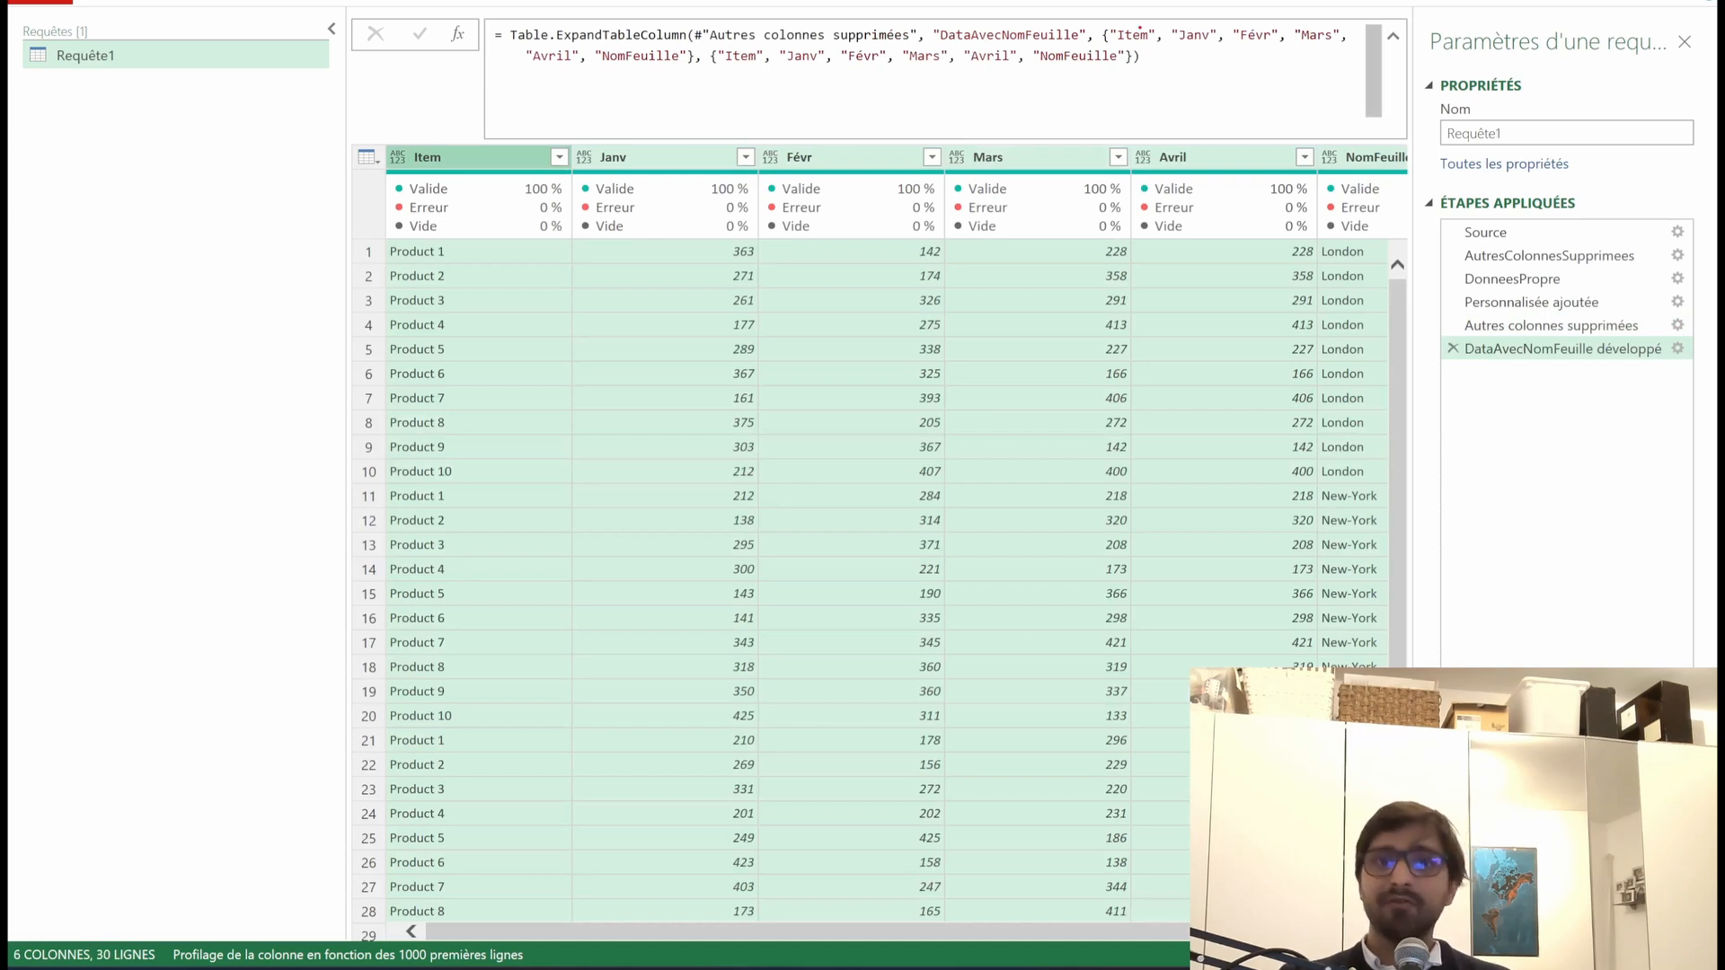
{"action": "mouse_move", "coordinate": [1103, 26]}
{"action": "left_mouse_down"}
{"action": "mouse_move", "coordinate": [1283, 77]}
{"action": "mouse_move", "coordinate": [1347, 77]}
{"action": "mouse_move", "coordinate": [1358, 50]}
{"action": "left_mouse_up"}
{"action": "left_click_drag", "start_coordinate": [518, 40], "coordinate": [750, 73]}
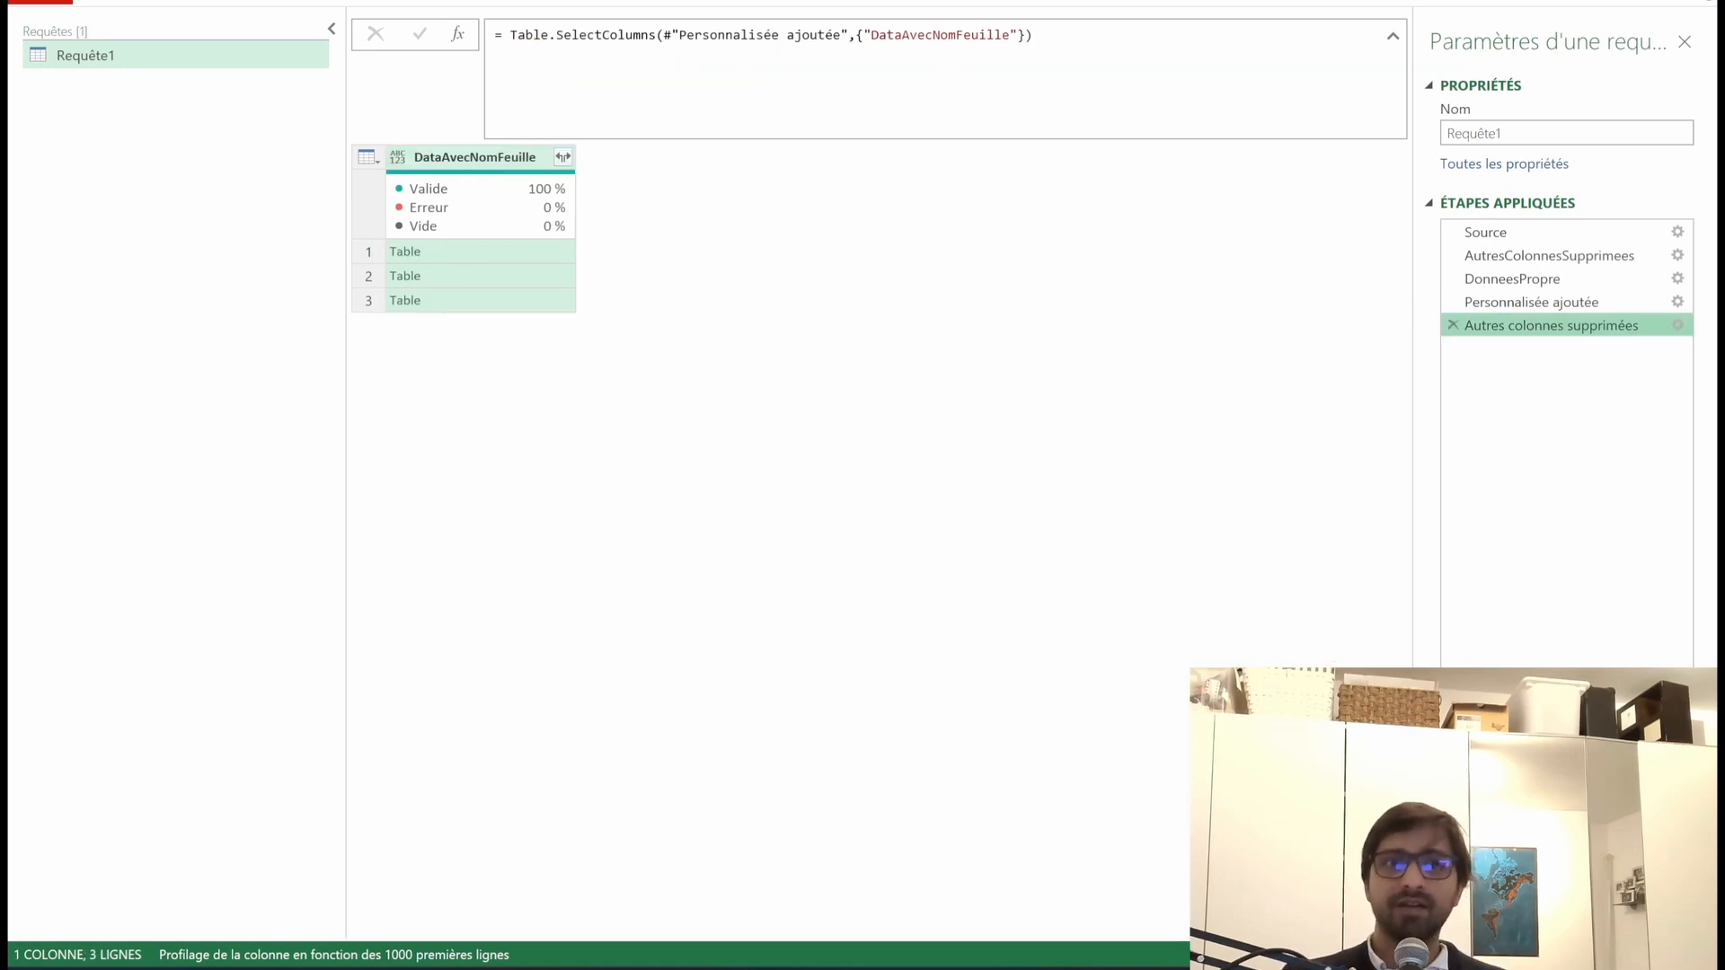
Step: Add a custom formula step after Autres colonnes supprimées that wraps the previous step in Table.Column()
{"action": "left_click", "coordinate": [457, 34]}
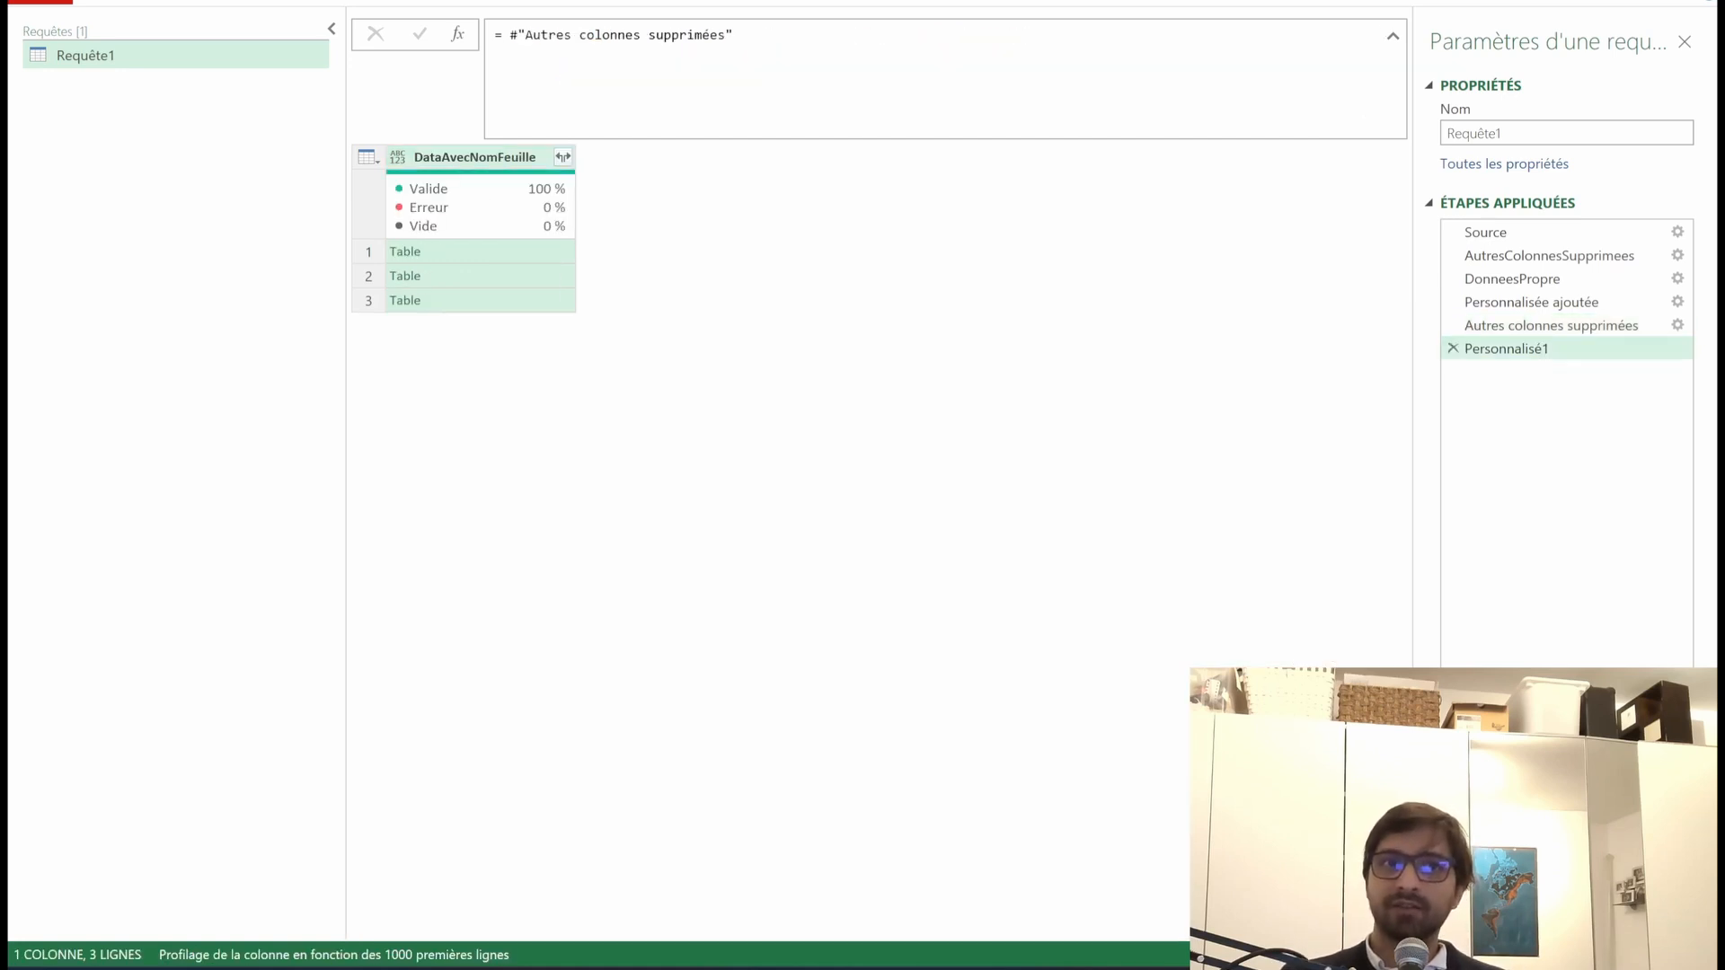
{"action": "left_click_drag", "start_coordinate": [508, 35], "coordinate": [735, 35]}
{"action": "mouse_move", "coordinate": [499, 253]}
{"action": "left_mouse_down"}
{"action": "mouse_move", "coordinate": [529, 247]}
{"action": "mouse_move", "coordinate": [546, 308]}
{"action": "left_mouse_up"}
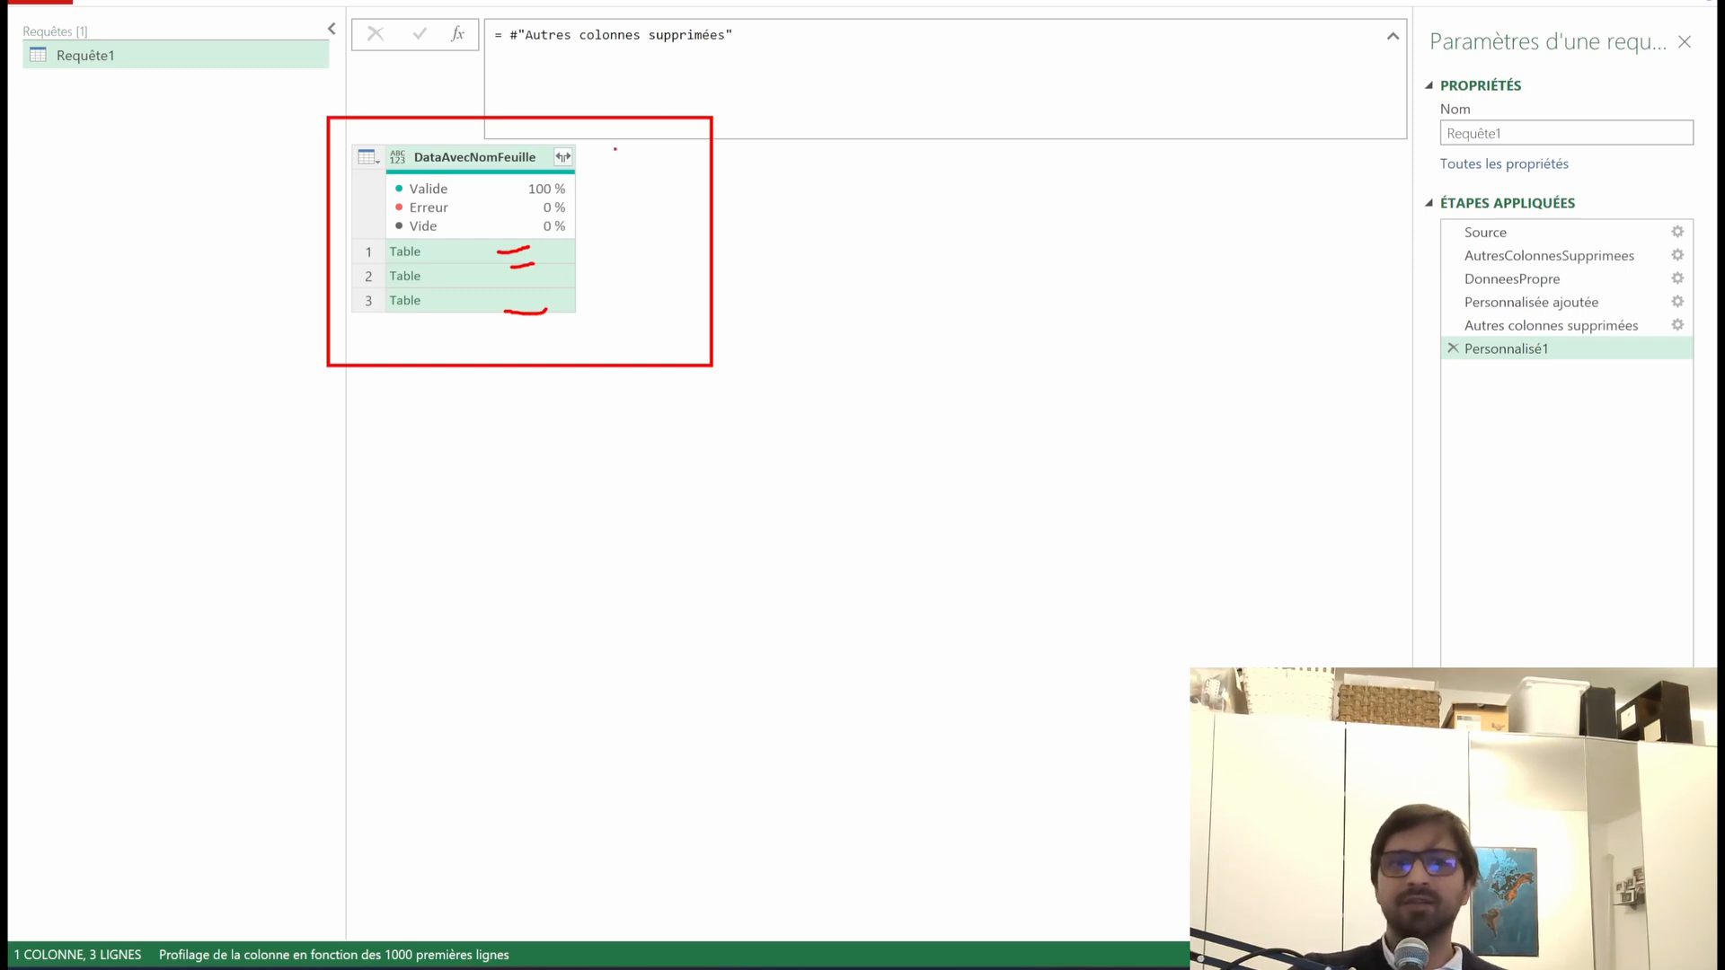
{"action": "key", "text": "Escape"}
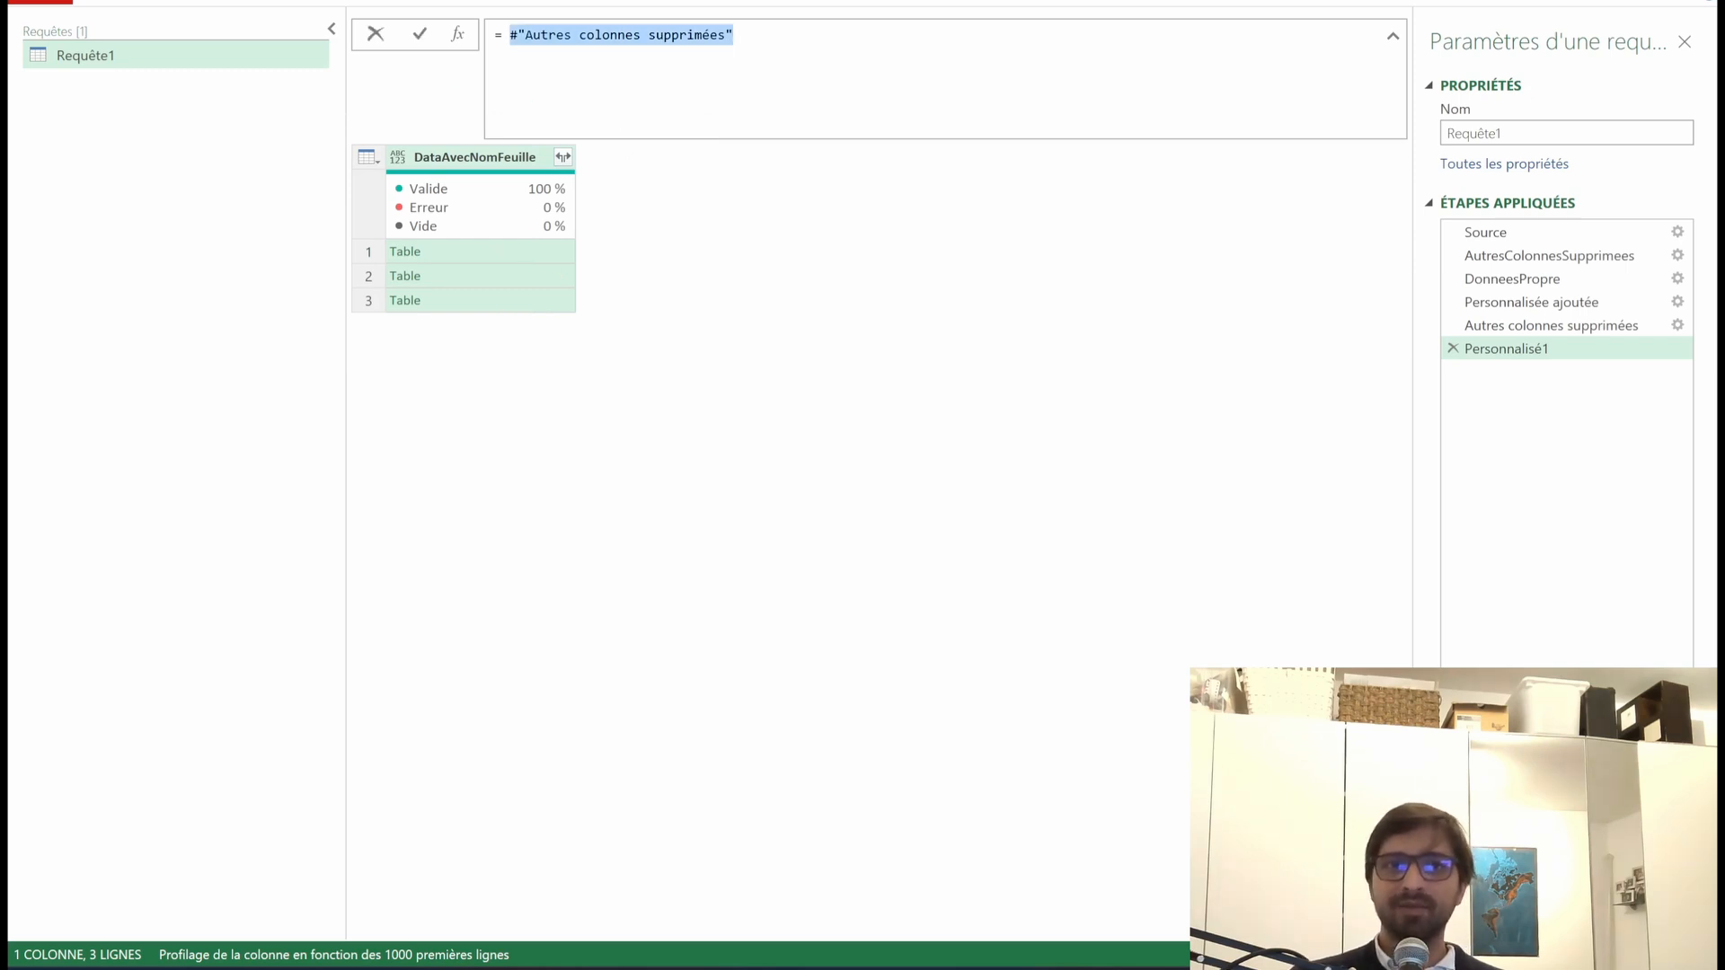
{"action": "key", "text": "Left"}
{"action": "type", "text": "Table.Column("}
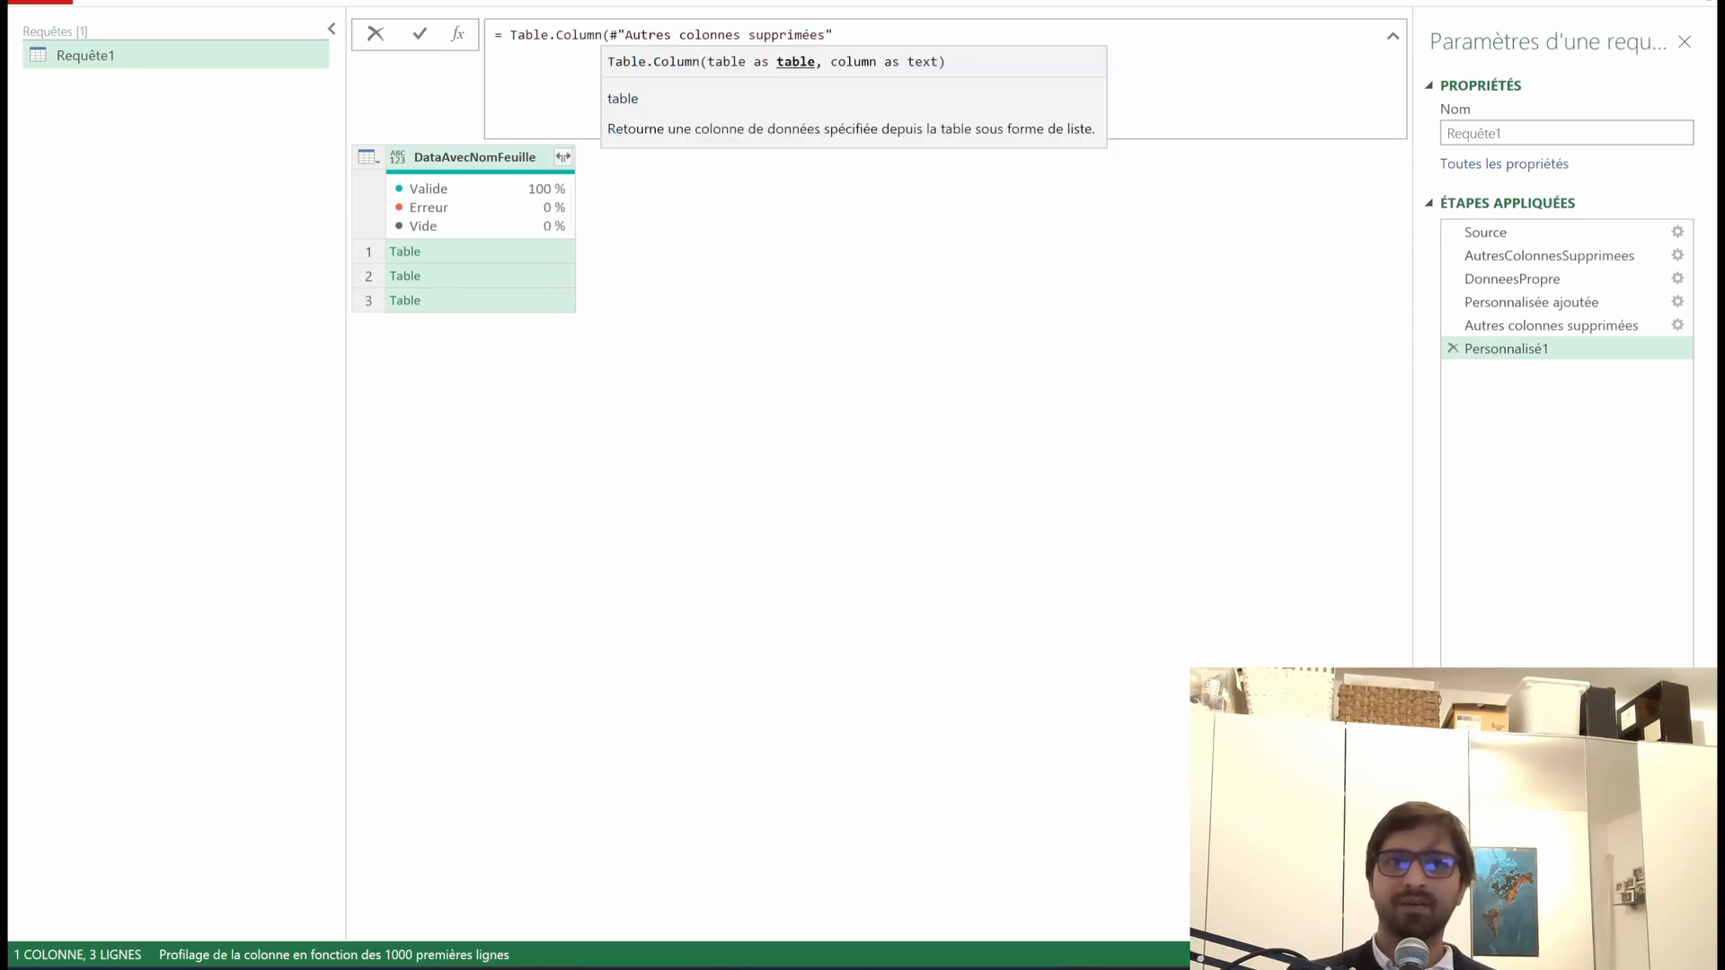
{"action": "left_click", "coordinate": [1379, 44]}
{"action": "type", "text": ")"}
{"action": "key", "text": "Return"}
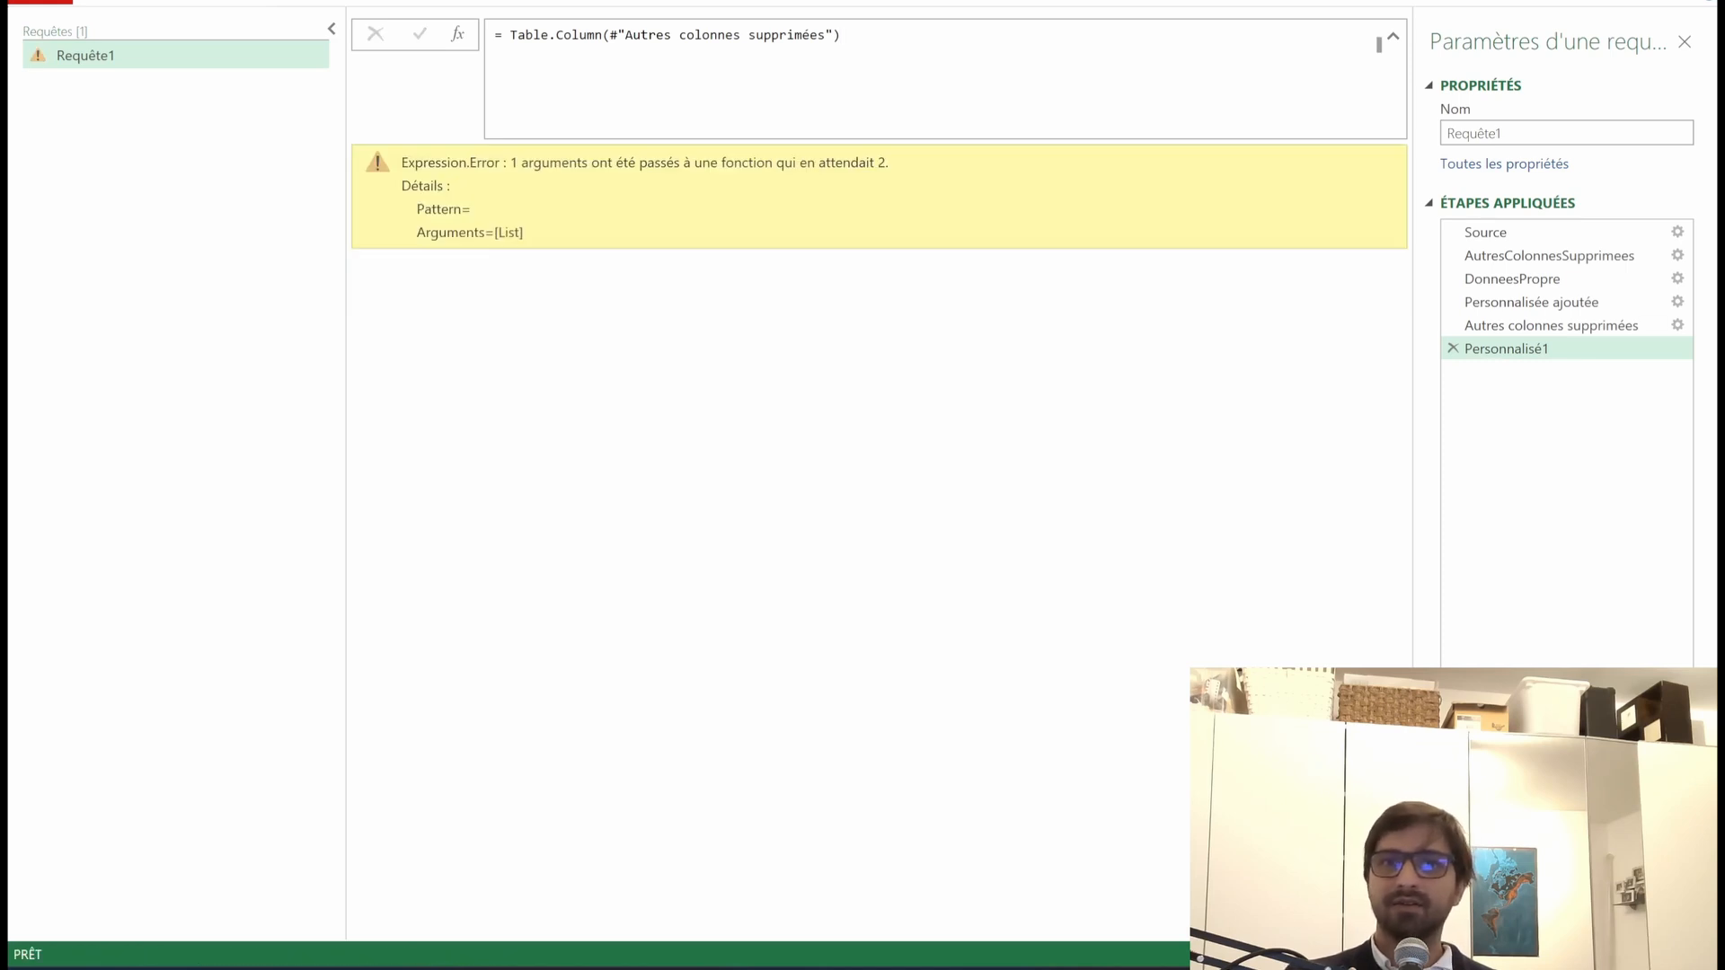
Step: Add "DataAvecNomFeuille" as the second argument of the Table.Column formula to return that column as a list
{"action": "left_click", "coordinate": [827, 35]}
{"action": "key", "text": "Right"}
{"action": "type", "text": ",\""}
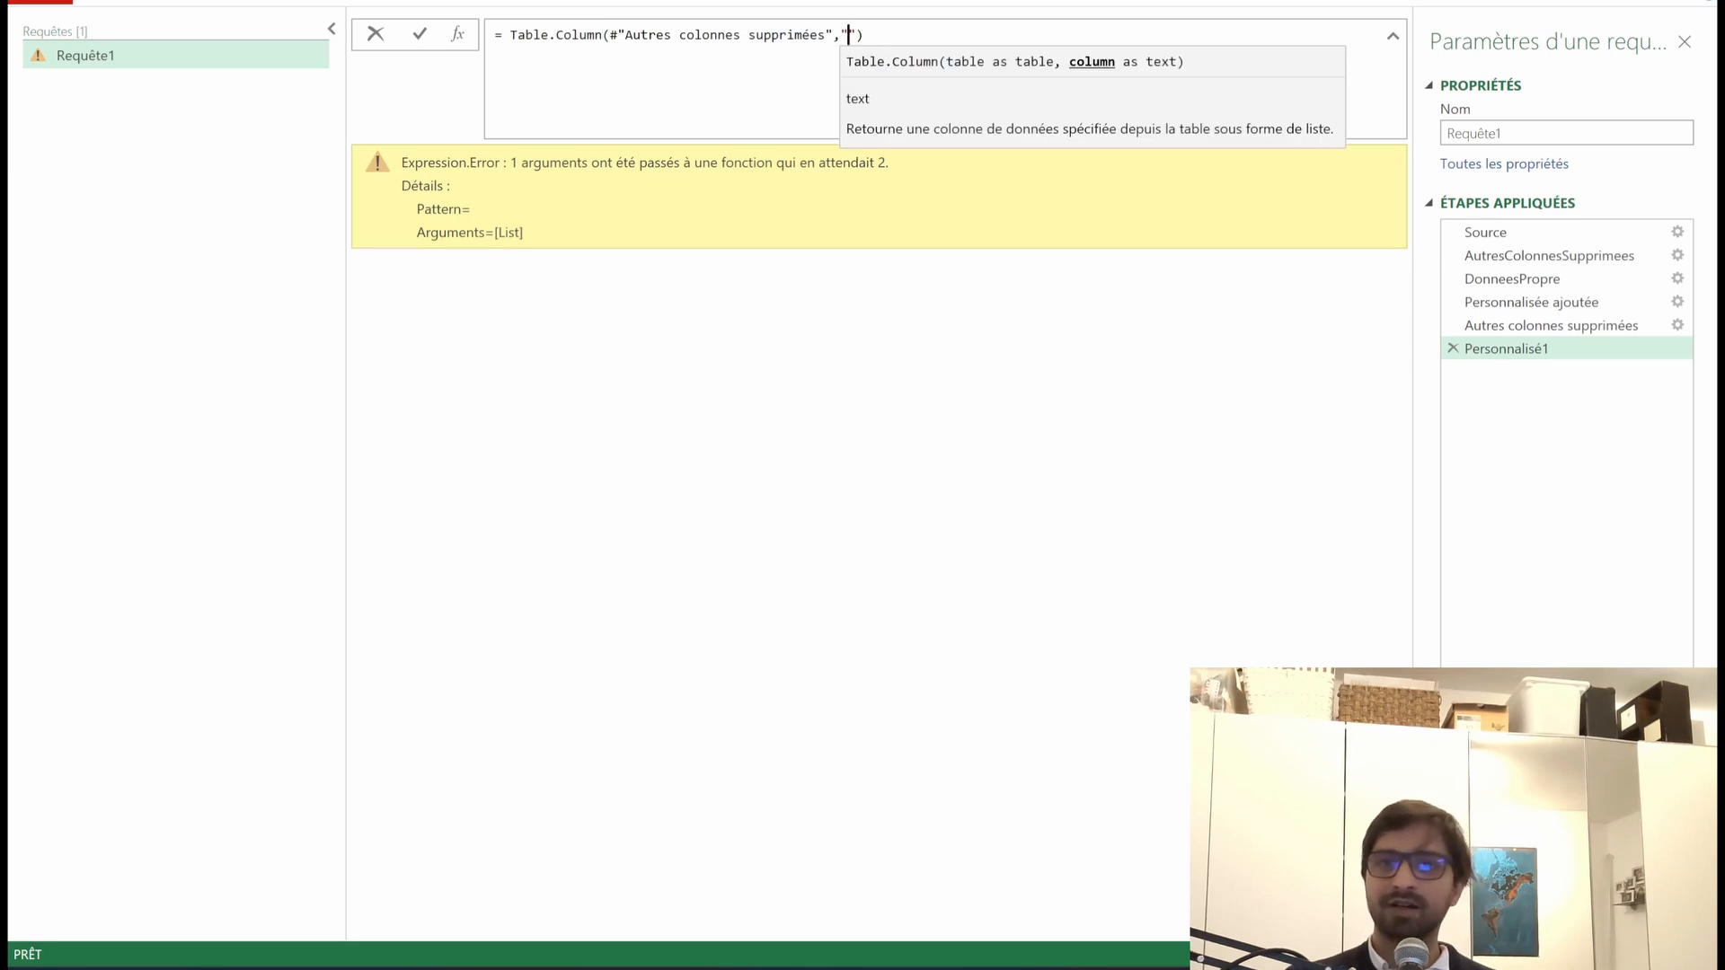
{"action": "key", "text": "Return"}
{"action": "left_click", "coordinate": [1527, 325]}
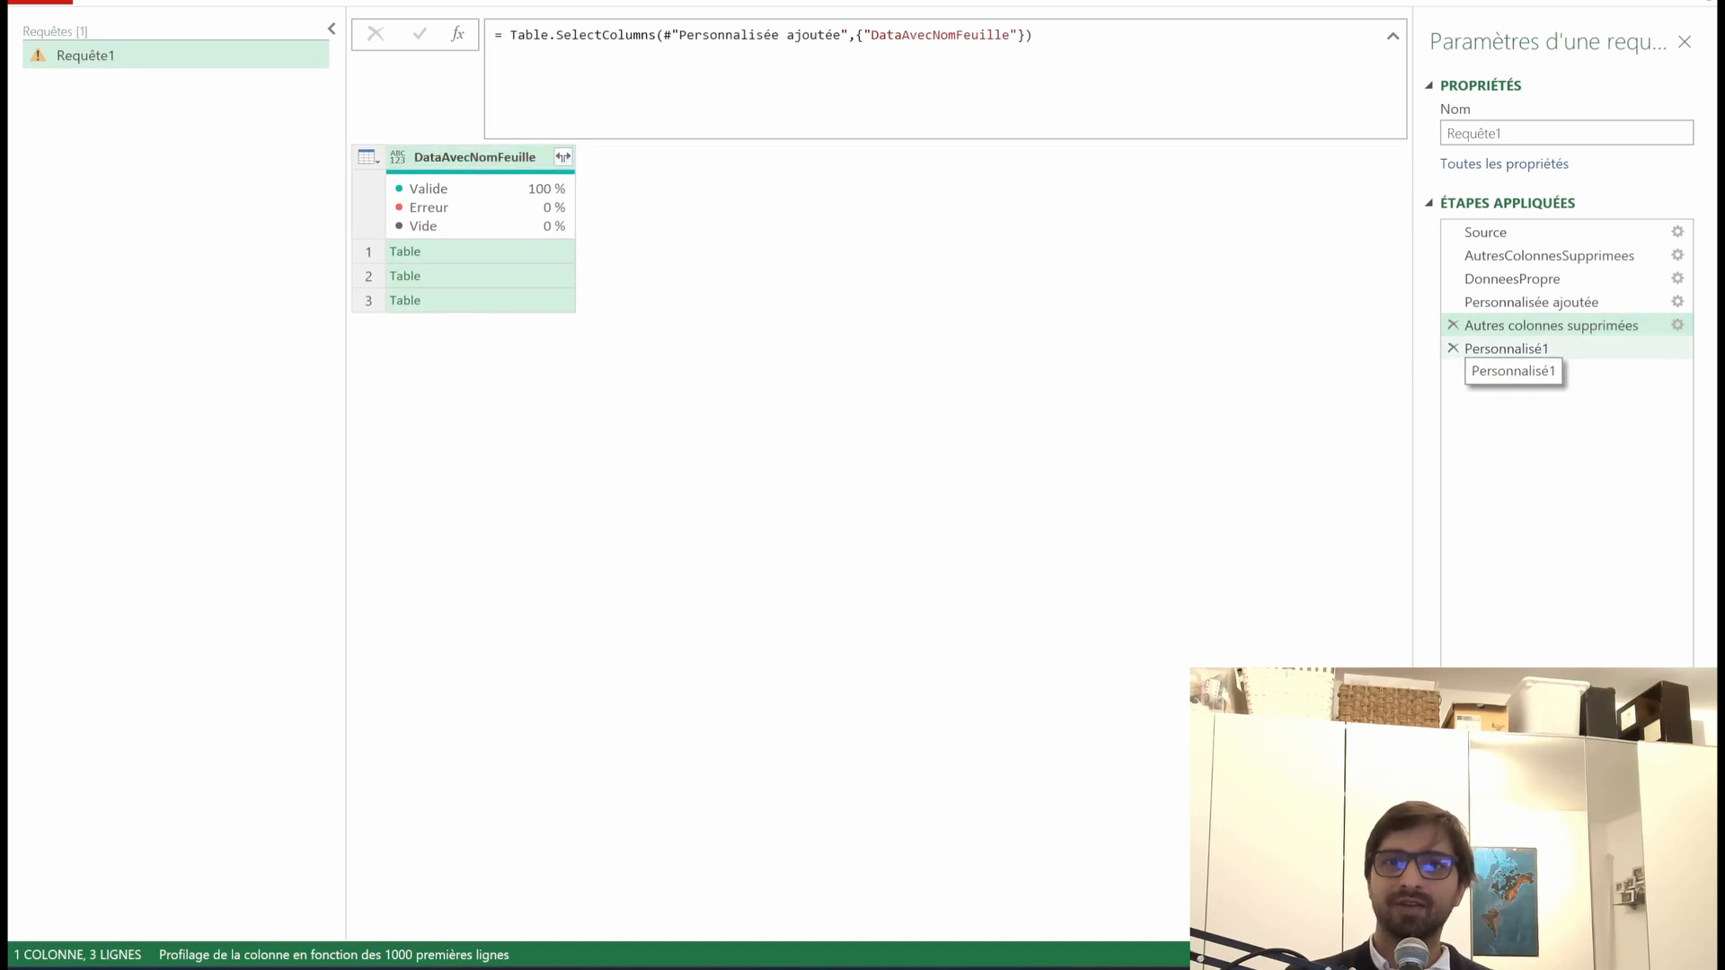
{"action": "left_click", "coordinate": [1509, 349]}
{"action": "key", "text": "Right"}
{"action": "type", "text": "DataAvecNomFeuille"}
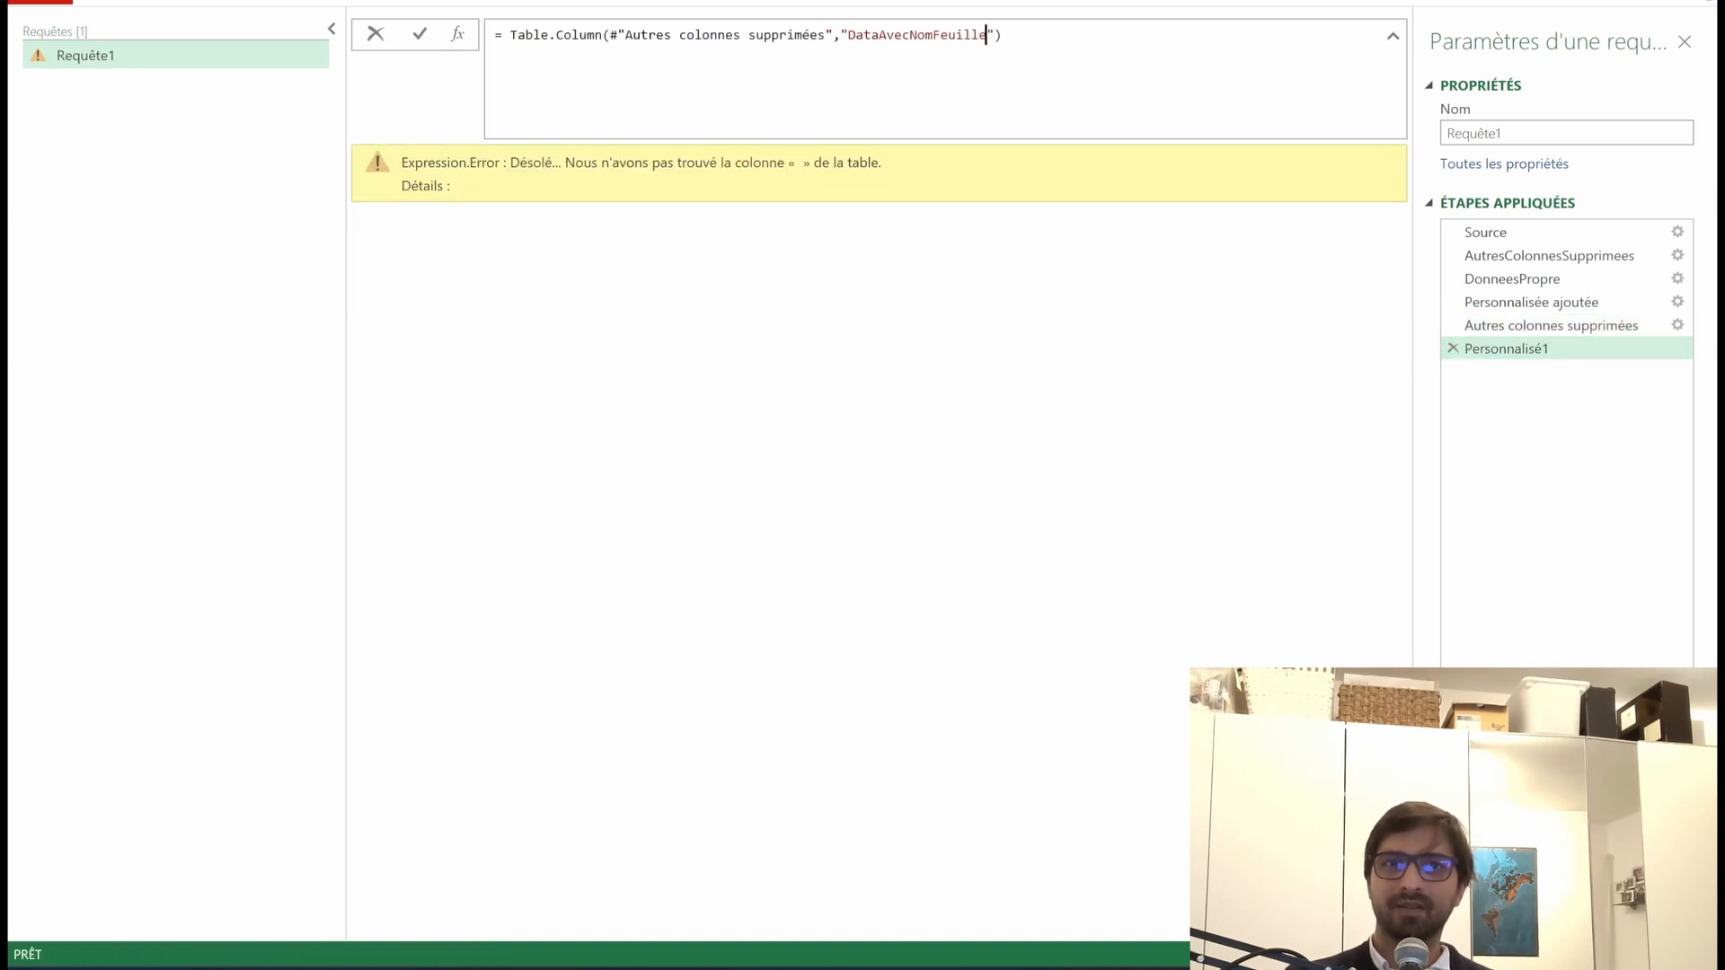
{"action": "key", "text": "Return"}
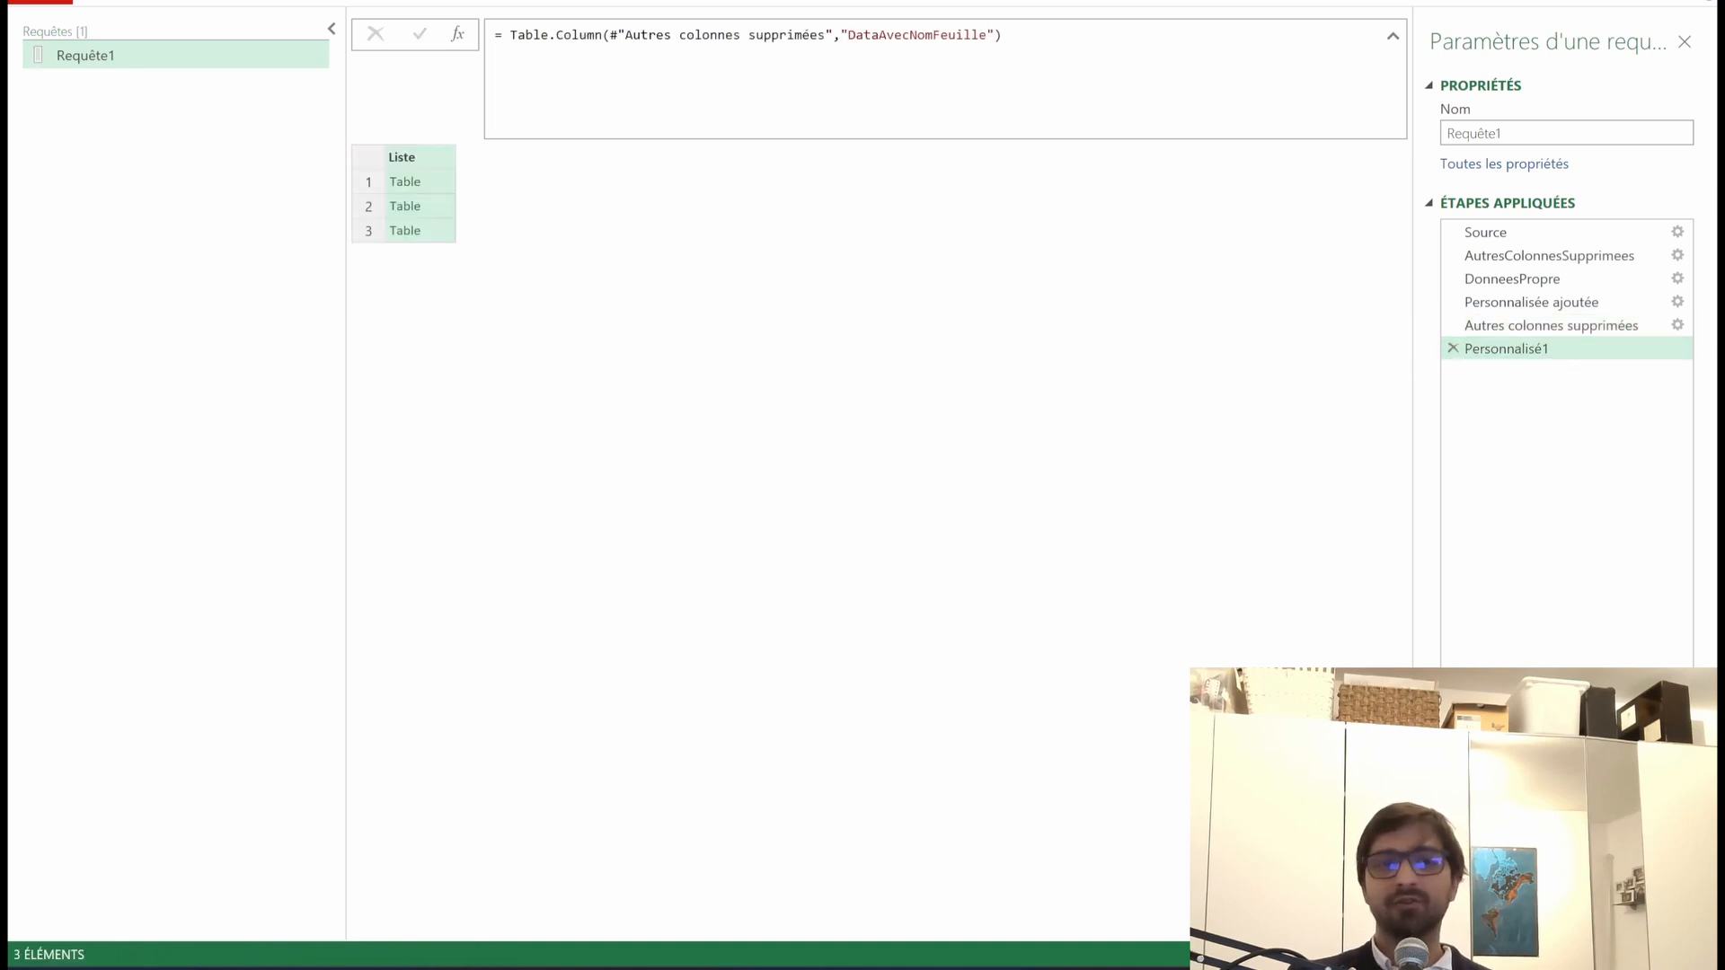
Step: Preview the nested tables in items 1 to 3 of the list to check their contents
{"action": "left_click", "coordinate": [438, 182]}
{"action": "left_click", "coordinate": [439, 207]}
{"action": "left_click", "coordinate": [438, 231]}
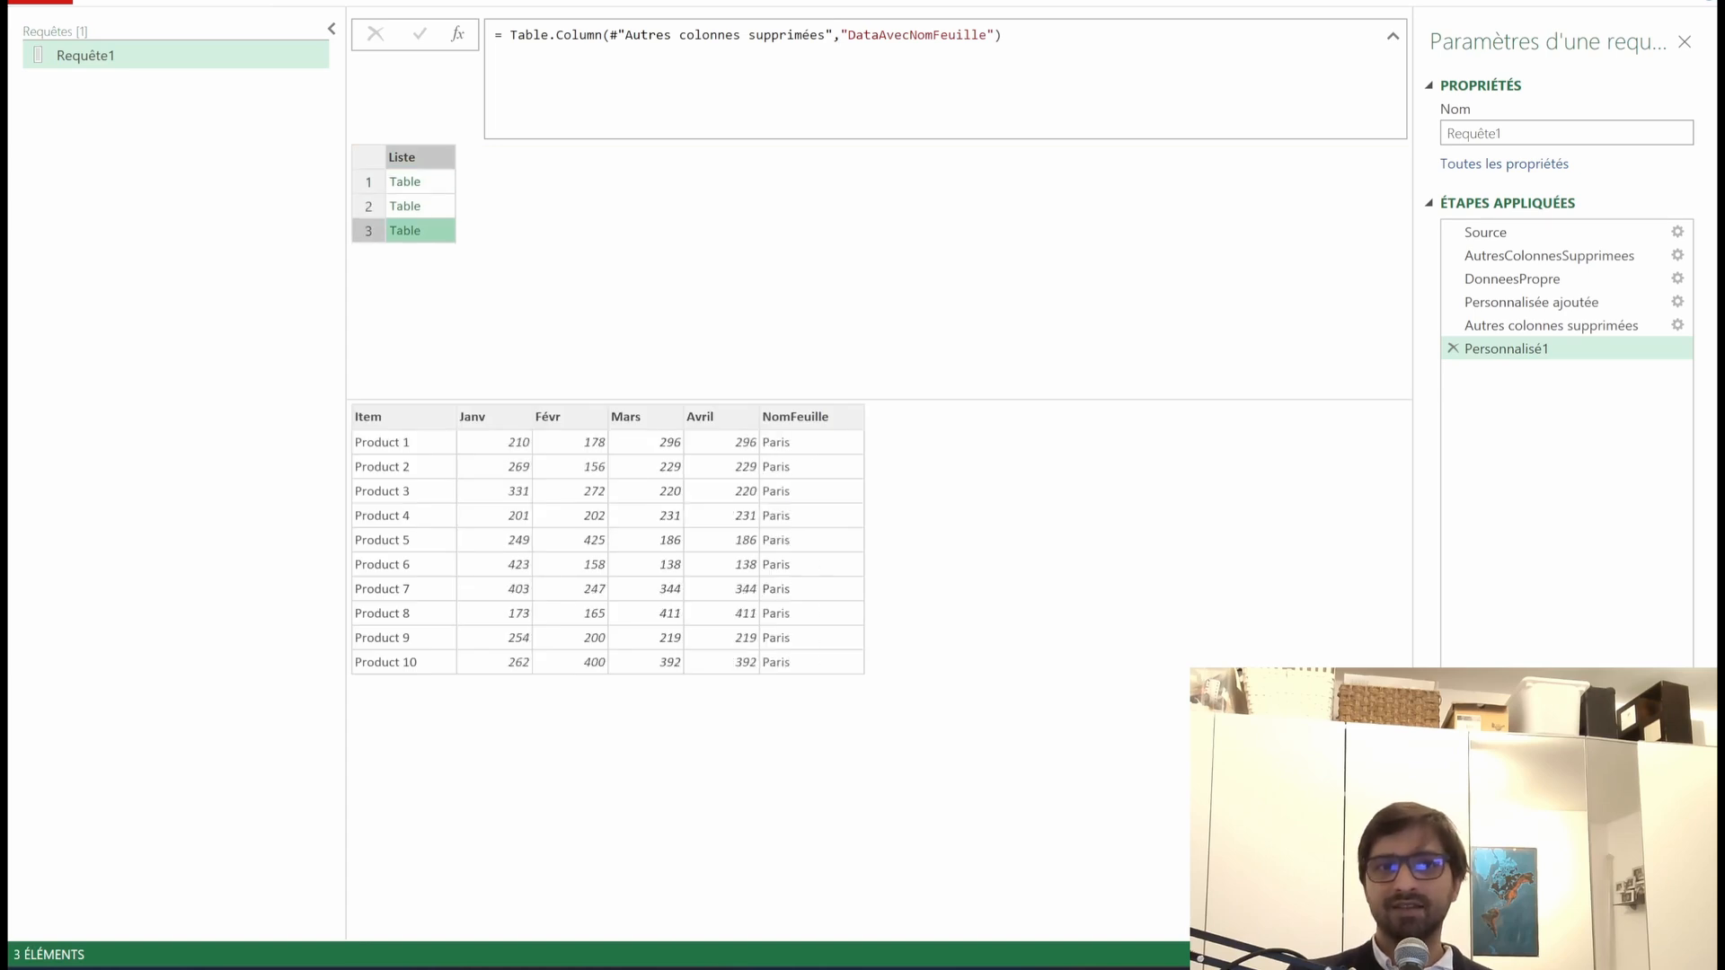
{"action": "left_click", "coordinate": [439, 182]}
{"action": "left_click", "coordinate": [439, 207]}
{"action": "left_click", "coordinate": [438, 230]}
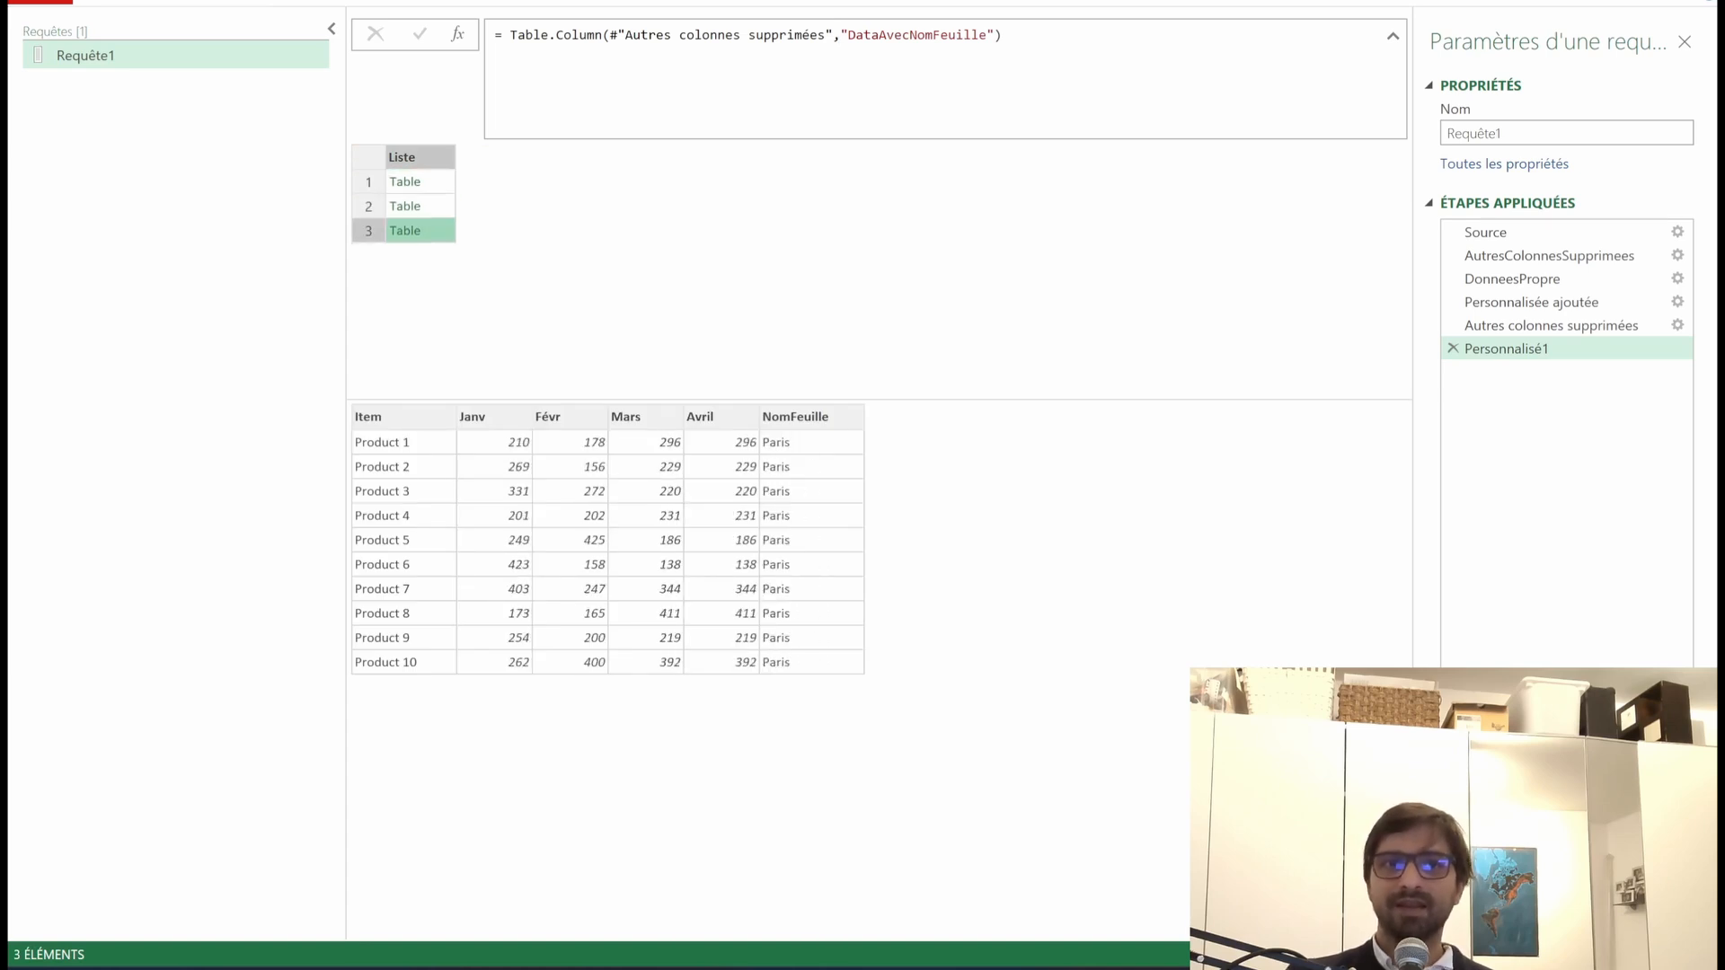
Step: Add another formula step with = Table.Combine(Personnalisé1) to merge the listed tables
{"action": "left_click", "coordinate": [457, 34]}
{"action": "left_click", "coordinate": [510, 34]}
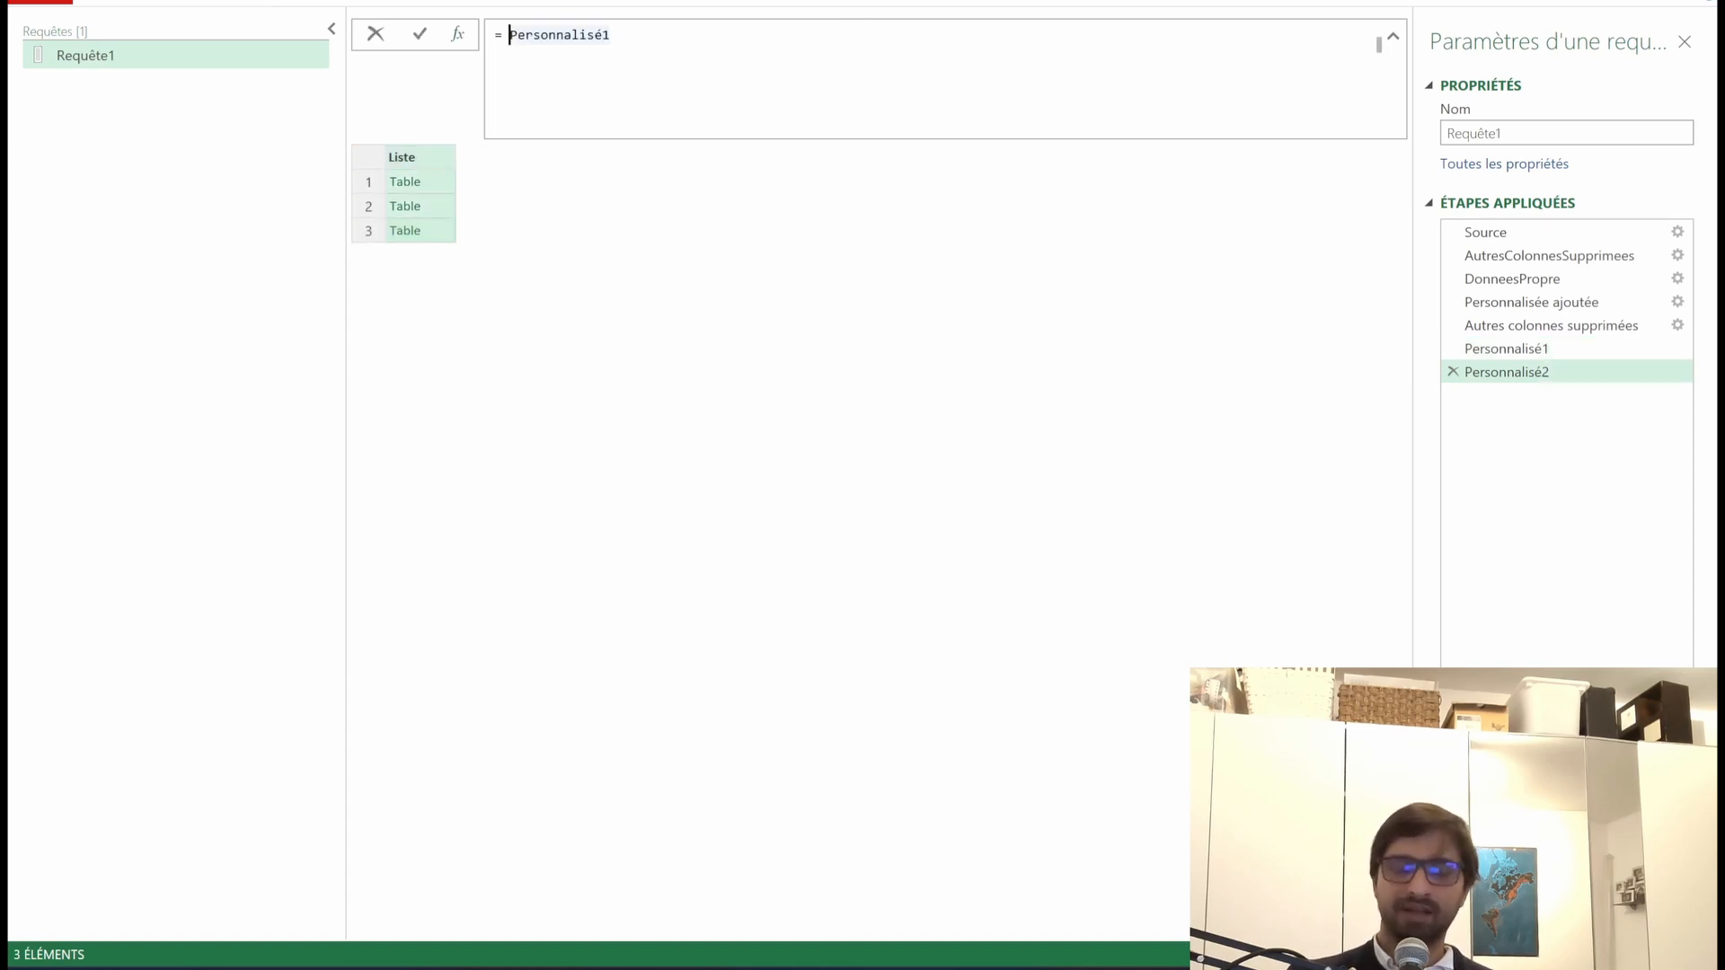
{"action": "type", "text": "Table.C"}
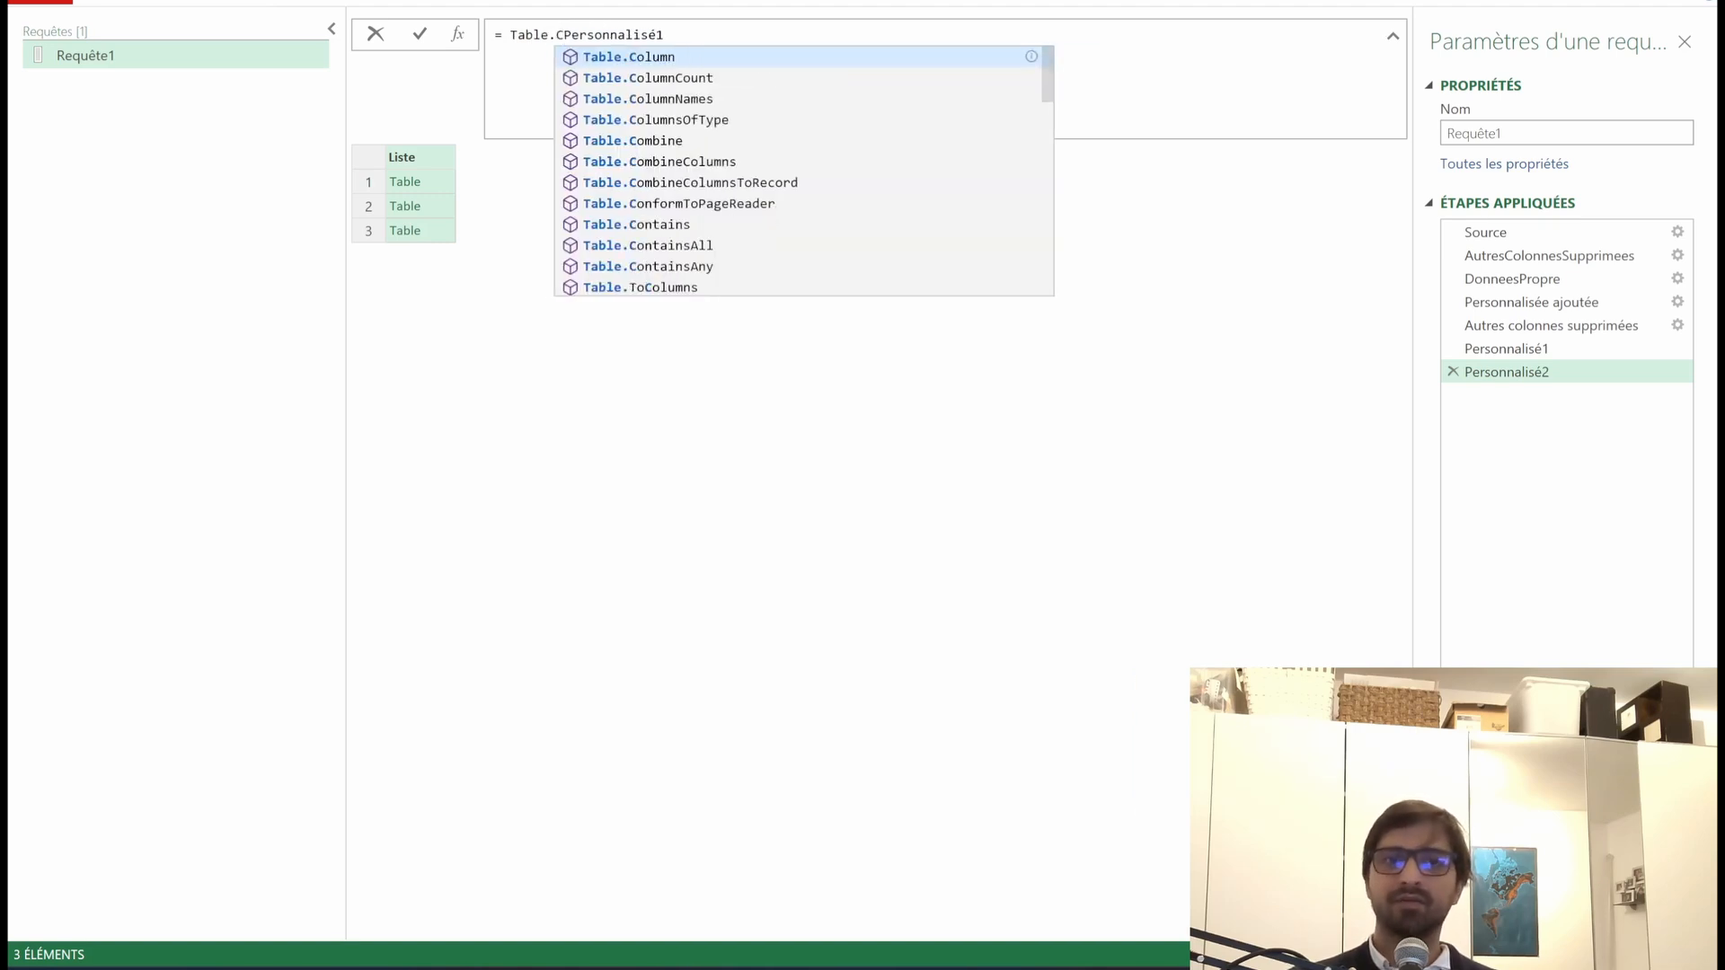
{"action": "type", "text": "ombine("}
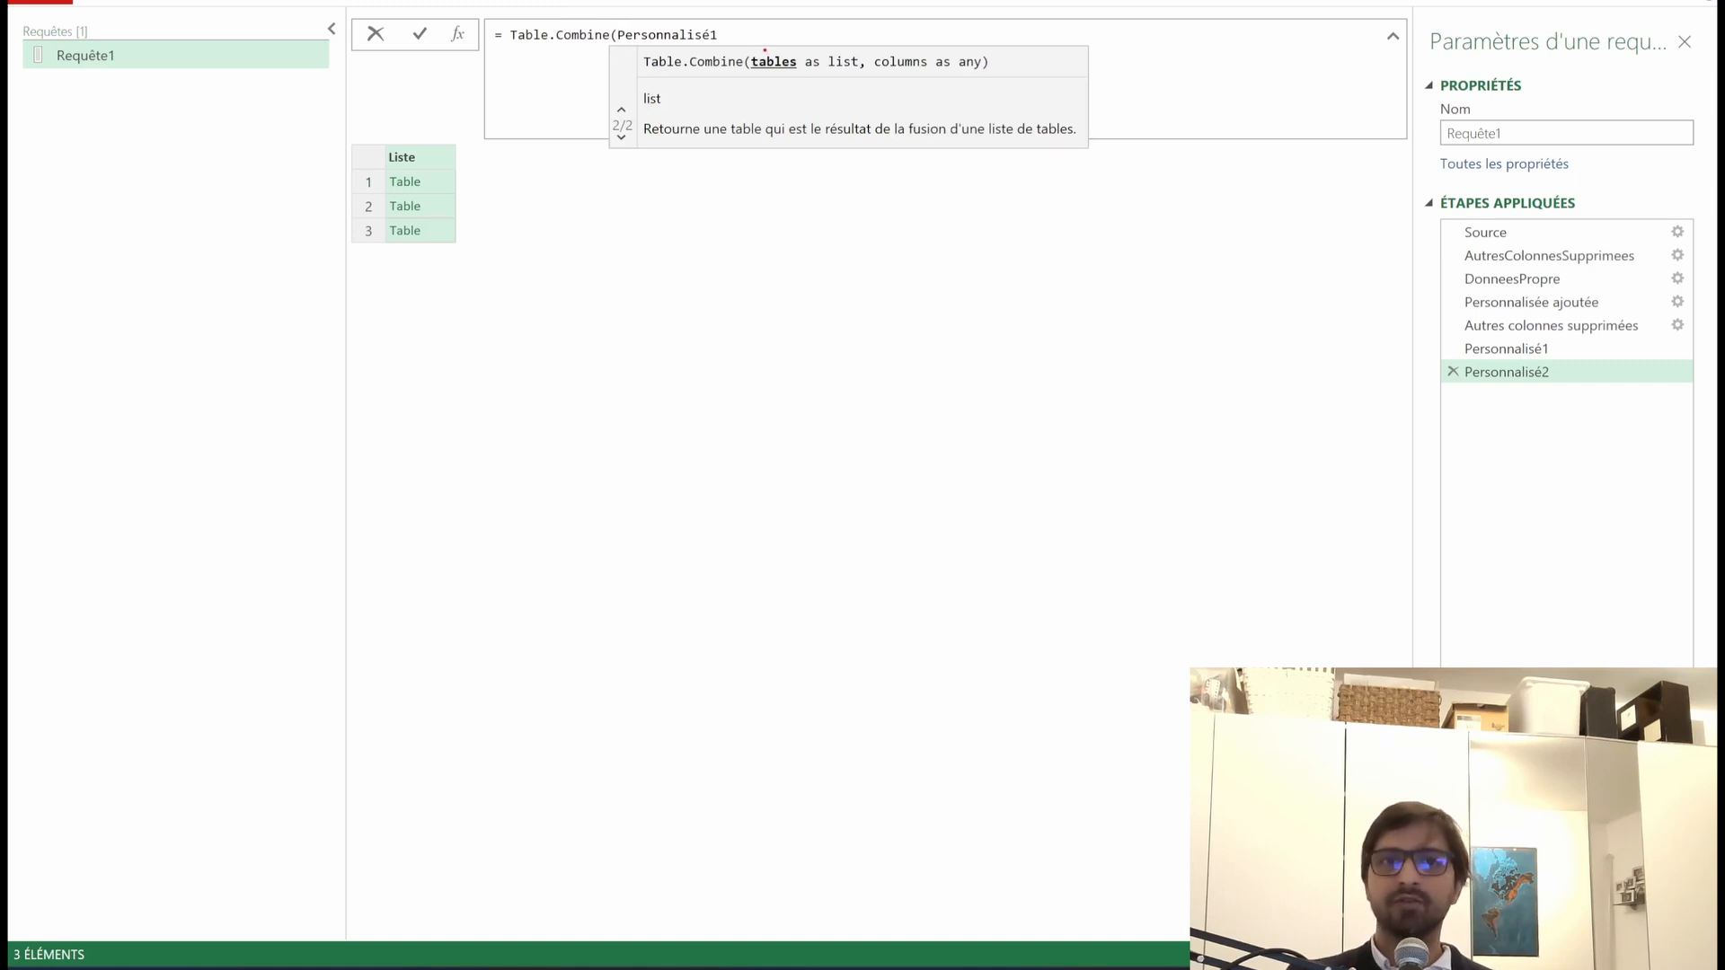
{"action": "key", "text": "Return"}
{"action": "left_click", "coordinate": [717, 35]}
{"action": "type", "text": ")"}
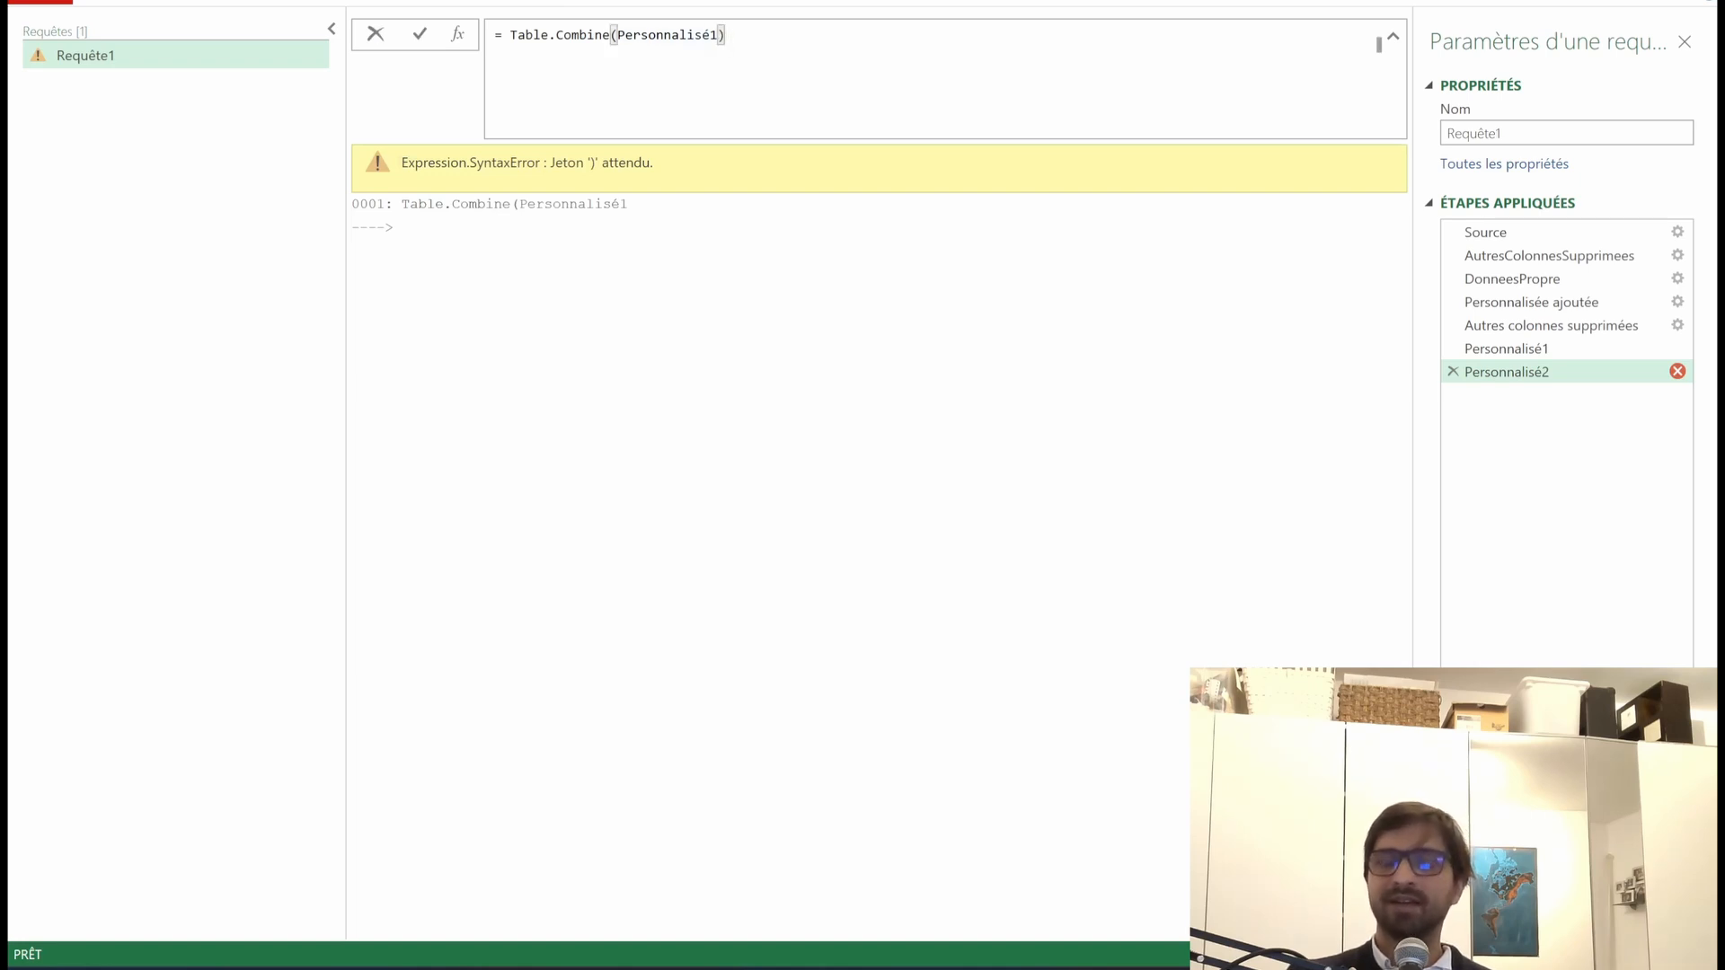
{"action": "key", "text": "Return"}
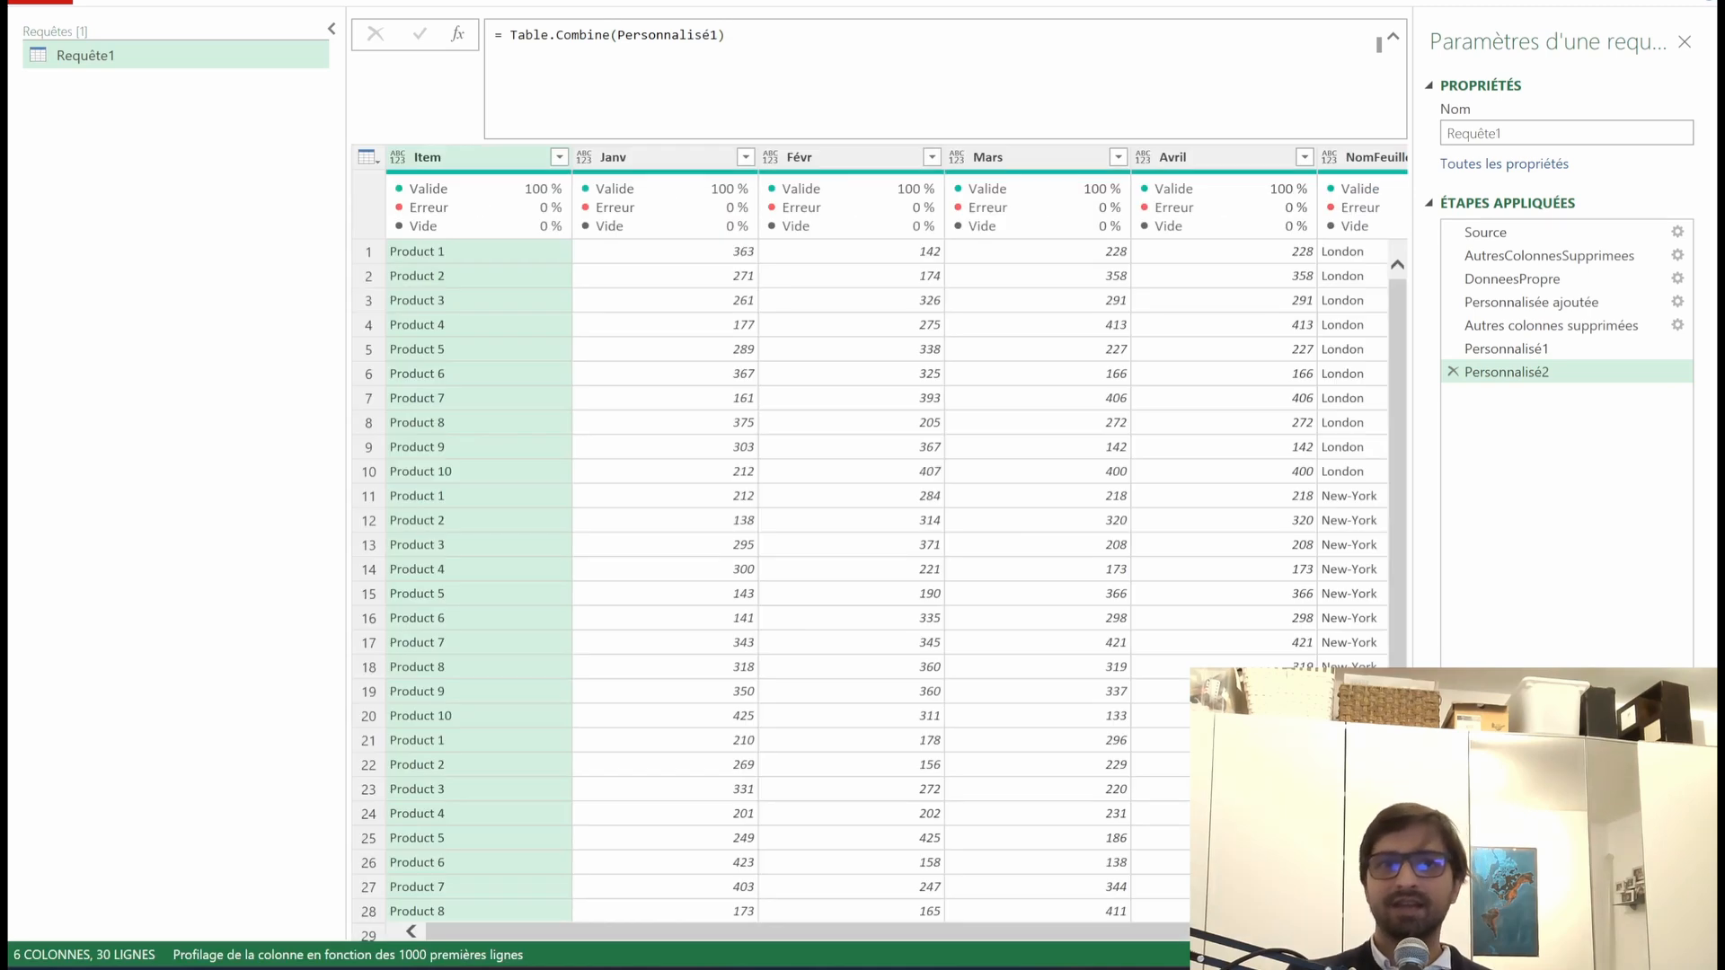
Step: Review the combined rows and load Requête1 into a worksheet, closing the query editor
{"action": "scroll", "coordinate": [878, 582], "scroll_direction": "down", "scroll_amount": 1}
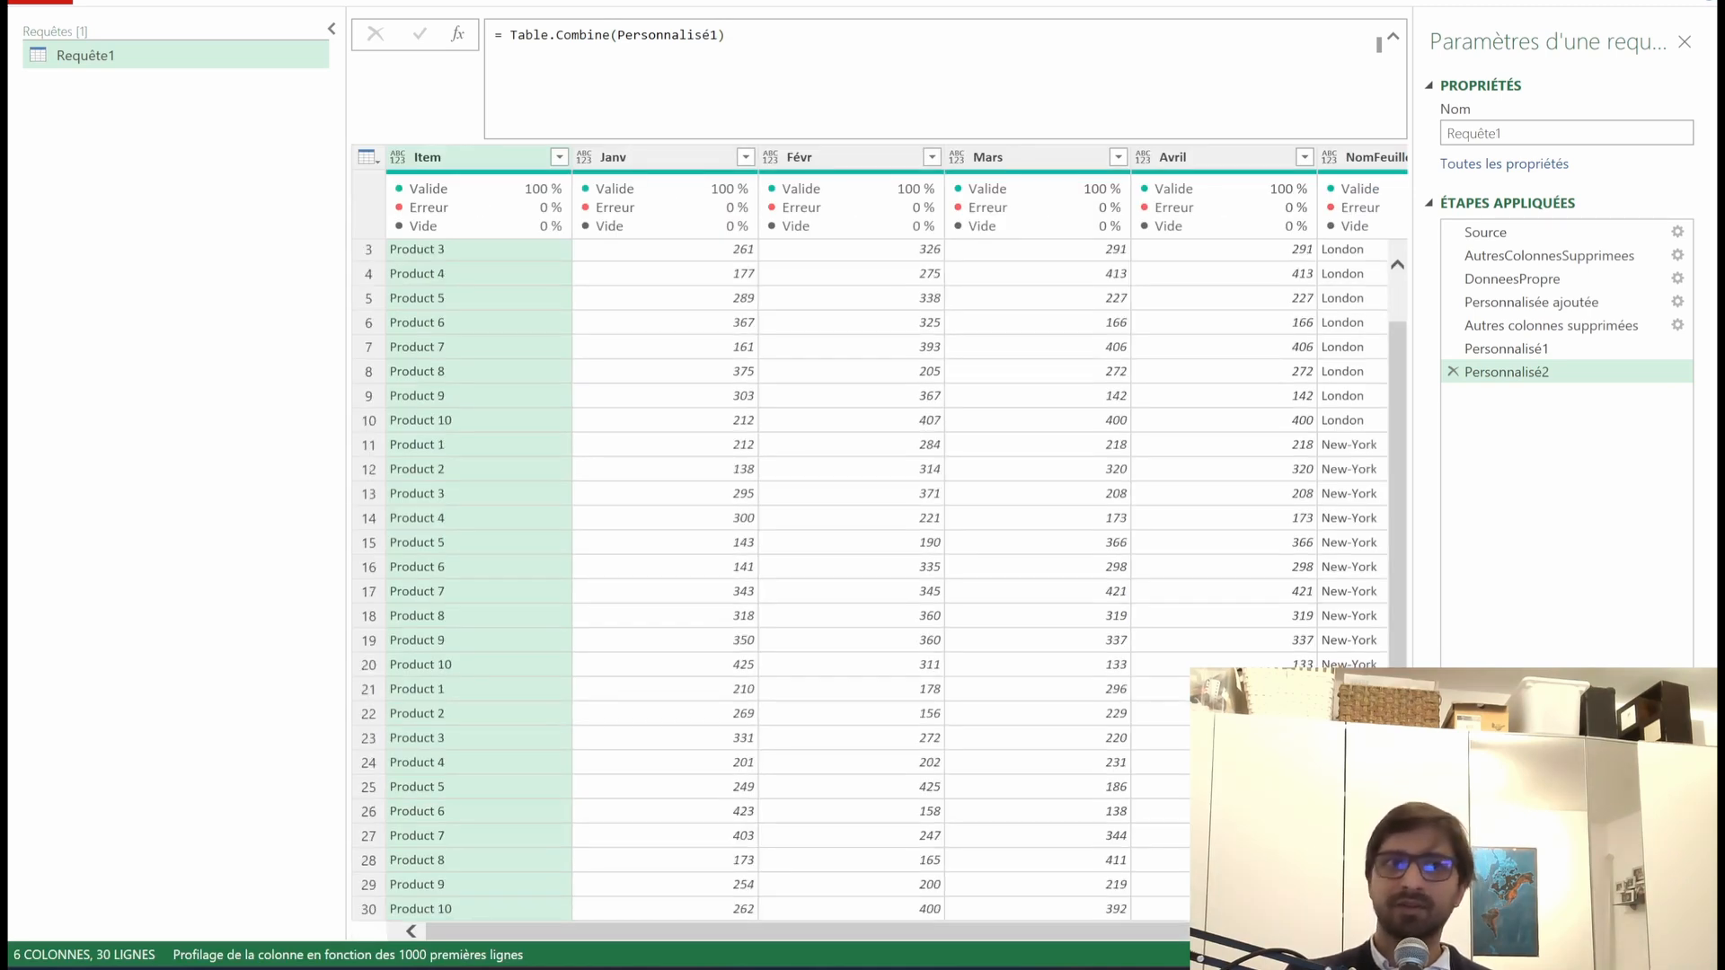
{"action": "left_click", "coordinate": [108, 3]}
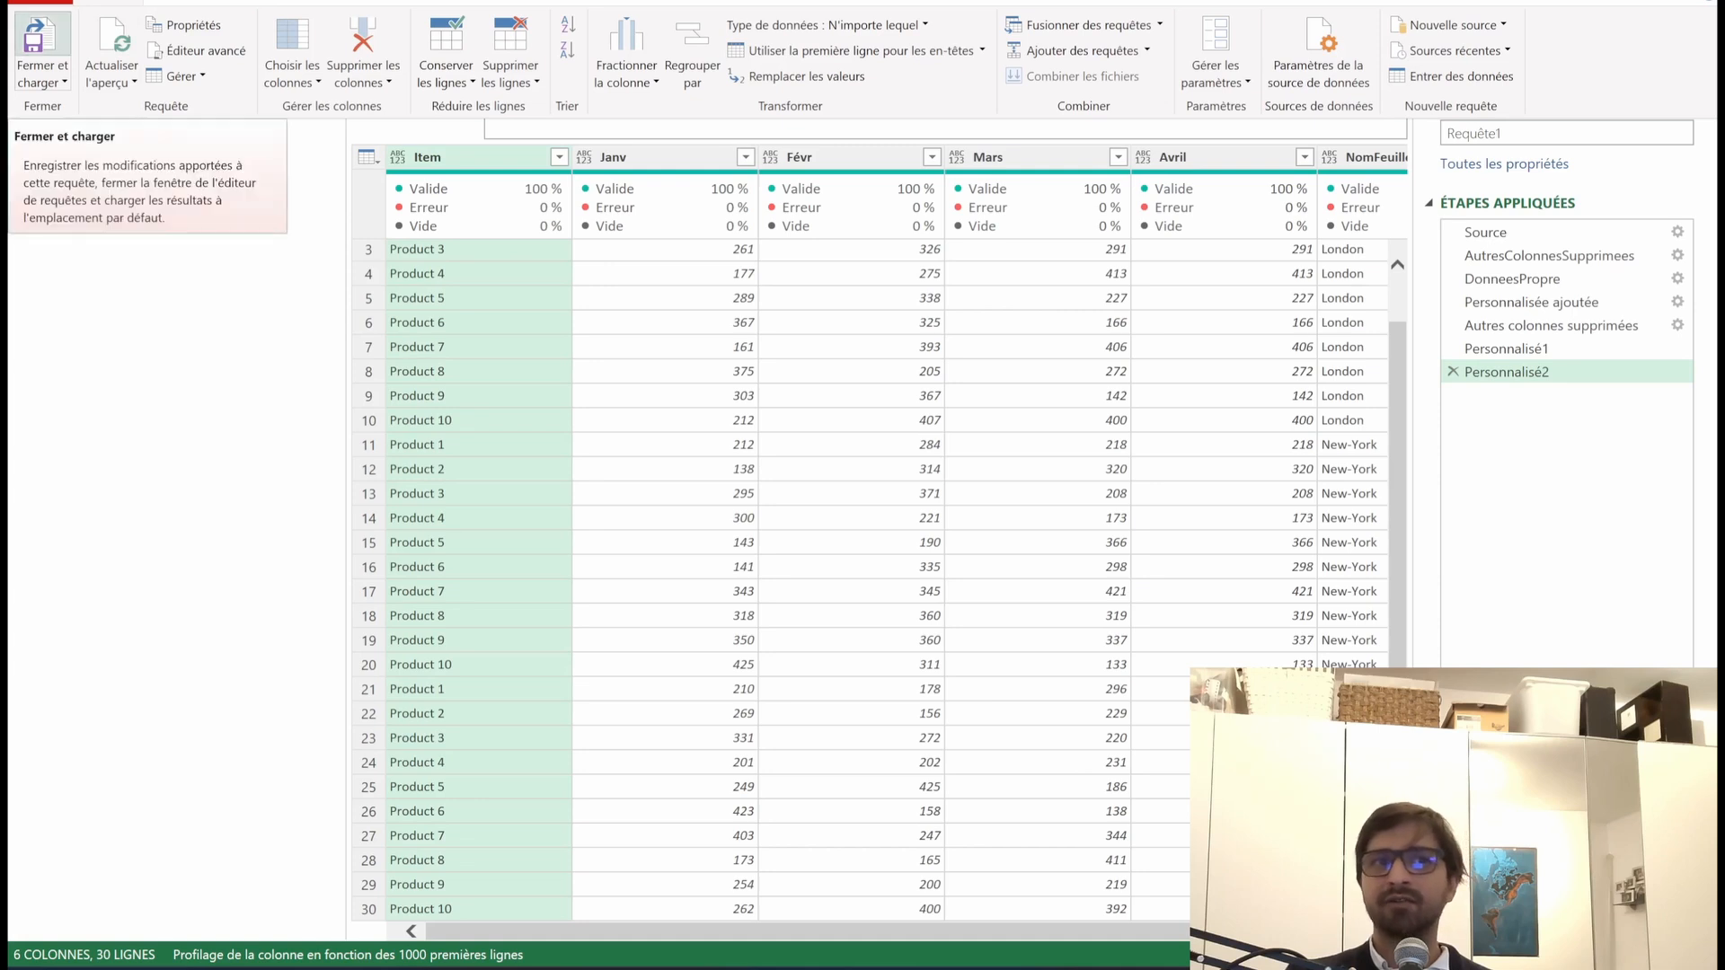
{"action": "left_click", "coordinate": [42, 40]}
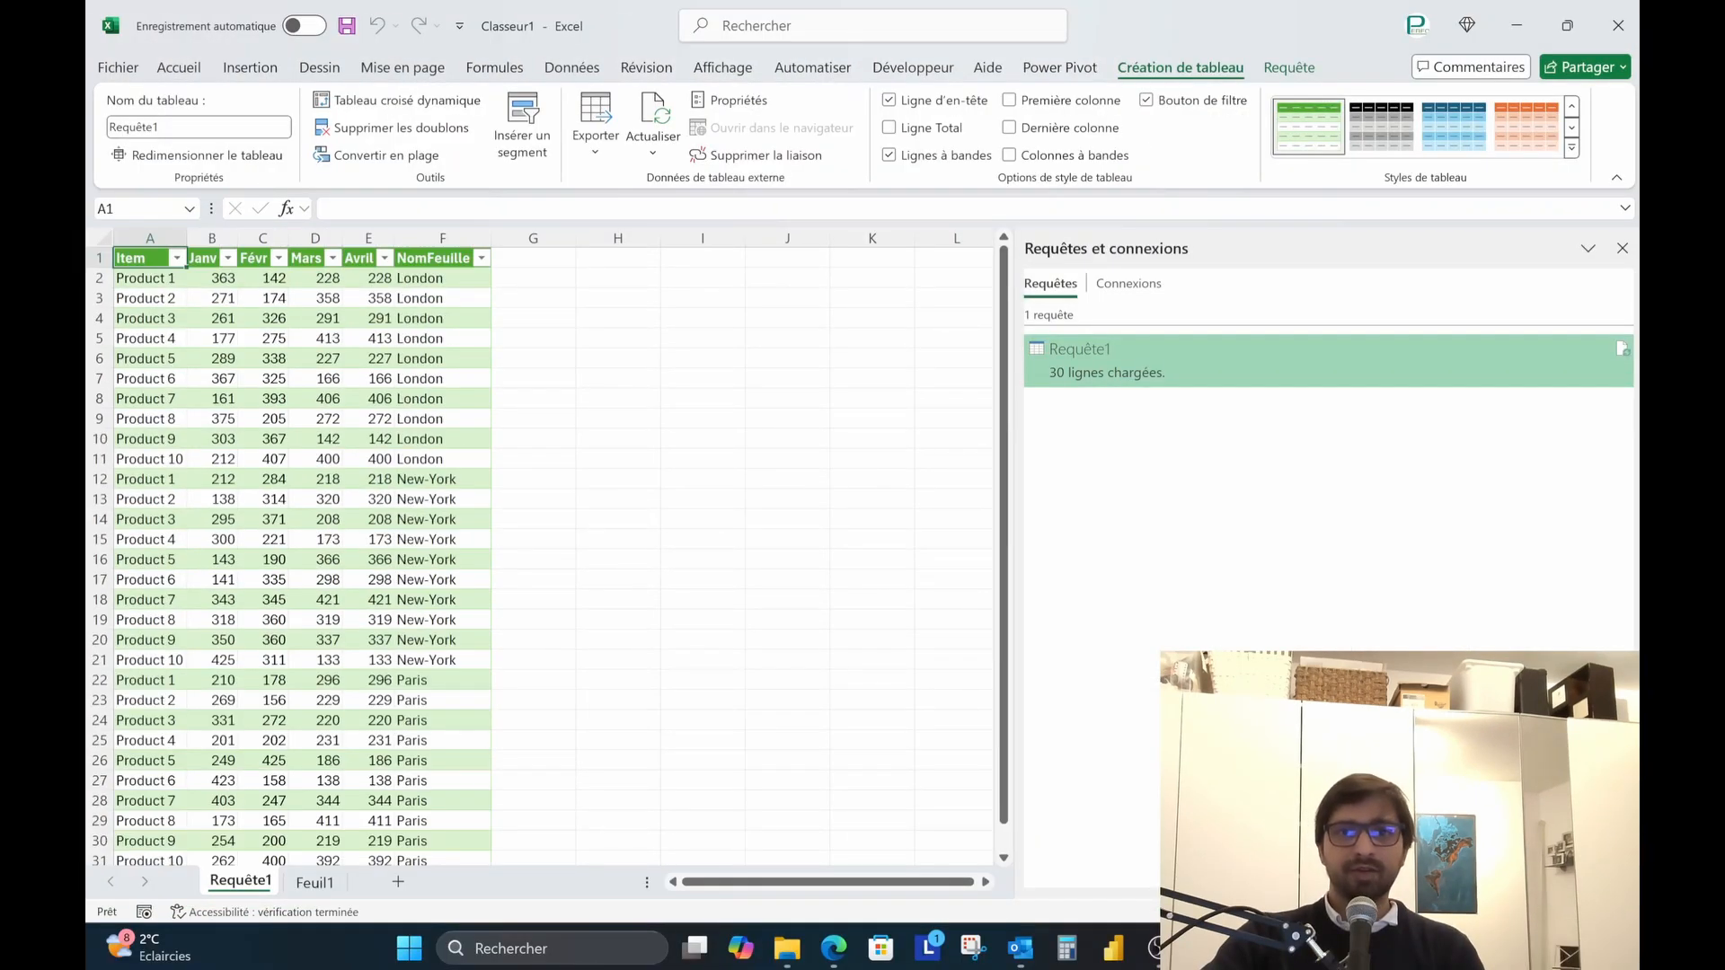
{"action": "key", "text": "ctrl+s"}
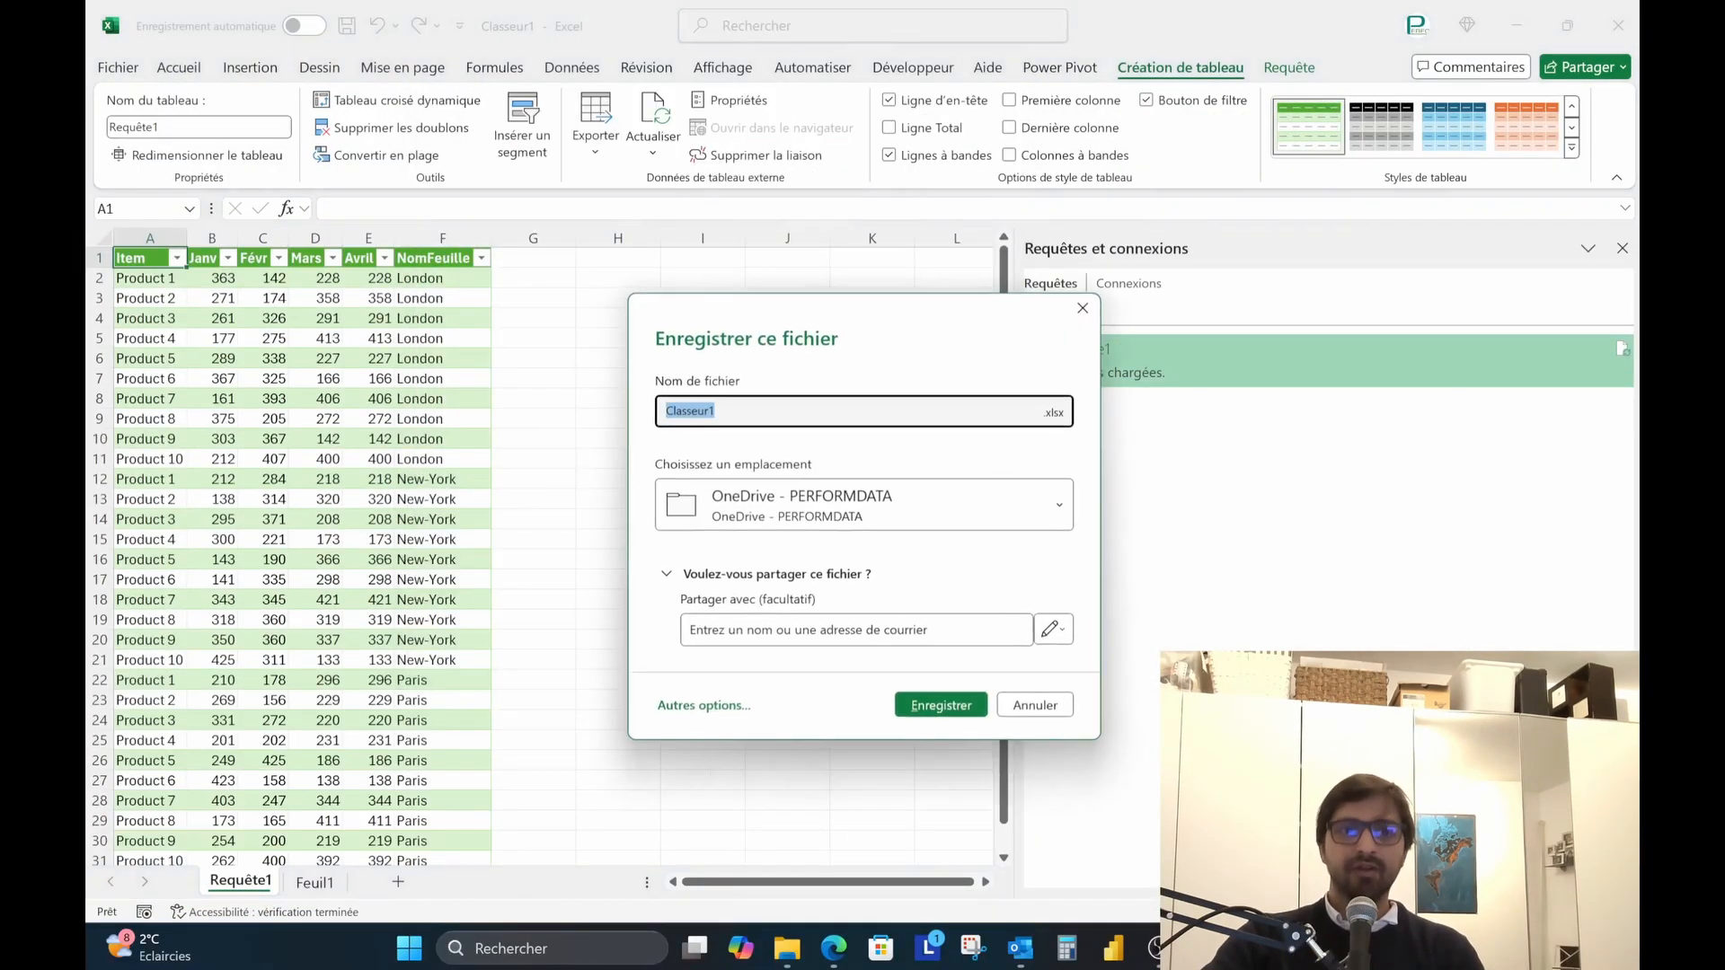
{"action": "key", "text": "Escape"}
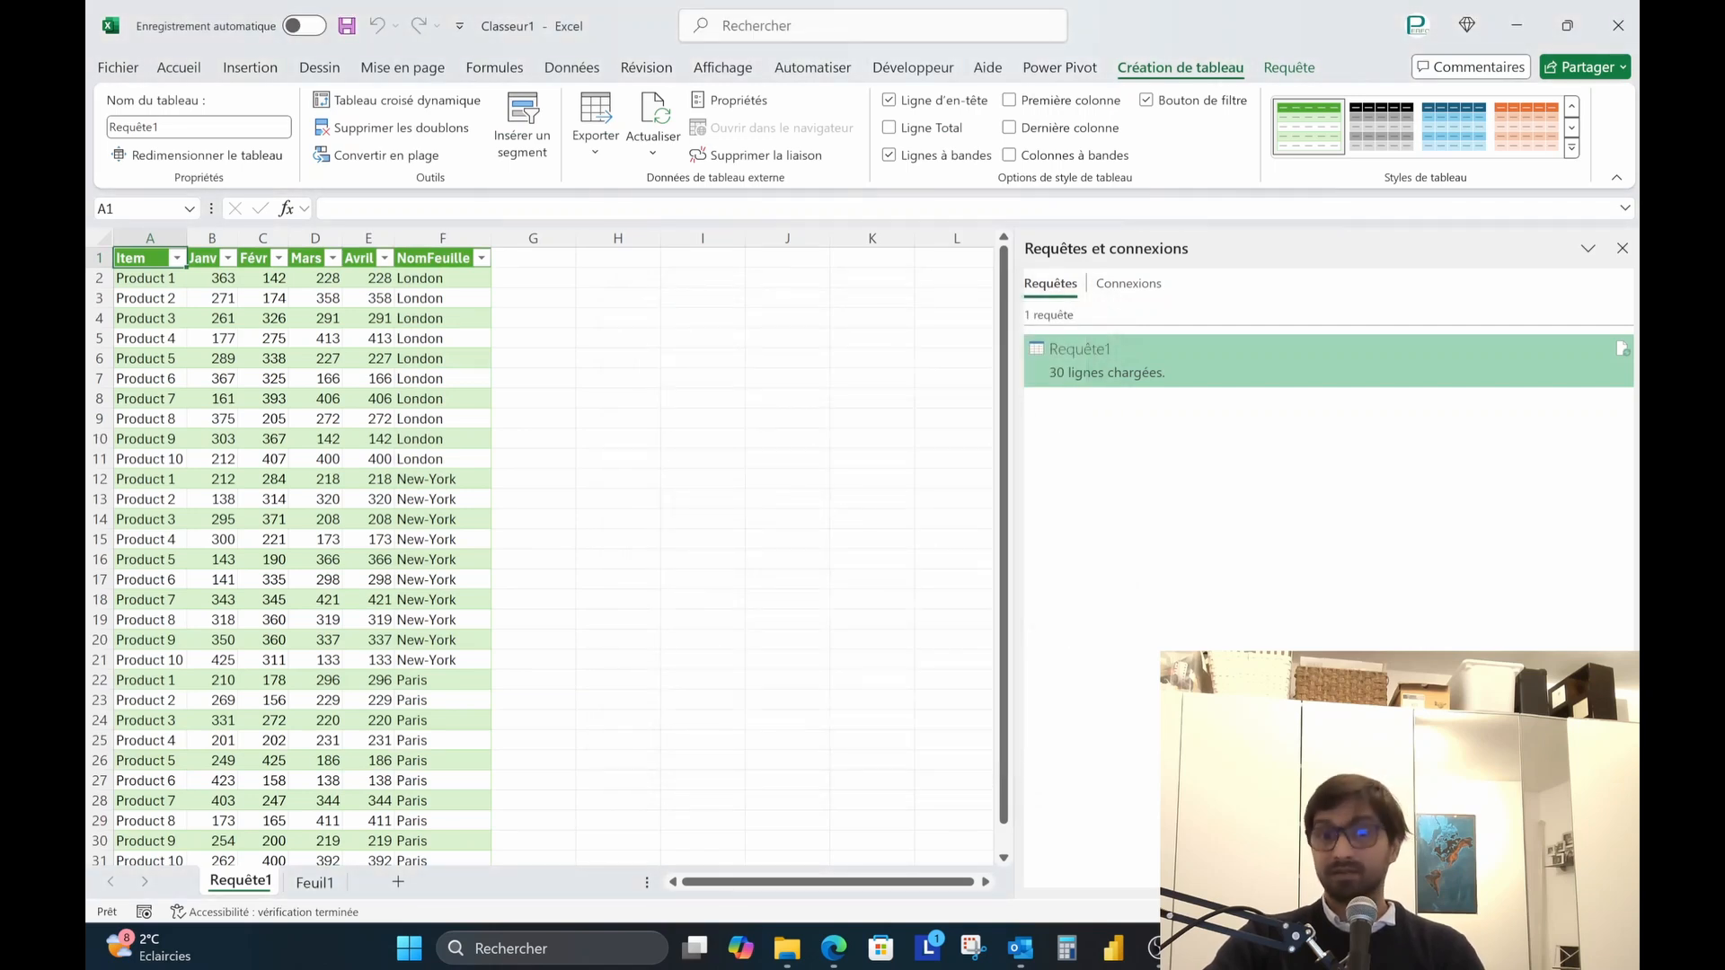
Step: Switch to the Data workbook and delete columns G to L on the Feuil2 sheet
{"action": "mouse_move", "coordinate": [1206, 949]}
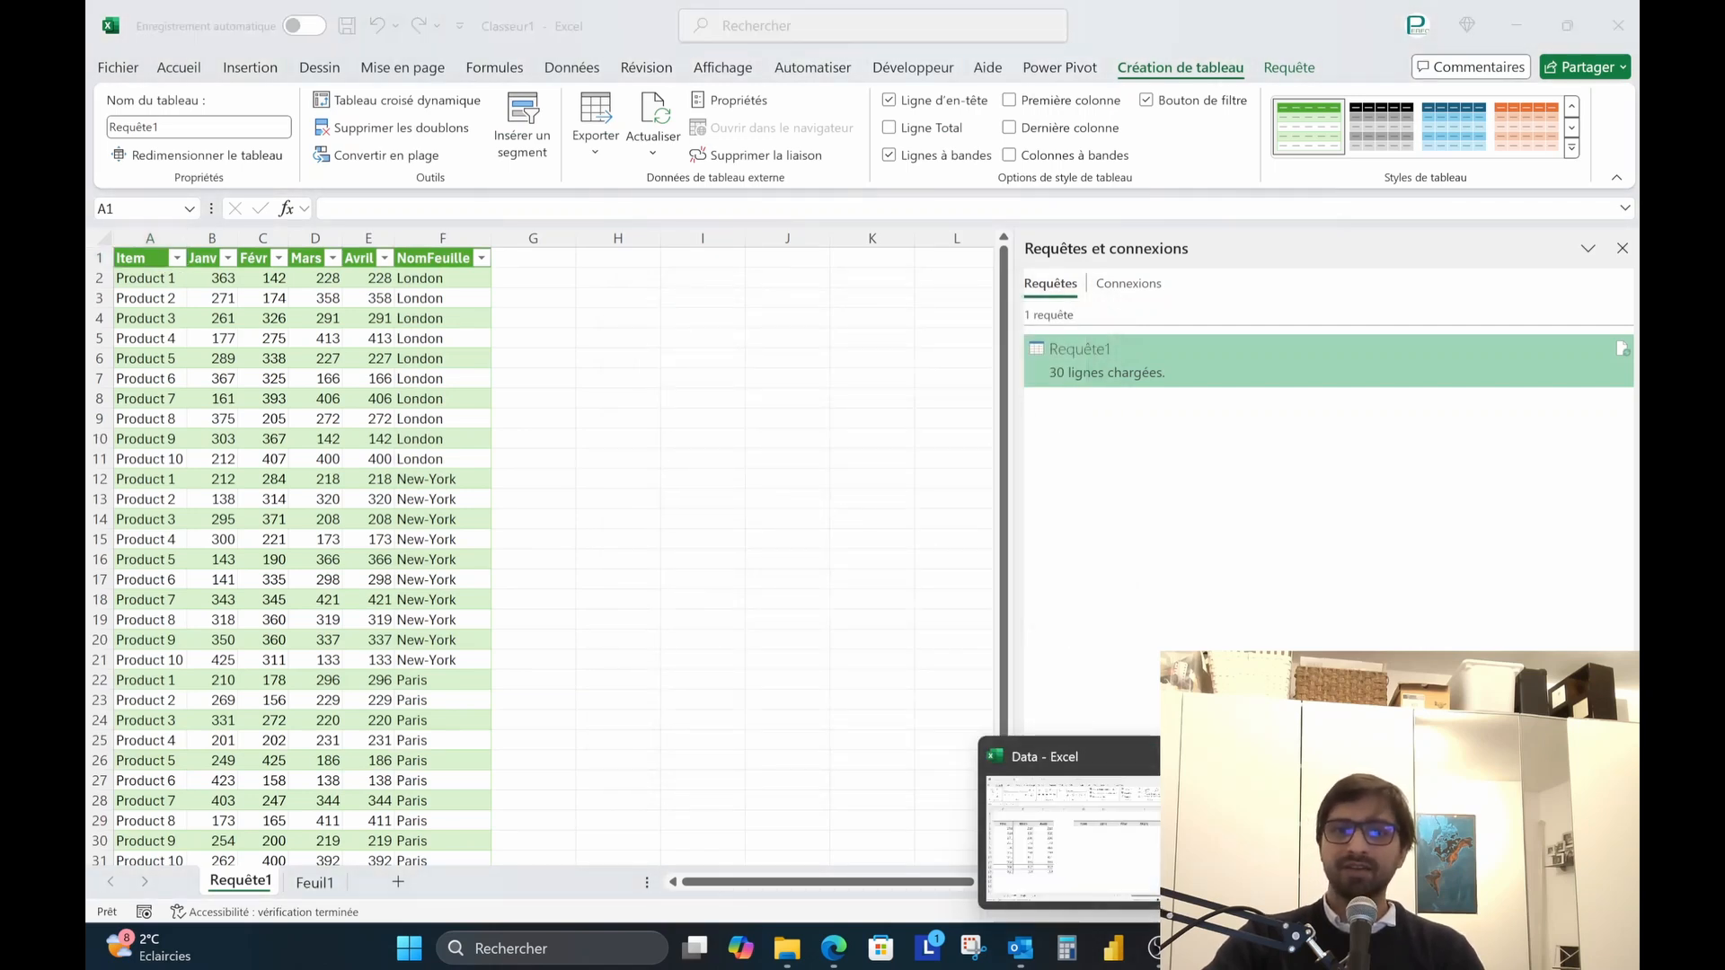
{"action": "left_click", "coordinate": [1206, 835]}
{"action": "left_click_drag", "start_coordinate": [801, 246], "coordinate": [1473, 244]}
{"action": "right_click", "coordinate": [1288, 422]}
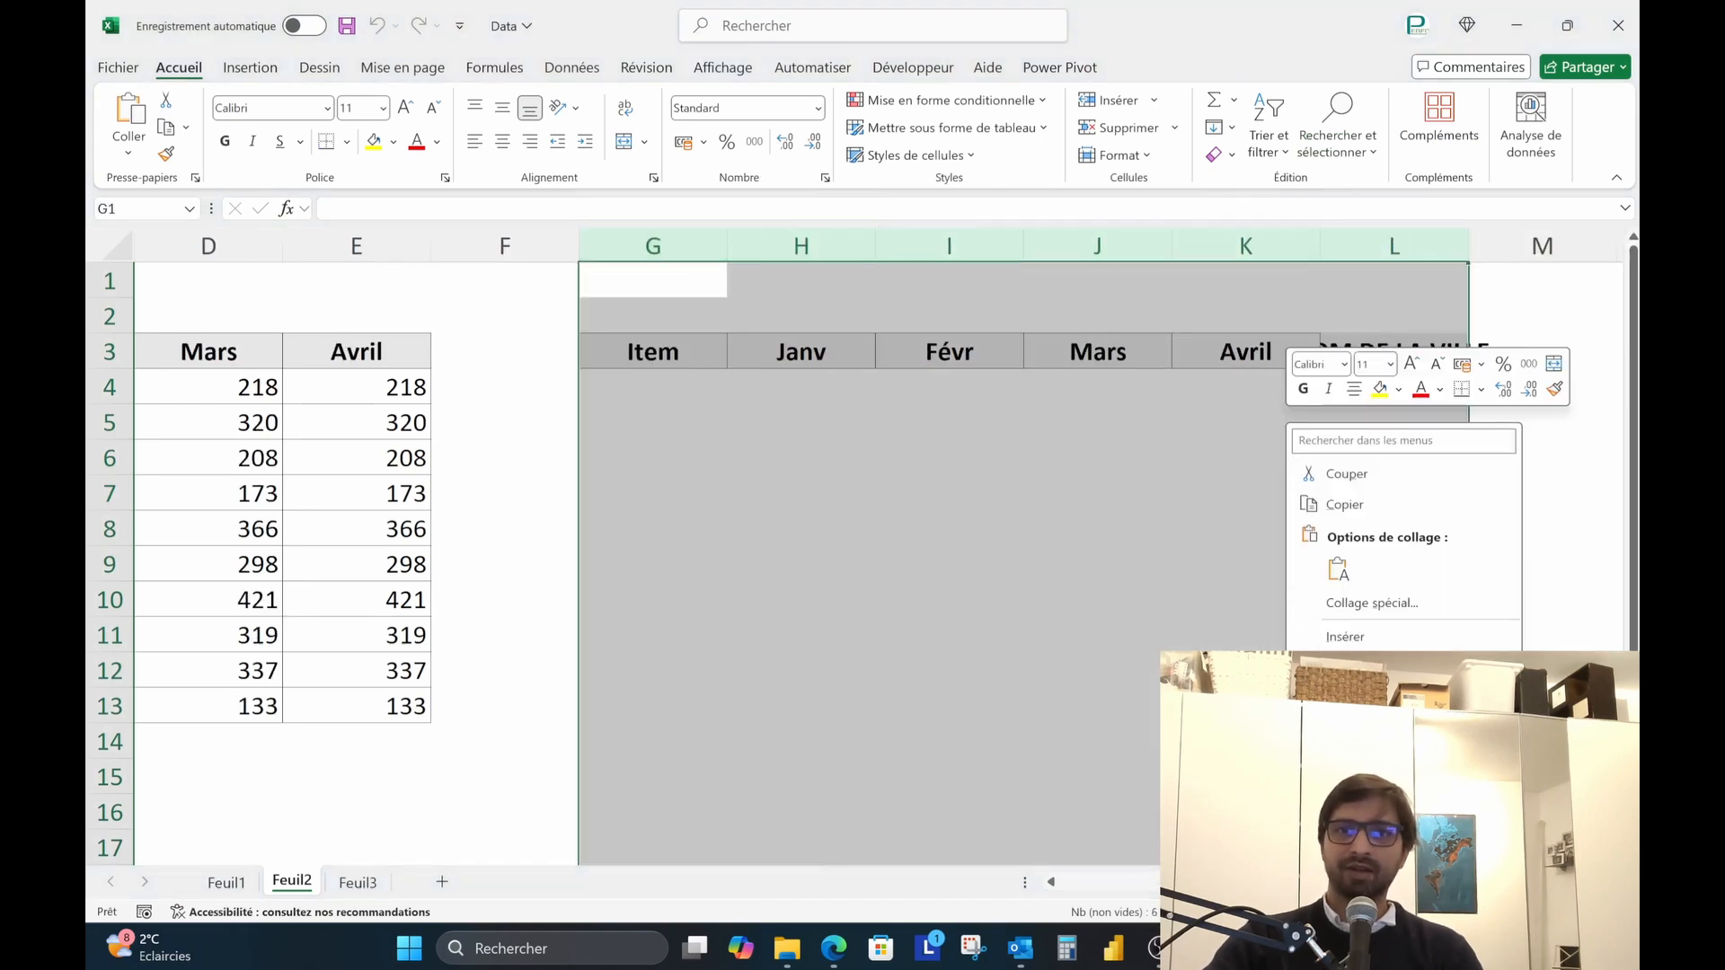
{"action": "left_click", "coordinate": [1348, 667]}
{"action": "left_click_drag", "start_coordinate": [653, 493], "coordinate": [162, 564]}
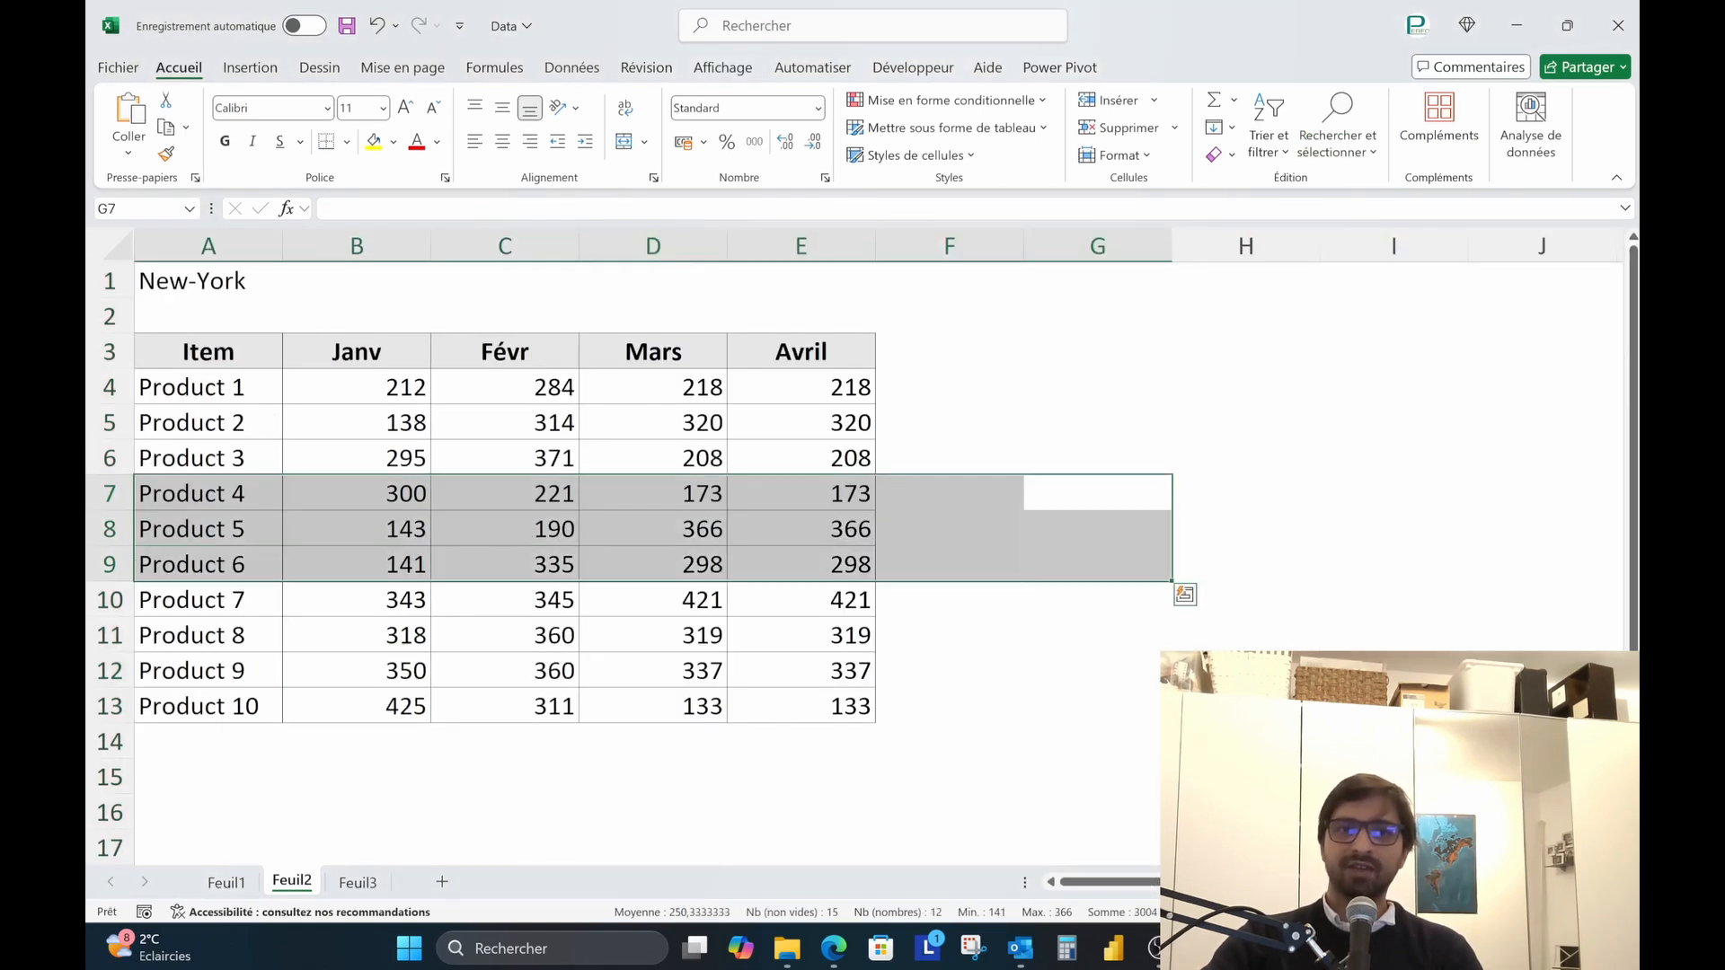
Step: Add the heading Mai in cell F3 of Feuil2, beside Avril
{"action": "left_click_drag", "start_coordinate": [801, 352], "coordinate": [800, 529]}
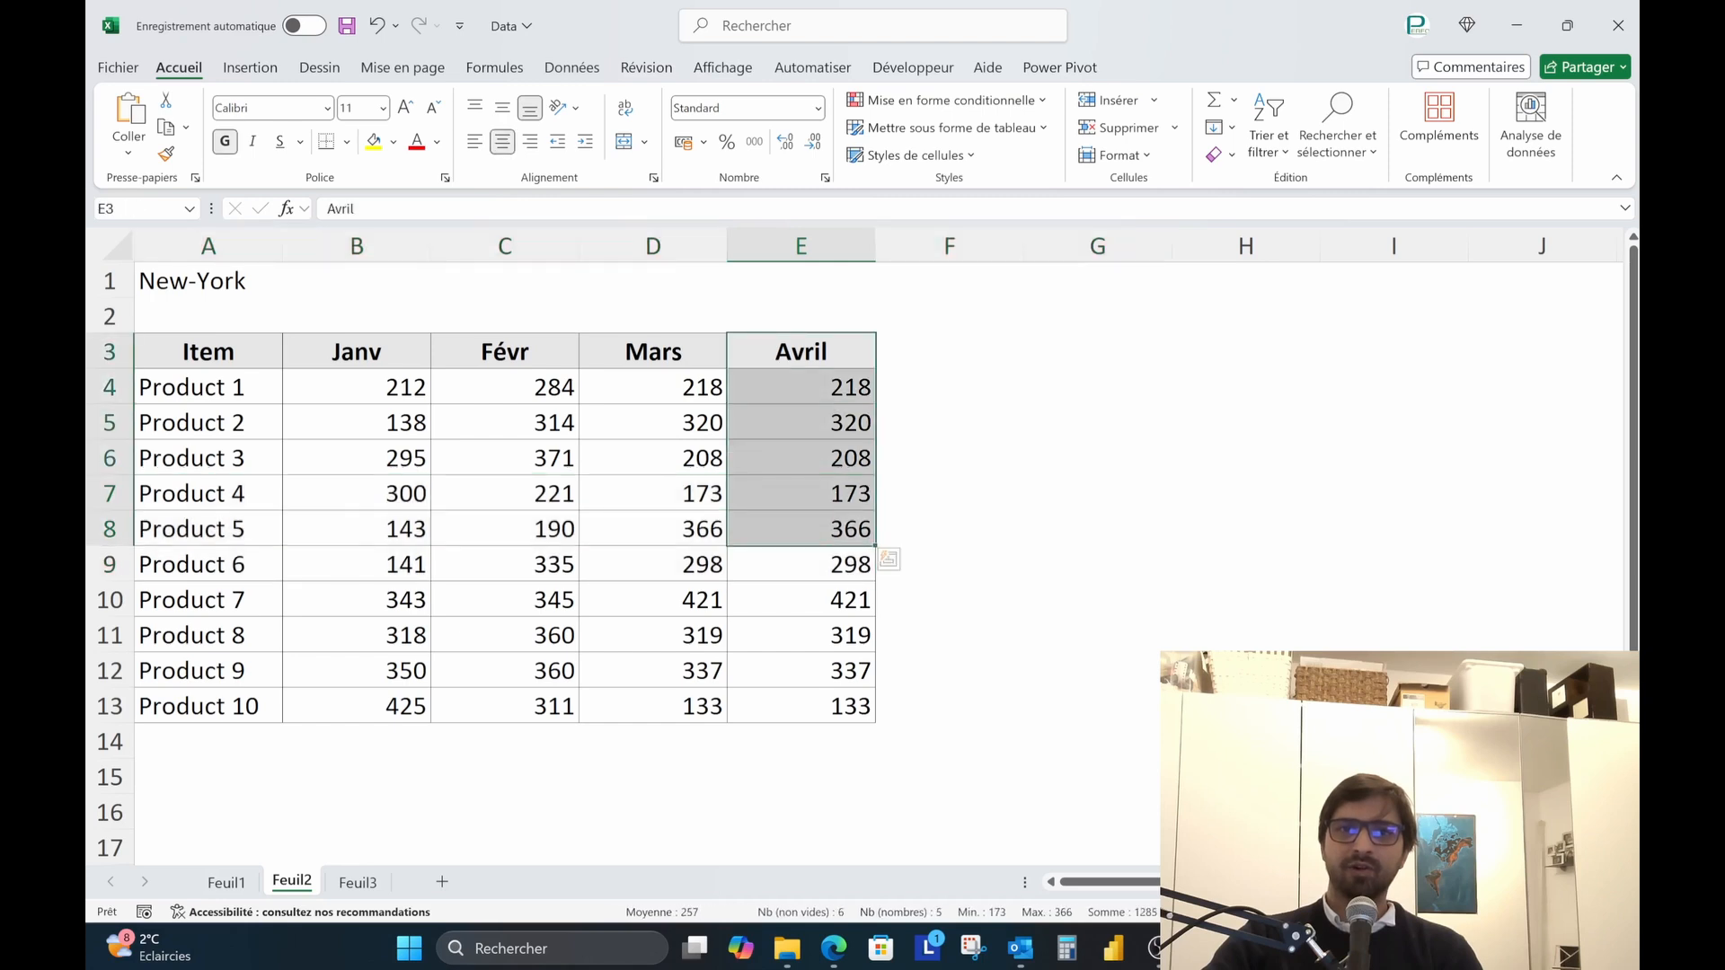
{"action": "left_click", "coordinate": [800, 353]}
{"action": "left_click", "coordinate": [949, 351]}
{"action": "type", "text": "Mai"}
{"action": "key", "text": "Return"}
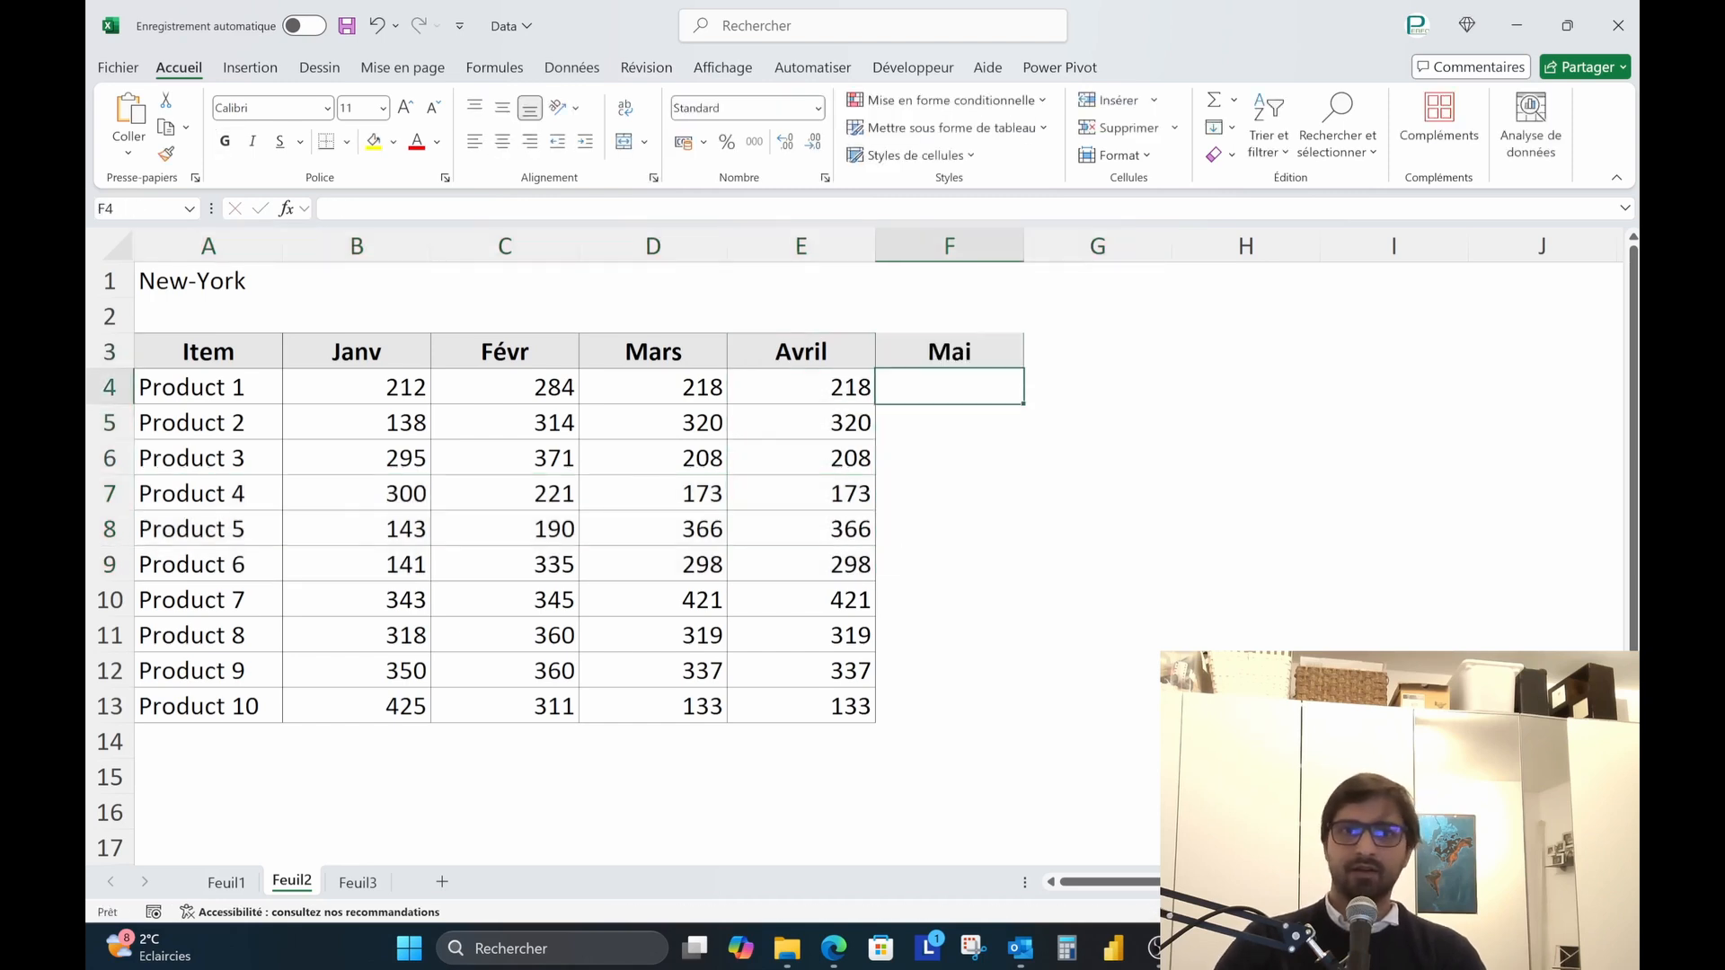
Step: Copy the Avril values for all ten products into the Mai column on Feuil2
{"action": "key", "text": "Left"}
{"action": "key", "text": "ctrl+shift+Down"}
{"action": "key", "text": "ctrl+v"}
{"action": "key", "text": "Return"}
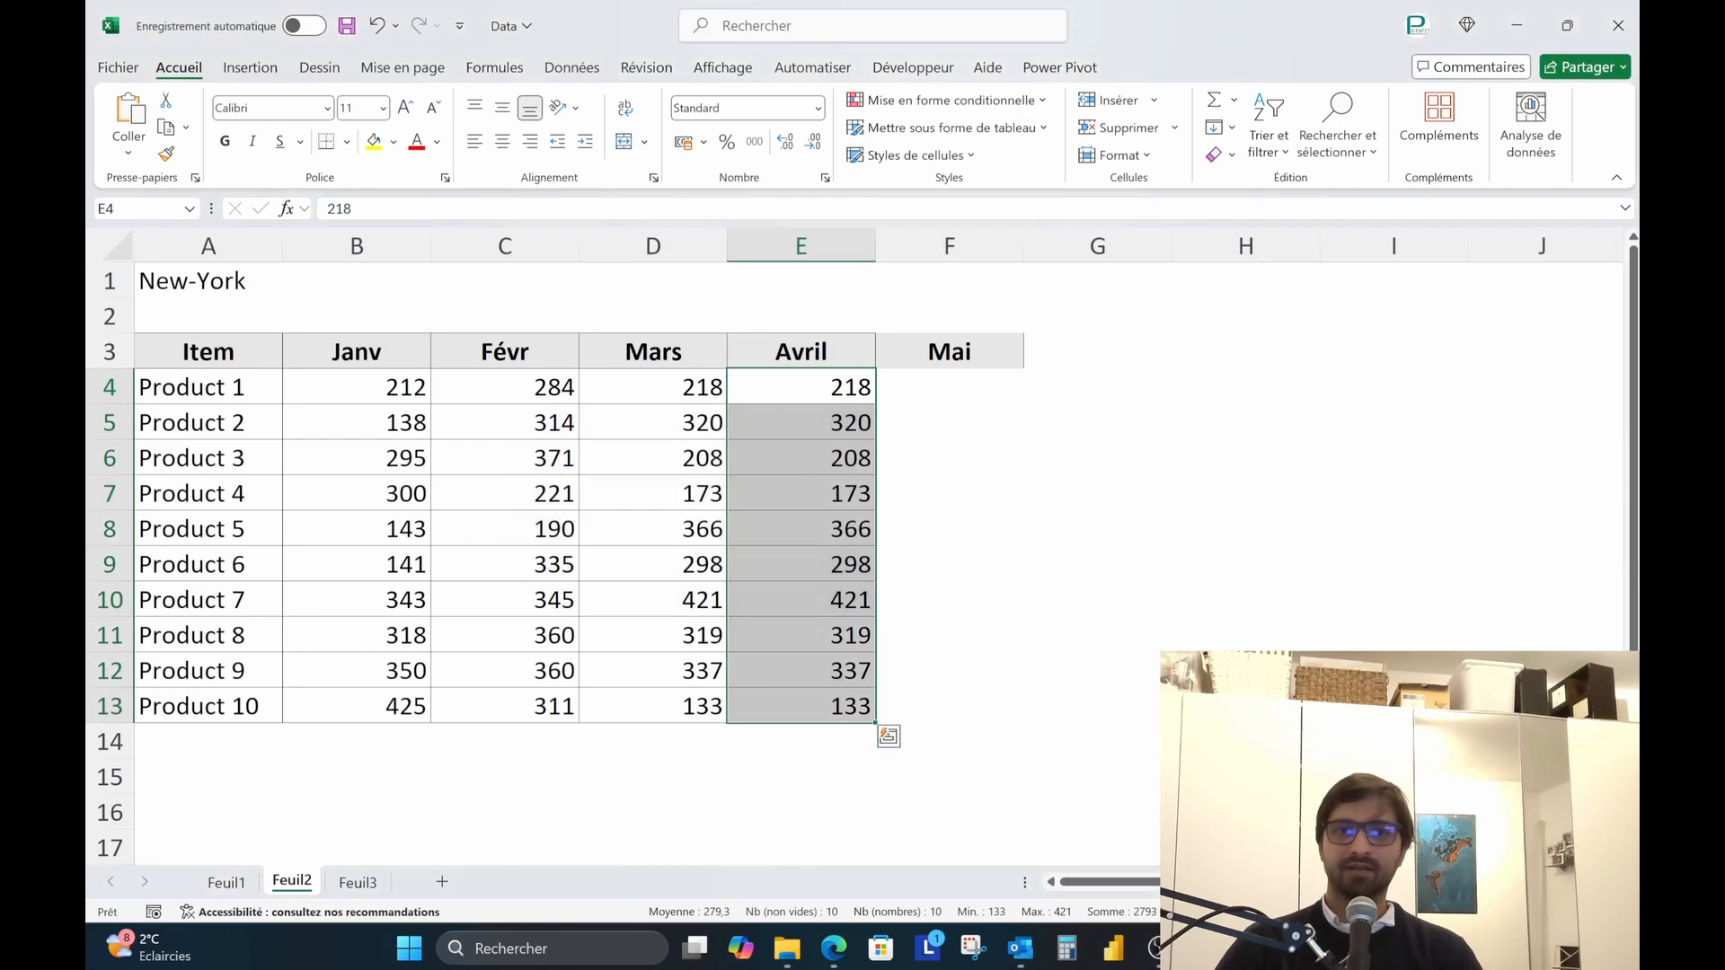
{"action": "key", "text": "ctrl+c"}
{"action": "key", "text": "Right"}
{"action": "key", "text": "ctrl+v"}
{"action": "key", "text": "Up"}
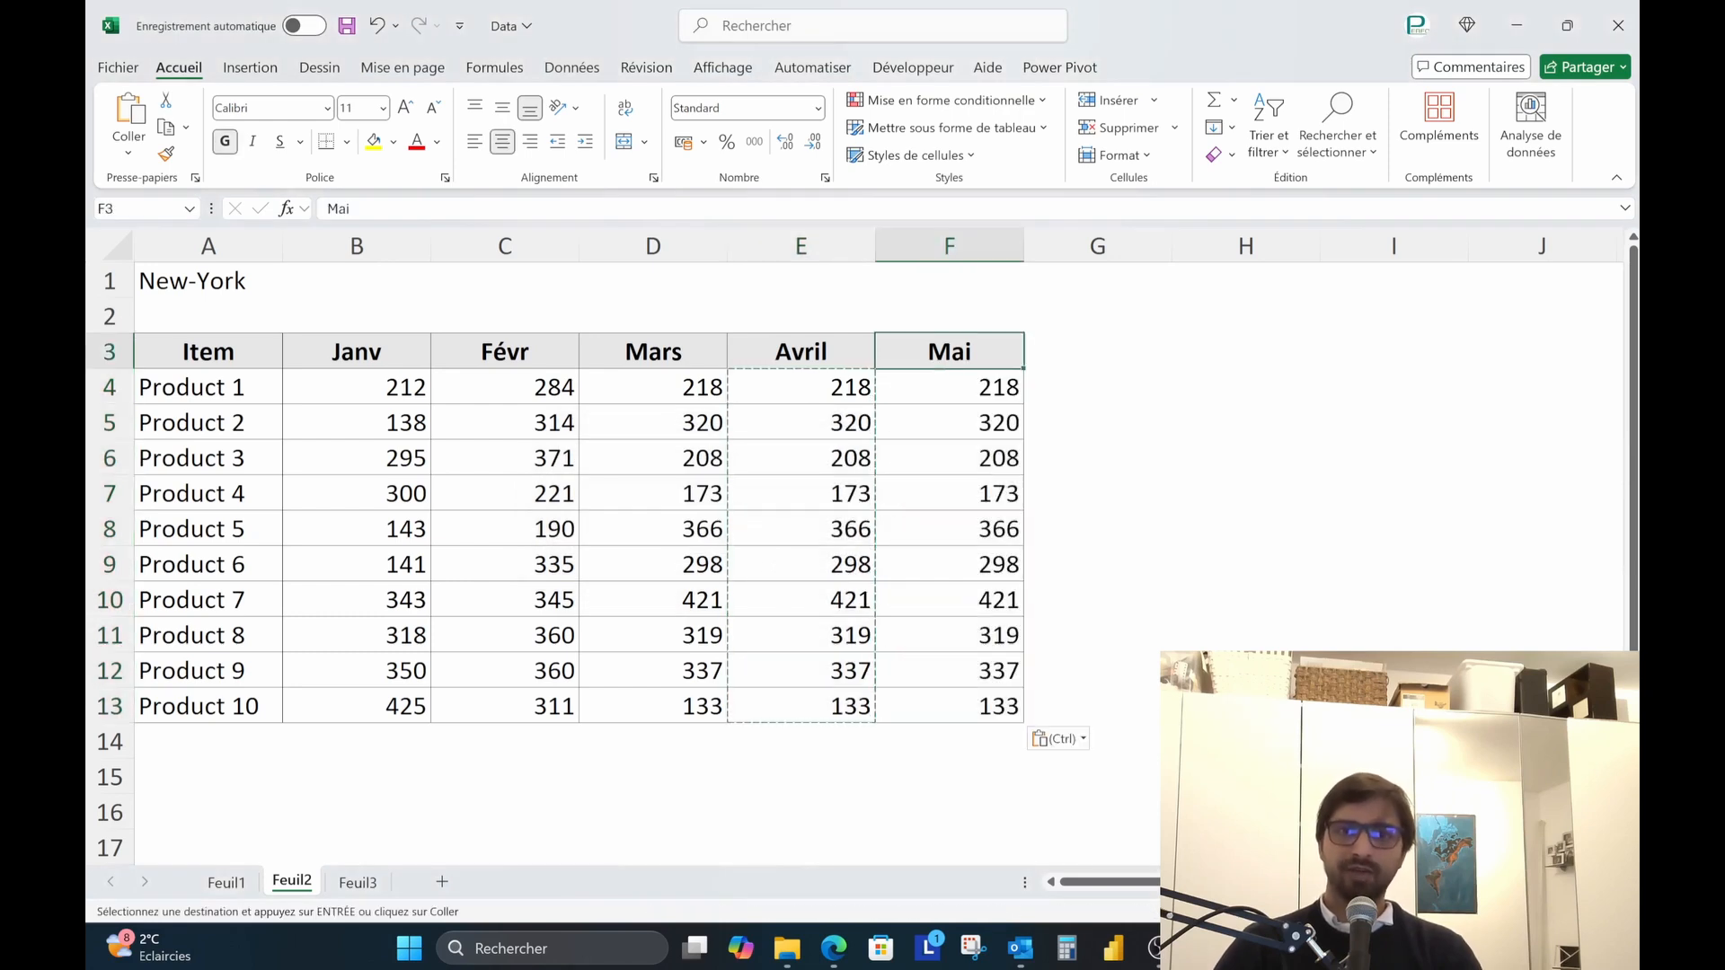
Step: Copy the whole Mai column, heading included, to column F from row 3 on Feuil3 and Feuil1
{"action": "key", "text": "ctrl+shift+Down"}
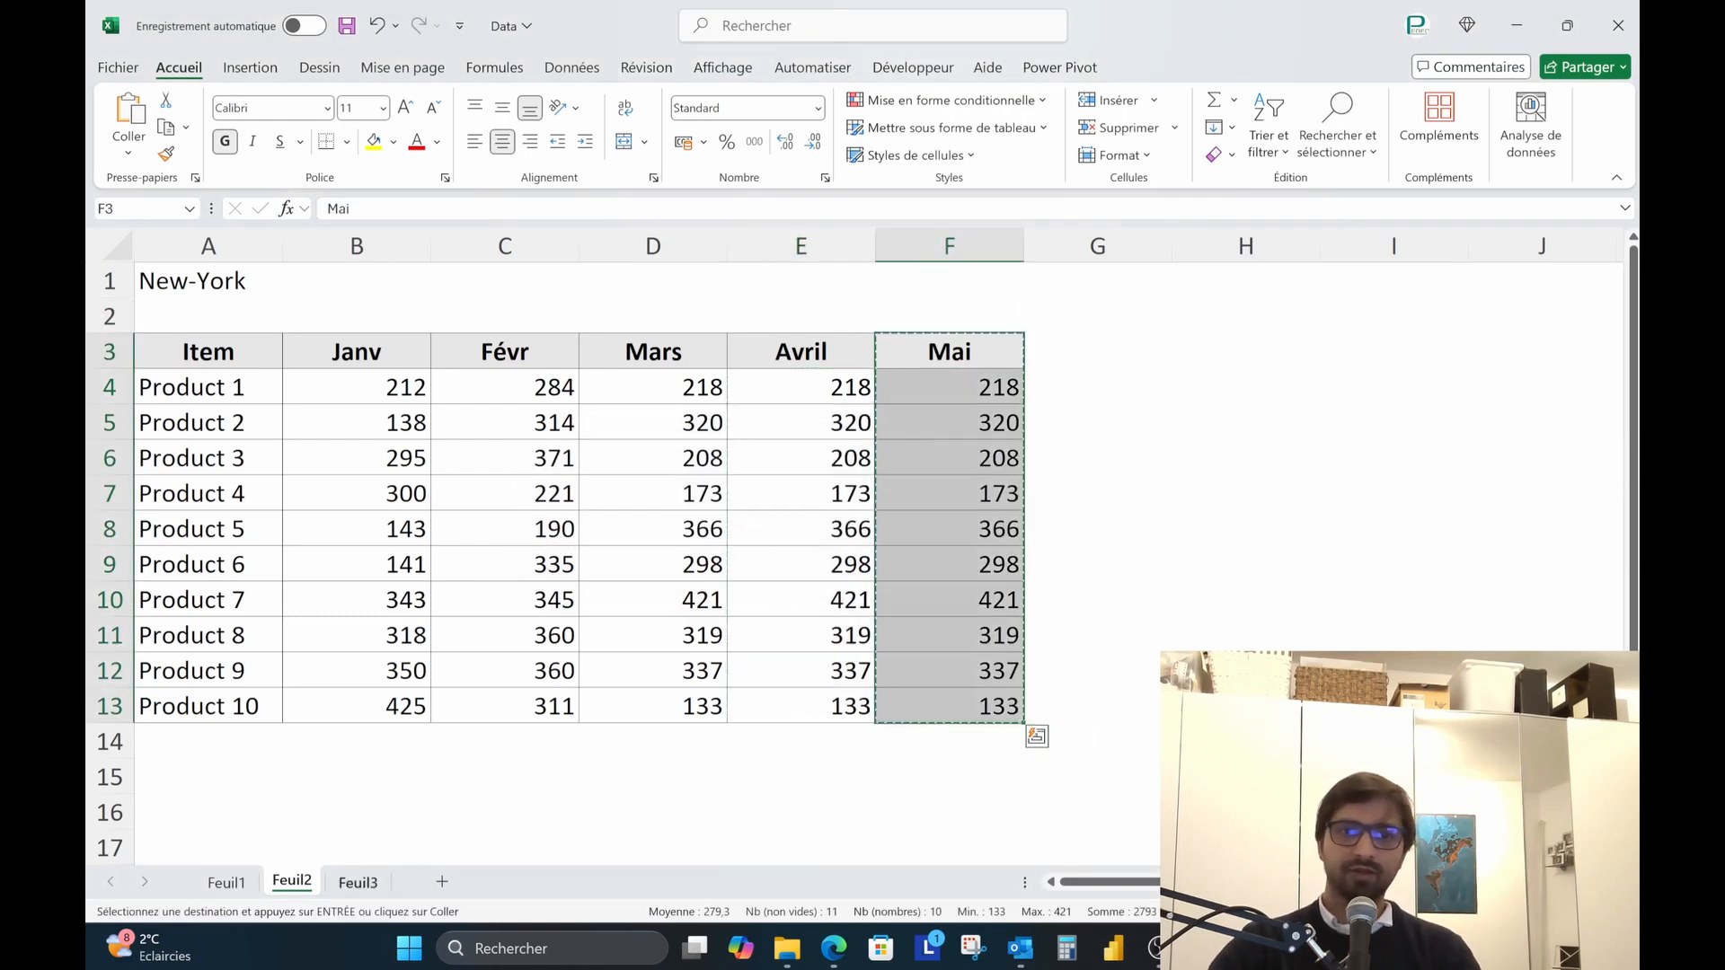
{"action": "left_click", "coordinate": [346, 883]}
{"action": "left_click", "coordinate": [950, 351]}
{"action": "key", "text": "ctrl+v"}
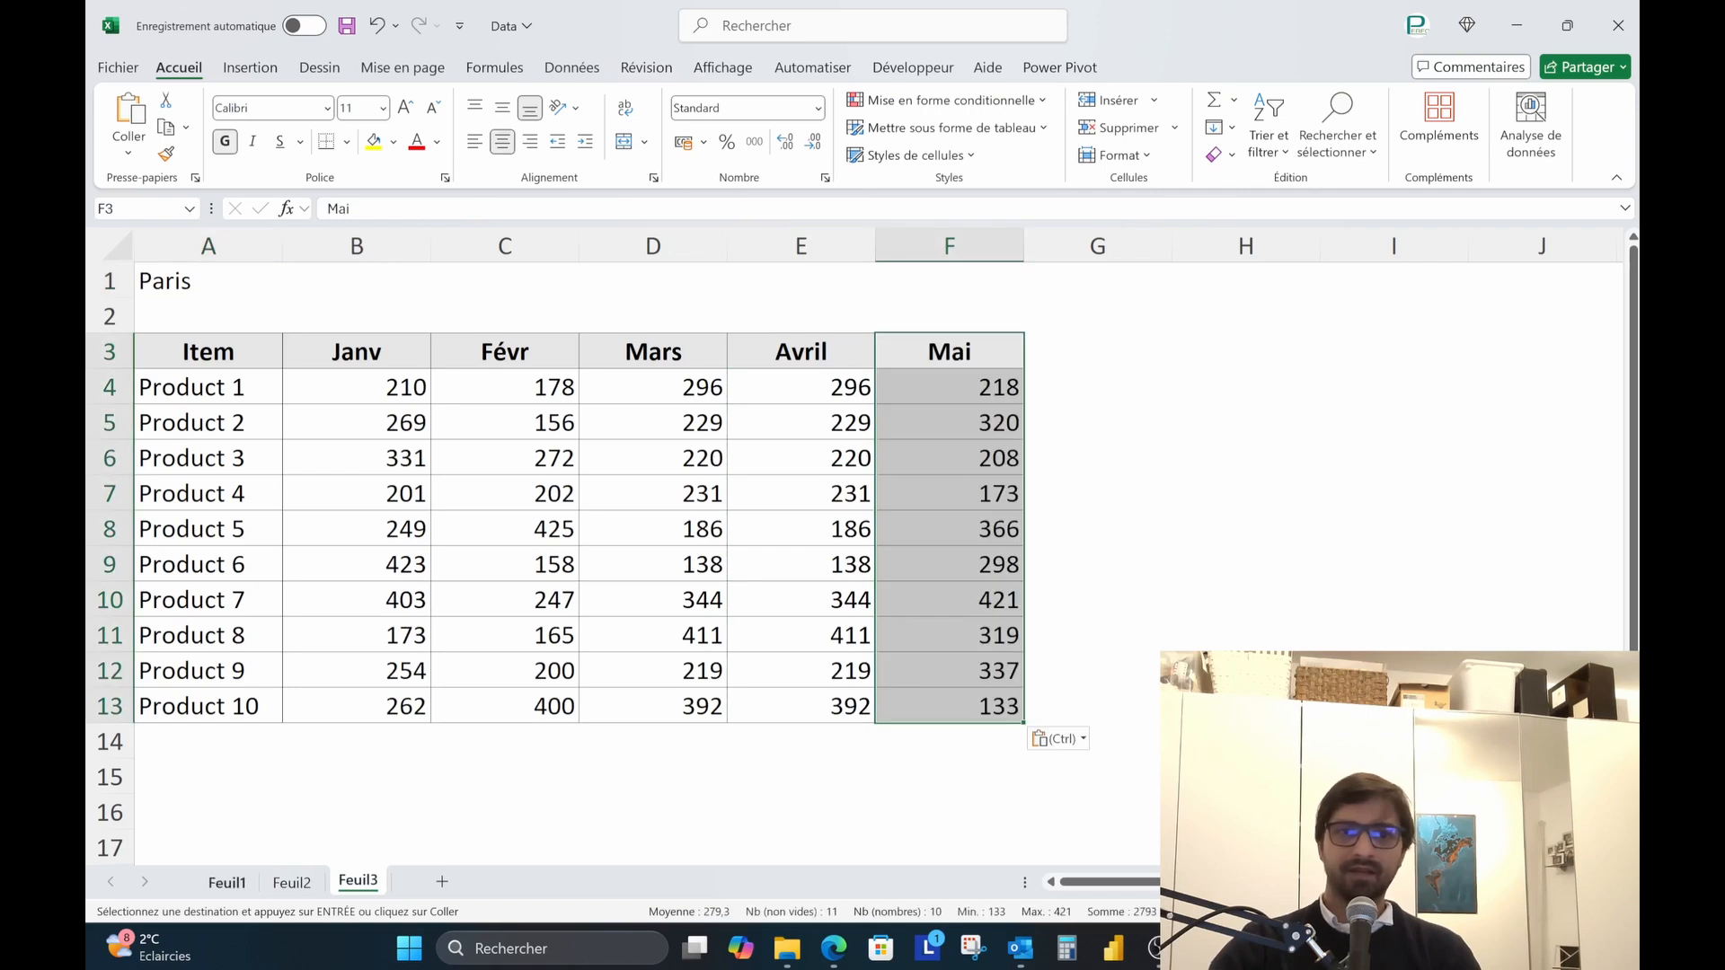
{"action": "left_click", "coordinate": [226, 883]}
{"action": "left_click", "coordinate": [839, 351]}
{"action": "key", "text": "ctrl+v"}
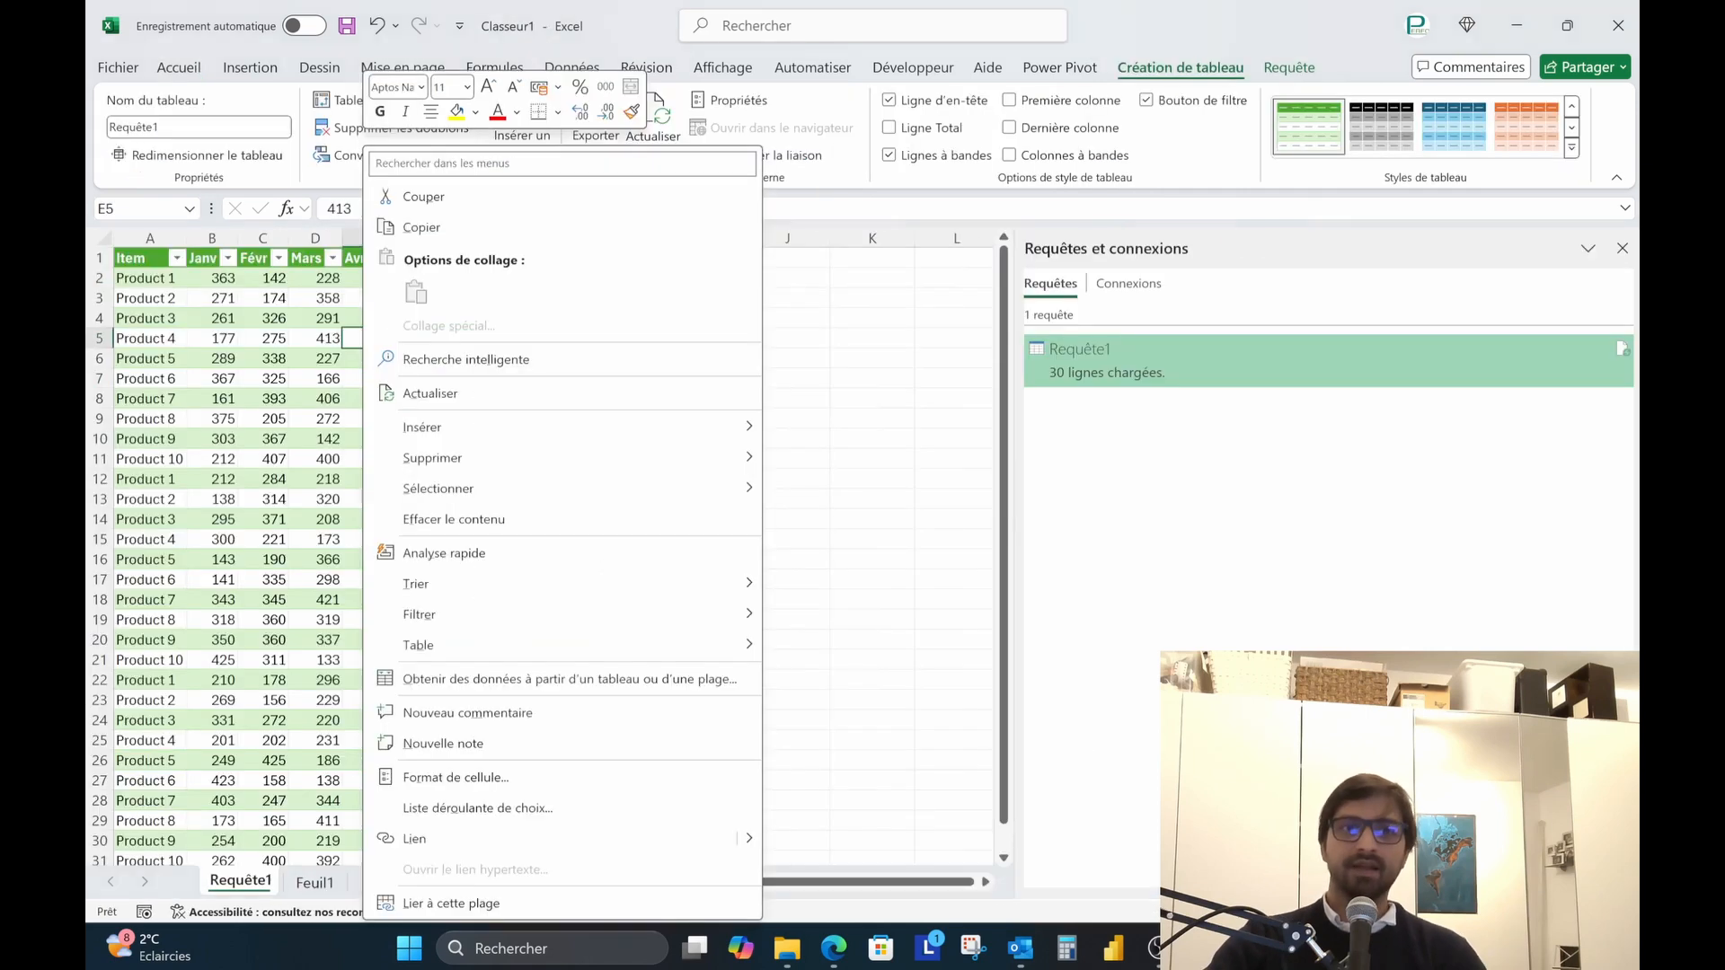
Step: Refresh the Requête1 table in Classeur1 and check its rows for the Mai column
{"action": "left_click", "coordinate": [430, 392]}
{"action": "scroll", "coordinate": [539, 539], "scroll_direction": "down", "scroll_amount": 5}
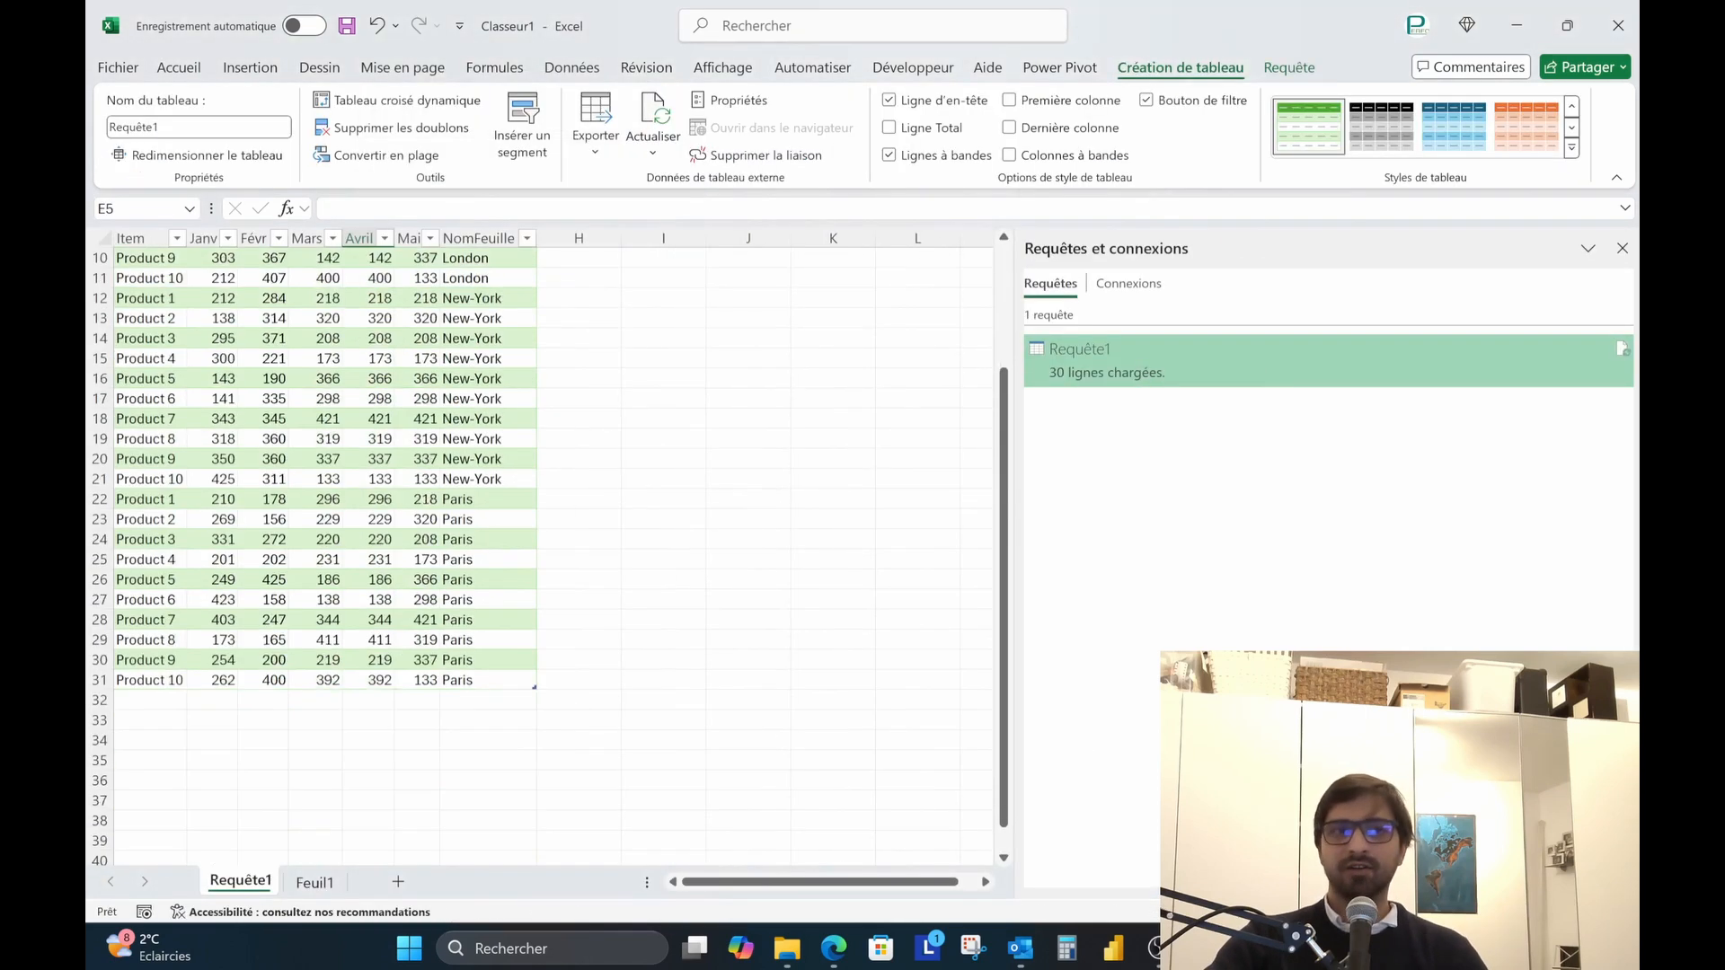
{"action": "scroll", "coordinate": [539, 539], "scroll_direction": "up", "scroll_amount": 5}
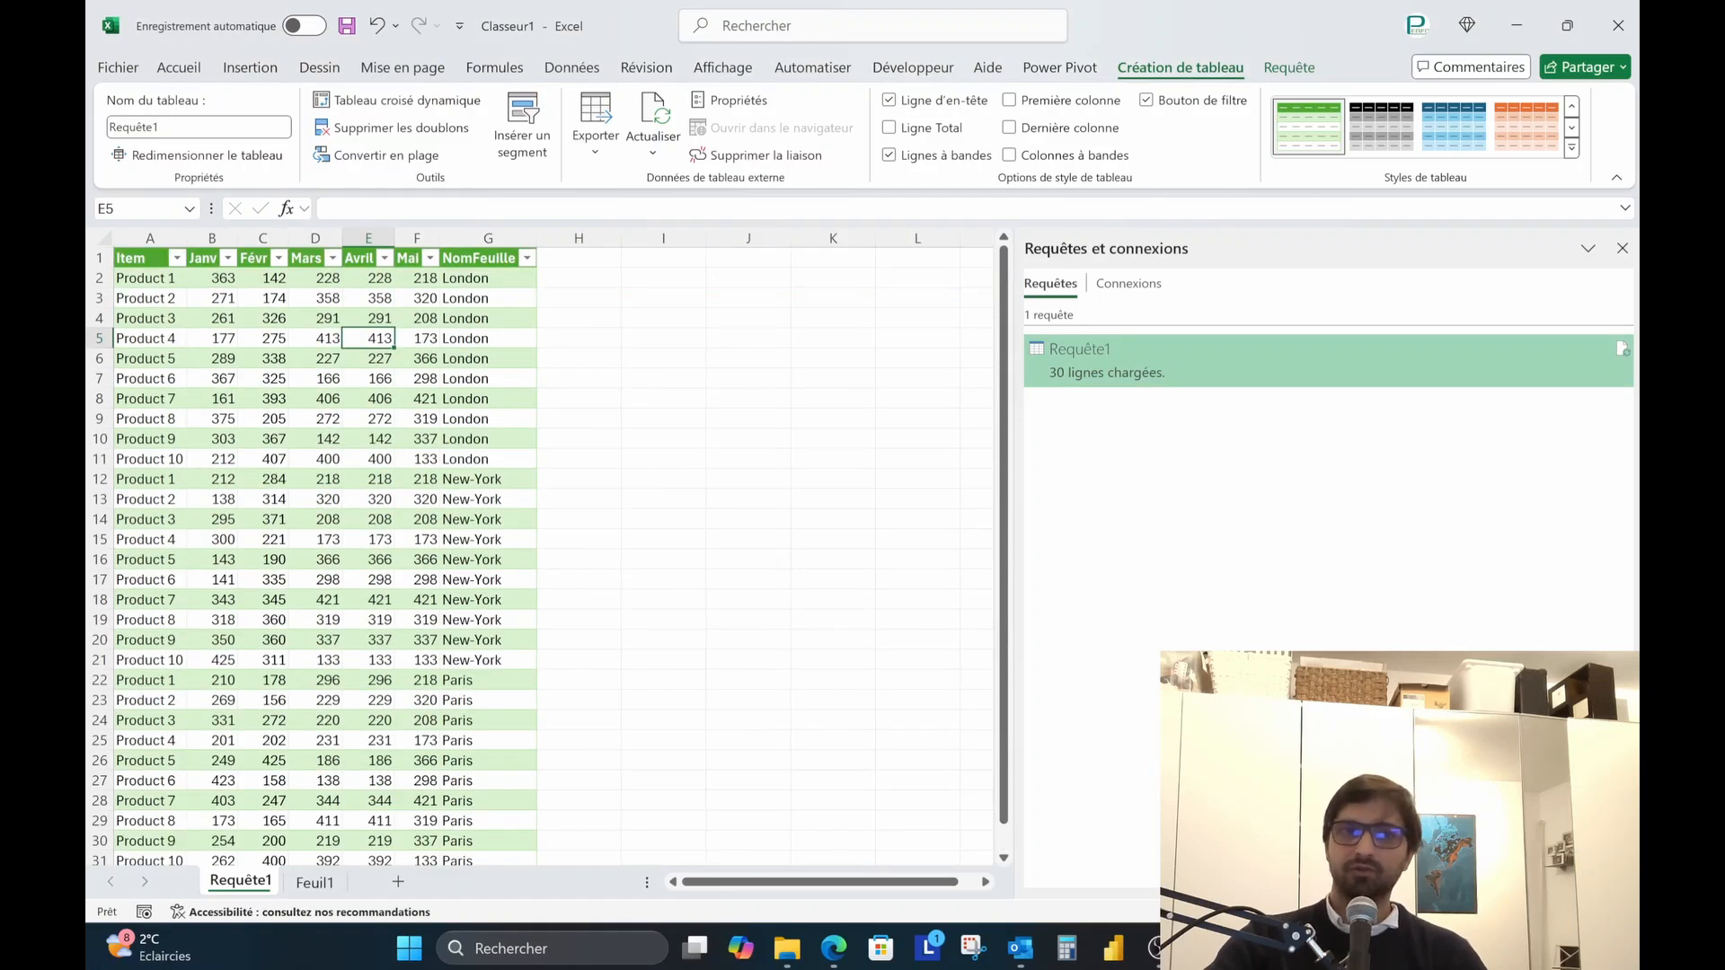